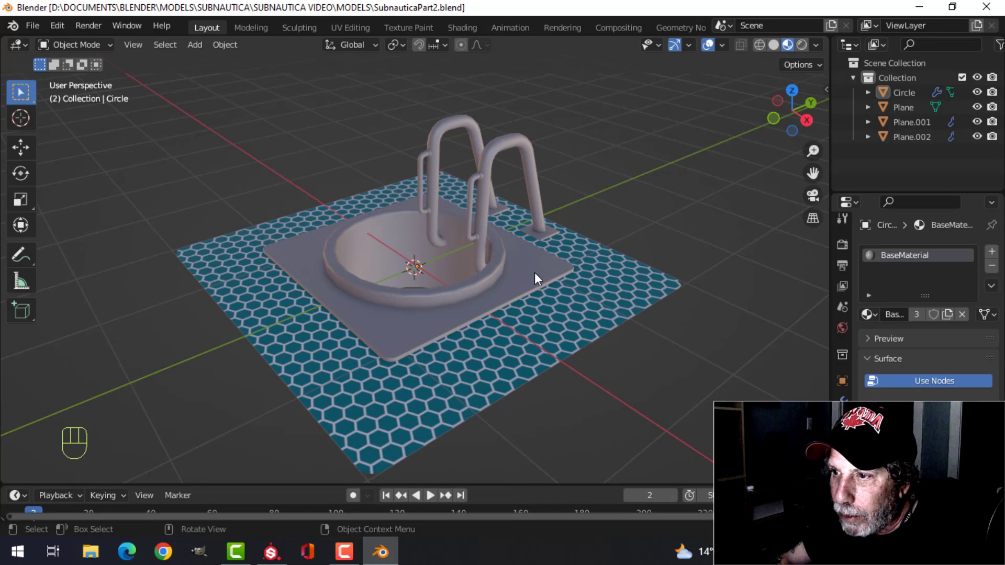
# - Isolate the round cylinder rim object, Circle, in local view
pyautogui.scroll(2, 641, 250)
pyautogui.scroll(-1, 633, 220)
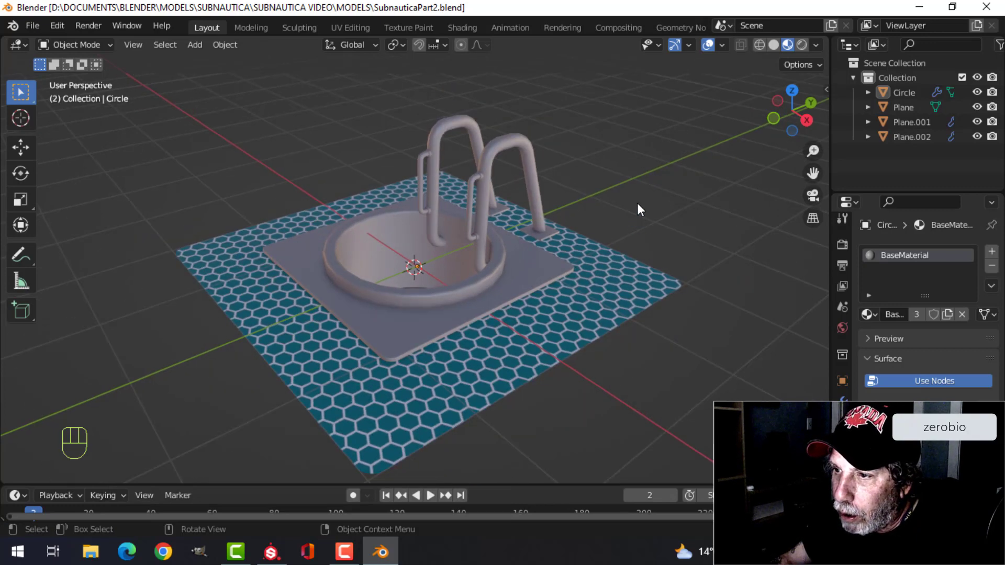
pyautogui.moveTo(637, 203); pyautogui.dragTo(624, 198, button='middle')
pyautogui.click(387, 224)
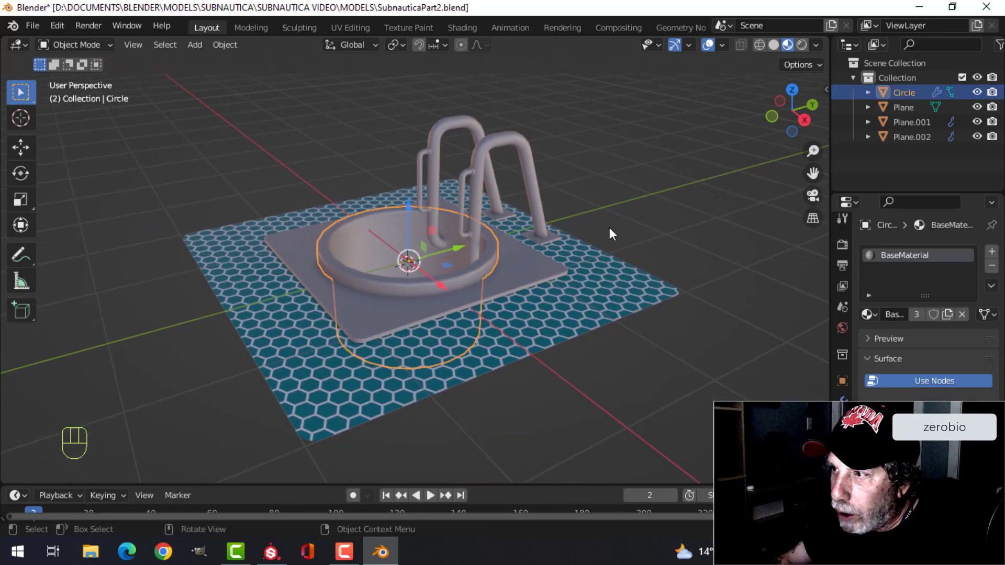
pyautogui.press('/')
pyautogui.scroll(1, 592, 218)
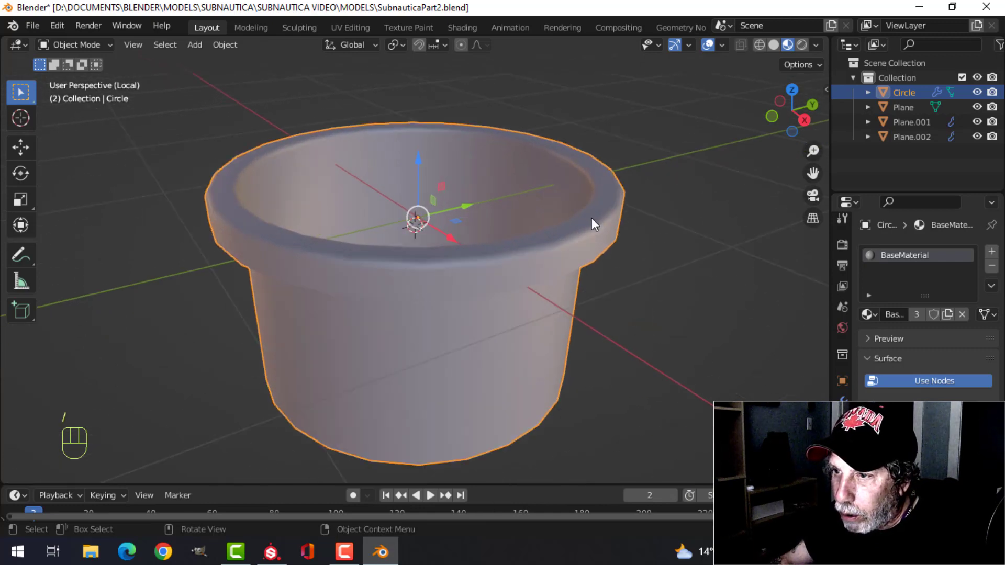
# - Examine the cylinder's mesh topology around the rim and inner wall in Edit Mode, then return to Object Mode
pyautogui.press('Tab')
pyautogui.moveTo(511, 209); pyautogui.dragTo(492, 222, button='middle')
pyautogui.scroll(1, 463, 221)
pyautogui.hotkey('alt', 'a')
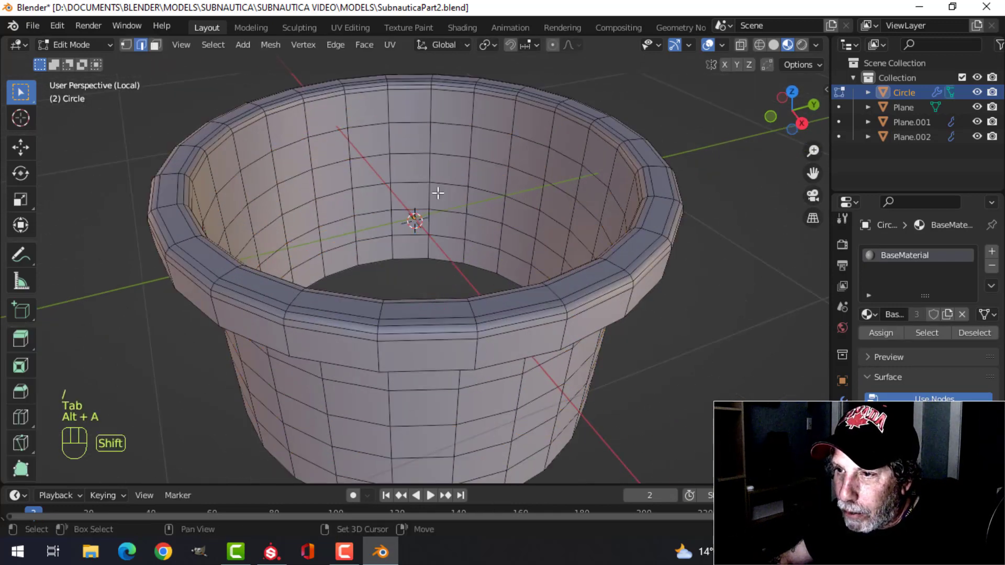
pyautogui.keyDown('shift'); pyautogui.moveTo(438, 195); pyautogui.dragTo(327, 196, button='middle'); pyautogui.keyUp('shift')
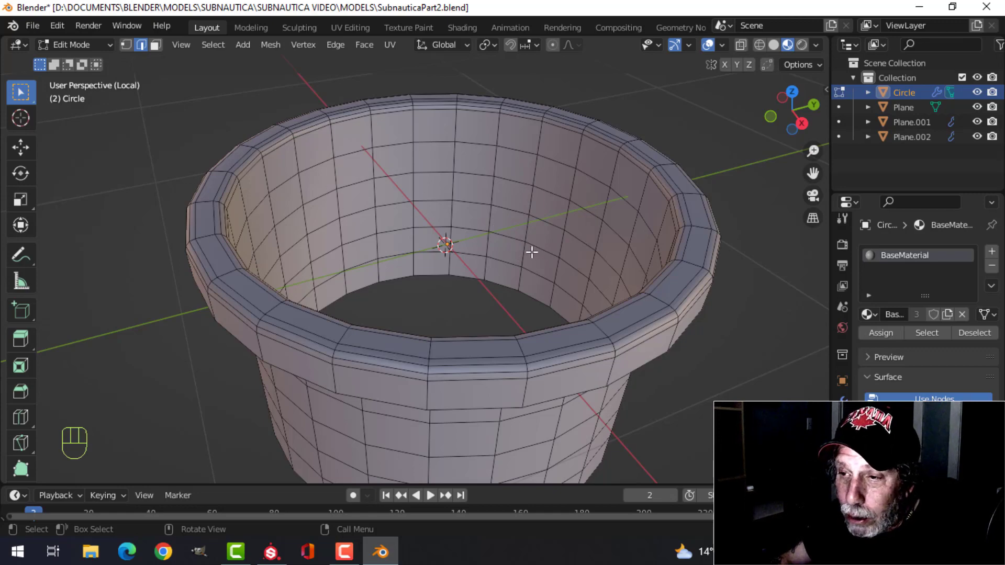
pyautogui.moveTo(531, 252); pyautogui.dragTo(517, 241, button='middle')
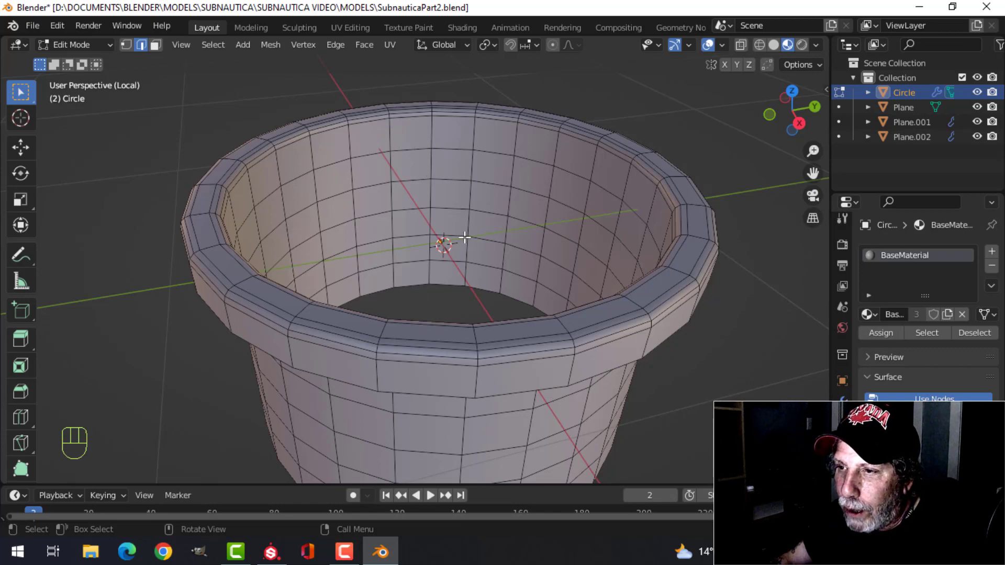
pyautogui.scroll(-1, 465, 237)
pyautogui.moveTo(487, 234); pyautogui.dragTo(515, 236, button='middle')
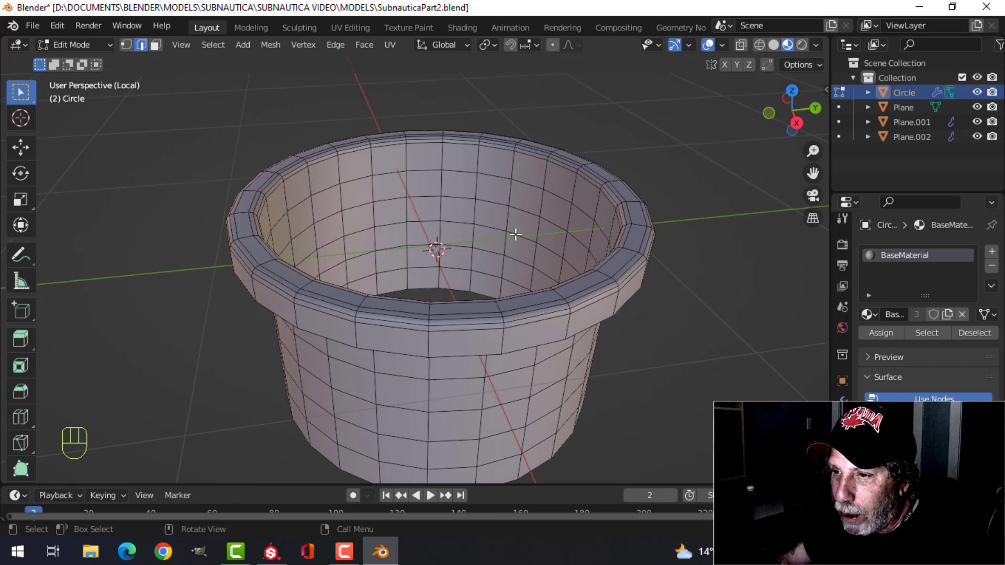
pyautogui.press('Tab')
pyautogui.moveTo(555, 215)
pyautogui.mouseDown(button='middle')
pyautogui.moveTo(556, 204)
pyautogui.moveTo(541, 213)
pyautogui.moveTo(555, 193)
pyautogui.moveTo(543, 207)
pyautogui.moveTo(532, 197)
pyautogui.mouseUp(button='middle')
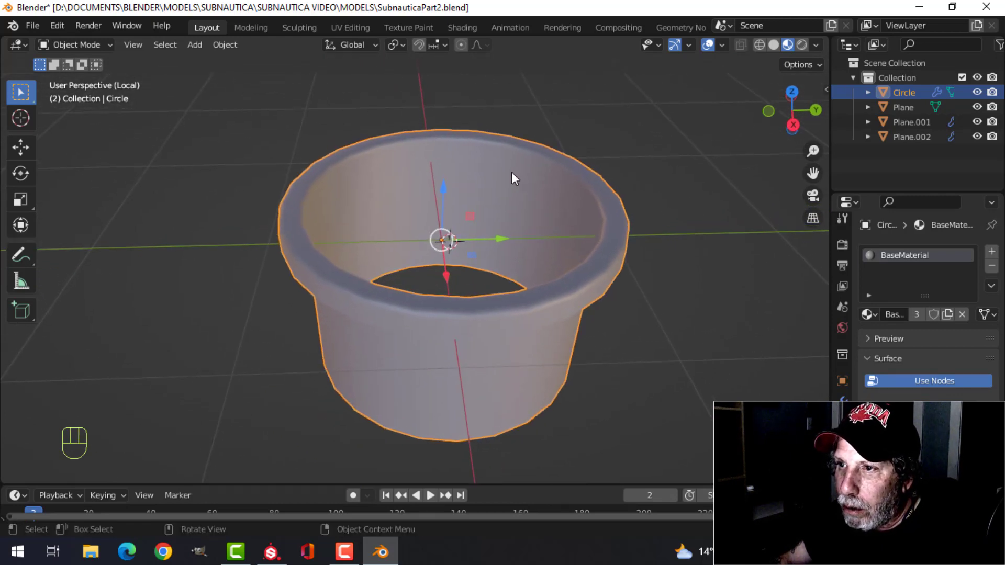
# - In the UV Editing workspace, isolate the cylinder and unwrap its entire mesh with Cylinder Projection from the front view
pyautogui.click(361, 30)
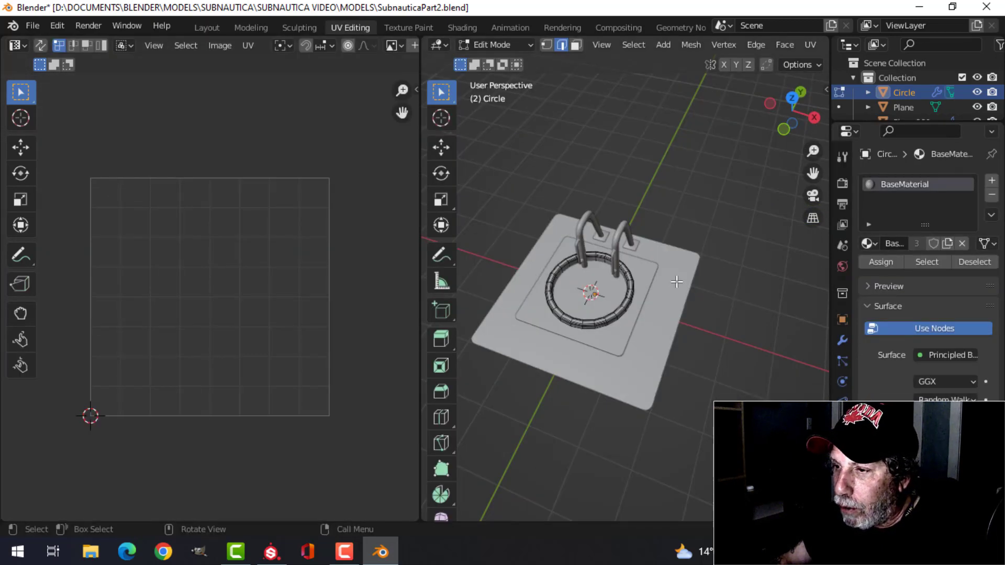
pyautogui.press('a')
pyautogui.press('KP_Divide')
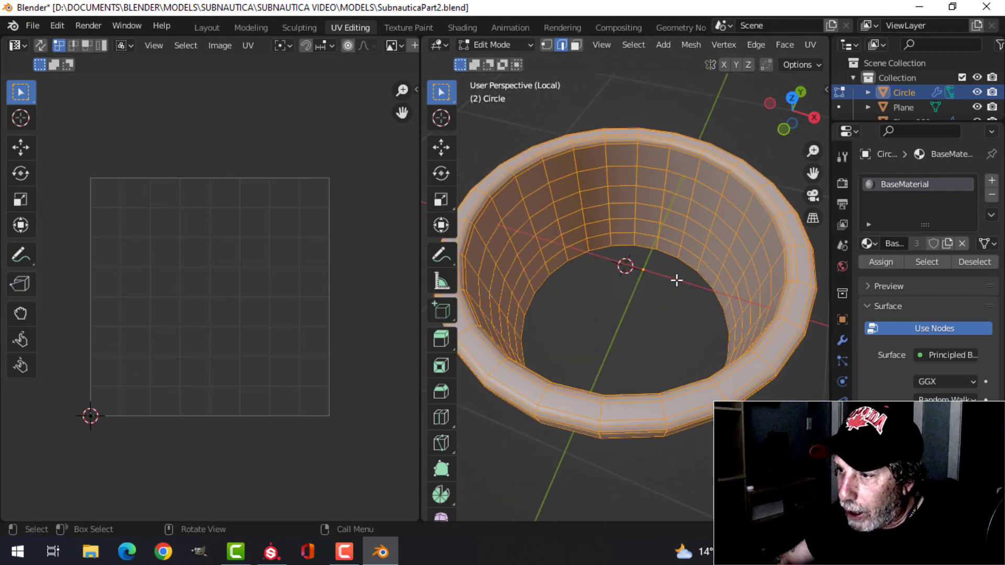
pyautogui.press('KP_1')
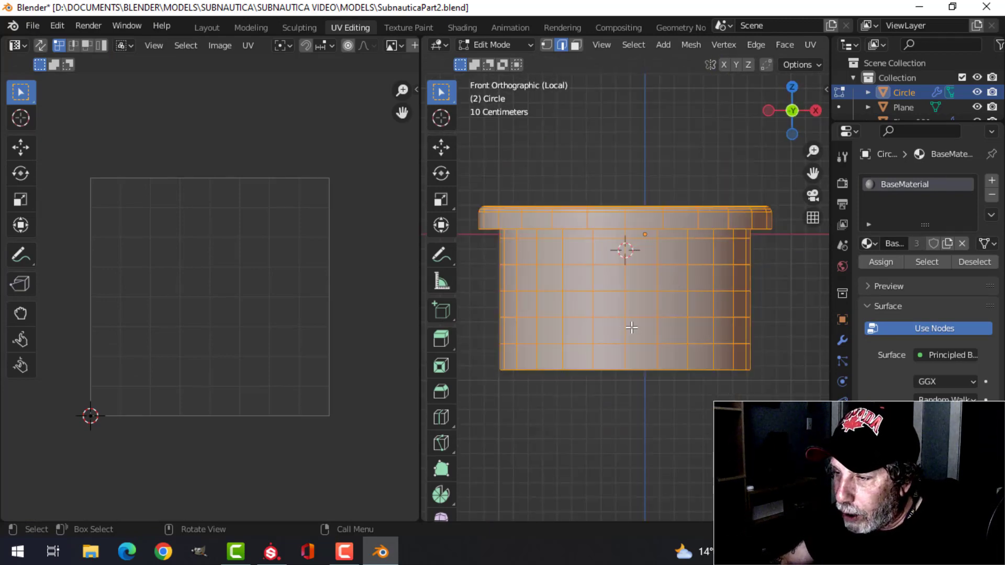
pyautogui.press('u')
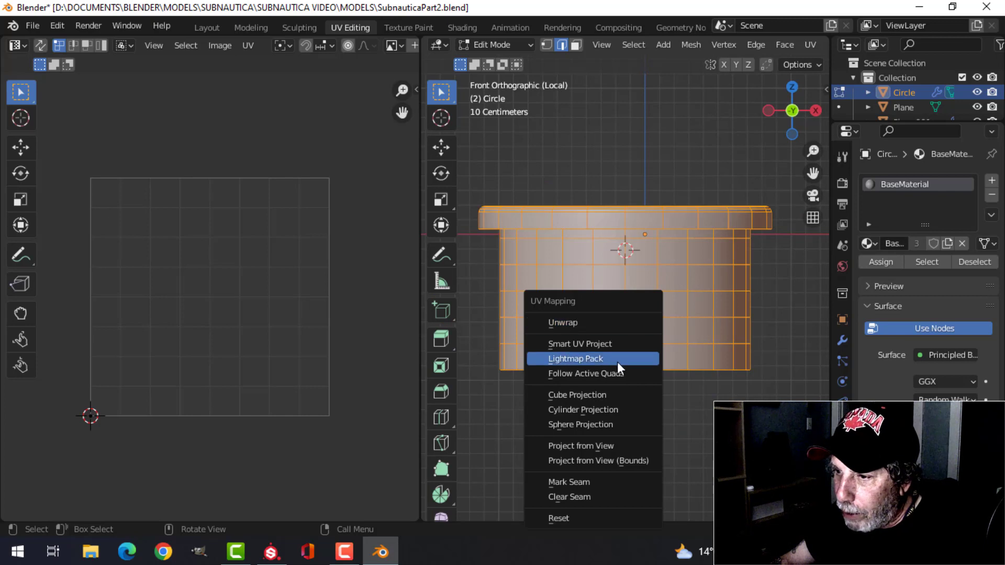
pyautogui.click(599, 409)
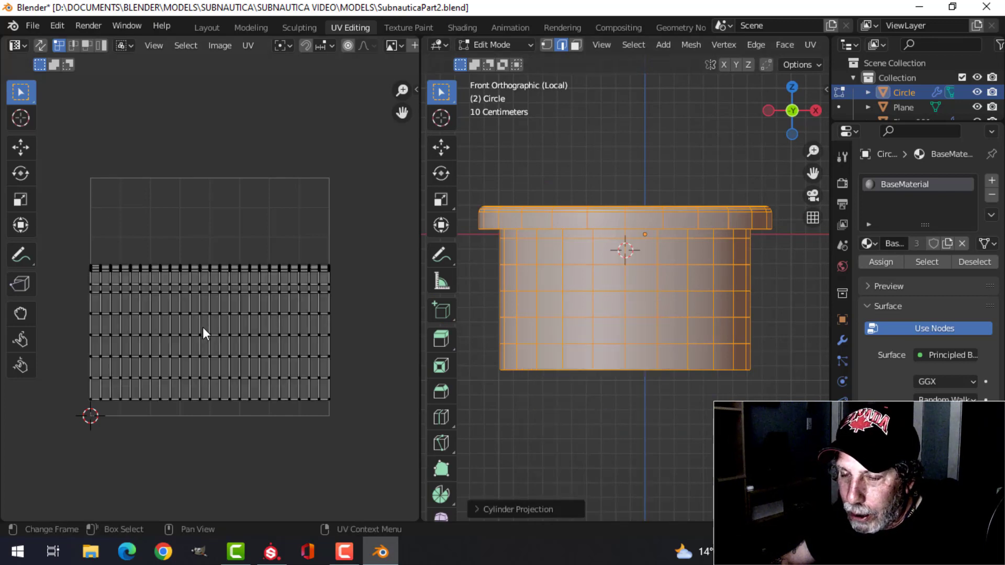
pyautogui.scroll(2, 224, 338)
pyautogui.scroll(-3, 225, 339)
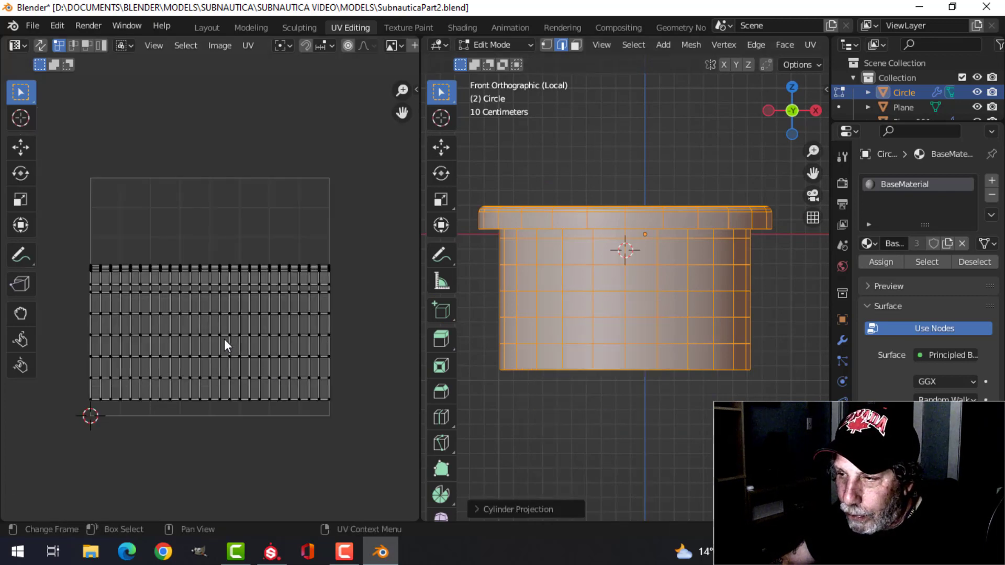
# - Return the cylinder to Object Mode and check its modifier stack
pyautogui.press('Tab')
pyautogui.moveTo(640, 251); pyautogui.dragTo(753, 325, button='middle')
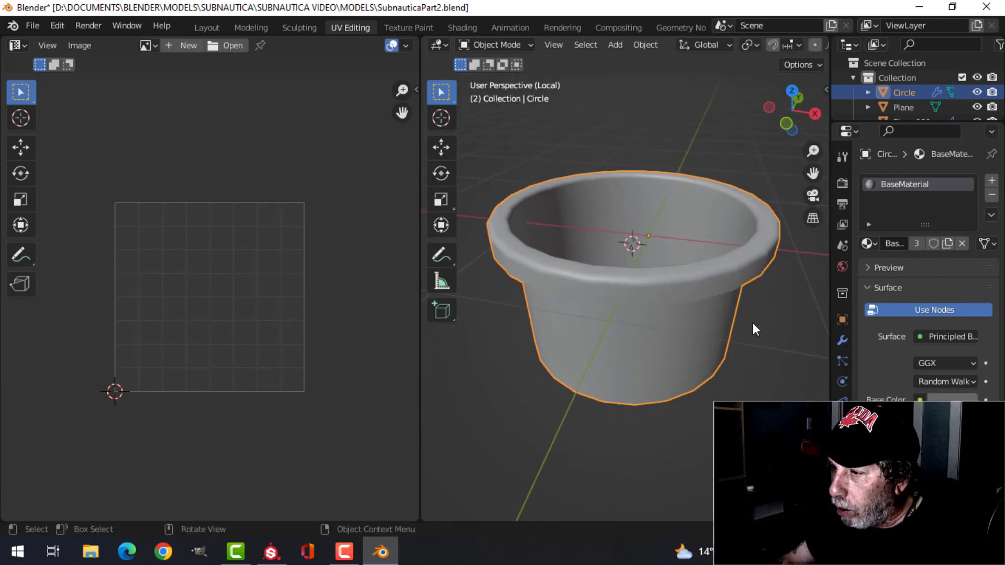
pyautogui.click(844, 337)
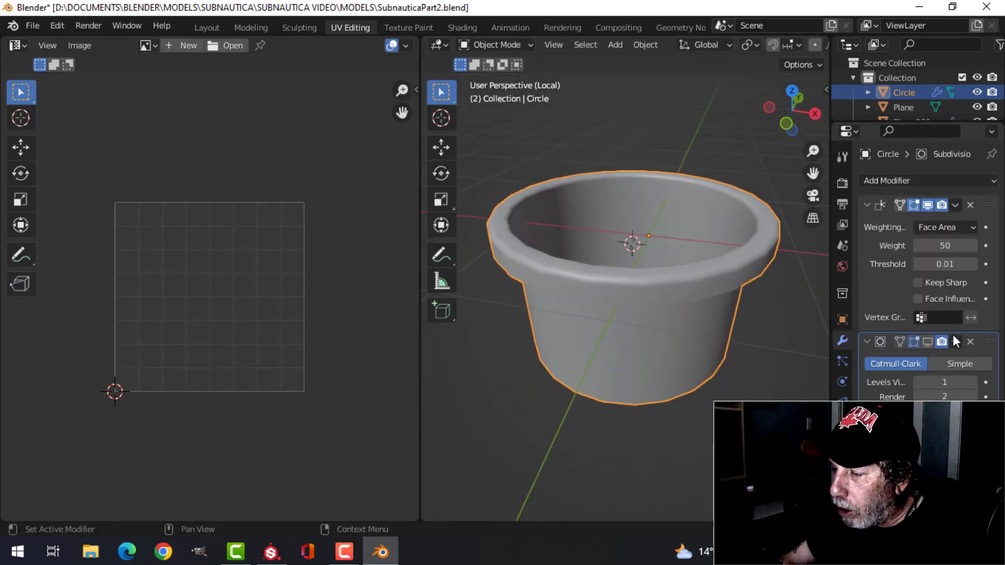
pyautogui.moveTo(727, 301); pyautogui.dragTo(683, 287, button='middle')
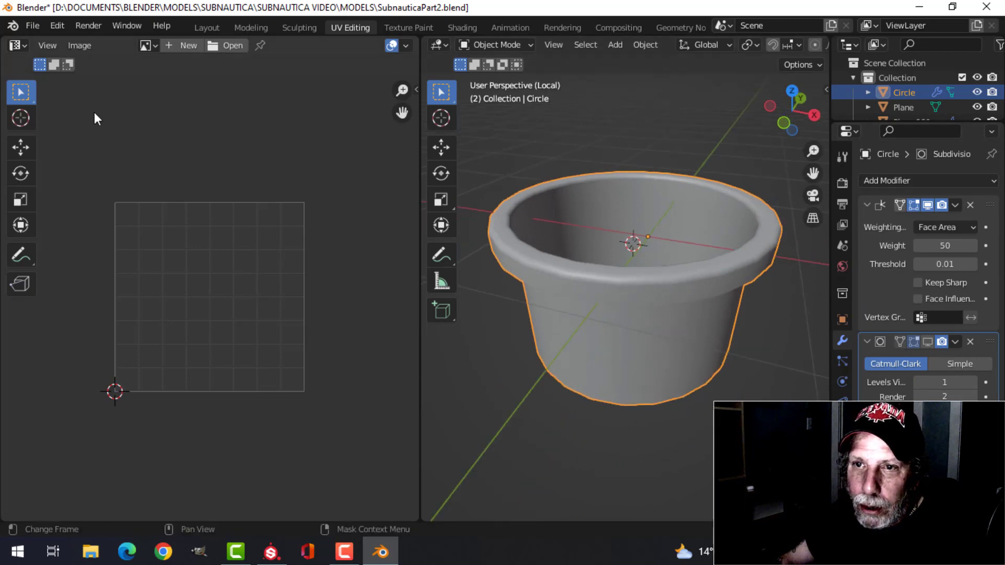
pyautogui.click(32, 26)
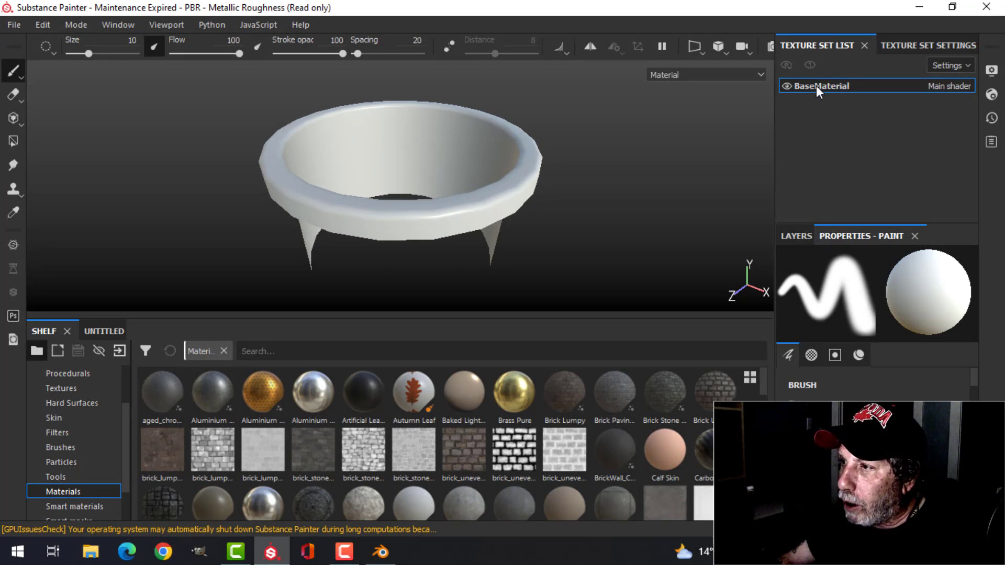
# - In Substance Painter, rename the BaseMaterial texture set as CylinderHole
pyautogui.doubleClick(849, 85)
pyautogui.write('cylinder')
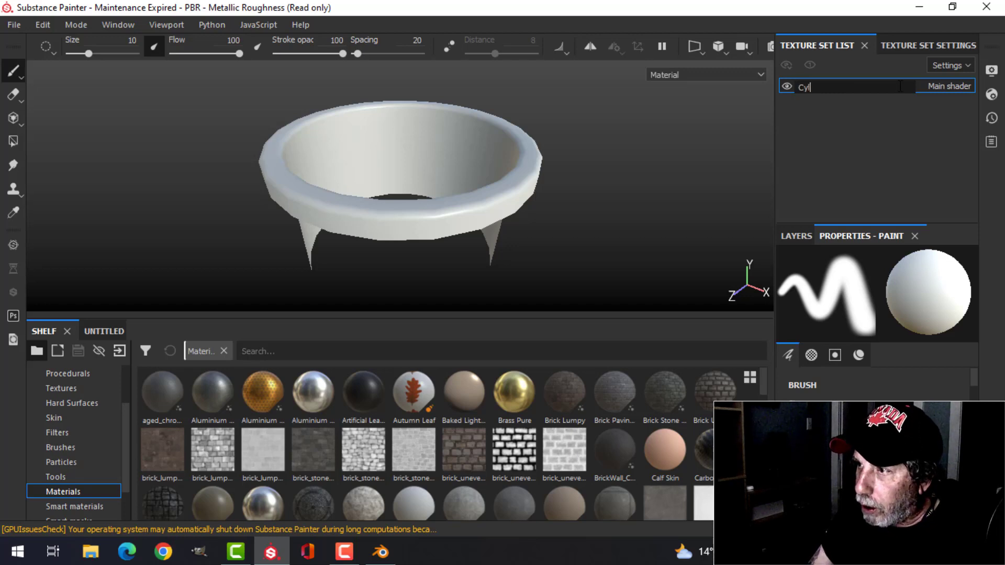
pyautogui.write('H')
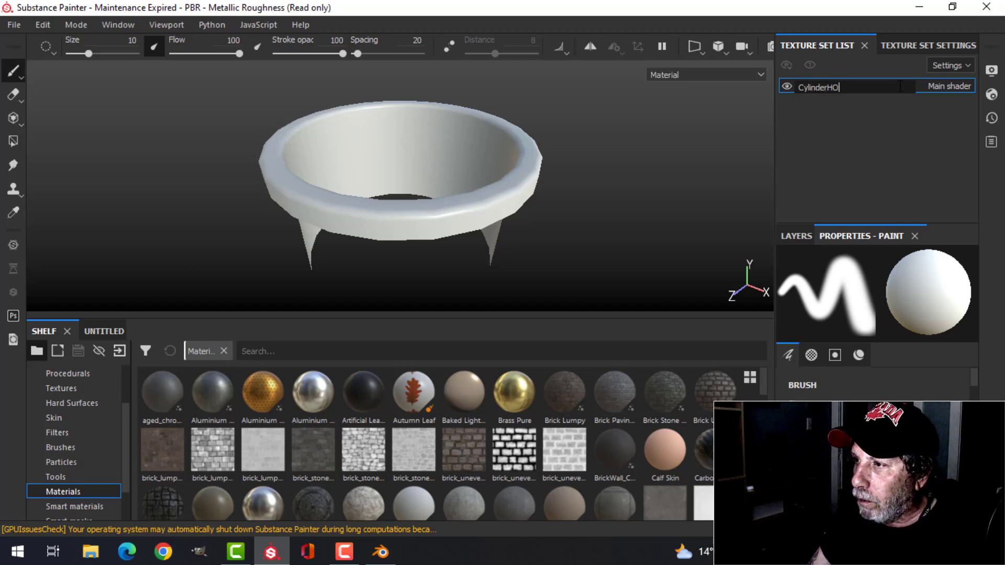
pyautogui.write('ole')
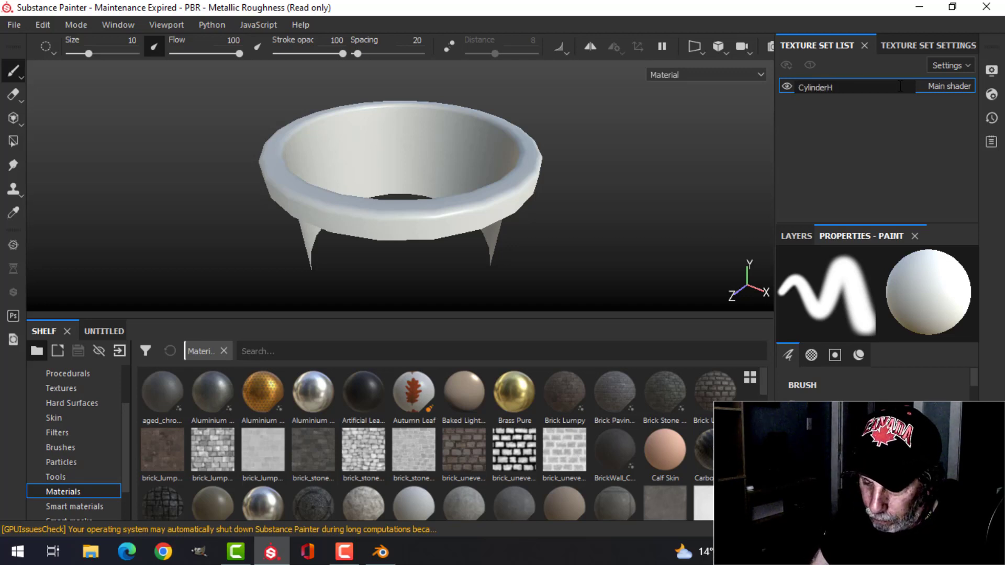
pyautogui.press('Return')
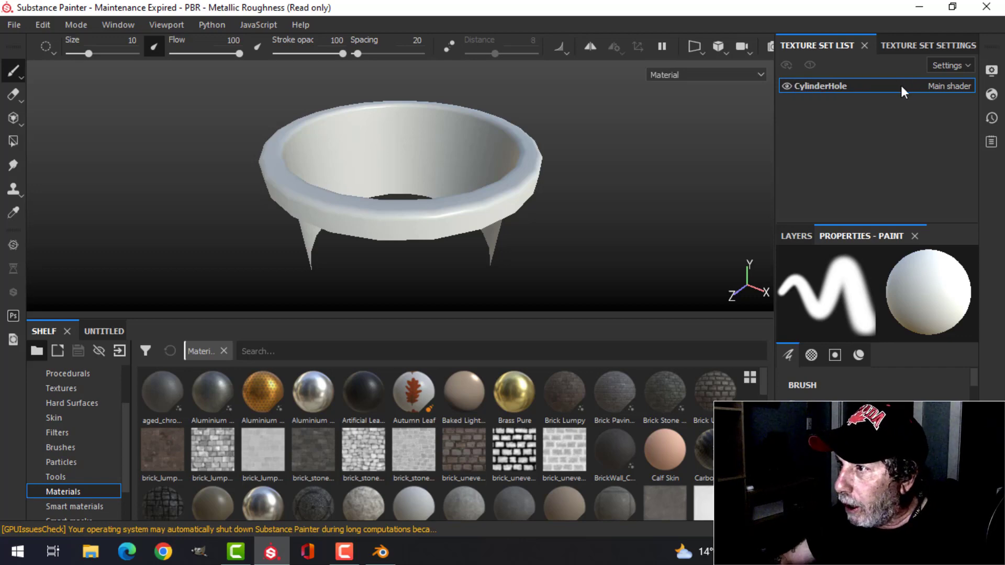
# - Bake the mesh maps for the texture set at an output size of 2048, leaving out the ID map
pyautogui.click(913, 45)
pyautogui.scroll(-10, 947, 152)
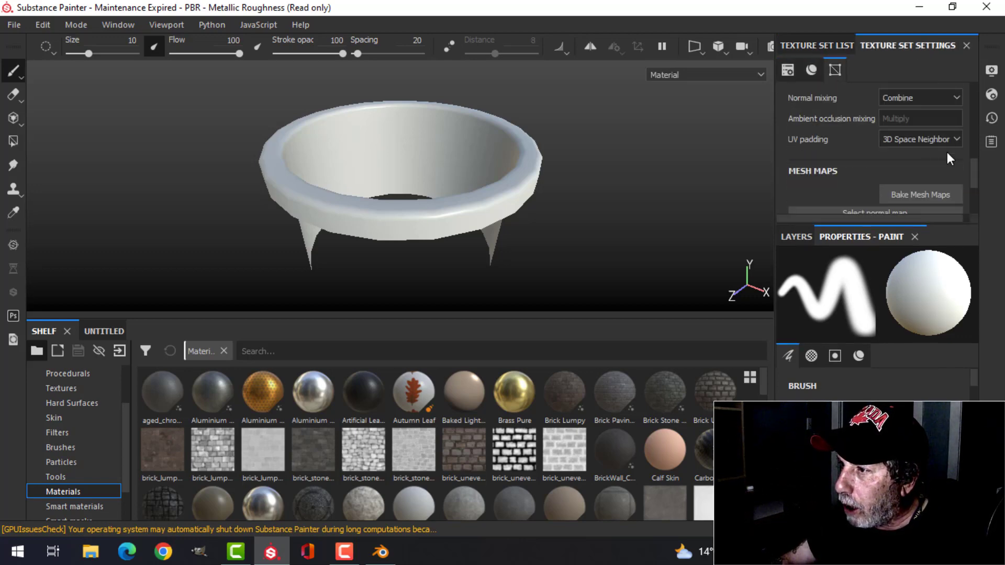
pyautogui.click(913, 106)
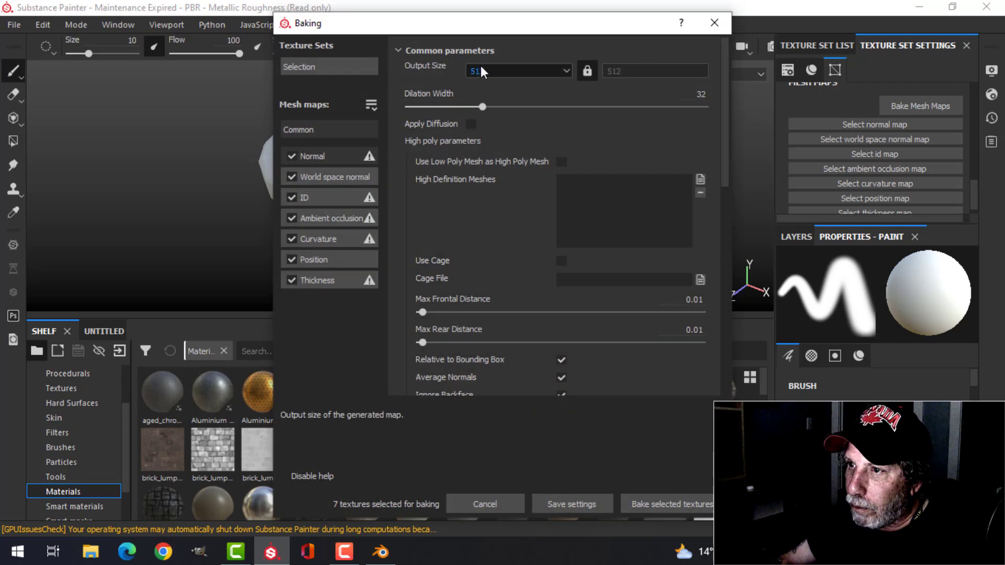
pyautogui.click(481, 68)
pyautogui.click(495, 125)
pyautogui.click(291, 197)
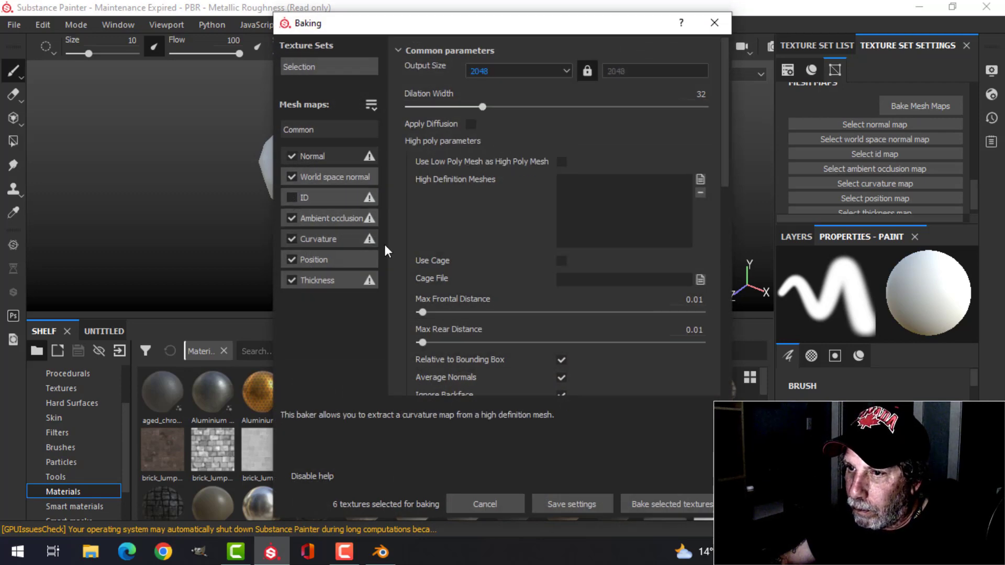
pyautogui.click(651, 503)
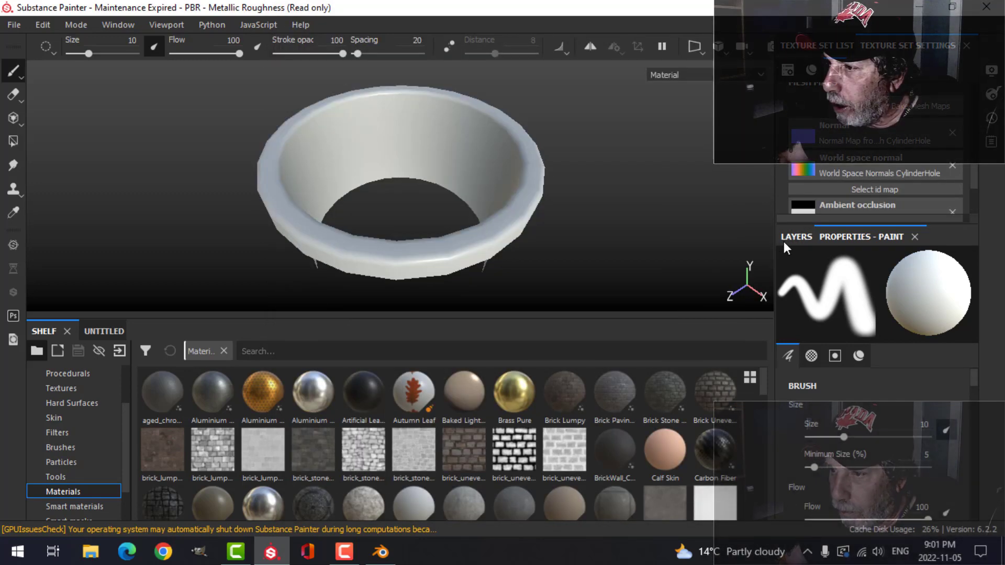
# - Delete the default layer and add the Plastic Matte Pure material, found by searching the materials for "pla", as a fill layer
pyautogui.click(796, 237)
pyautogui.click(965, 260)
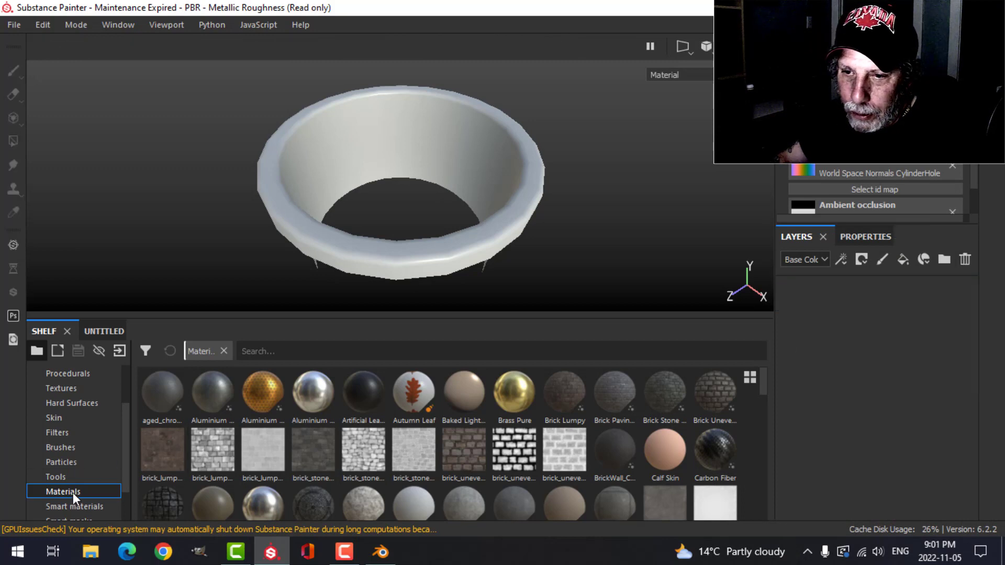
pyautogui.click(288, 350)
pyautogui.write('pla')
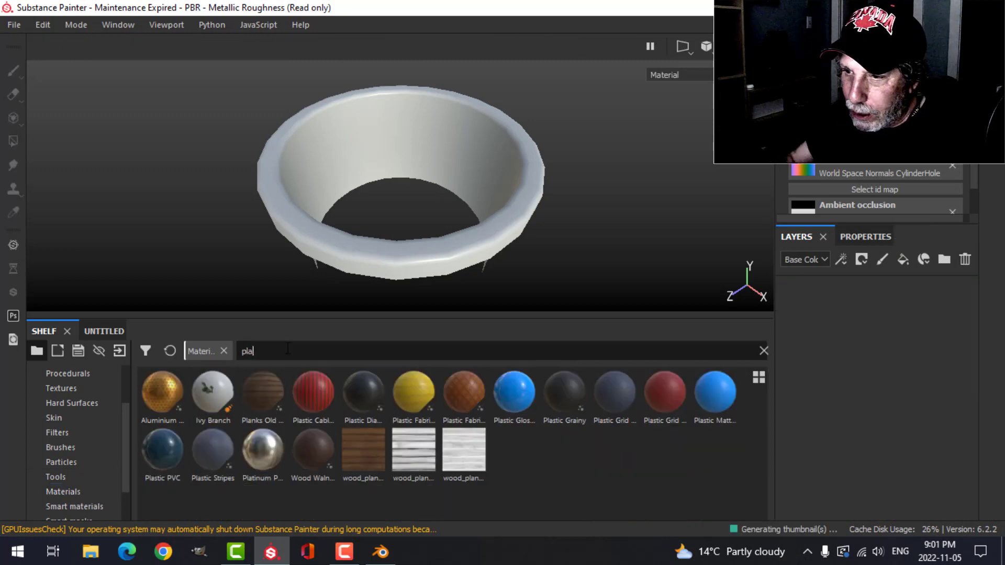
pyautogui.moveTo(706, 399); pyautogui.dragTo(823, 351)
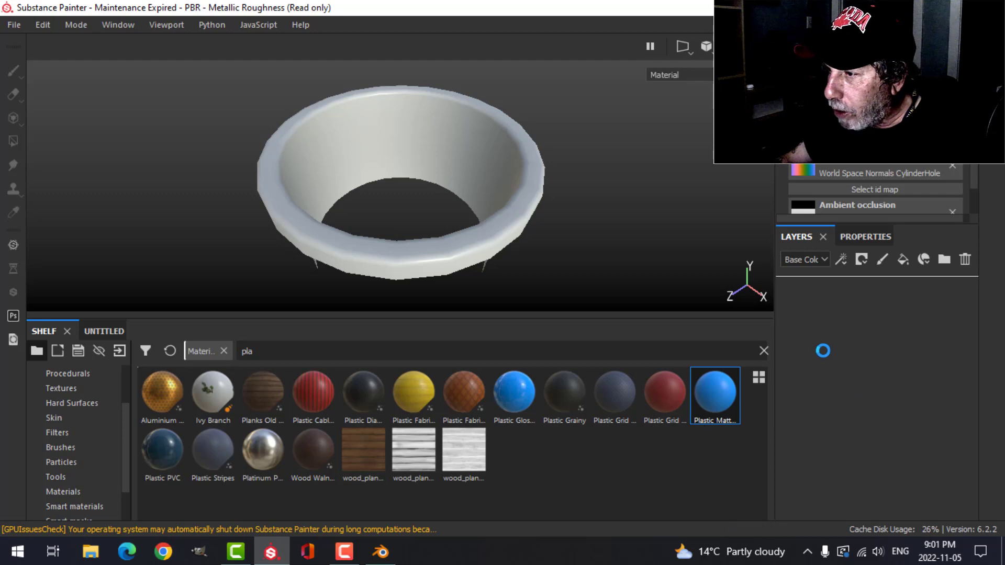
# - Set the Plastic Matte Pure layer's base color to near-black, RGB 0.009, and hide the layer
pyautogui.click(862, 237)
pyautogui.scroll(-2, 841, 445)
pyautogui.scroll(-1, 837, 504)
pyautogui.click(840, 483)
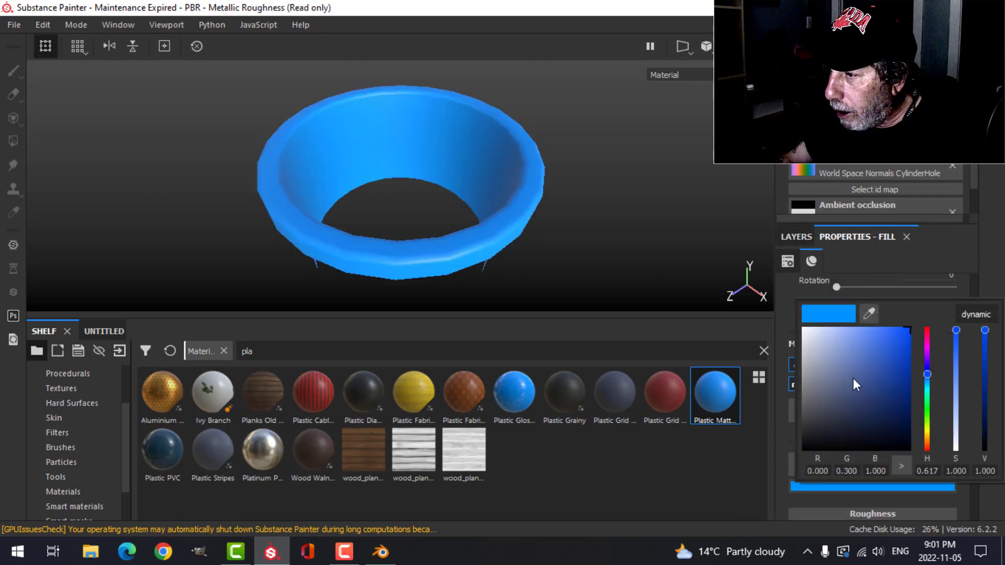
pyautogui.moveTo(853, 378); pyautogui.dragTo(799, 439)
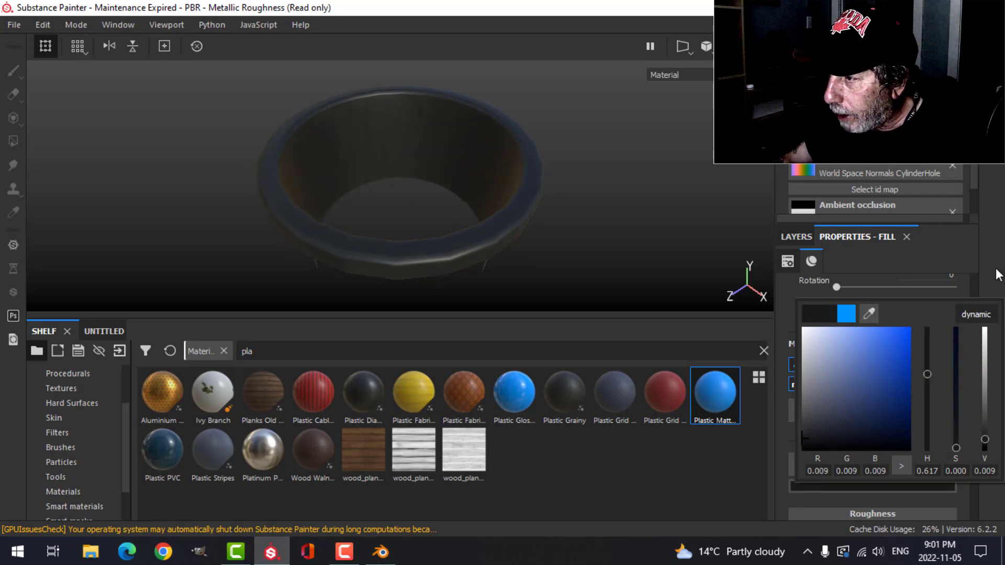
pyautogui.click(797, 237)
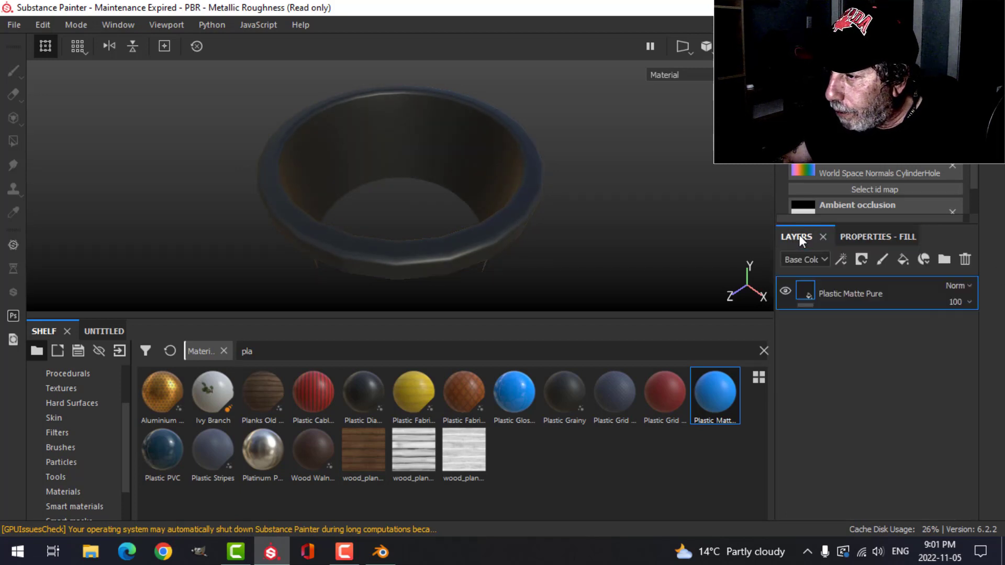
pyautogui.click(785, 291)
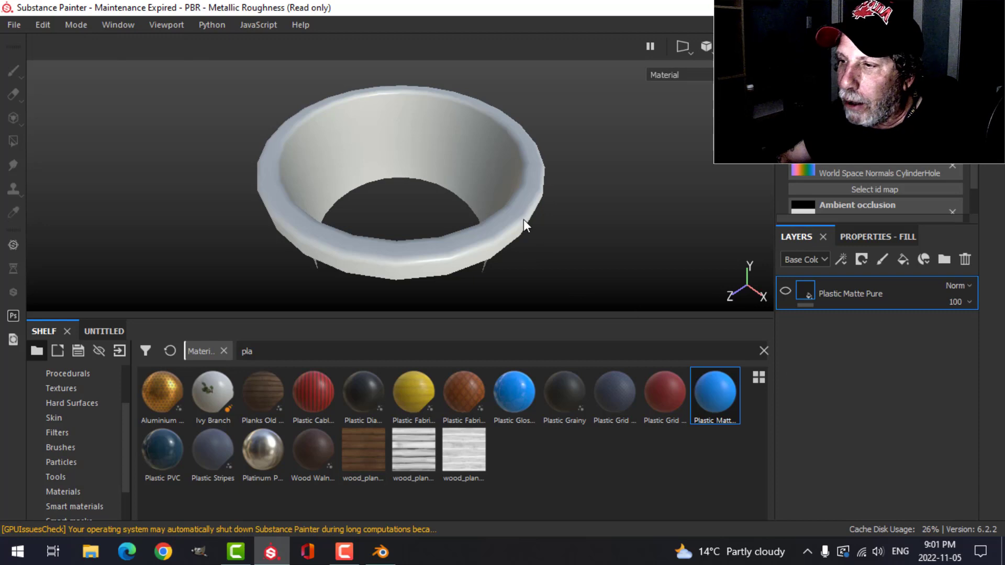
# - Add a paint layer above Plastic Matte Pure and limit its painting to the color and height channels
pyautogui.click(882, 259)
pyautogui.click(883, 238)
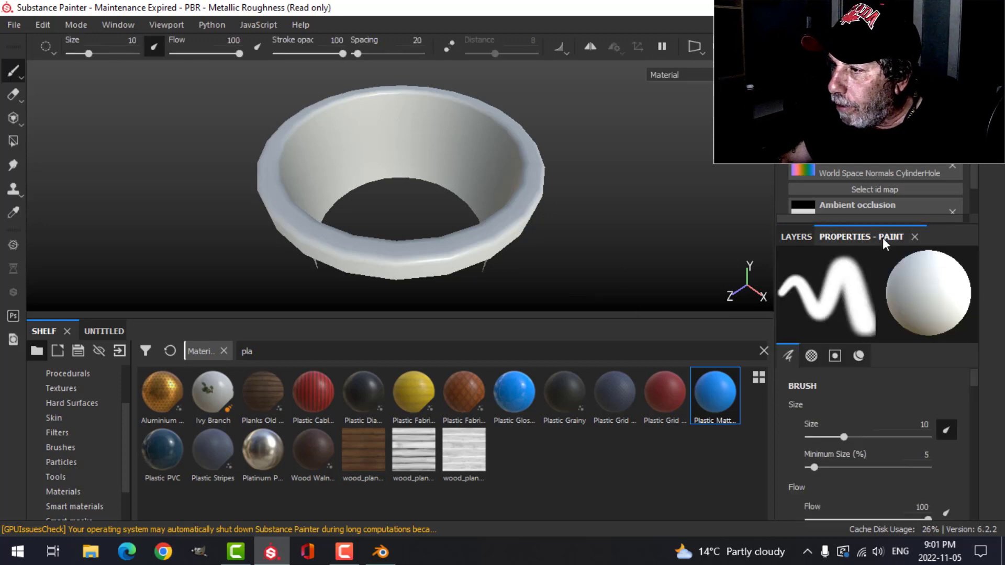
pyautogui.scroll(-12, 871, 426)
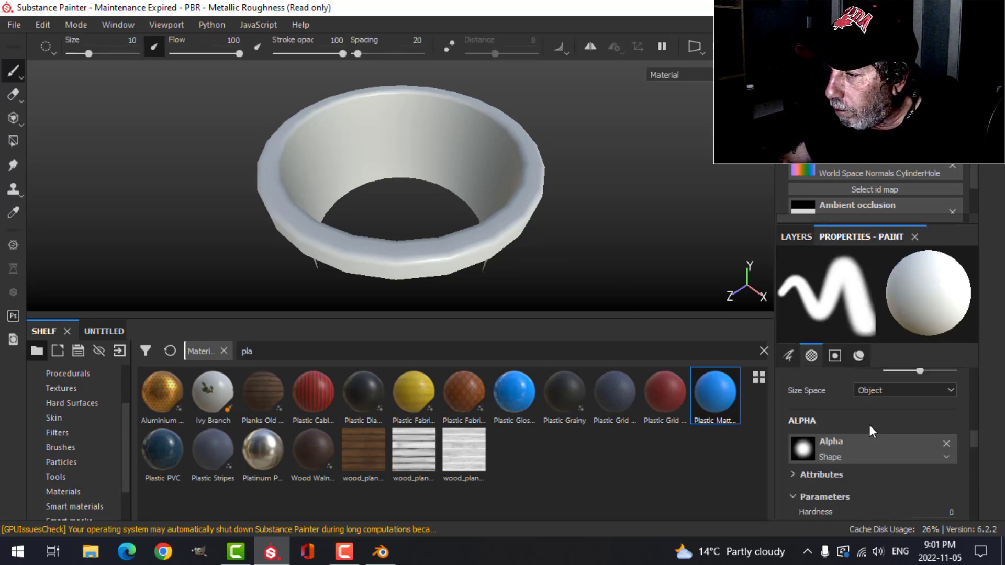
pyautogui.scroll(-1, 865, 423)
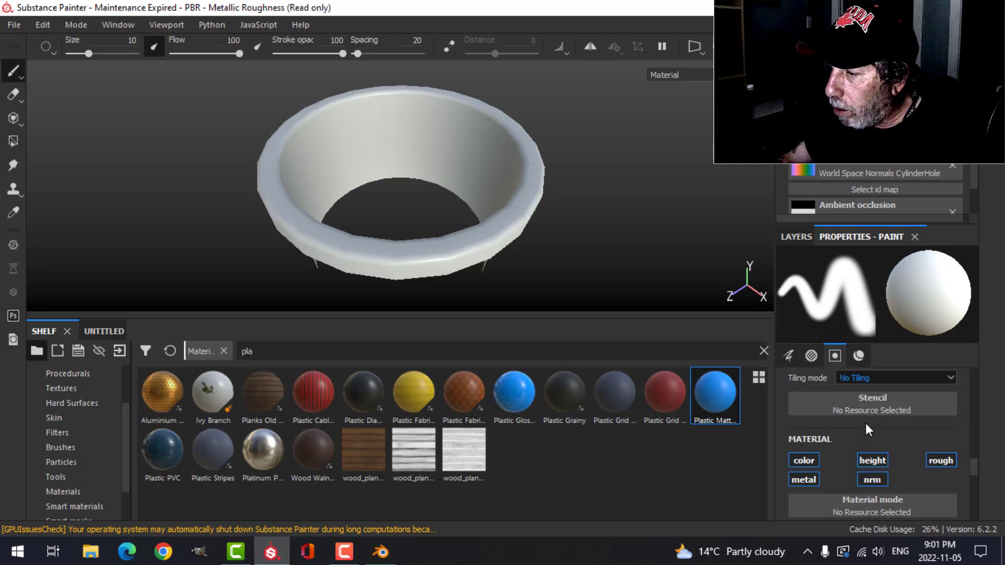
pyautogui.keyDown('alt'); pyautogui.click(803, 461); pyautogui.keyUp('alt')
pyautogui.click(874, 460)
# - Set the paint's base color to near-black and its height to -0.3430
pyautogui.scroll(-3, 874, 446)
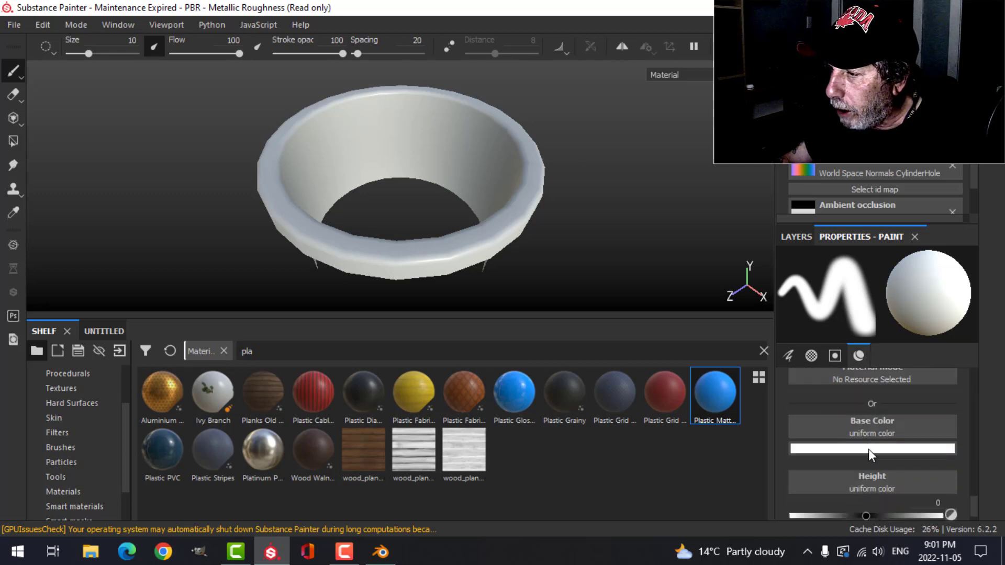
pyautogui.click(859, 451)
pyautogui.moveTo(848, 419); pyautogui.dragTo(798, 413)
pyautogui.click(987, 251)
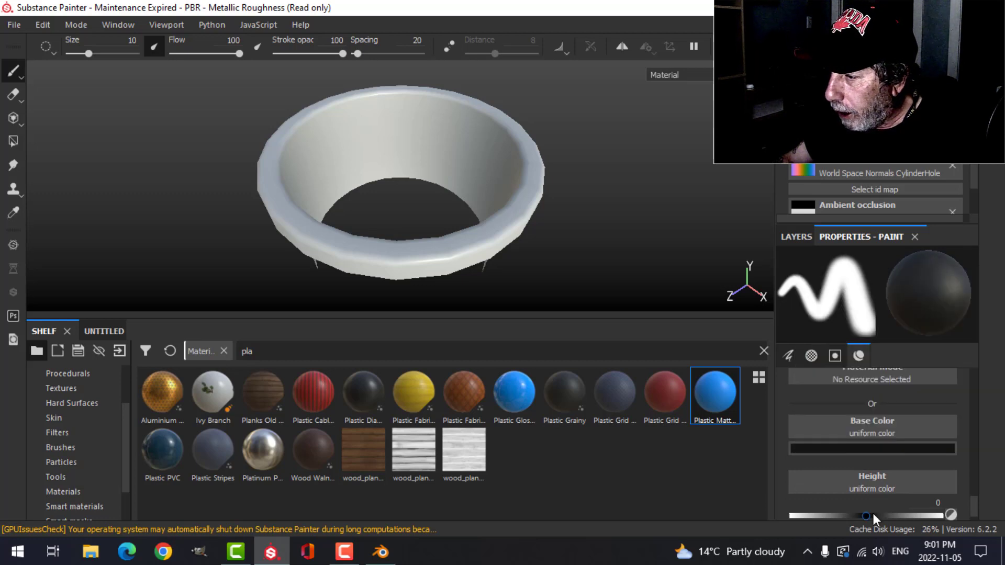
pyautogui.moveTo(865, 512); pyautogui.dragTo(839, 503)
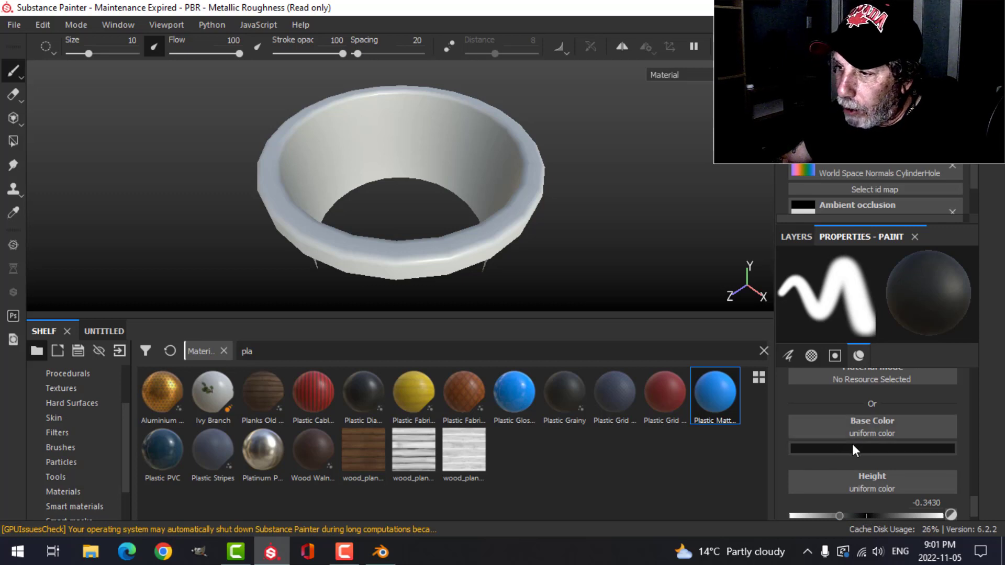
# - Make the 3D camera orthographic and show the 3D and 2D views side by side
pyautogui.click(799, 234)
pyautogui.moveTo(805, 328)
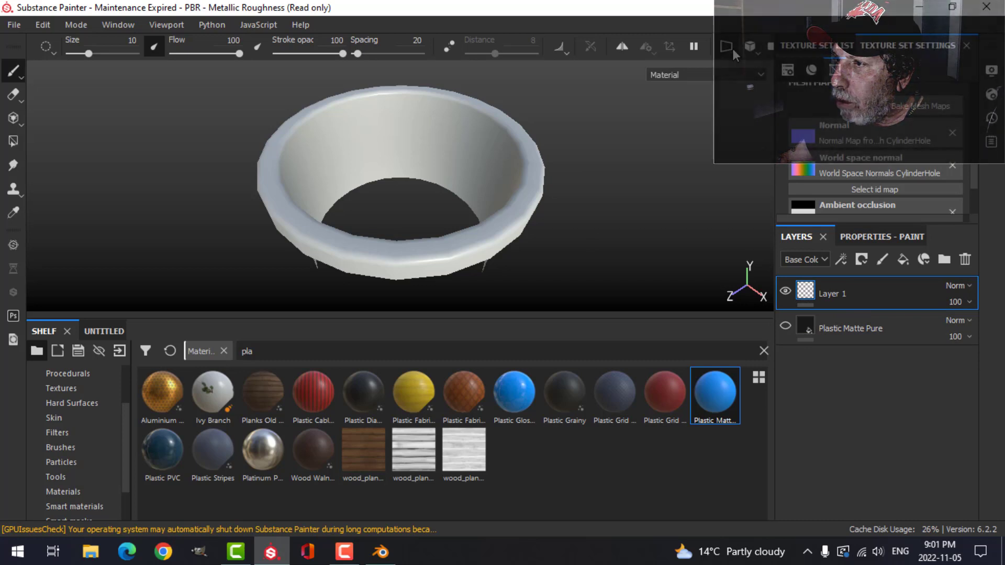
pyautogui.click(750, 46)
pyautogui.click(764, 88)
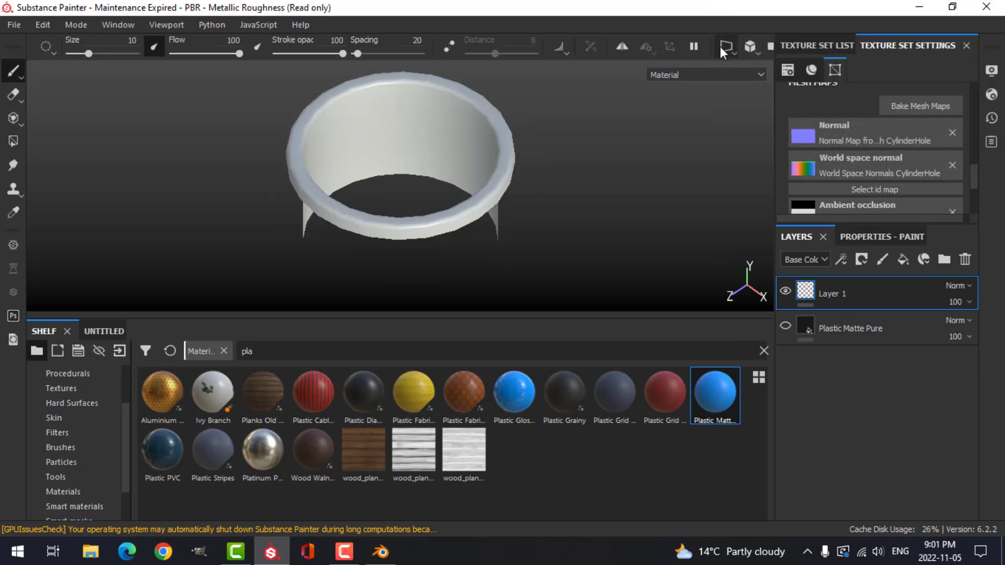
pyautogui.click(724, 42)
pyautogui.click(739, 67)
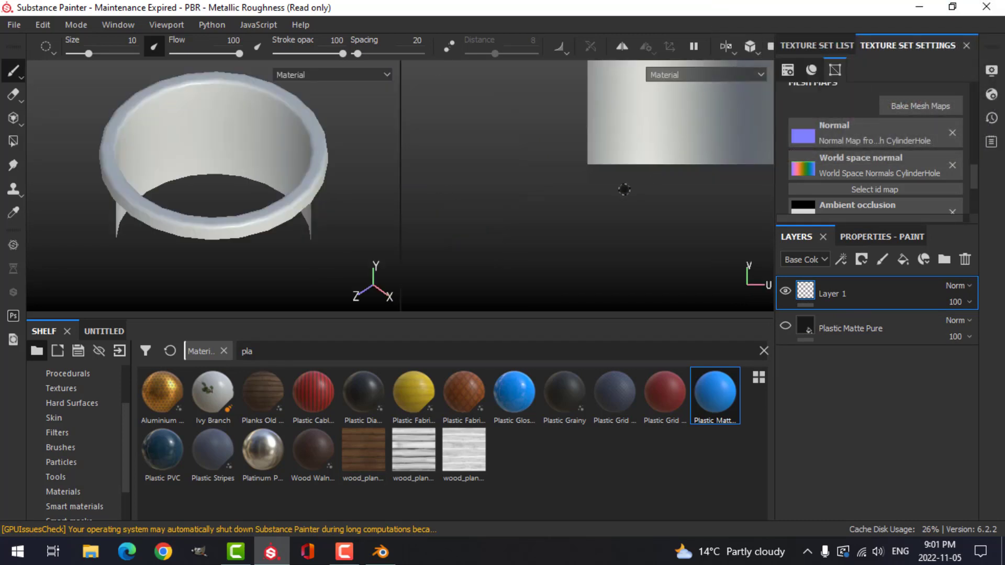
pyautogui.moveTo(595, 213)
pyautogui.mouseDown(button='middle')
pyautogui.moveTo(572, 220)
pyautogui.moveTo(603, 215)
pyautogui.mouseUp(button='middle')
# - Search the alphas for "sq", load the solid white square rectangle as the brush alpha, and set the brush size to 6.17
pyautogui.scroll(2, 68, 432)
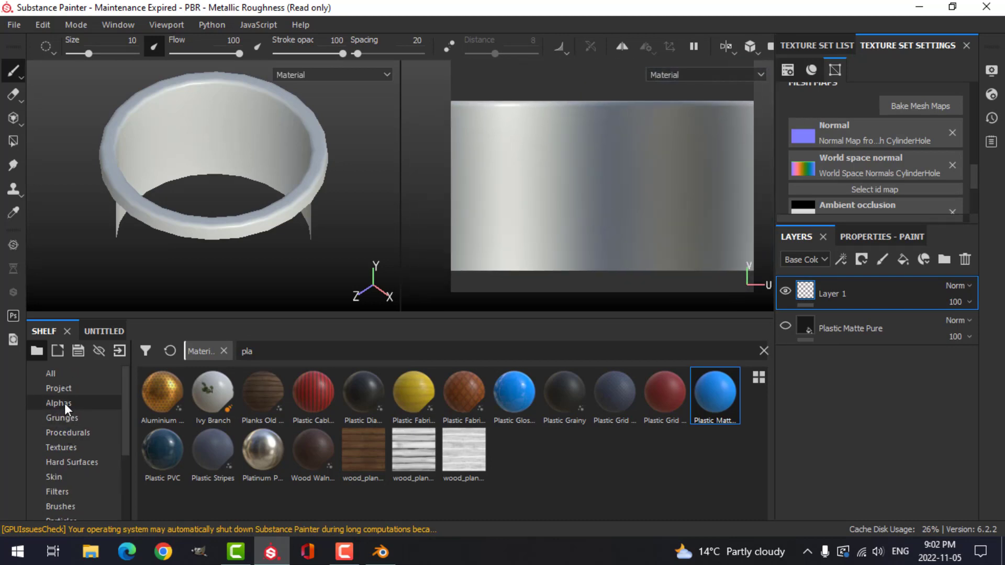
pyautogui.click(64, 403)
pyautogui.click(285, 351)
pyautogui.write('sq')
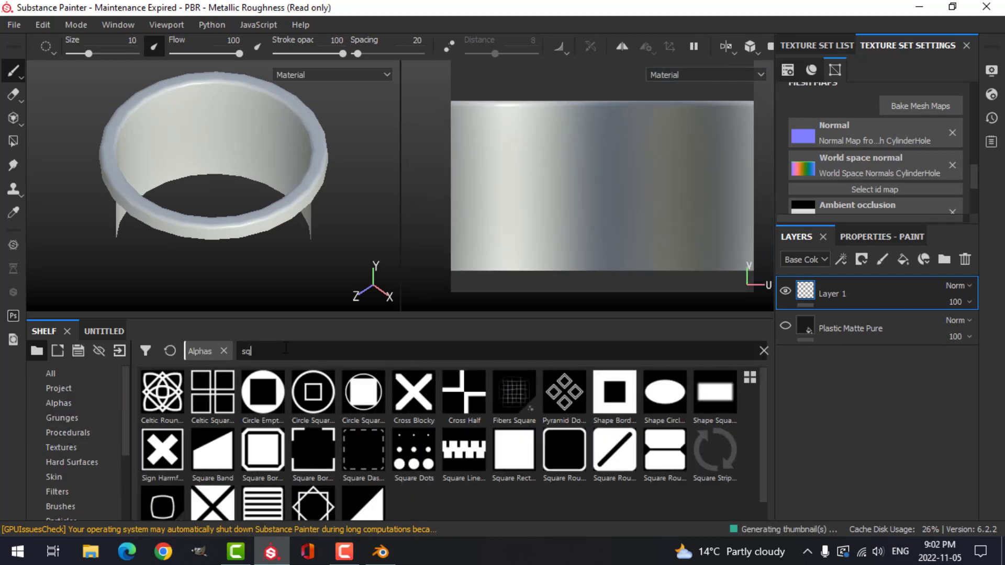
pyautogui.click(513, 452)
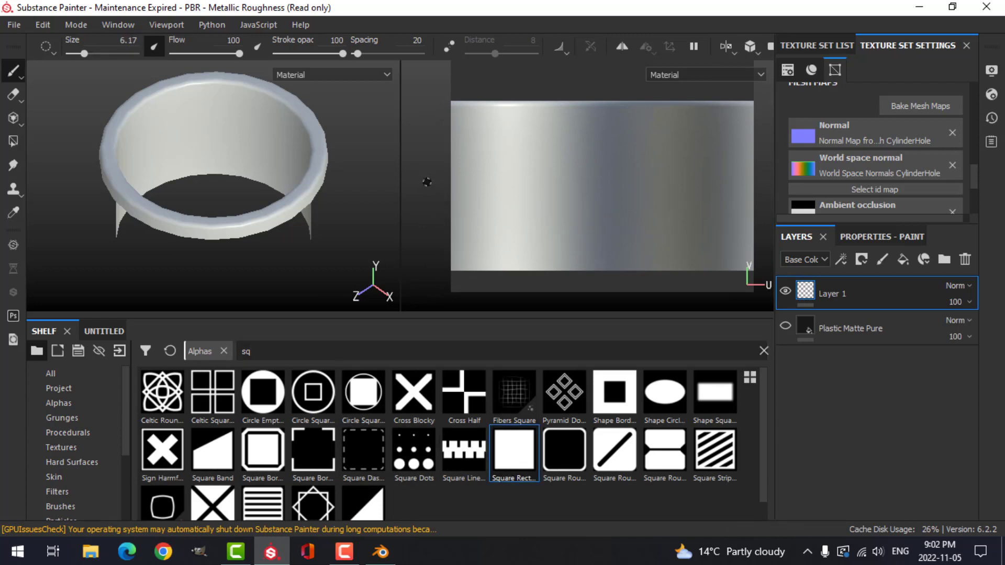
# - Paint a straight horizontal line across the full width of the UV shell, about a quarter of the way down
pyautogui.moveTo(676, 206); pyautogui.dragTo(663, 211, button='middle')
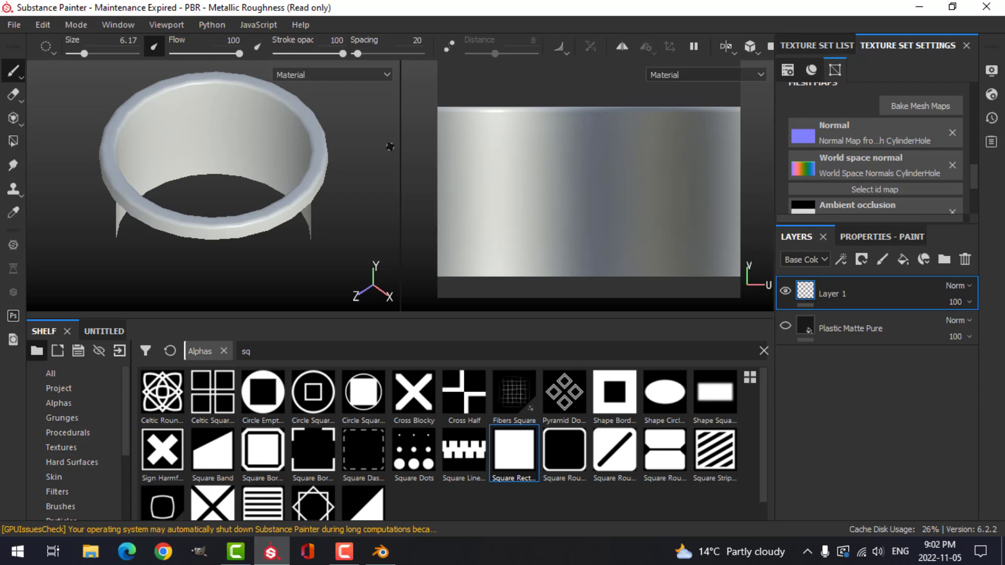
pyautogui.click(423, 147)
pyautogui.keyDown('ctrl'); pyautogui.keyDown('shift'); pyautogui.click(752, 142); pyautogui.keyUp('shift'); pyautogui.keyUp('ctrl')
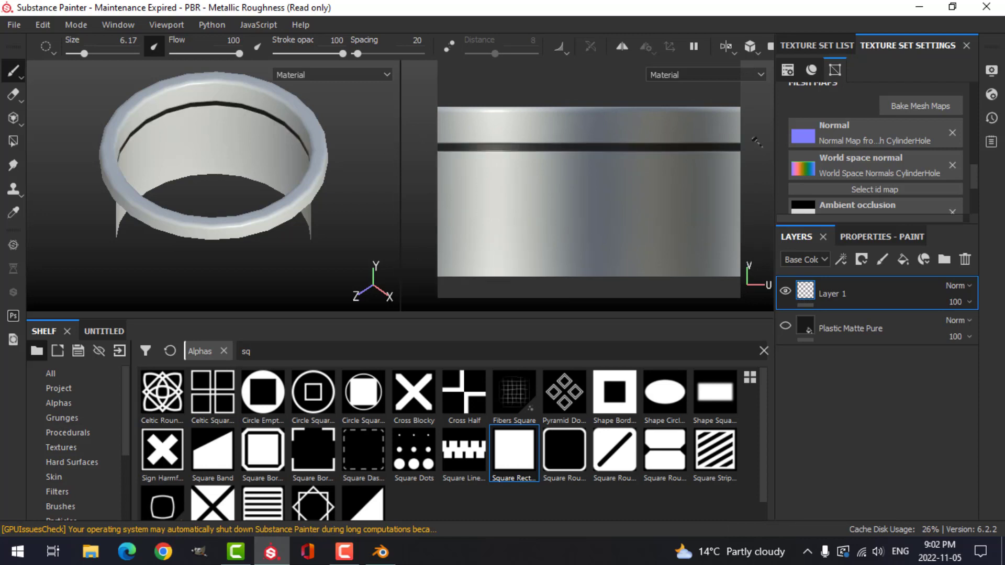
pyautogui.moveTo(317, 157)
pyautogui.keyDown('alt'); pyautogui.mouseDown()
pyautogui.moveTo(204, 128)
pyautogui.moveTo(233, 151)
pyautogui.moveTo(306, 124)
pyautogui.moveTo(323, 145)
pyautogui.mouseUp(); pyautogui.keyUp('alt')
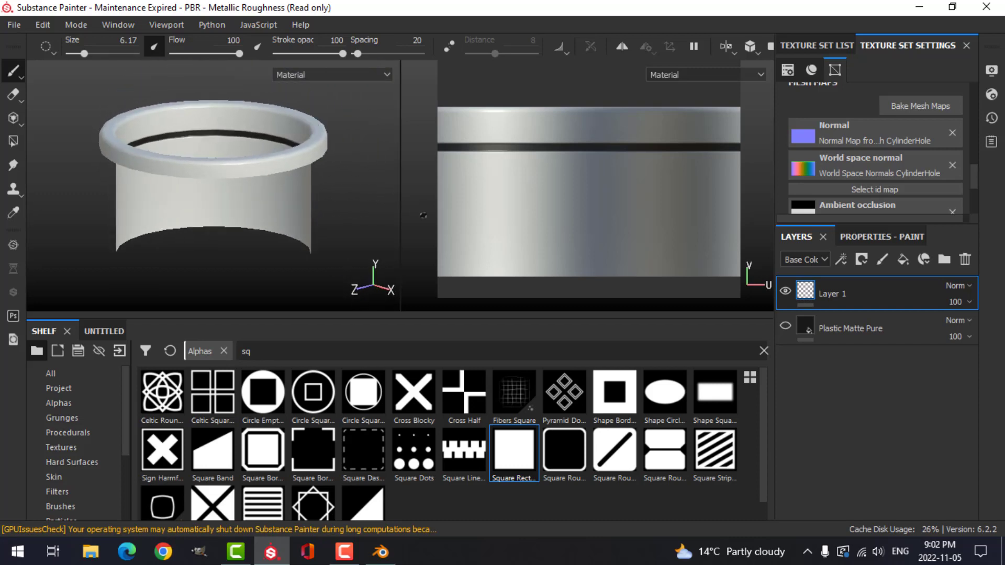
pyautogui.click(421, 208)
pyautogui.keyDown('shift'); pyautogui.click(753, 207); pyautogui.keyUp('shift')
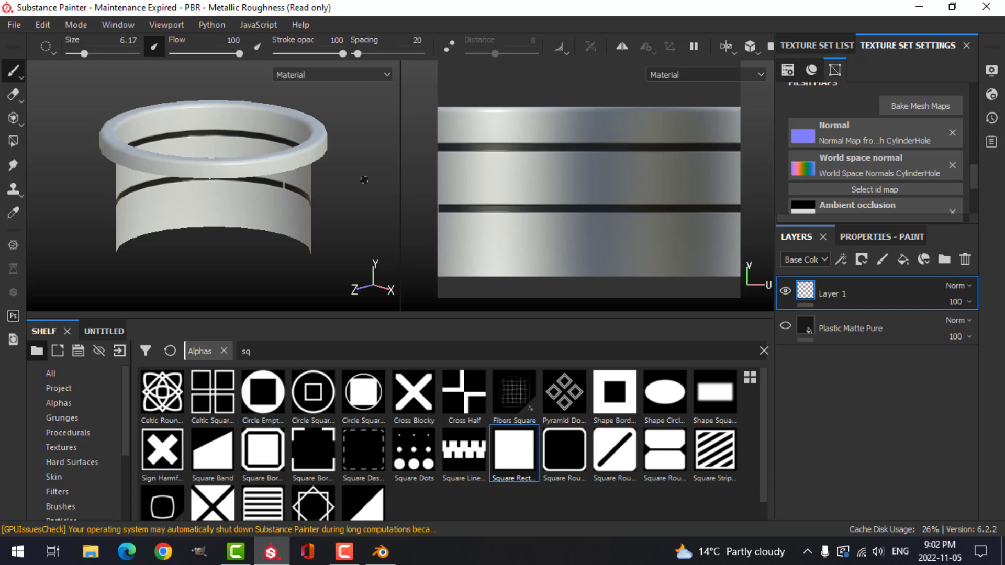
pyautogui.keyDown('alt'); pyautogui.moveTo(319, 190); pyautogui.dragTo(350, 183); pyautogui.keyUp('alt')
pyautogui.hotkey('ctrl', 'z')
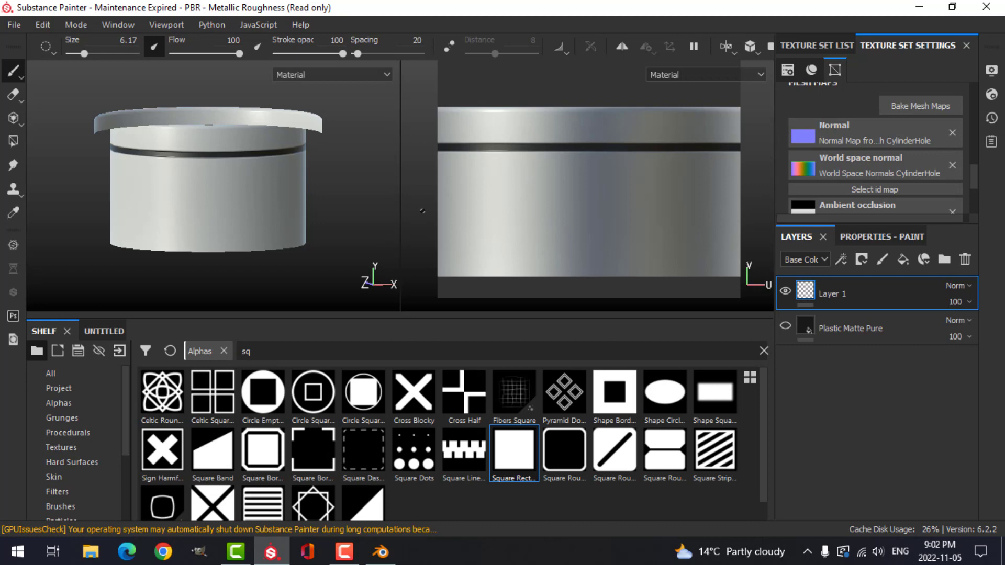
# - Paint a second straight horizontal line across the full UV shell, slightly below its mid-height and parallel to the first
pyautogui.click(422, 210)
pyautogui.keyDown('shift'); pyautogui.click(769, 205); pyautogui.keyUp('shift')
pyautogui.keyDown('alt'); pyautogui.moveTo(404, 194); pyautogui.dragTo(251, 152); pyautogui.keyUp('alt')
pyautogui.moveTo(606, 191); pyautogui.dragTo(621, 191, button='middle')
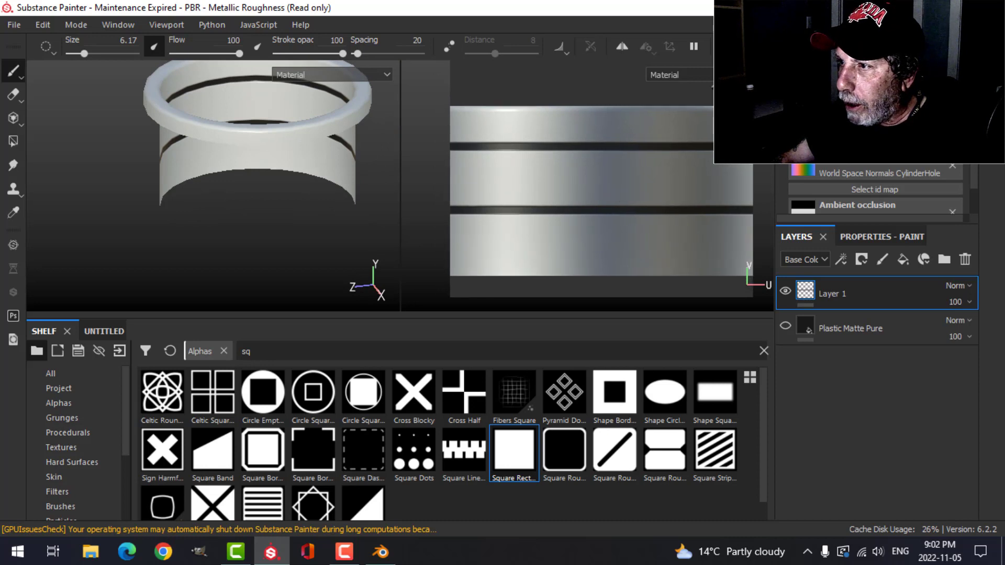
# - Show only the 3D view and turn on Mirror X symmetry for painting on the cylinder
pyautogui.press('F2')
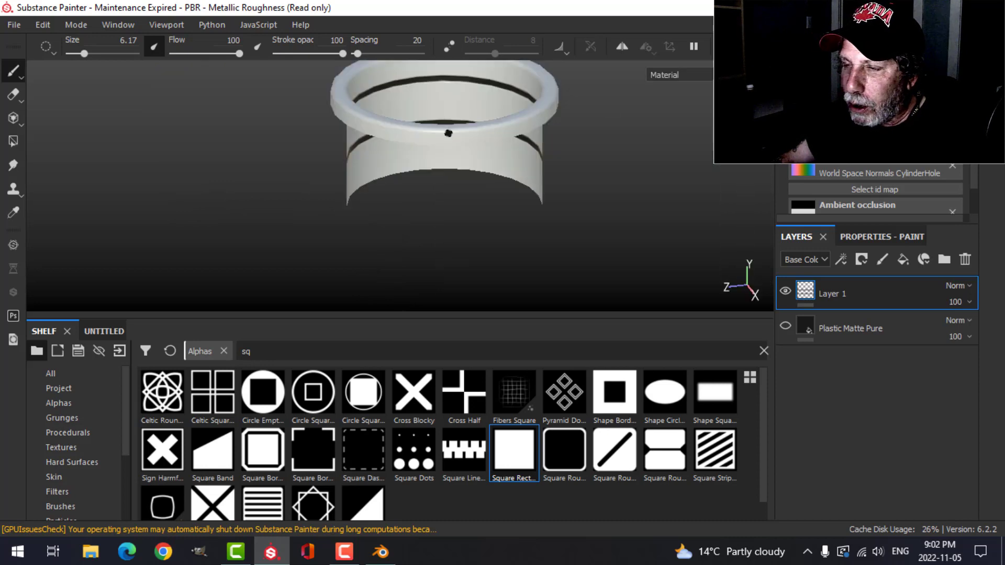
pyautogui.keyDown('alt'); pyautogui.moveTo(519, 130); pyautogui.dragTo(510, 180, button='middle'); pyautogui.keyUp('alt')
pyautogui.keyDown('alt'); pyautogui.moveTo(554, 159); pyautogui.dragTo(626, 136); pyautogui.keyUp('alt')
pyautogui.click(622, 47)
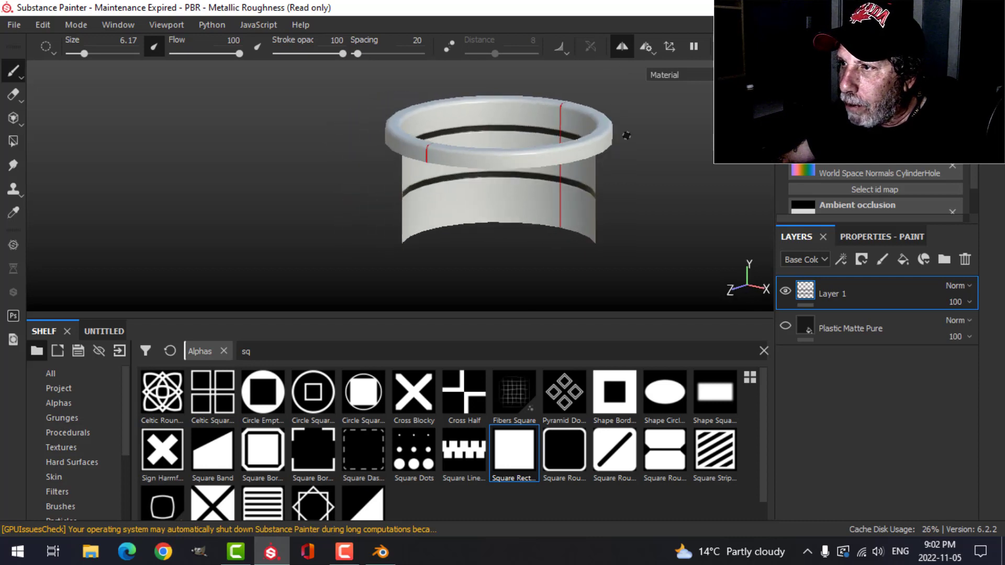
pyautogui.click(647, 47)
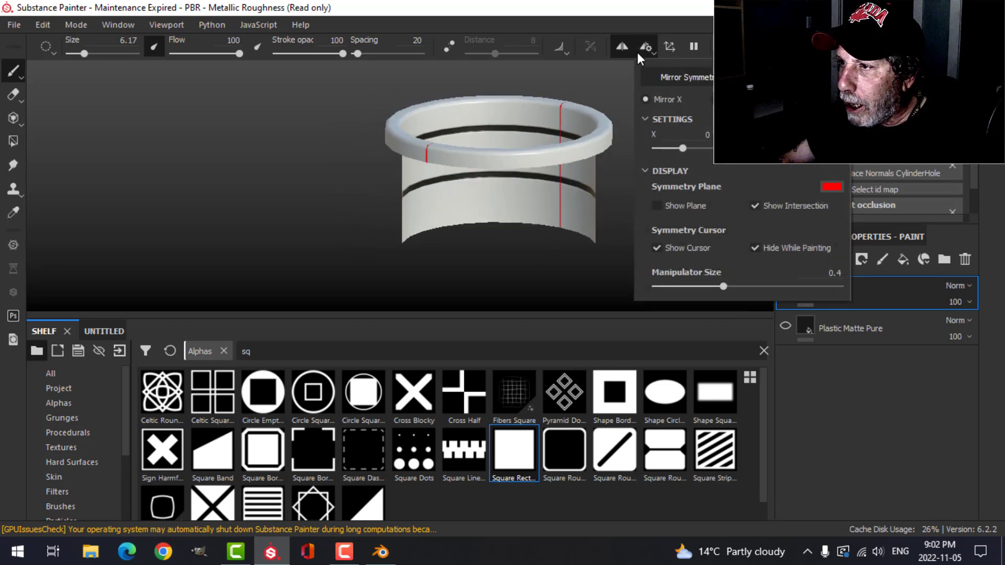
pyautogui.click(645, 44)
pyautogui.keyDown('alt'); pyautogui.moveTo(479, 122); pyautogui.dragTo(494, 139); pyautogui.keyUp('alt')
pyautogui.keyDown('alt'); pyautogui.moveTo(576, 144); pyautogui.dragTo(382, 158); pyautogui.keyUp('alt')
pyautogui.keyDown('alt'); pyautogui.moveTo(614, 127); pyautogui.dragTo(524, 134); pyautogui.keyUp('alt')
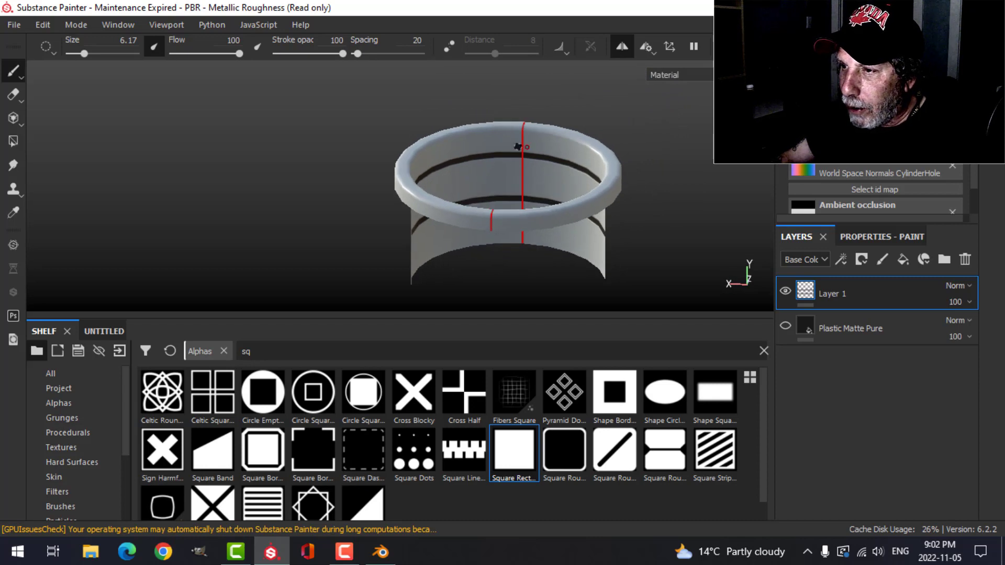
pyautogui.keyDown('alt'); pyautogui.moveTo(570, 182); pyautogui.dragTo(478, 181); pyautogui.keyUp('alt')
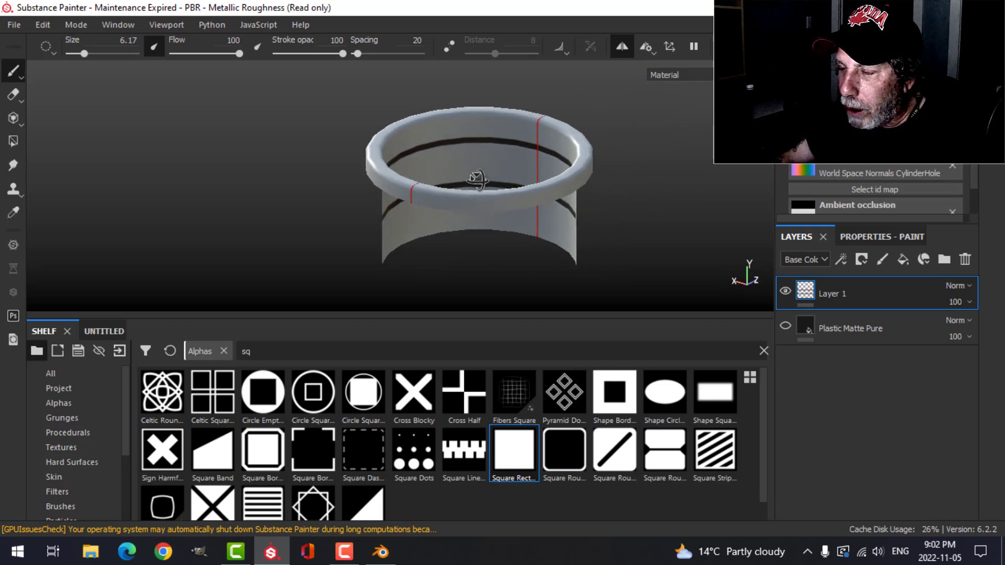
# - Rename Layer 1 as lines and add a new paint layer above it
pyautogui.doubleClick(840, 293)
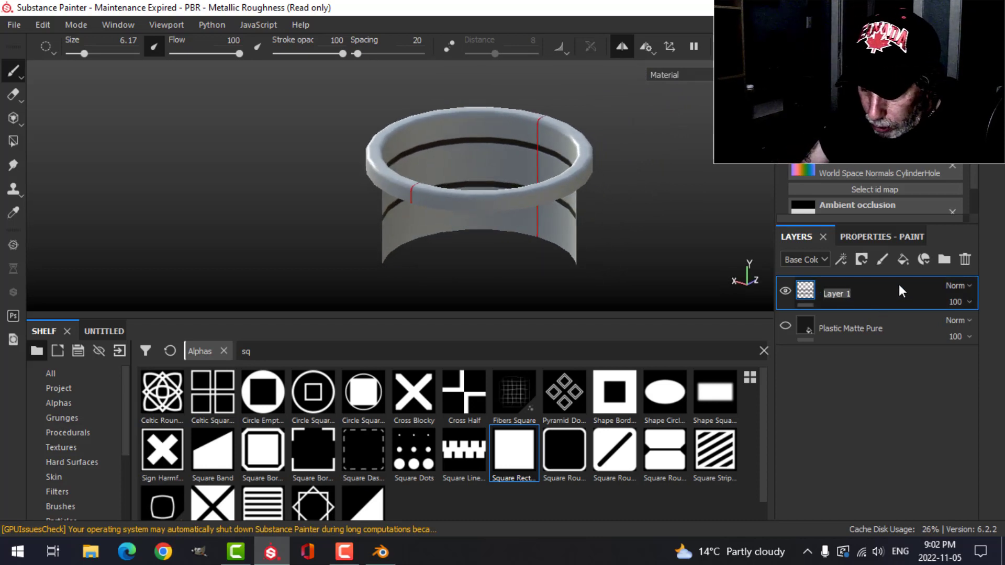
pyautogui.write('lines')
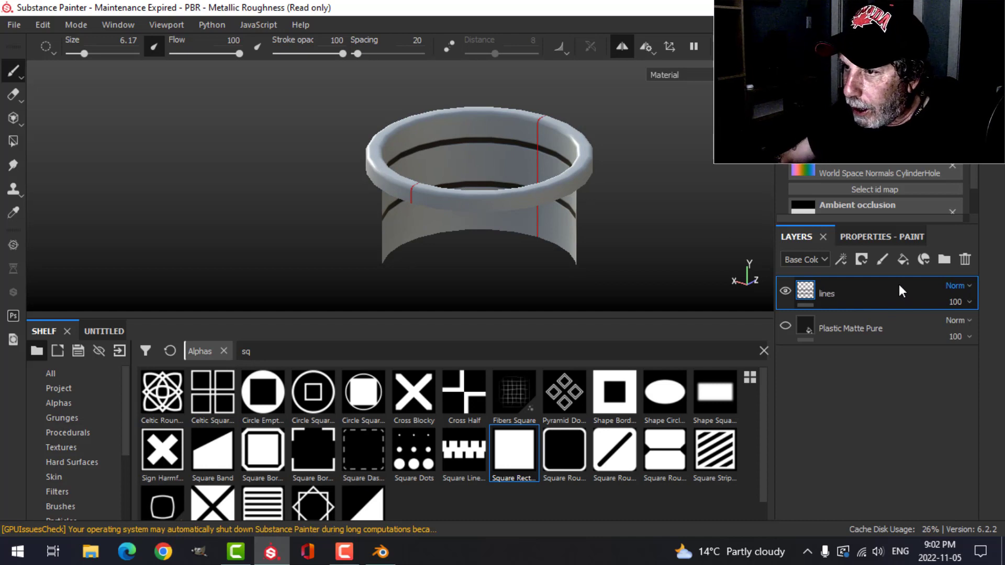
pyautogui.press('Return')
pyautogui.click(882, 259)
# - Search the alphas for "round", load the upright rounded rectangle as the brush alpha, and enlarge the brush to size 62.1
pyautogui.click(869, 239)
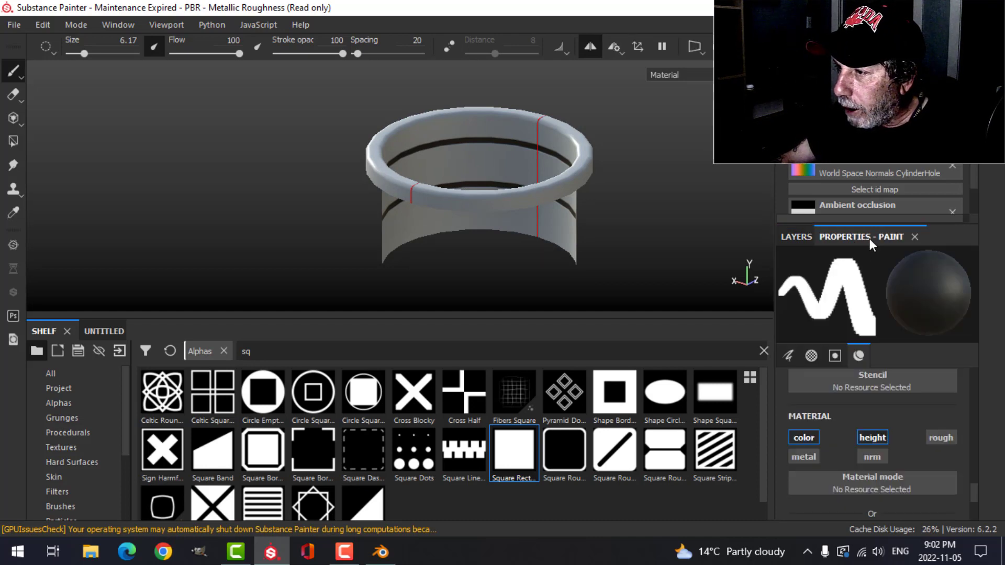
pyautogui.scroll(-3, 859, 450)
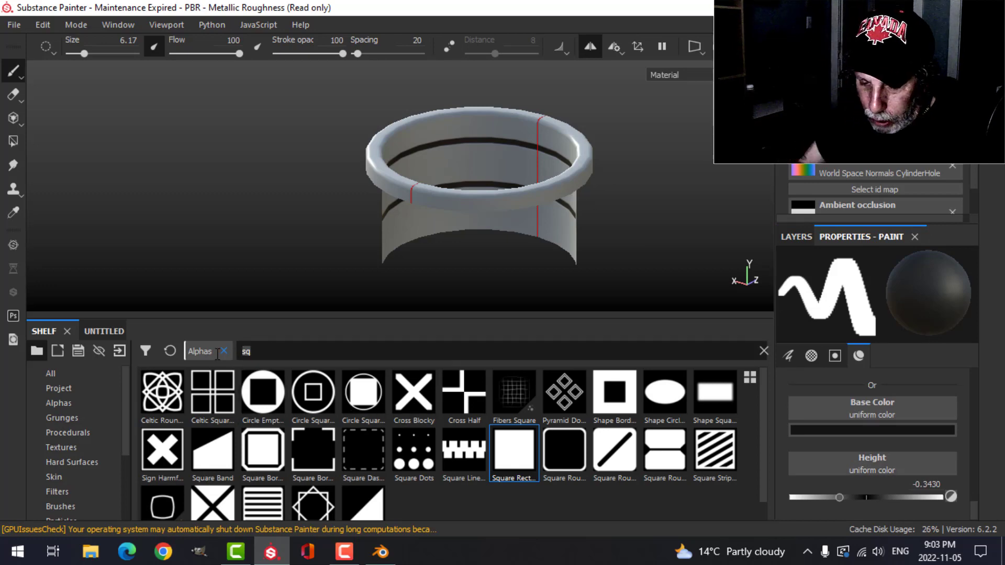
pyautogui.write('round')
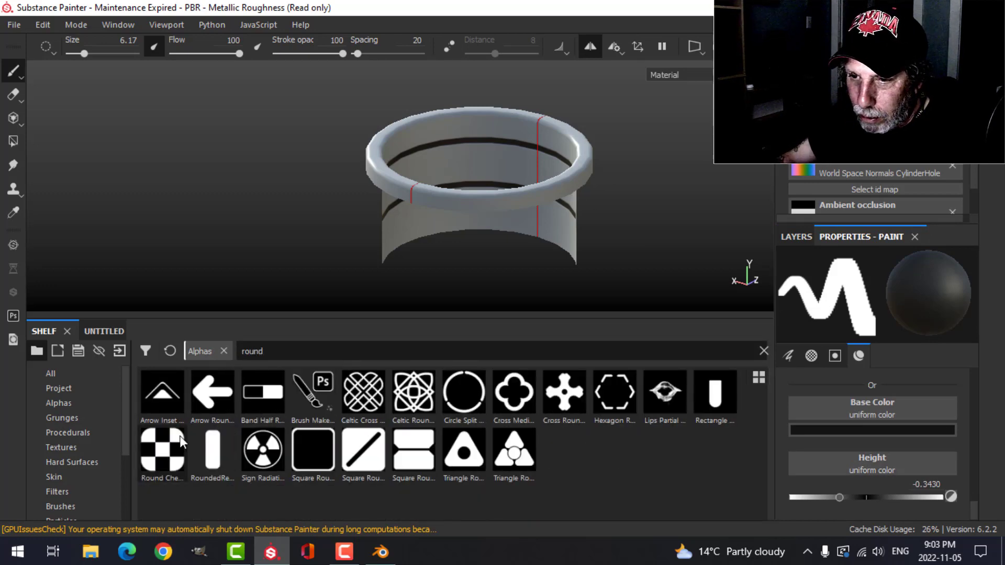
pyautogui.click(212, 451)
pyautogui.keyDown('ctrl'); pyautogui.moveTo(431, 168); pyautogui.dragTo(488, 168, button='right'); pyautogui.keyUp('ctrl')
# - Rotate the brush angle so that the rounded rectangle lies horizontally
pyautogui.rightClick(485, 174)
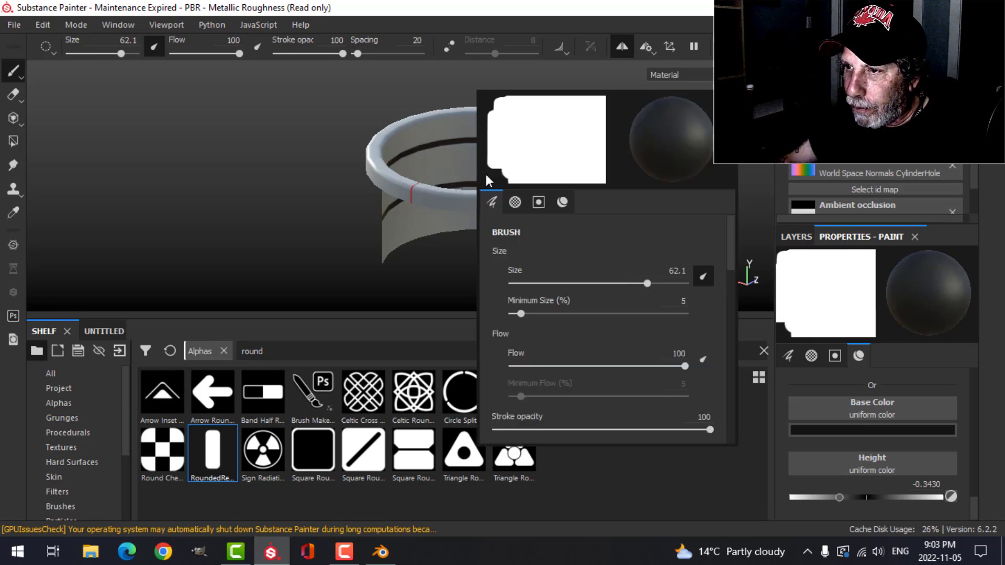
pyautogui.scroll(-4, 579, 332)
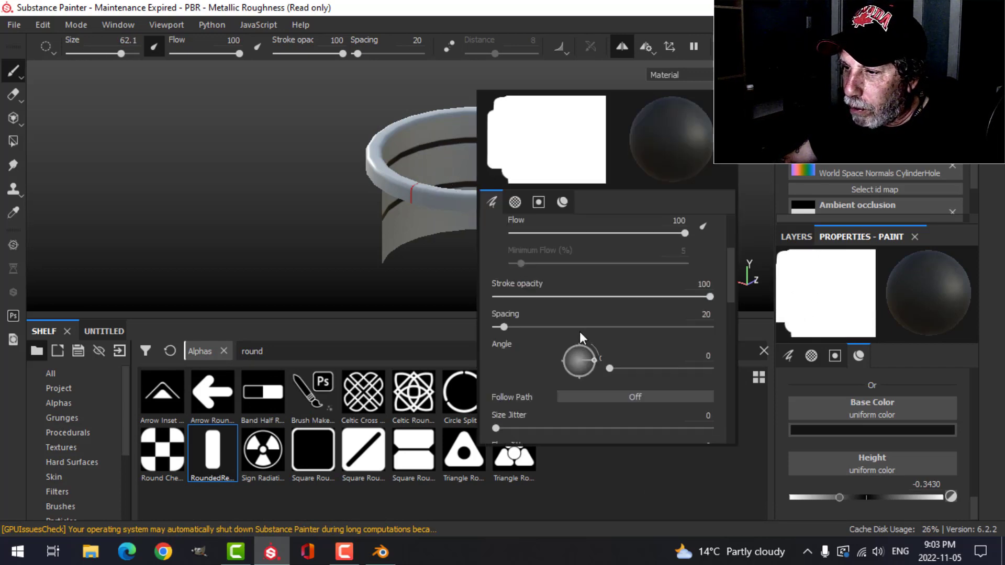
pyautogui.moveTo(598, 321); pyautogui.dragTo(582, 290)
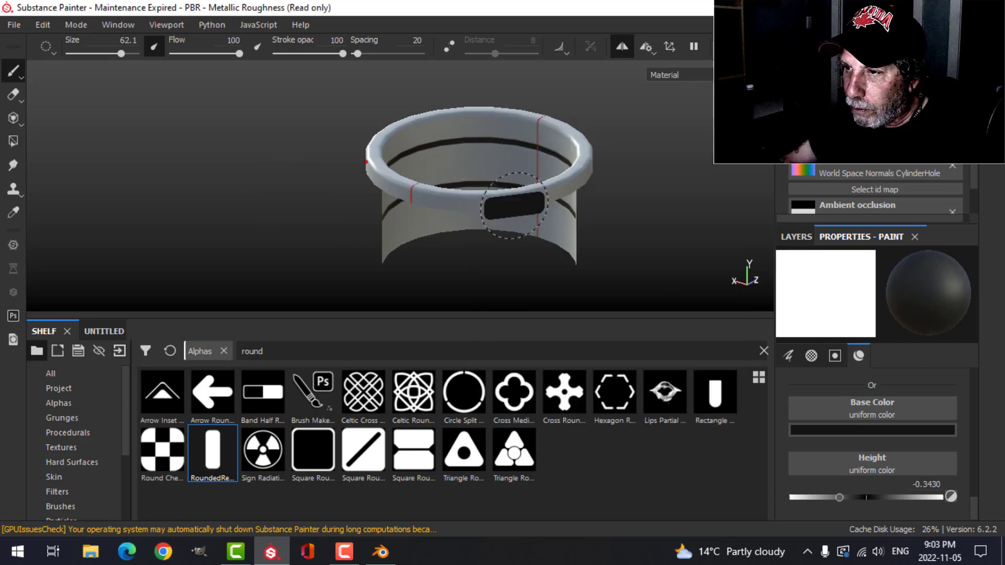
# - Turn symmetry off and stamp the rounded rectangle on the inner wall facing along Z, centred between the two lines
pyautogui.moveTo(499, 207)
pyautogui.keyDown('alt'); pyautogui.mouseDown()
pyautogui.moveTo(449, 215)
pyautogui.moveTo(445, 231)
pyautogui.moveTo(521, 213)
pyautogui.moveTo(561, 231)
pyautogui.moveTo(543, 206)
pyautogui.moveTo(552, 197)
pyautogui.mouseUp(); pyautogui.keyUp('alt')
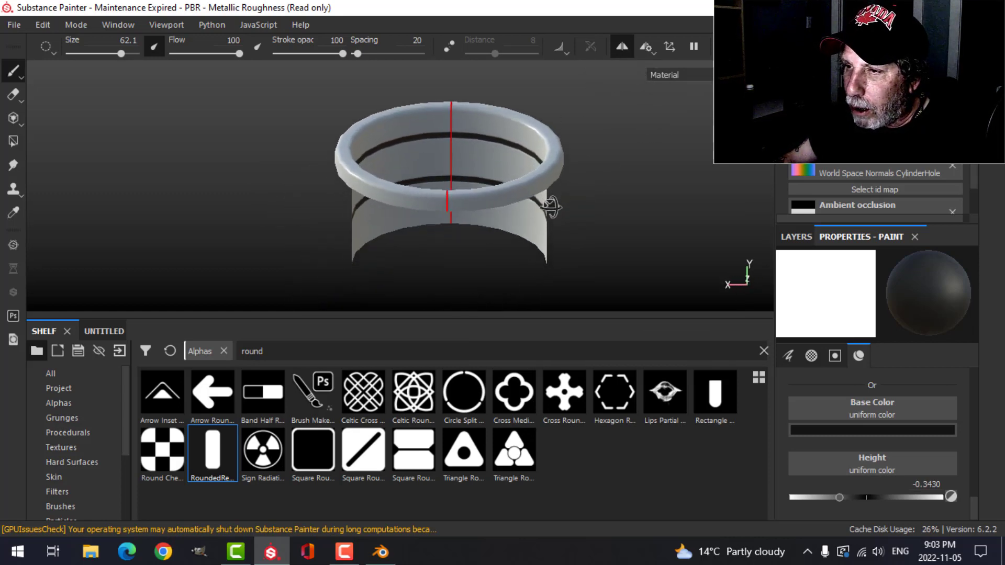
pyautogui.click(621, 48)
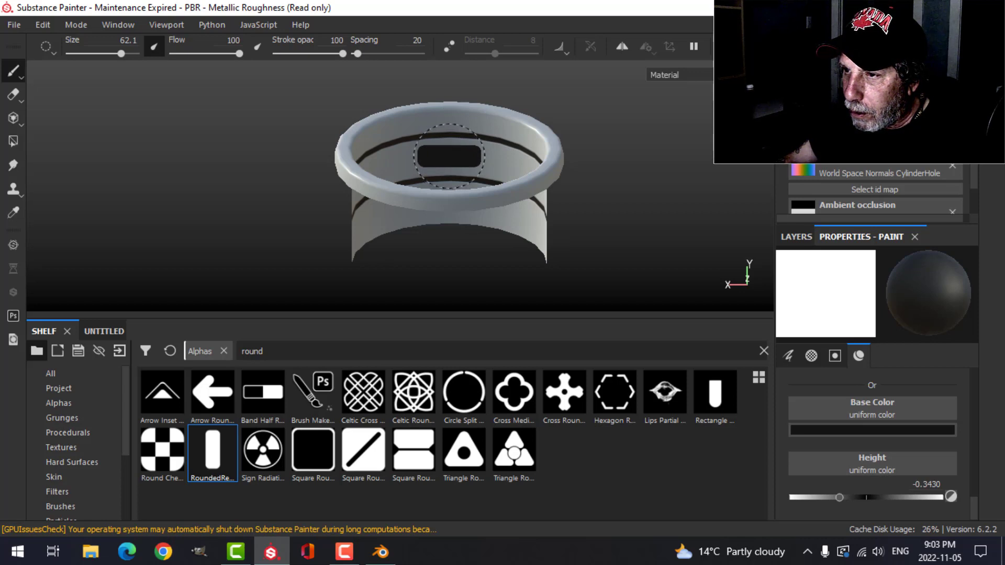
pyautogui.moveTo(590, 160)
pyautogui.keyDown('alt'); pyautogui.mouseDown()
pyautogui.moveTo(603, 178)
pyautogui.moveTo(501, 175)
pyautogui.moveTo(634, 82)
pyautogui.mouseUp(); pyautogui.keyUp('alt')
# - Turn symmetry back on and stamp the rounded rectangle between the two lines on the inner wall facing along X
pyautogui.click(626, 46)
pyautogui.moveTo(625, 164)
pyautogui.keyDown('alt'); pyautogui.mouseDown()
pyautogui.moveTo(523, 166)
pyautogui.moveTo(611, 159)
pyautogui.moveTo(568, 163)
pyautogui.moveTo(570, 183)
pyautogui.moveTo(561, 186)
pyautogui.moveTo(579, 197)
pyautogui.mouseUp(); pyautogui.keyUp('alt')
pyautogui.scroll(3, 511, 174)
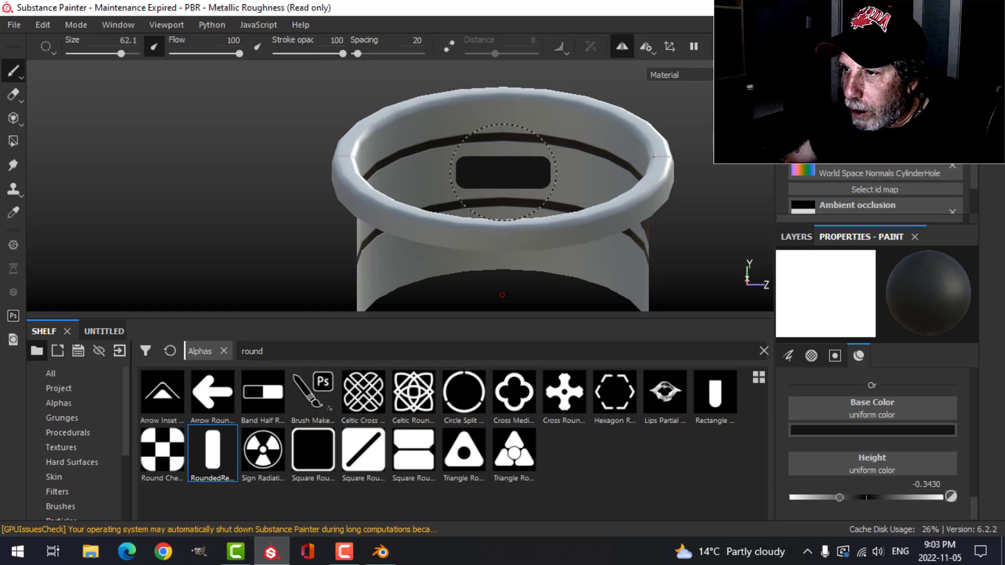
pyautogui.moveTo(502, 170)
pyautogui.keyDown('alt'); pyautogui.mouseDown()
pyautogui.moveTo(611, 191)
pyautogui.moveTo(585, 147)
pyautogui.moveTo(655, 186)
pyautogui.moveTo(684, 173)
pyautogui.moveTo(552, 180)
pyautogui.moveTo(508, 218)
pyautogui.moveTo(511, 168)
pyautogui.moveTo(600, 181)
pyautogui.moveTo(461, 183)
pyautogui.mouseUp(); pyautogui.keyUp('alt')
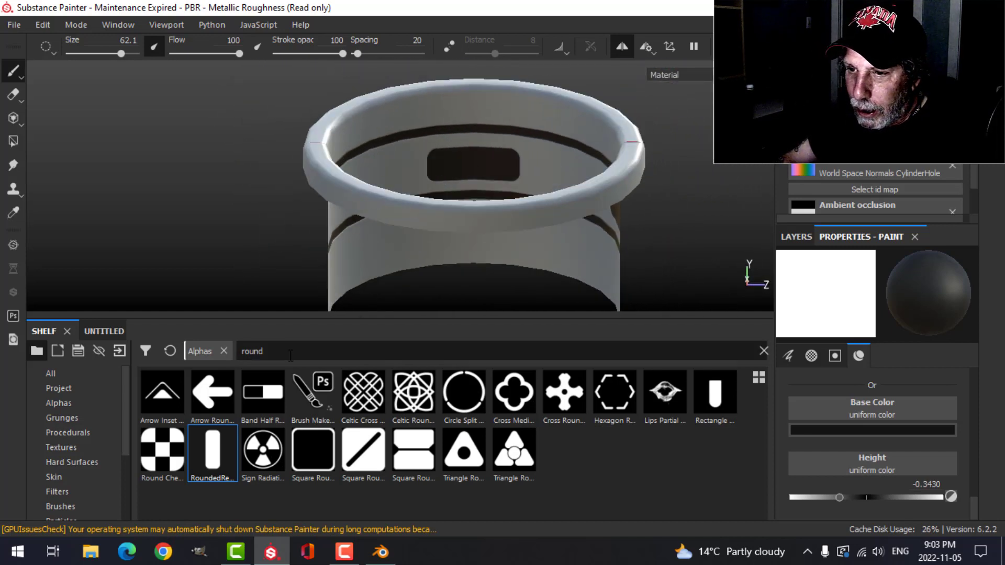
# - Search the alphas for "cir", load Shape Circle Squeeze as the brush alpha, and set its Squeeze to 1 for a round circle
pyautogui.write('cu')
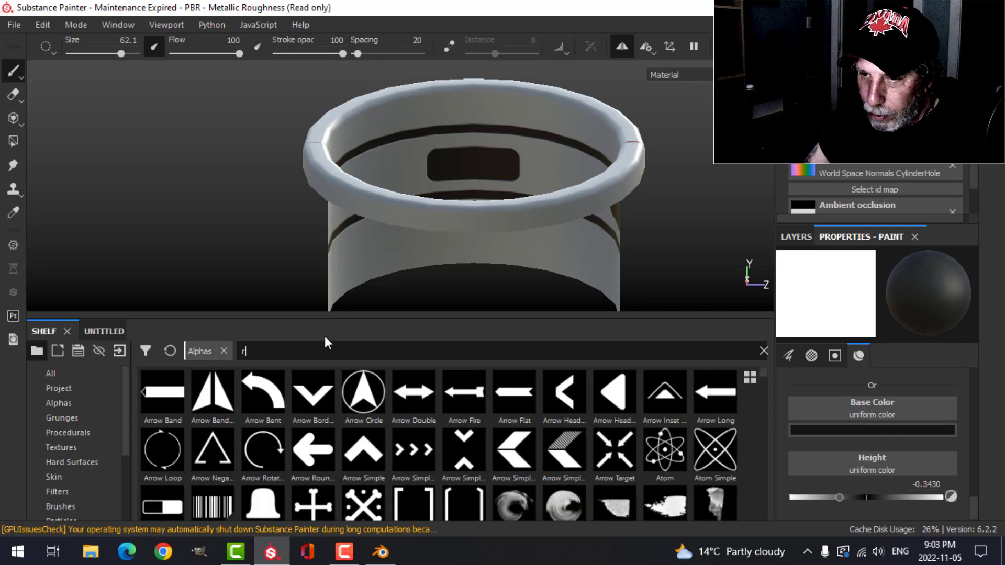
pyautogui.press('BackSpace')
pyautogui.press('BackSpace')
pyautogui.write('cir')
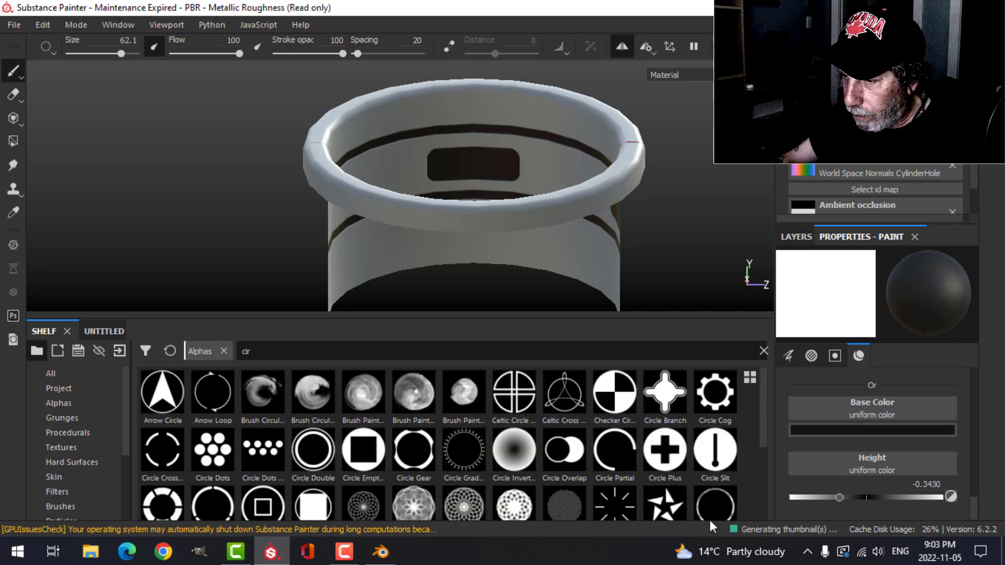
pyautogui.scroll(-2, 616, 474)
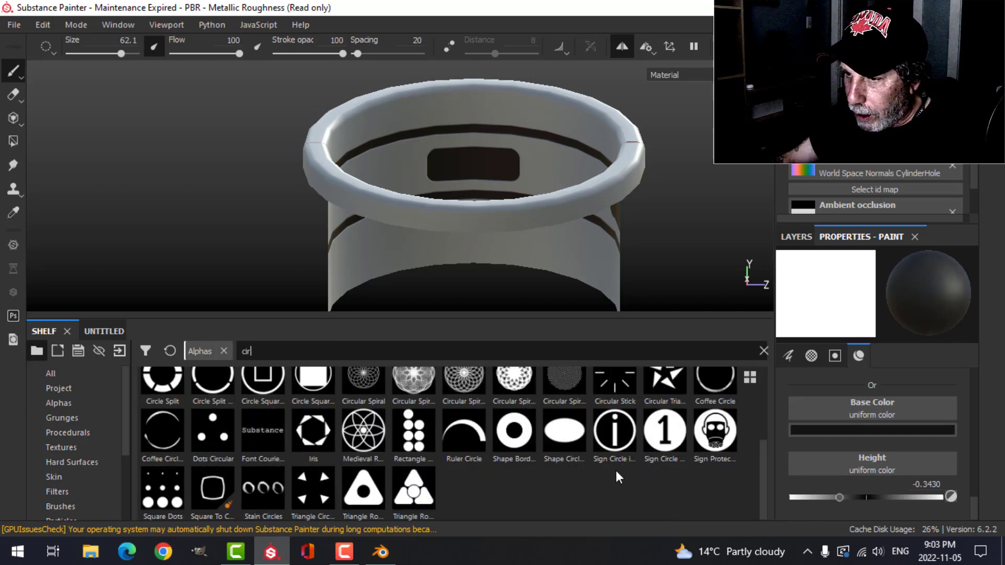
pyautogui.click(574, 442)
pyautogui.scroll(5, 923, 440)
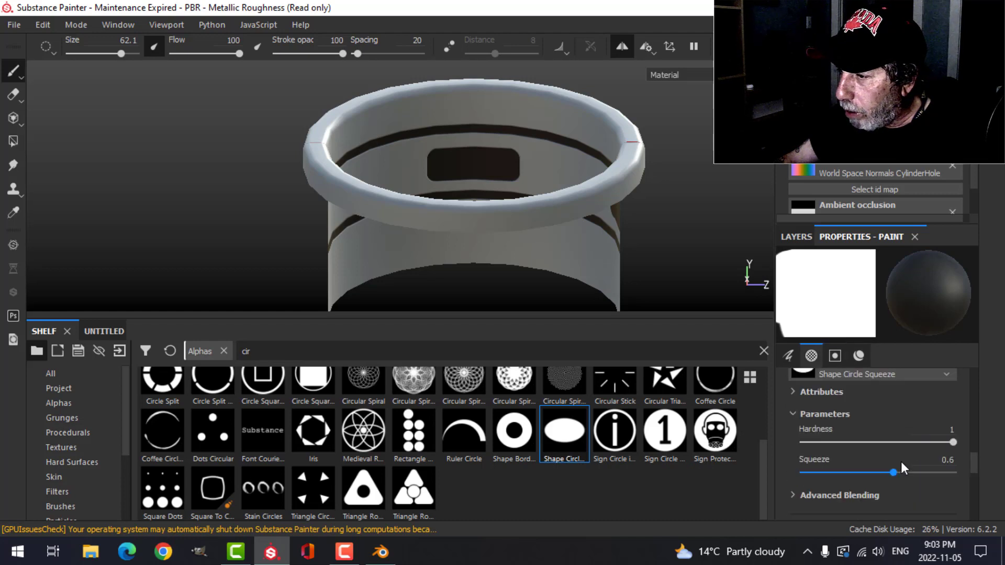
pyautogui.moveTo(894, 472); pyautogui.dragTo(997, 471)
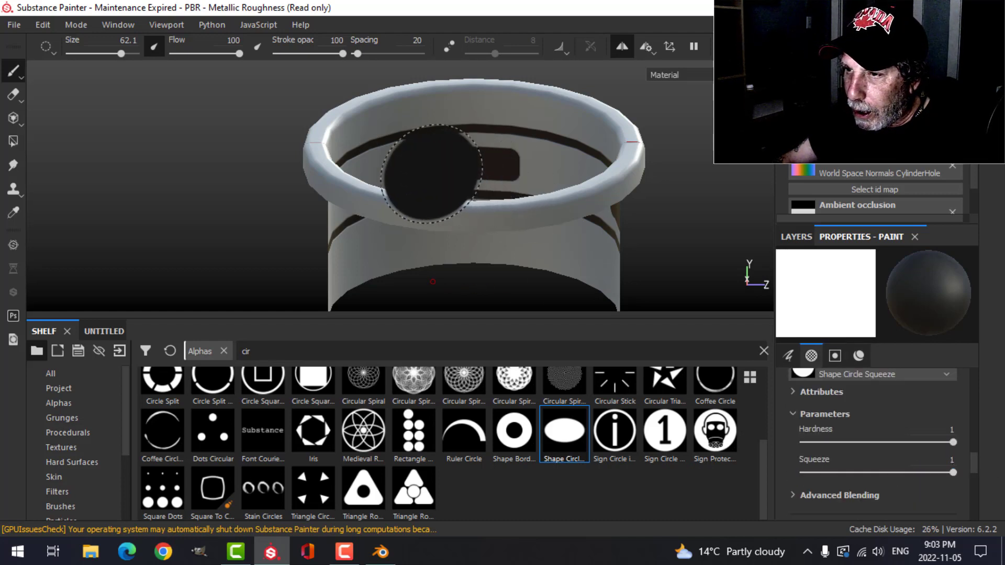
# - Reduce the brush size to 12.25, set the alpha hardness to 0.97, and stamp small circles beside the rounded rectangle facing along X
pyautogui.keyDown('ctrl'); pyautogui.moveTo(432, 173); pyautogui.dragTo(435, 173, button='right'); pyautogui.keyUp('ctrl')
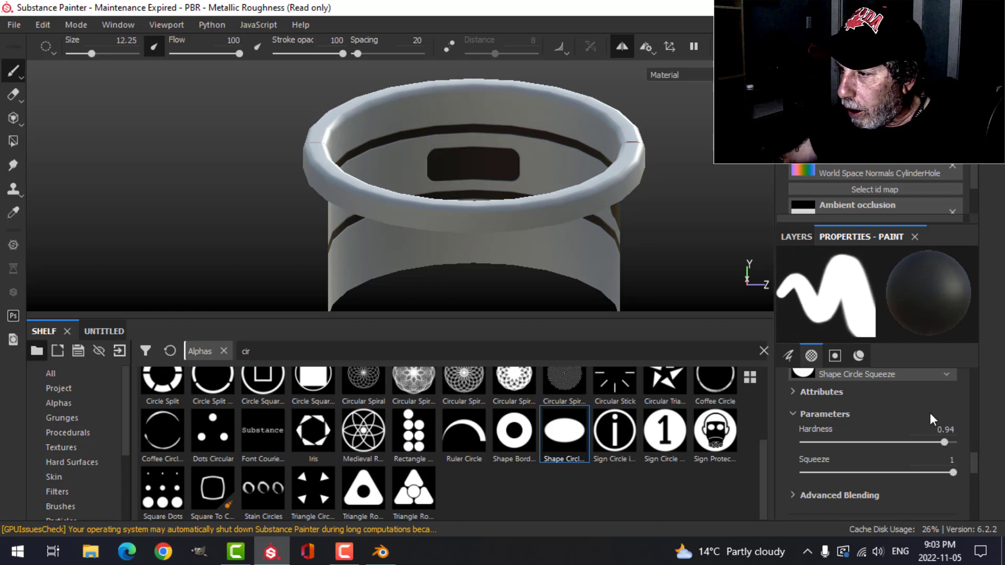
pyautogui.moveTo(948, 444); pyautogui.dragTo(956, 444)
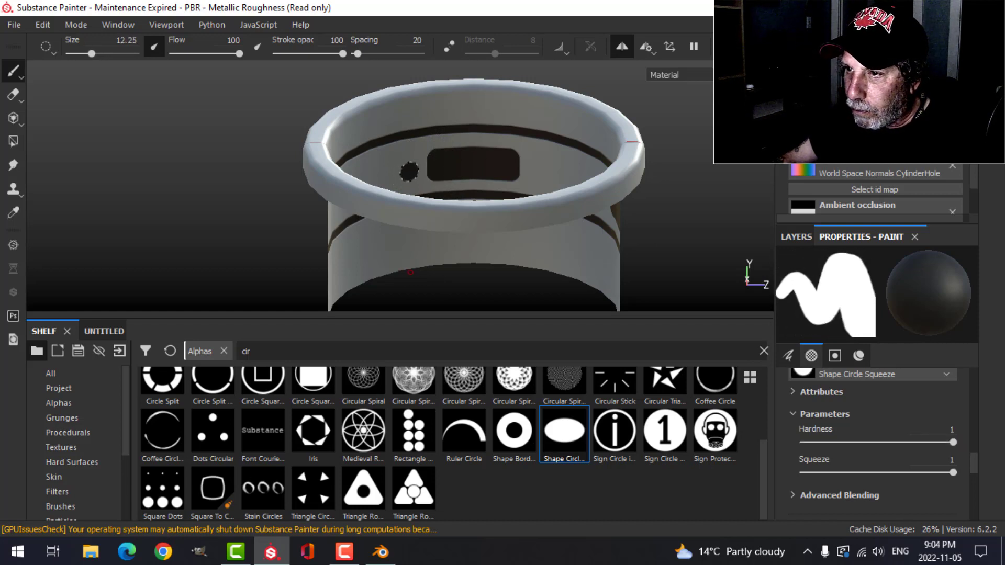
pyautogui.keyDown('ctrl'); pyautogui.moveTo(414, 169); pyautogui.dragTo(414, 169, button='right'); pyautogui.keyUp('ctrl')
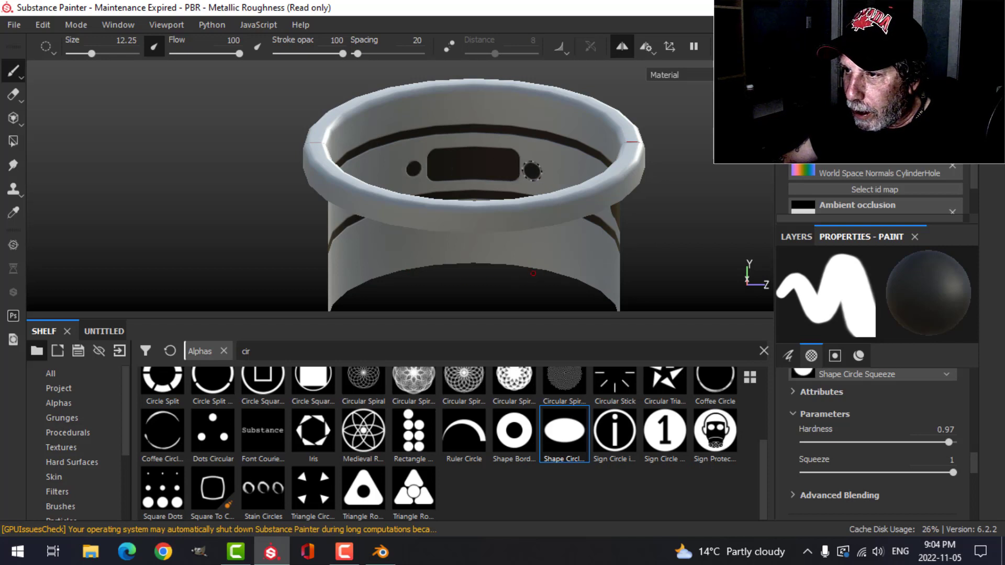
# - Rename the layer holding the stamped shapes to "panel insets" and add a new paint layer above it
pyautogui.keyDown('alt'); pyautogui.moveTo(445, 222); pyautogui.dragTo(471, 211); pyautogui.keyUp('alt')
pyautogui.click(797, 238)
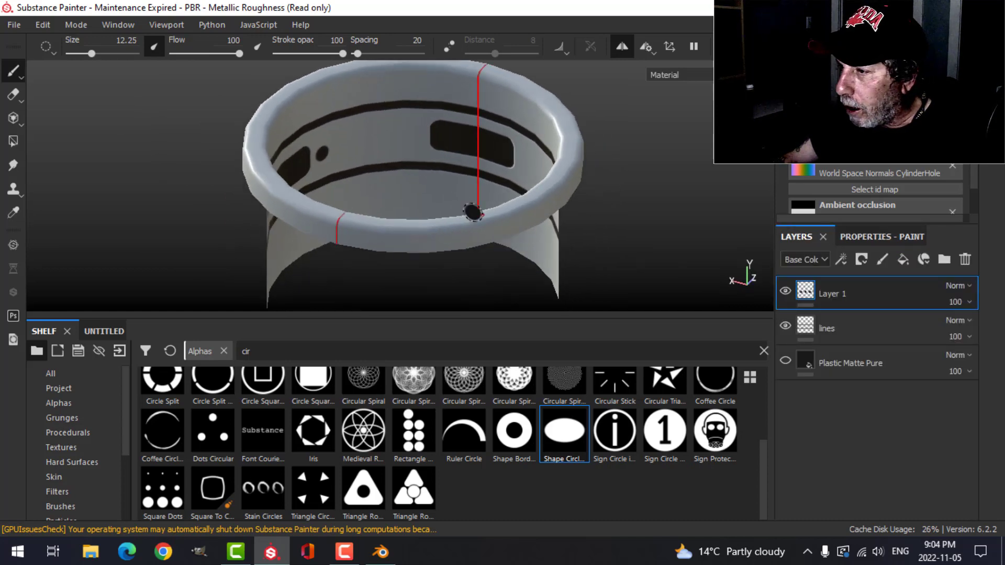
pyautogui.doubleClick(837, 295)
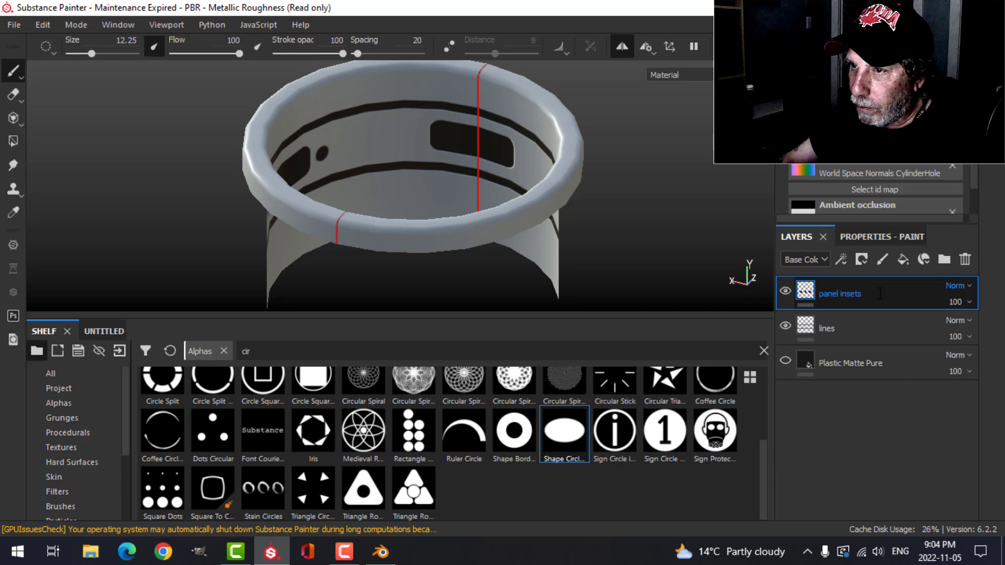
pyautogui.click(881, 262)
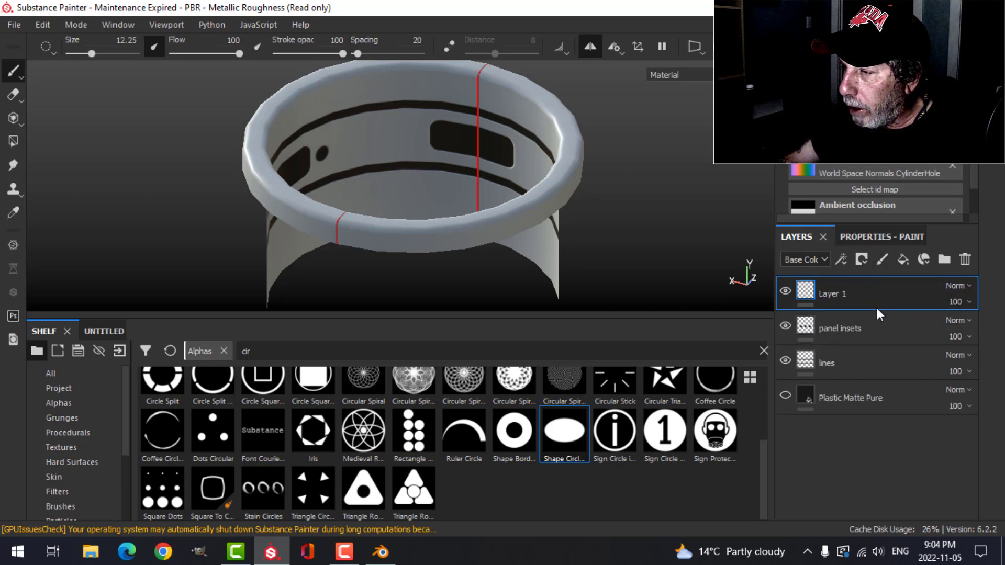
# - Set the paint height to 0.4010 and stamp mirrored rings with the ring-shaped alpha at size 16.47 inside the rounded rectangle facing along Z
pyautogui.click(865, 238)
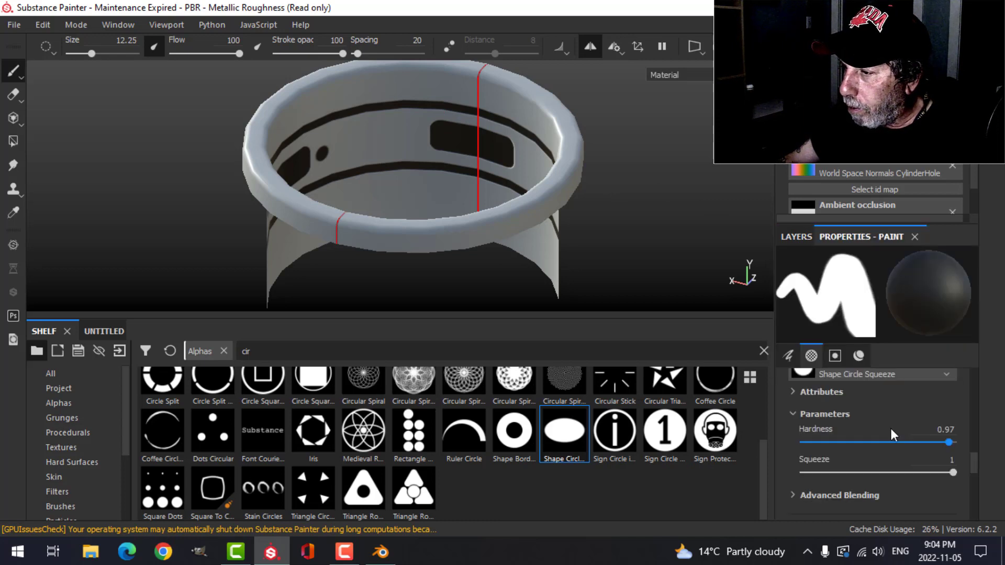
pyautogui.scroll(-5, 892, 429)
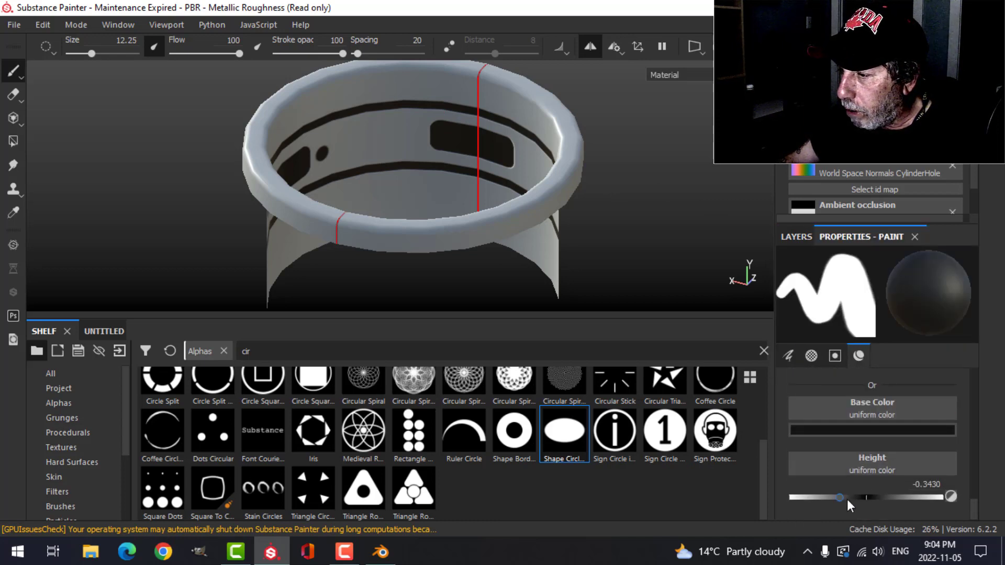
pyautogui.moveTo(843, 497); pyautogui.dragTo(897, 507)
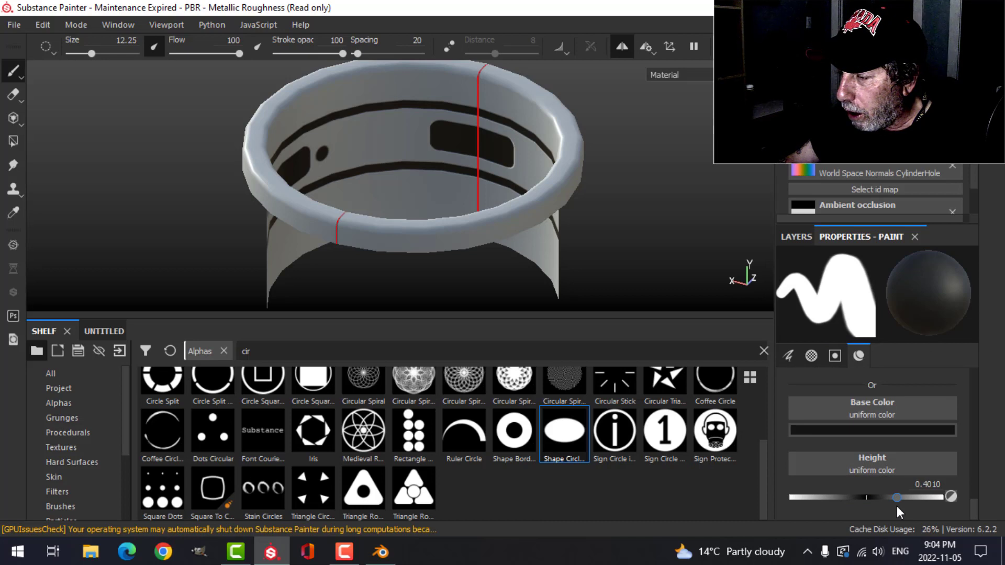
pyautogui.keyDown('alt'); pyautogui.moveTo(447, 168); pyautogui.dragTo(488, 225); pyautogui.keyUp('alt')
pyautogui.scroll(5, 488, 225)
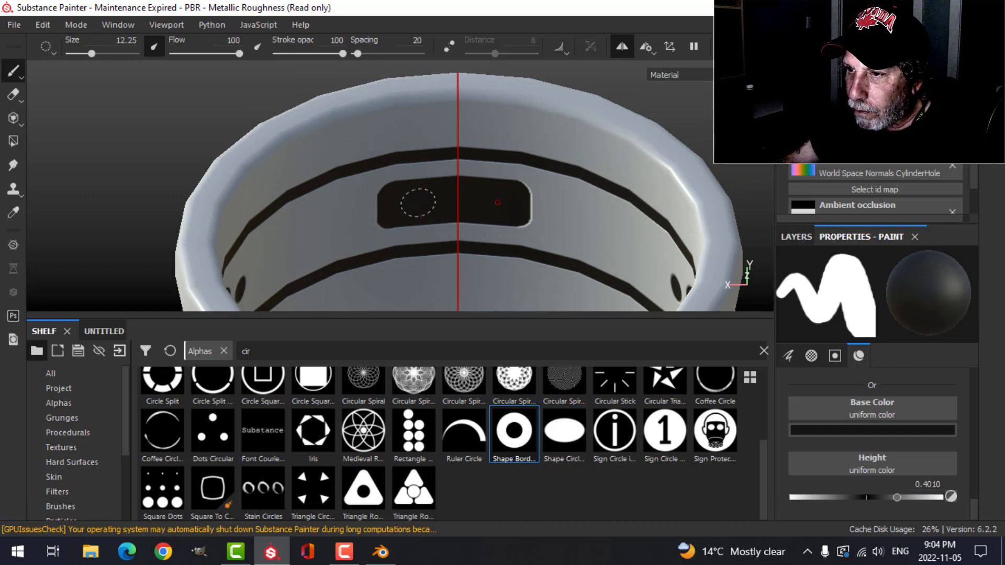
pyautogui.keyDown('alt'); pyautogui.moveTo(536, 245); pyautogui.dragTo(491, 229); pyautogui.keyUp('alt')
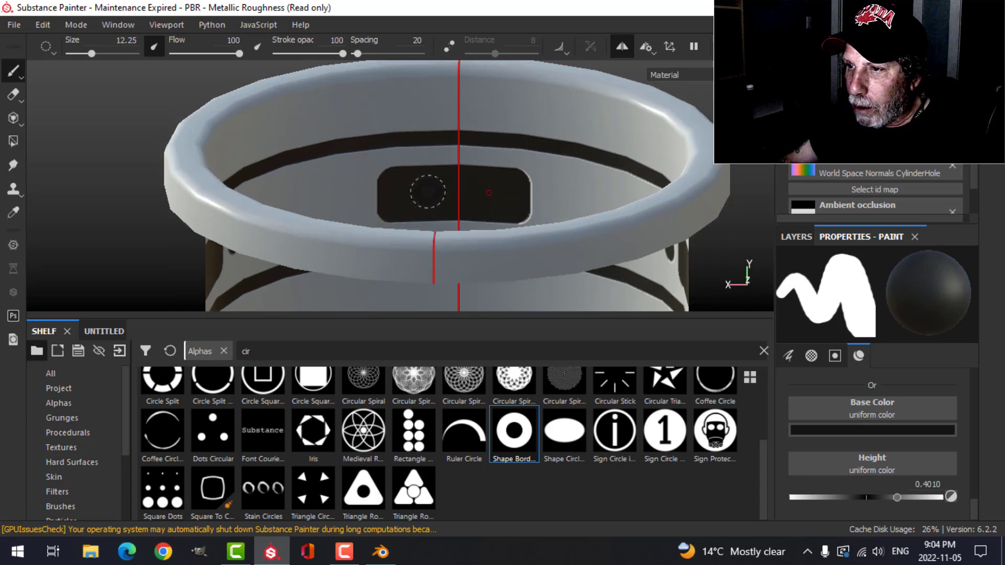
pyautogui.keyDown('ctrl'); pyautogui.moveTo(428, 192); pyautogui.dragTo(454, 192, button='right'); pyautogui.keyUp('ctrl')
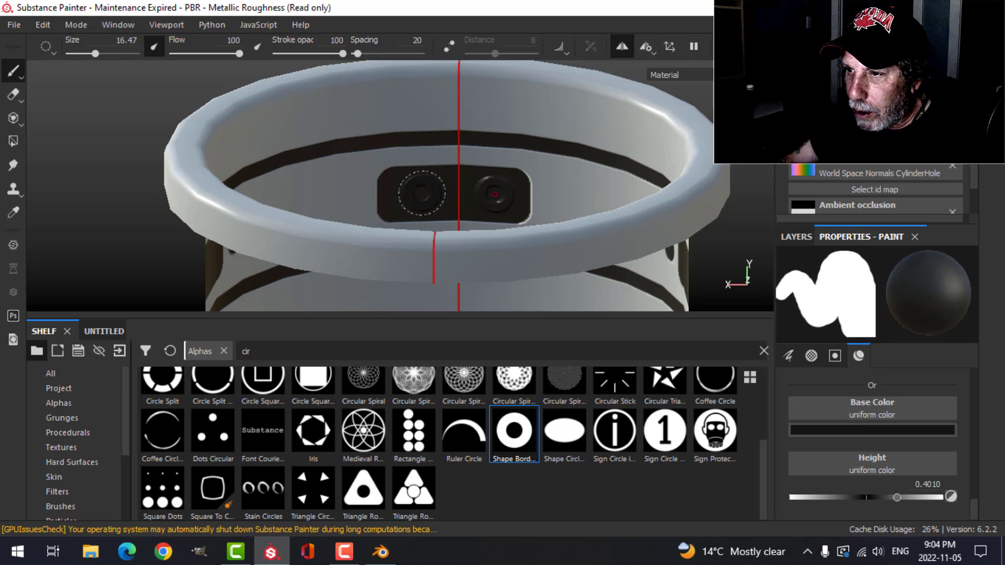
# - Rename the new layer containing the raised rings to "large circles"
pyautogui.keyDown('alt'); pyautogui.moveTo(545, 218); pyautogui.dragTo(462, 208); pyautogui.keyUp('alt')
pyautogui.scroll(-4, 494, 198)
pyautogui.click(790, 237)
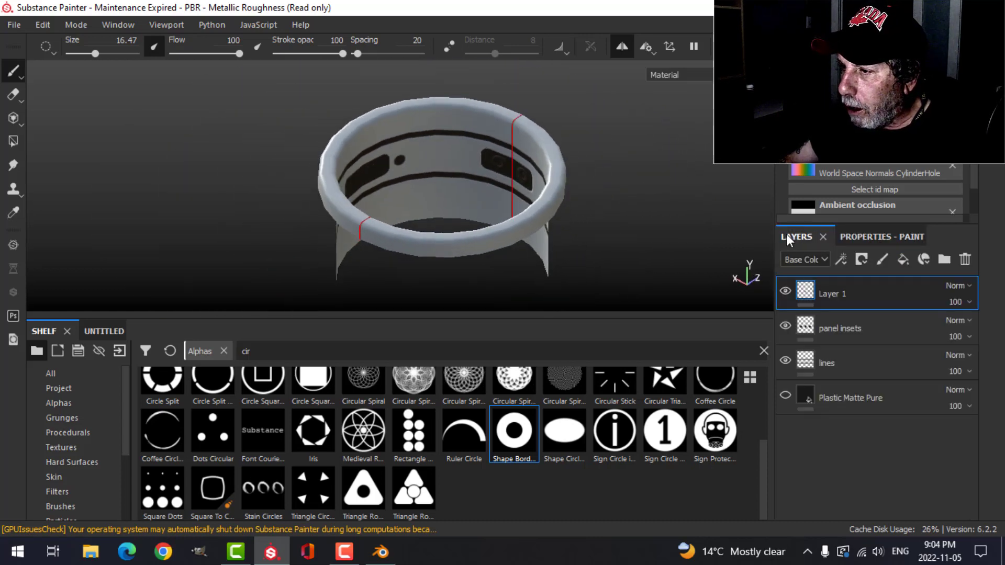
pyautogui.doubleClick(831, 293)
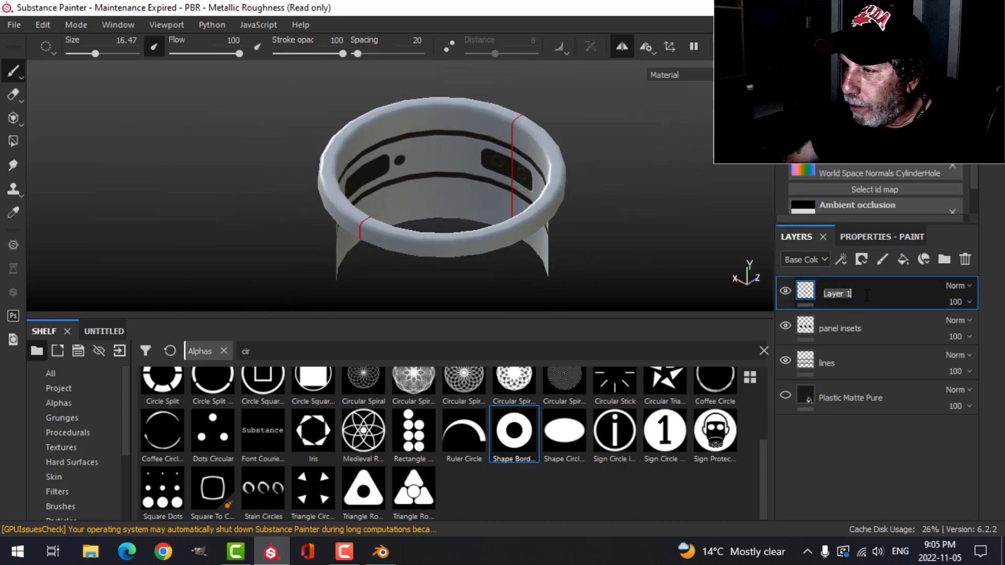
pyautogui.write('large circles')
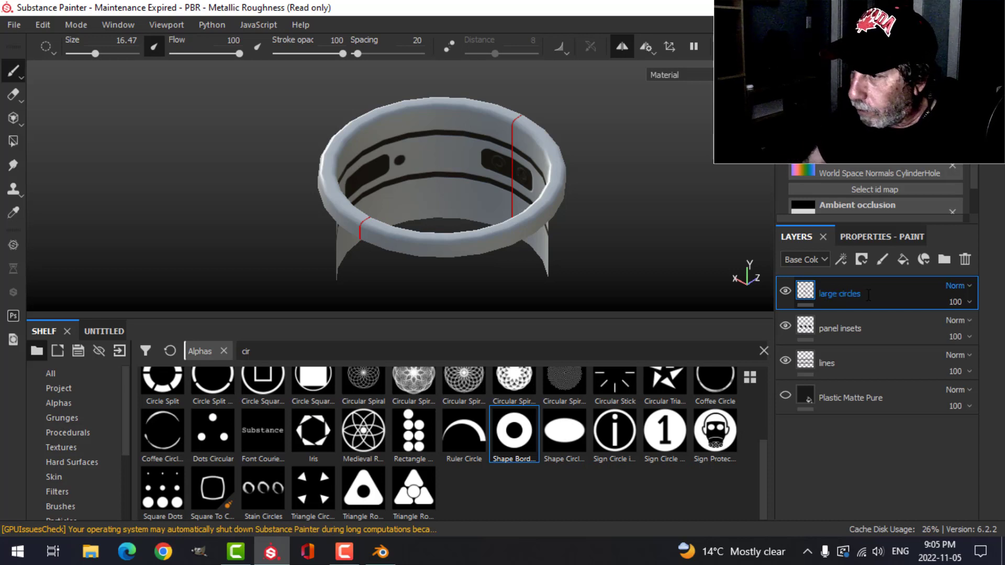
pyautogui.press('Return')
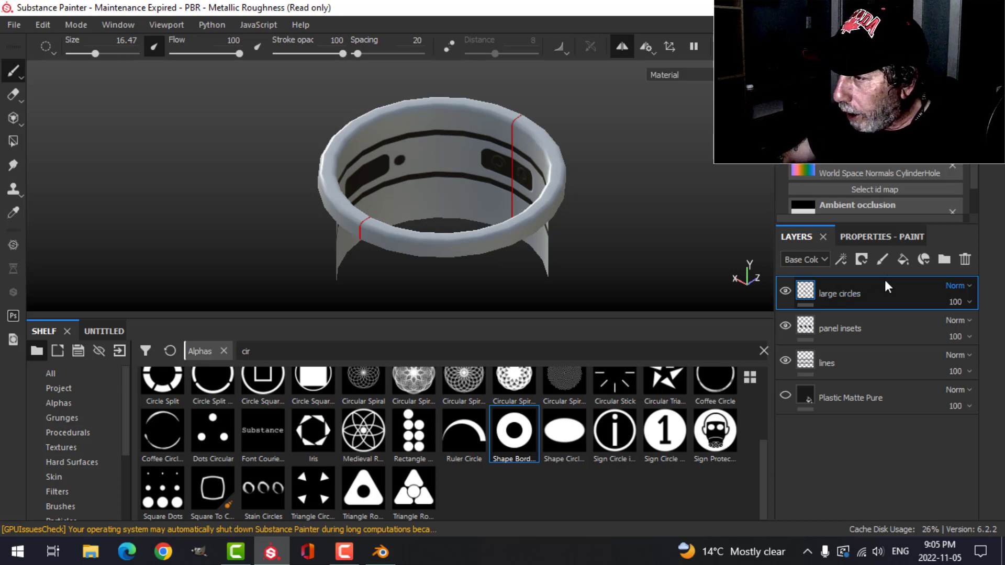
# - Add another paint layer at the top of the stack and name it "emissive"
pyautogui.click(883, 258)
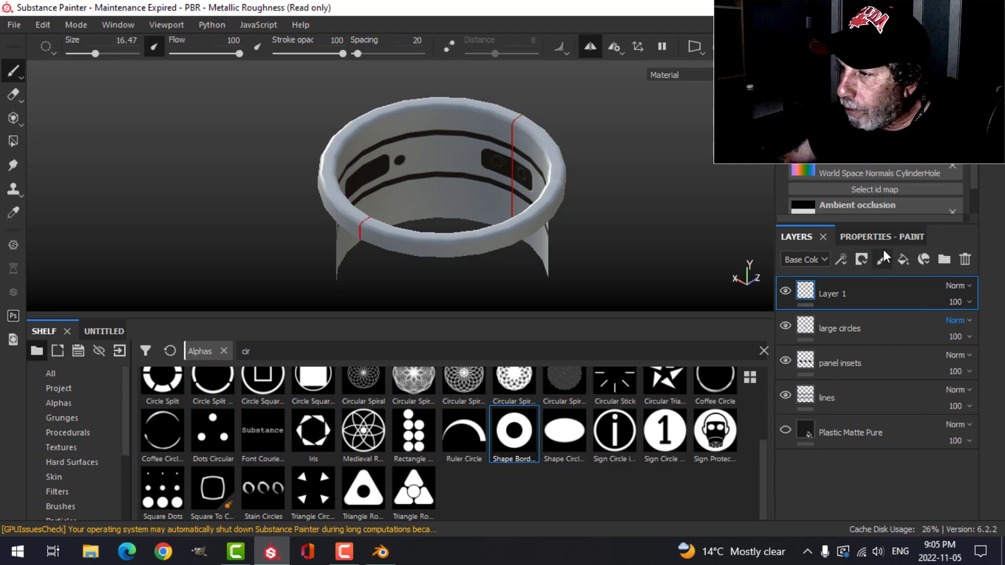
pyautogui.doubleClick(839, 294)
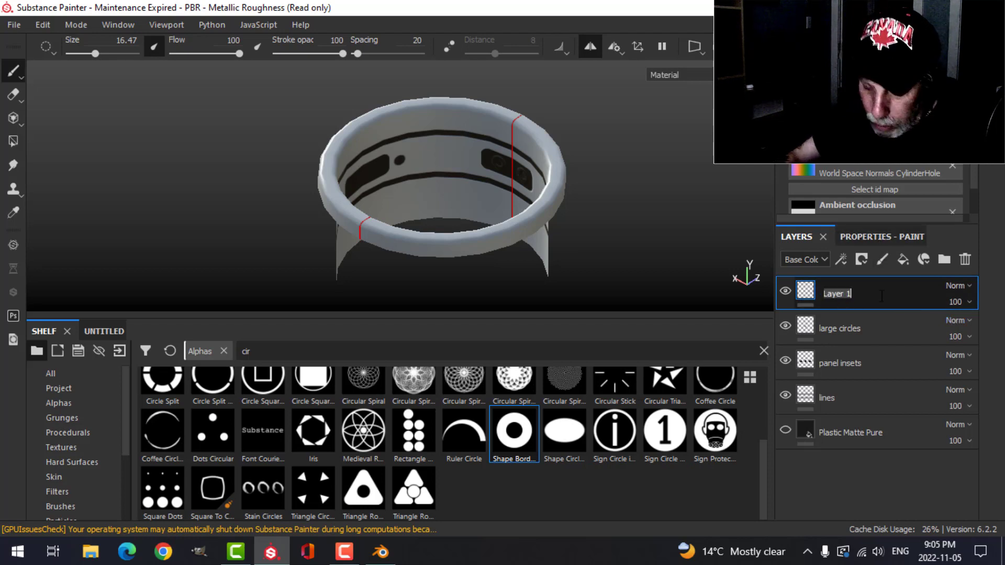
pyautogui.write('emissive')
pyautogui.press('Return')
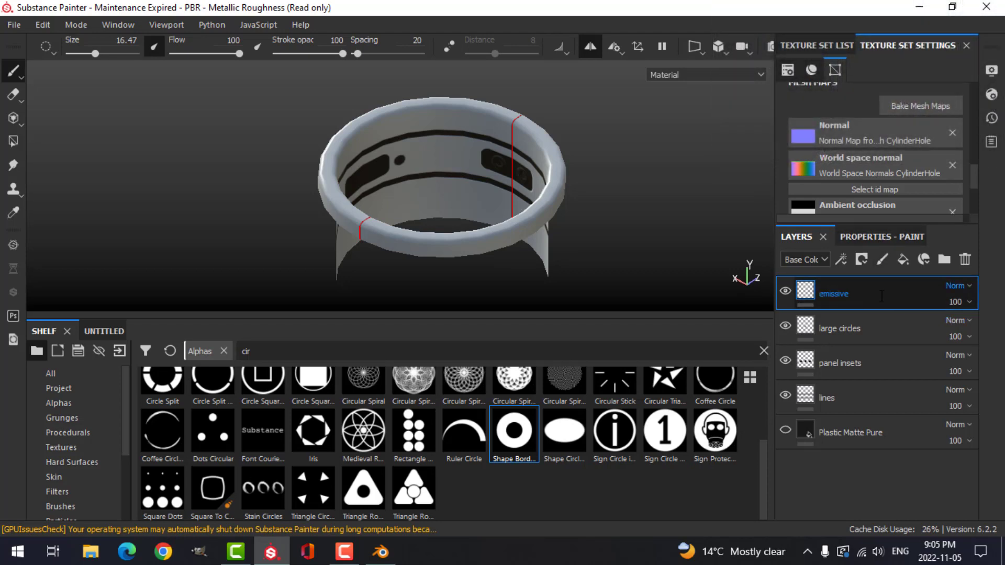
# - Add an Emissive channel to the texture set
pyautogui.click(992, 94)
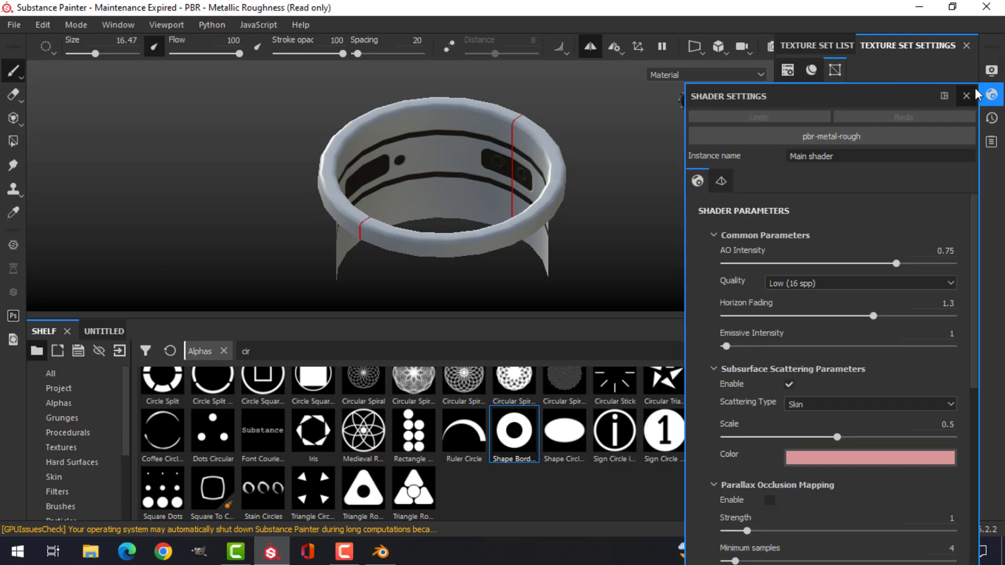
pyautogui.click(982, 95)
pyautogui.scroll(5, 932, 117)
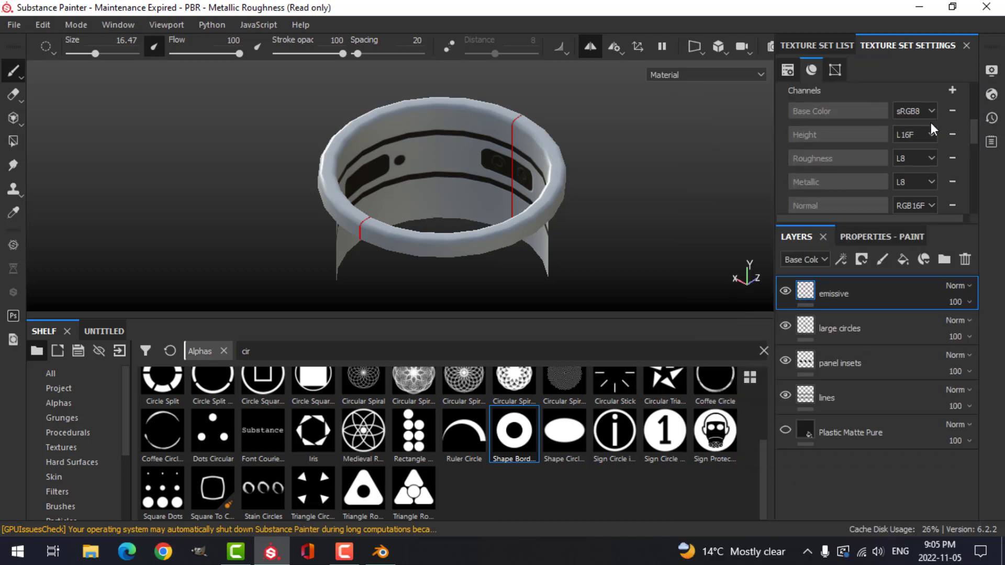
pyautogui.click(952, 90)
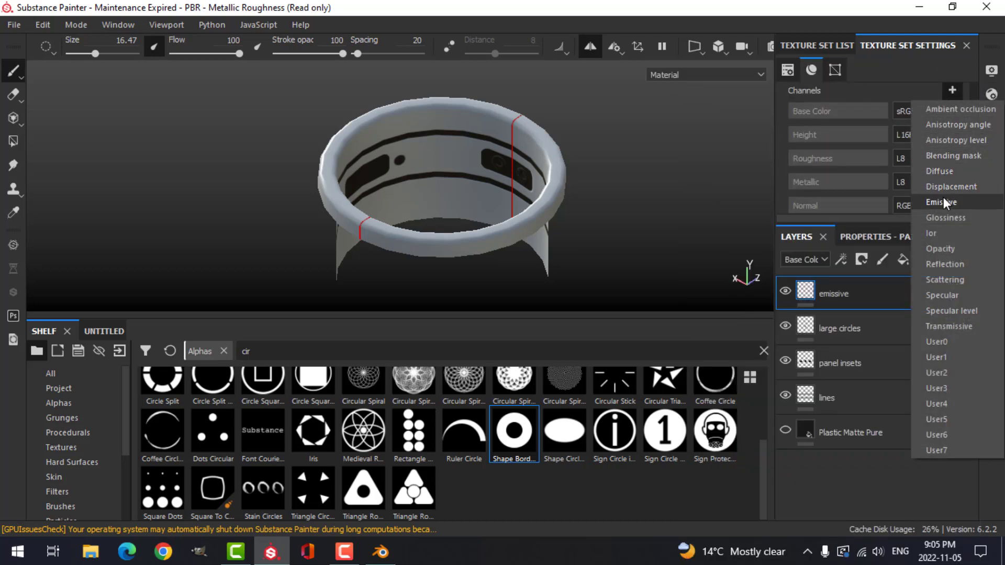
pyautogui.click(943, 202)
# - Limit the brush material to the emissive channel and set its emissive colour to a bright cyan
pyautogui.click(871, 236)
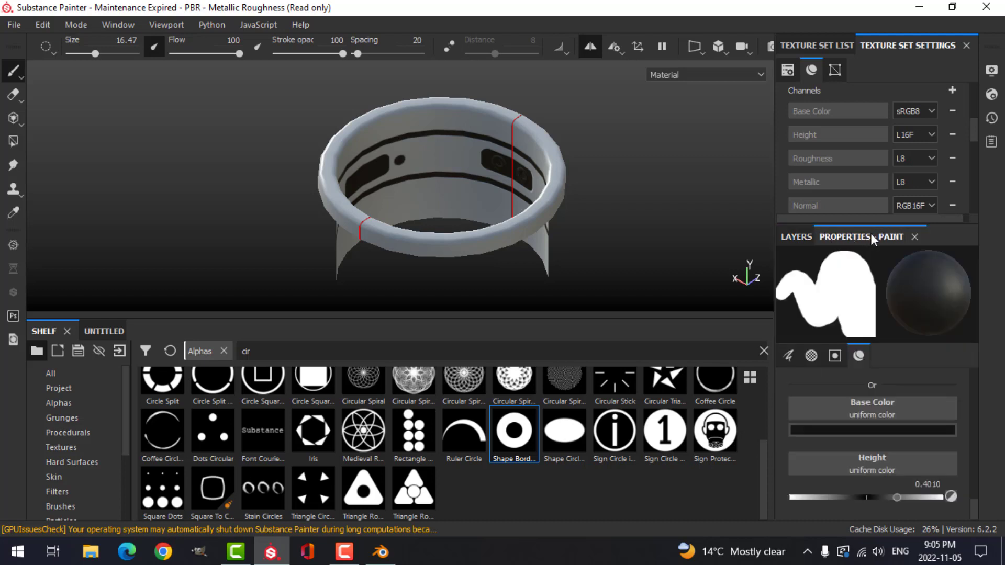
pyautogui.scroll(3, 895, 415)
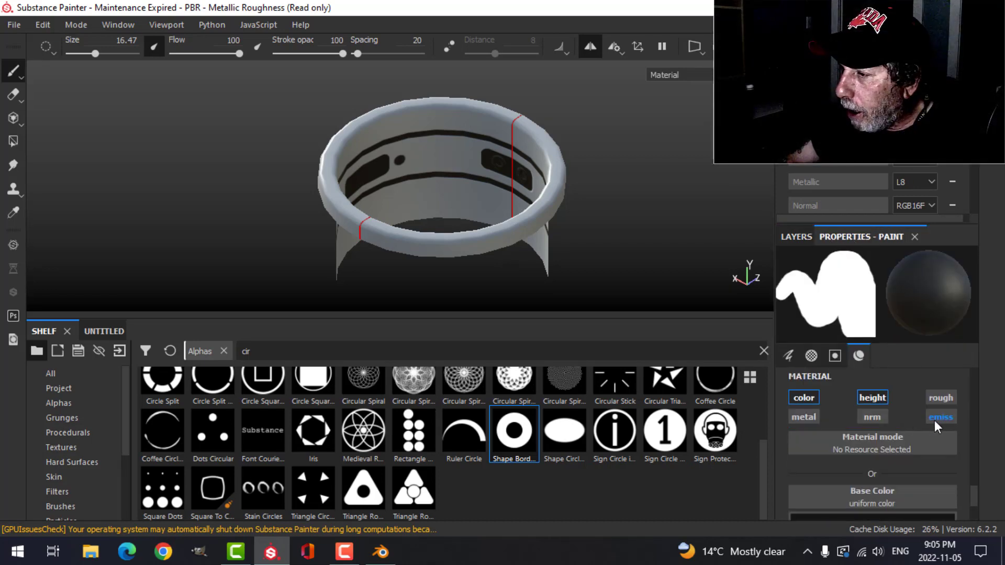
pyautogui.click(941, 419)
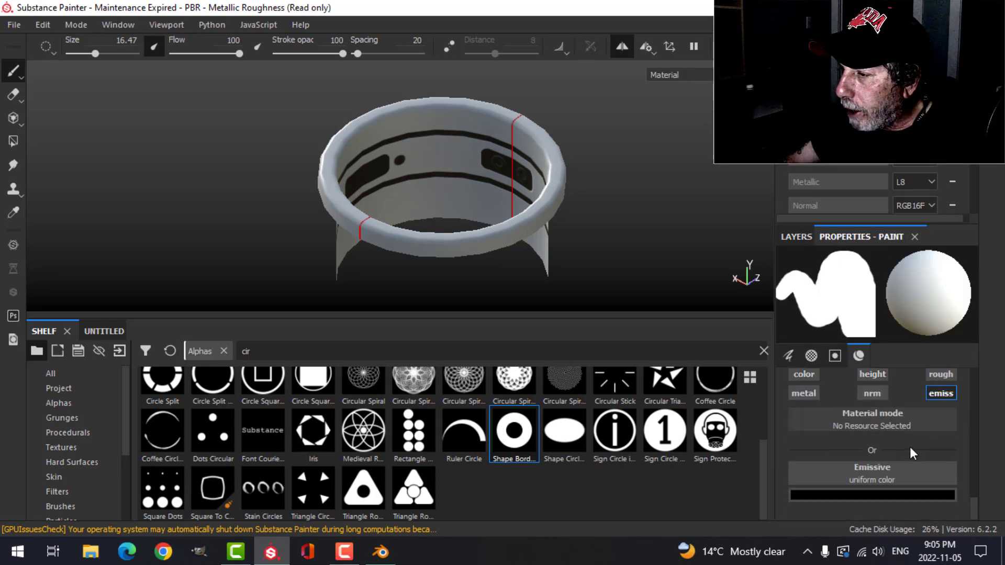
pyautogui.click(884, 486)
pyautogui.click(909, 341)
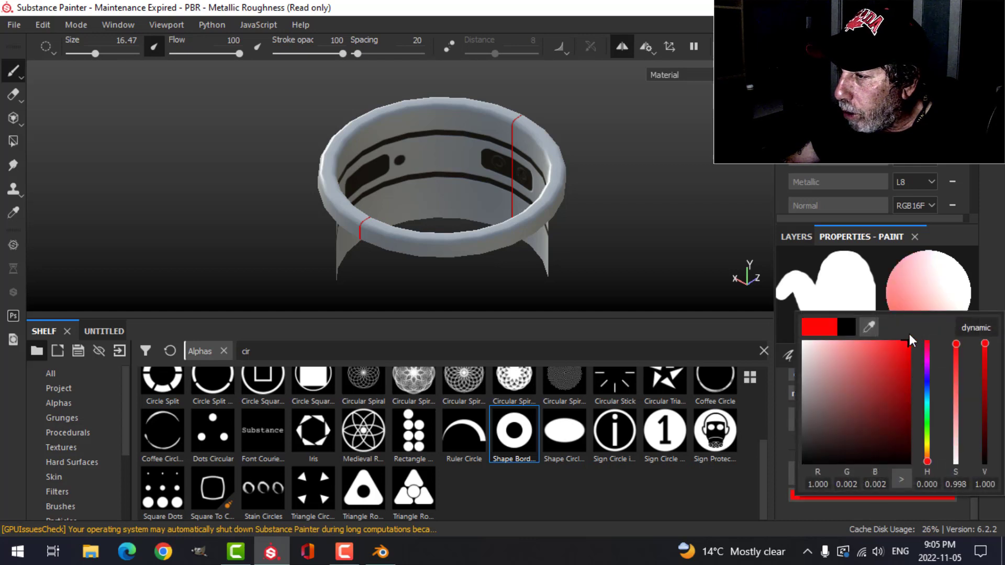
pyautogui.moveTo(930, 449); pyautogui.dragTo(931, 397)
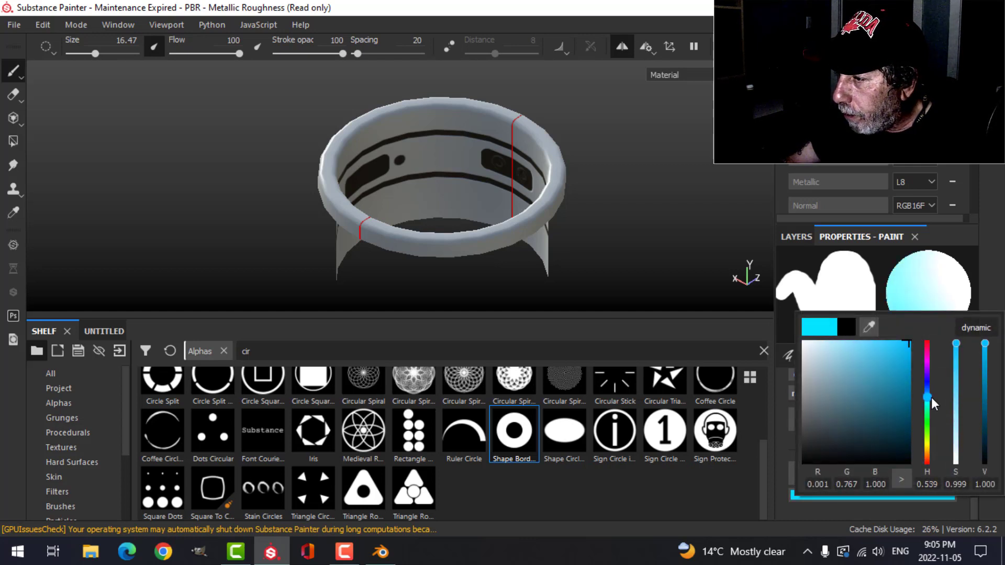
pyautogui.click(903, 357)
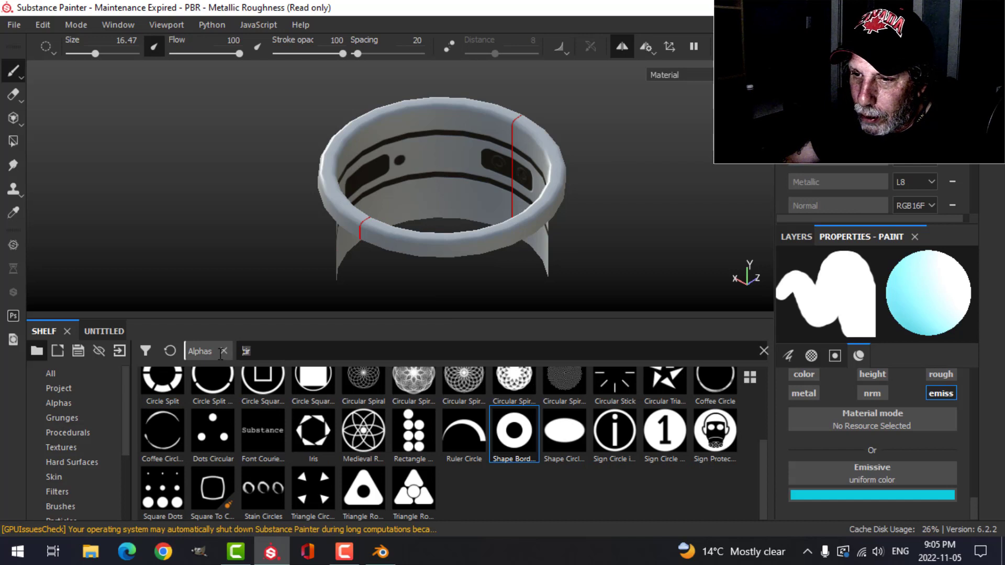
# - Load Shape Circle Squeeze as the alpha for the emissive brush and set its Squeeze to 1
pyautogui.click(572, 438)
pyautogui.scroll(5, 883, 420)
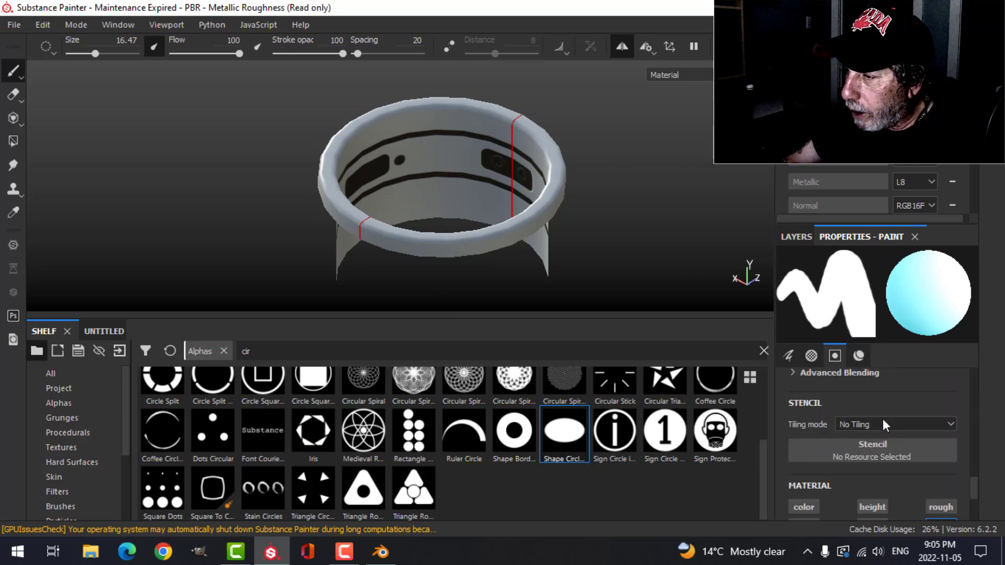
pyautogui.moveTo(893, 438); pyautogui.dragTo(990, 445)
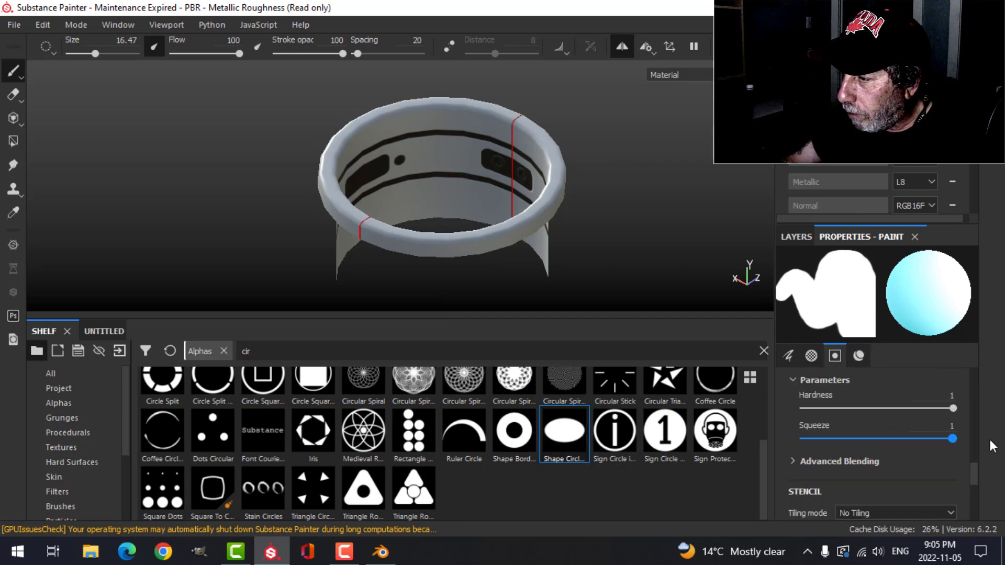
# - Reduce the brush size to about 7.6 and stamp a cyan emissive dot inside the first small round hole beside the plain panel inset
pyautogui.scroll(3, 899, 433)
pyautogui.scroll(2, 895, 435)
pyautogui.scroll(-4, 890, 435)
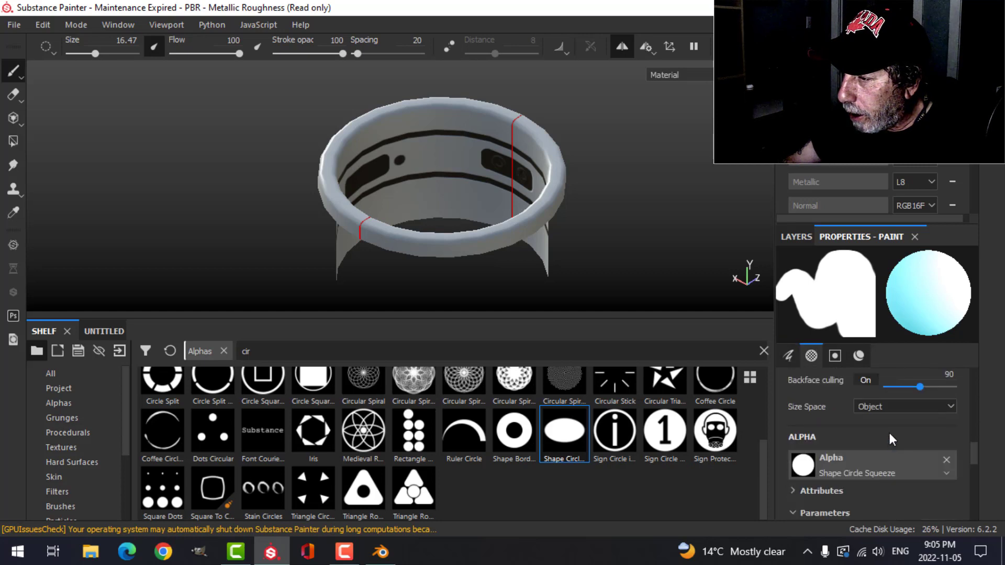
pyautogui.keyDown('alt'); pyautogui.moveTo(500, 198); pyautogui.dragTo(395, 144); pyautogui.keyUp('alt')
pyautogui.keyDown('alt'); pyautogui.moveTo(435, 139); pyautogui.dragTo(623, 219, button='middle'); pyautogui.keyUp('alt')
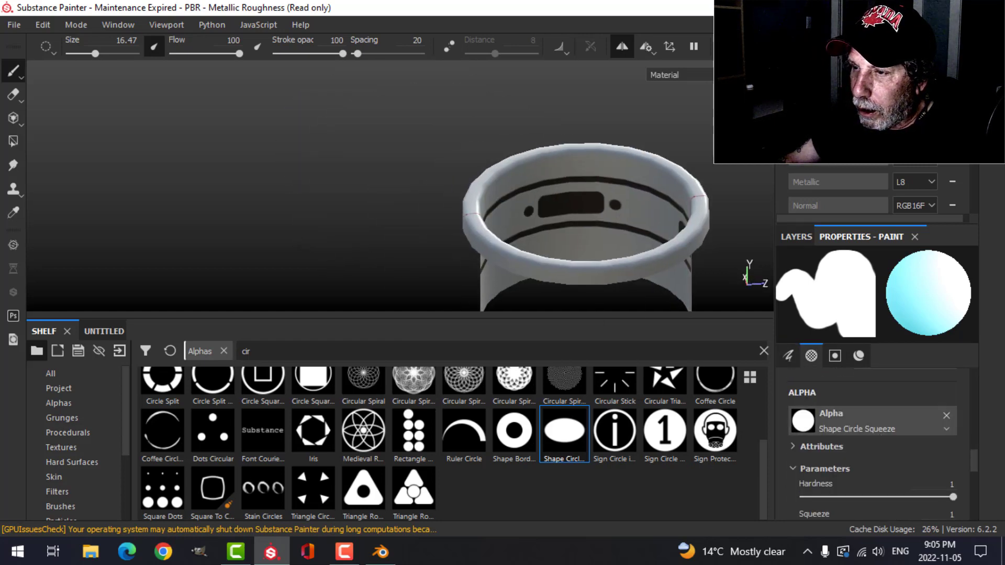
pyautogui.keyDown('alt'); pyautogui.moveTo(624, 219); pyautogui.dragTo(557, 209); pyautogui.keyUp('alt')
pyautogui.moveTo(556, 209)
pyautogui.keyDown('alt'); pyautogui.mouseDown(button='middle')
pyautogui.moveTo(423, 211)
pyautogui.moveTo(473, 213)
pyautogui.mouseUp(button='middle'); pyautogui.keyUp('alt')
pyautogui.scroll(8, 458, 219)
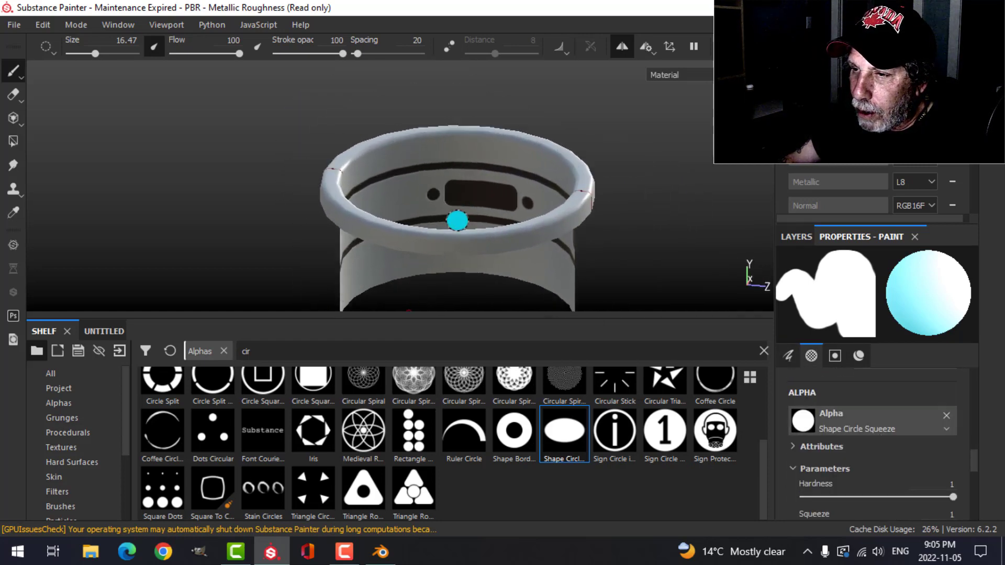
pyautogui.keyDown('ctrl'); pyautogui.moveTo(400, 151); pyautogui.dragTo(354, 150, button='right'); pyautogui.keyUp('ctrl')
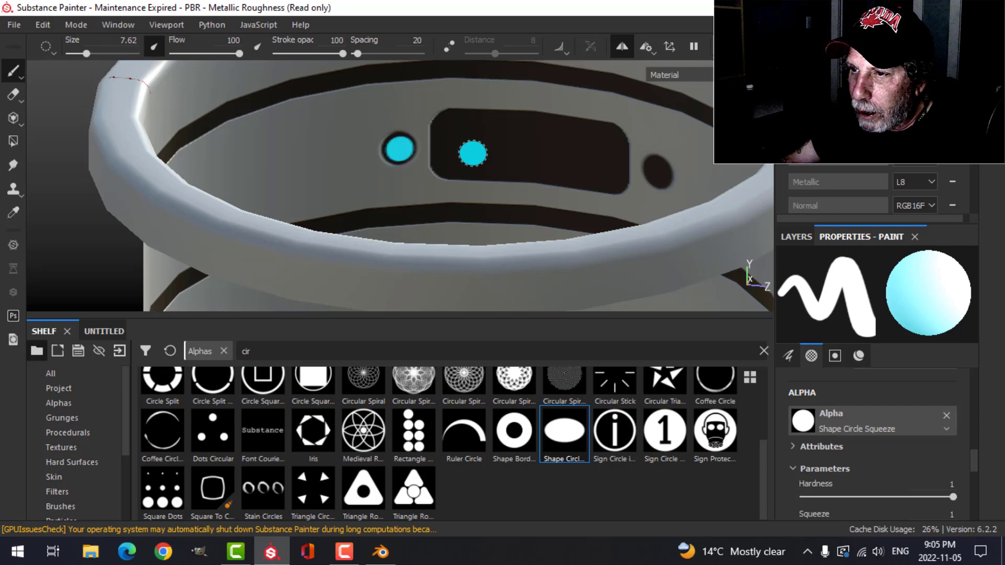
# - Stamp a matching cyan emissive dot in the small round hole on the other side of the plain panel inset
pyautogui.keyDown('alt'); pyautogui.moveTo(439, 186); pyautogui.dragTo(549, 157); pyautogui.keyUp('alt')
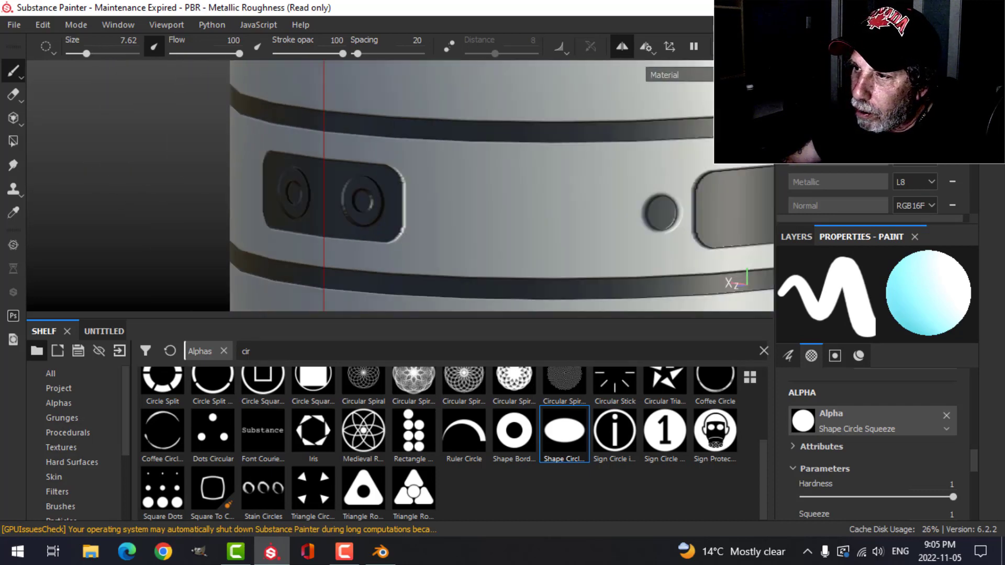
pyautogui.keyDown('alt'); pyautogui.moveTo(764, 152); pyautogui.dragTo(623, 154); pyautogui.keyUp('alt')
pyautogui.keyDown('alt'); pyautogui.moveTo(635, 143); pyautogui.dragTo(498, 231, button='middle'); pyautogui.keyUp('alt')
pyautogui.scroll(2, 517, 218)
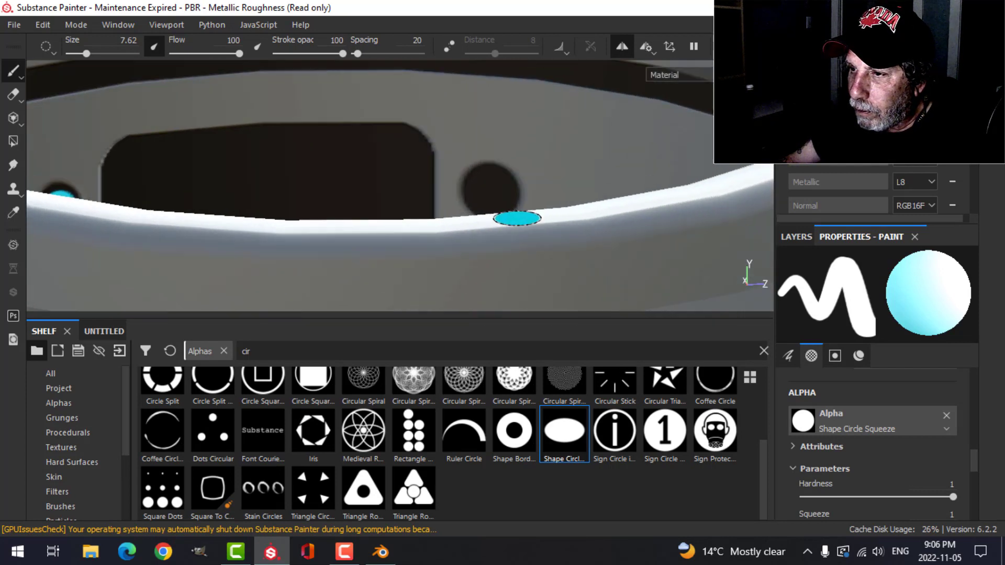
pyautogui.keyDown('alt'); pyautogui.moveTo(495, 183); pyautogui.dragTo(503, 193); pyautogui.keyUp('alt')
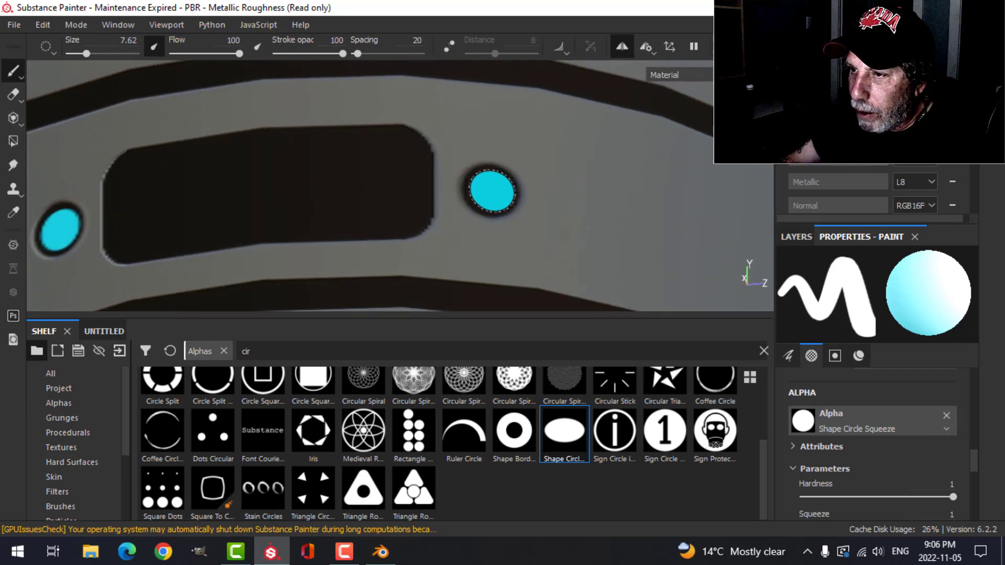
# - Reduce the brush size to about 4.7 and stamp mirrored cyan dots at the centres of the two raised circles in their panel inset
pyautogui.moveTo(464, 227)
pyautogui.keyDown('alt'); pyautogui.mouseDown()
pyautogui.moveTo(588, 215)
pyautogui.moveTo(408, 231)
pyautogui.moveTo(558, 195)
pyautogui.mouseUp(); pyautogui.keyUp('alt')
pyautogui.keyDown('alt'); pyautogui.moveTo(558, 194); pyautogui.dragTo(352, 137, button='middle'); pyautogui.keyUp('alt')
pyautogui.keyDown('alt'); pyautogui.moveTo(353, 137); pyautogui.dragTo(455, 156); pyautogui.keyUp('alt')
pyautogui.keyDown('ctrl'); pyautogui.moveTo(454, 156); pyautogui.dragTo(458, 174, button='right'); pyautogui.keyUp('ctrl')
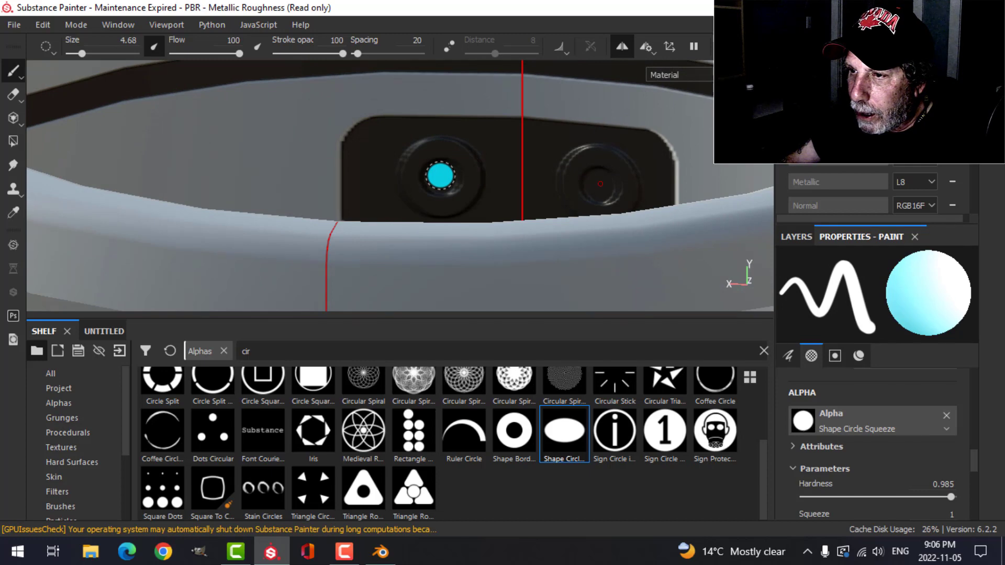
pyautogui.click(441, 175)
pyautogui.moveTo(530, 187)
pyautogui.keyDown('alt'); pyautogui.mouseDown()
pyautogui.moveTo(471, 189)
pyautogui.moveTo(532, 191)
pyautogui.moveTo(606, 170)
pyautogui.moveTo(573, 173)
pyautogui.mouseUp(); pyautogui.keyUp('alt')
pyautogui.scroll(-4, 528, 188)
# - Raise the shader's Emissive Intensity to about 10.4
pyautogui.click(992, 95)
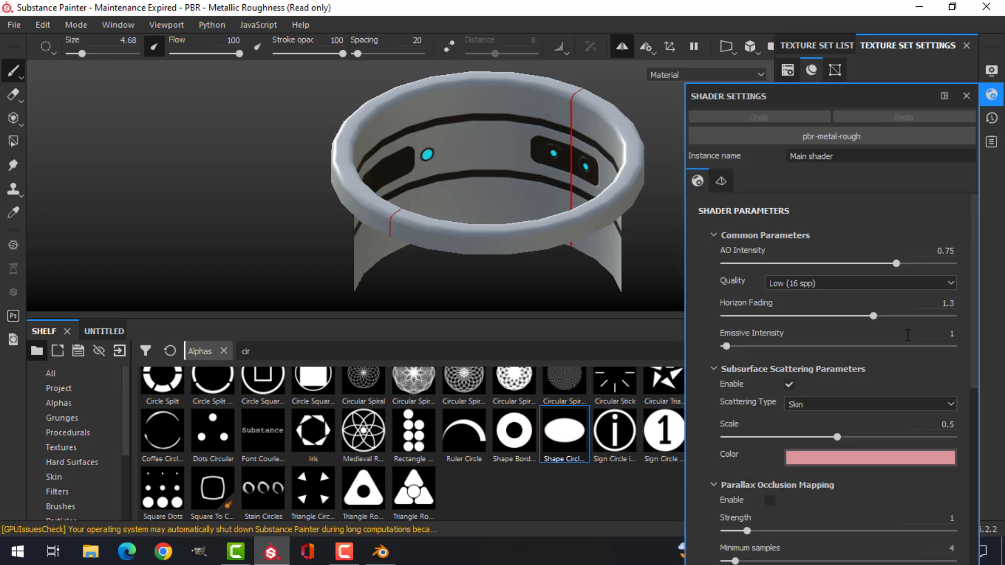
pyautogui.scroll(-5, 762, 444)
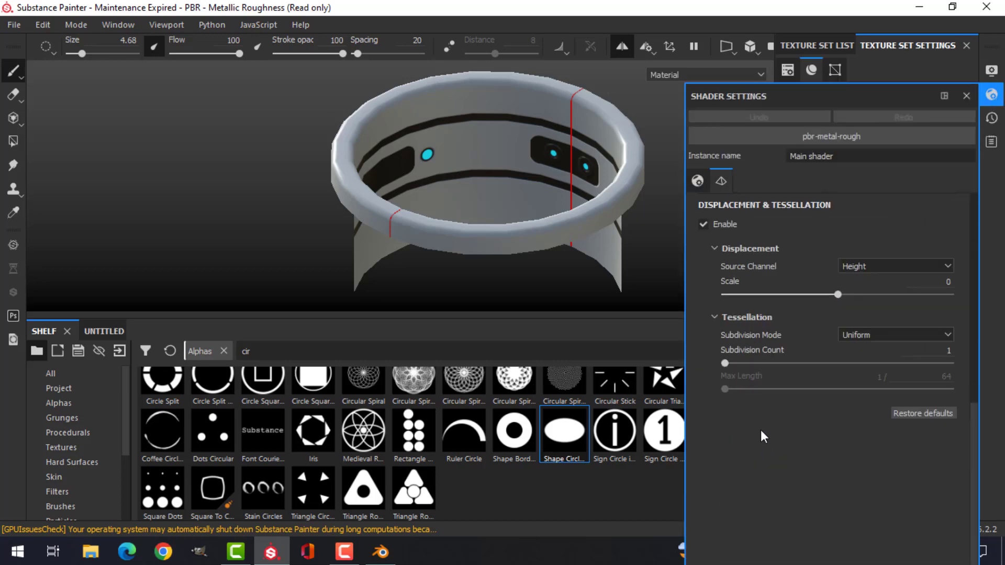
pyautogui.scroll(4, 762, 429)
pyautogui.scroll(1, 759, 422)
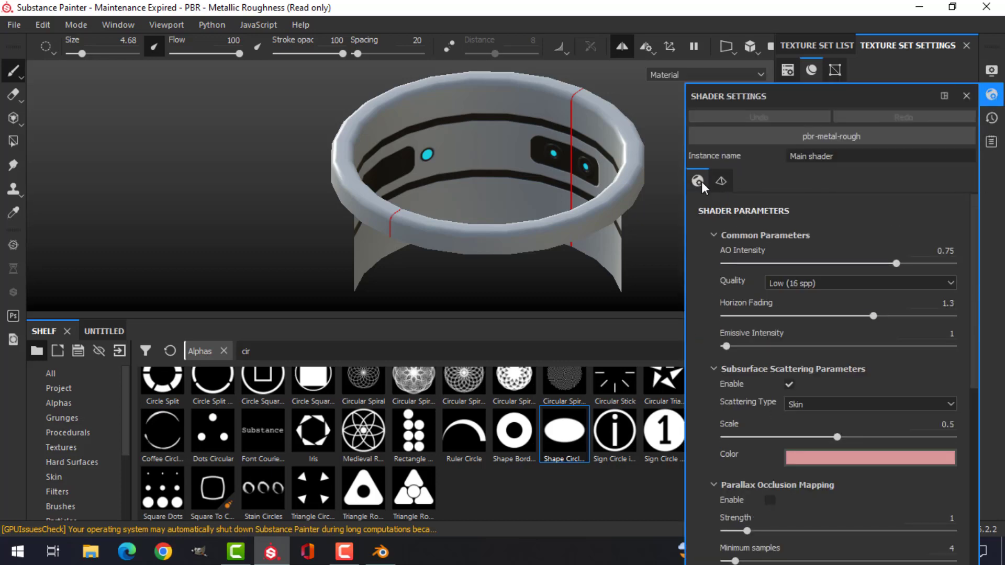
pyautogui.scroll(-1, 810, 341)
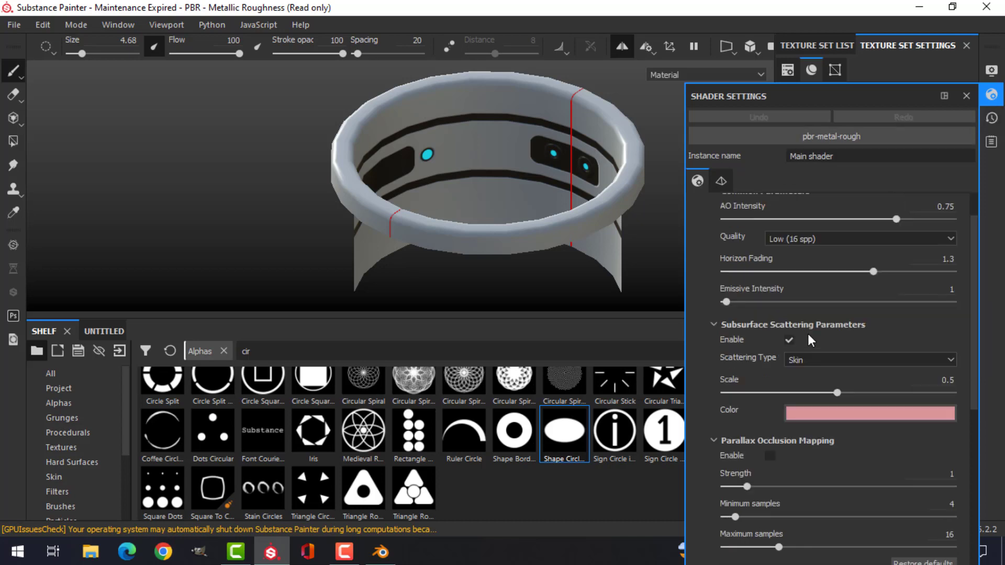
pyautogui.scroll(1, 769, 328)
pyautogui.moveTo(728, 347); pyautogui.dragTo(747, 348)
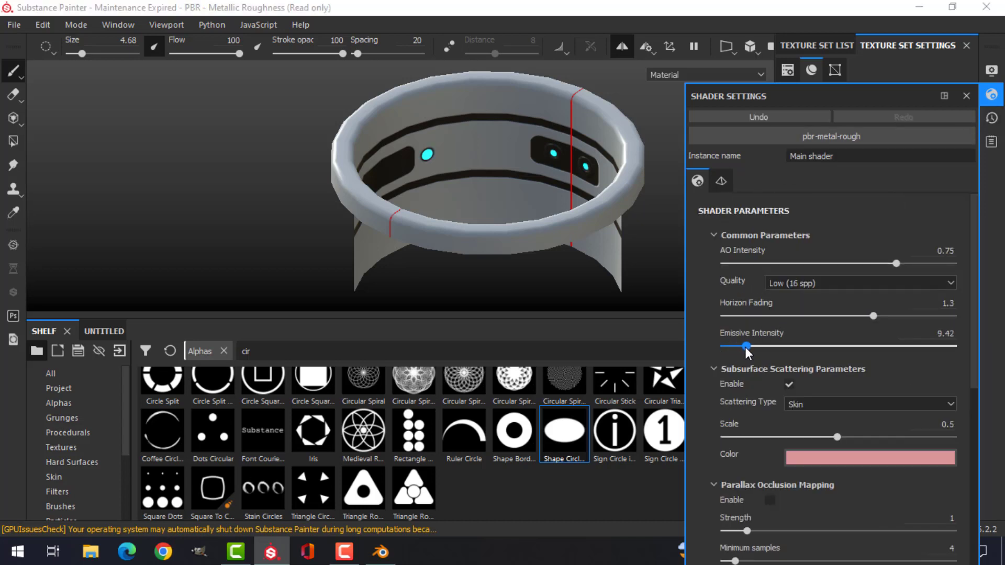
# - Activate the camera post effects and enable Glare
pyautogui.click(991, 70)
pyautogui.scroll(-7, 804, 363)
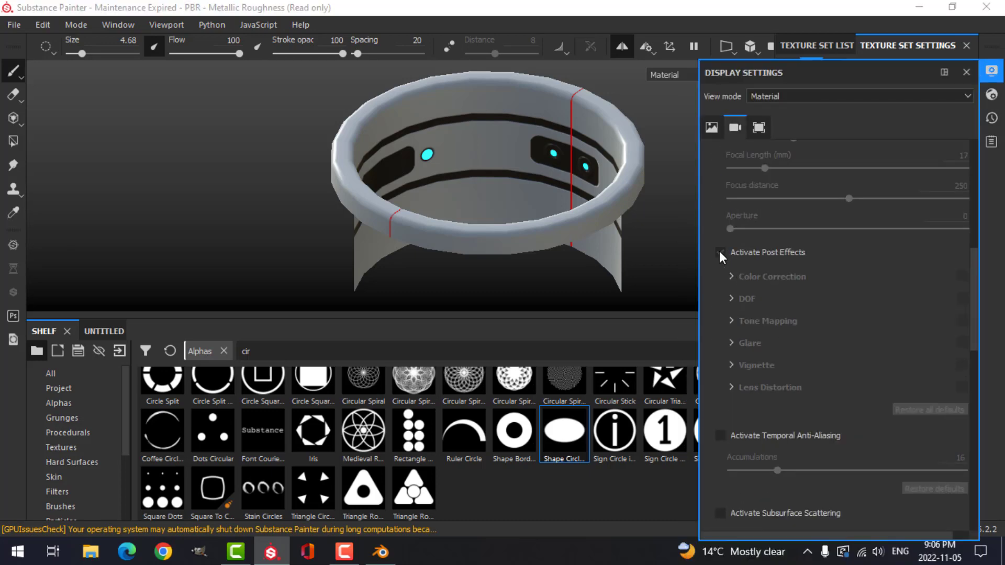
pyautogui.click(721, 253)
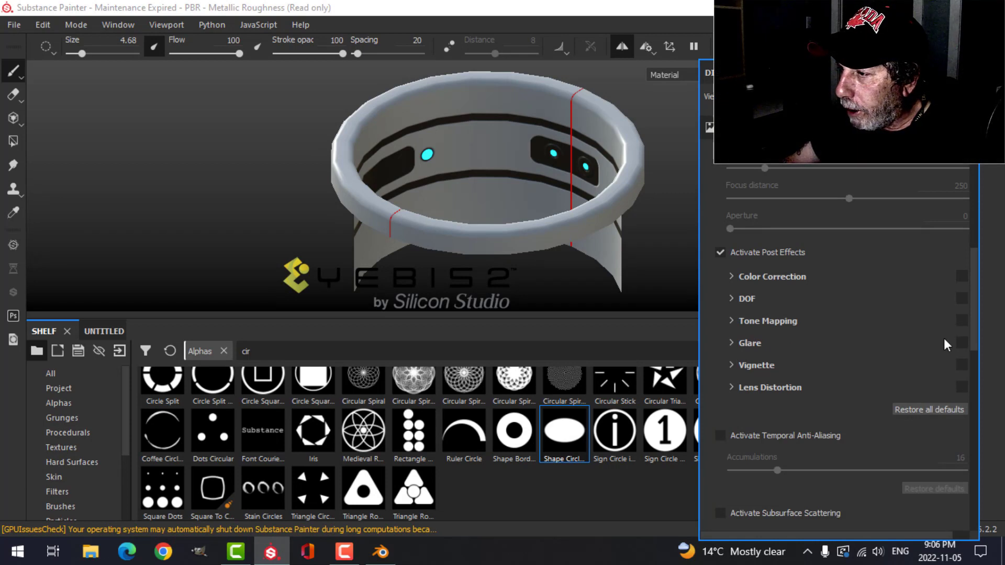
pyautogui.click(961, 343)
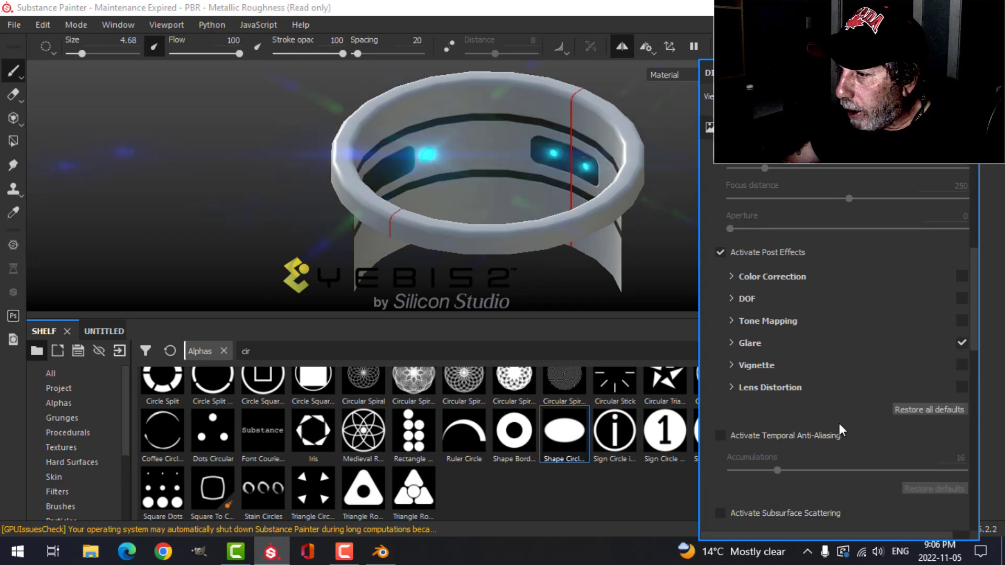
# - Change the Glare shape to Bloom and lower its Luminance slightly
pyautogui.click(735, 343)
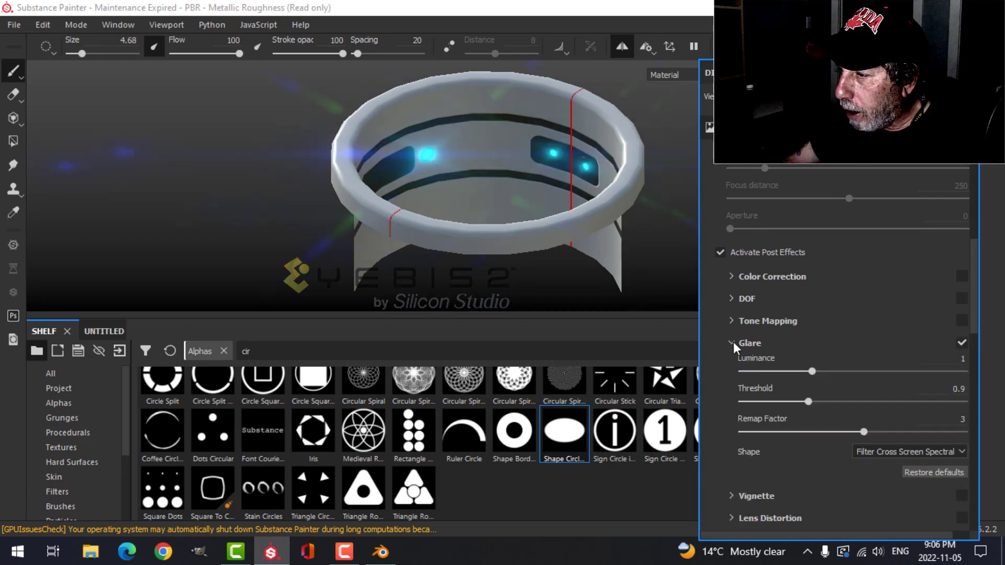
pyautogui.click(910, 451)
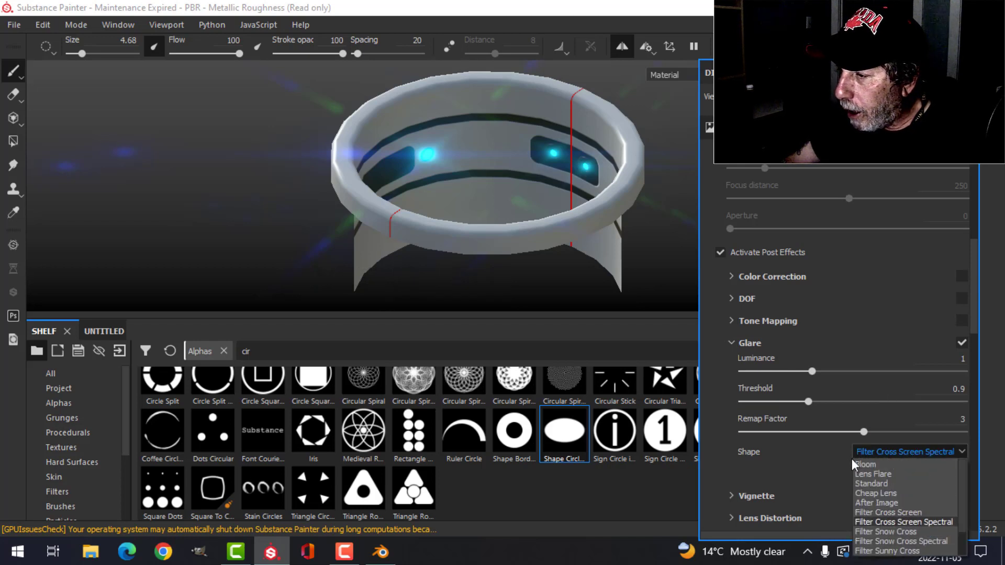
pyautogui.click(875, 463)
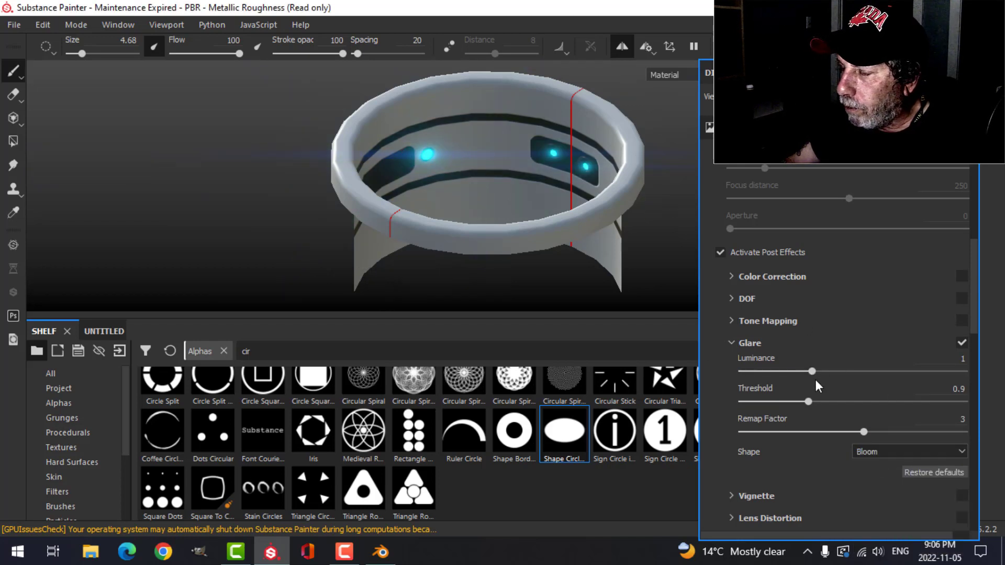
pyautogui.moveTo(809, 372); pyautogui.dragTo(798, 369)
pyautogui.keyDown('alt'); pyautogui.moveTo(593, 178); pyautogui.dragTo(657, 171); pyautogui.keyUp('alt')
# - Duplicate the panel insets, large circles and emissive layers together
pyautogui.click(796, 237)
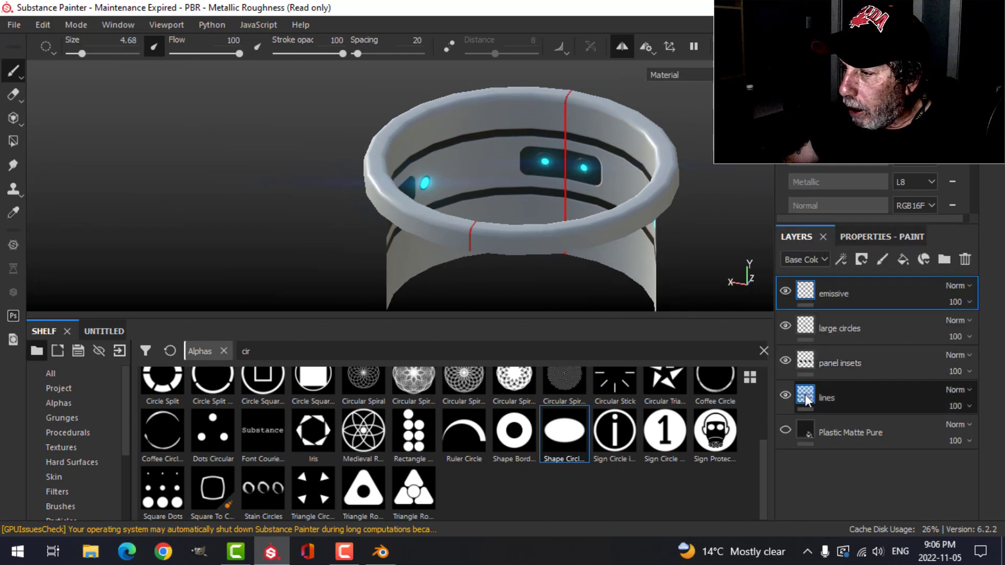
pyautogui.click(840, 365)
pyautogui.keyDown('ctrl'); pyautogui.click(837, 330); pyautogui.keyUp('ctrl')
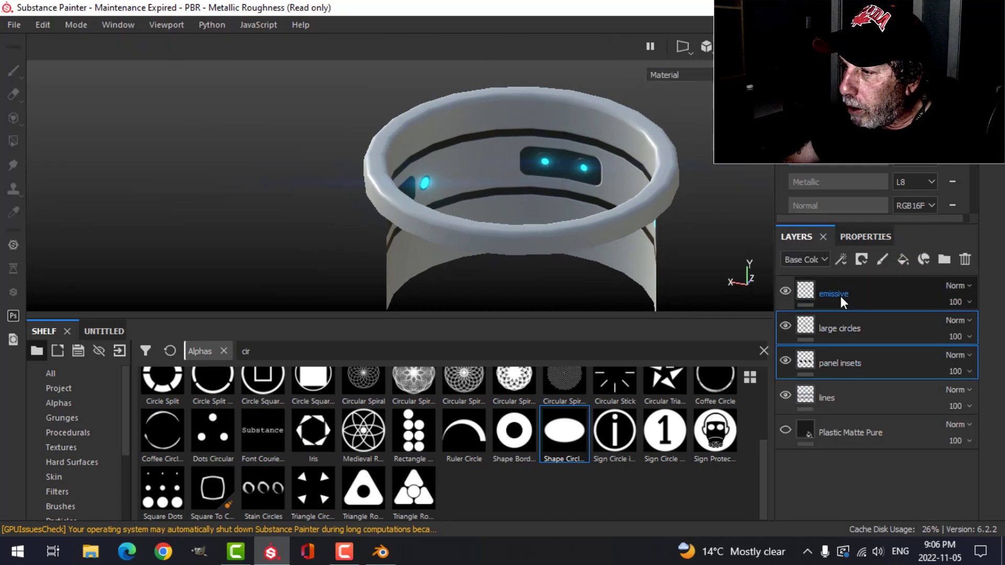
pyautogui.keyDown('ctrl'); pyautogui.click(840, 293); pyautogui.keyUp('ctrl')
pyautogui.rightClick(841, 296)
pyautogui.click(850, 364)
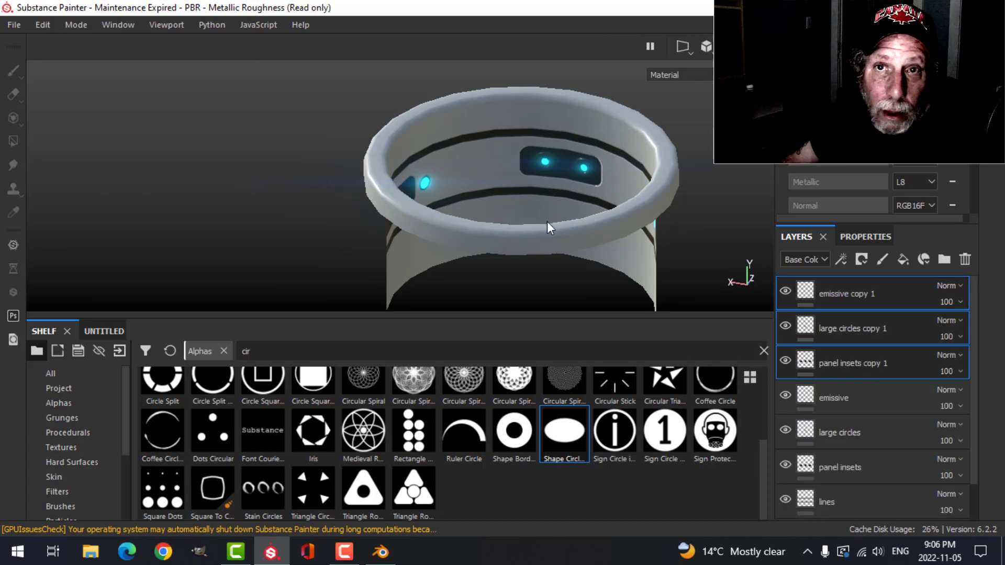
# - Add a filter to the "panel insets copy 1" layer and load Transform into it
pyautogui.click(847, 363)
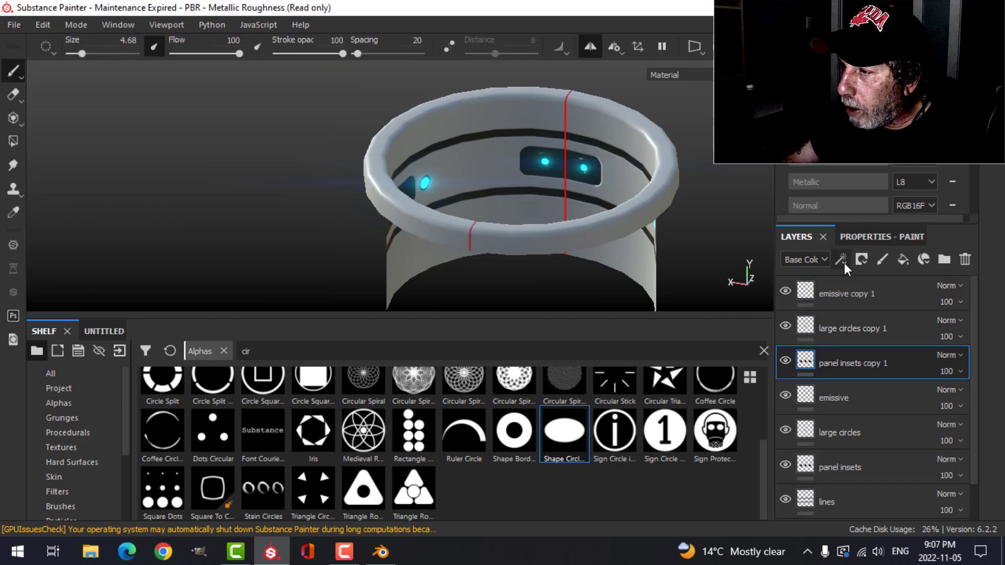
pyautogui.click(843, 259)
pyautogui.click(873, 367)
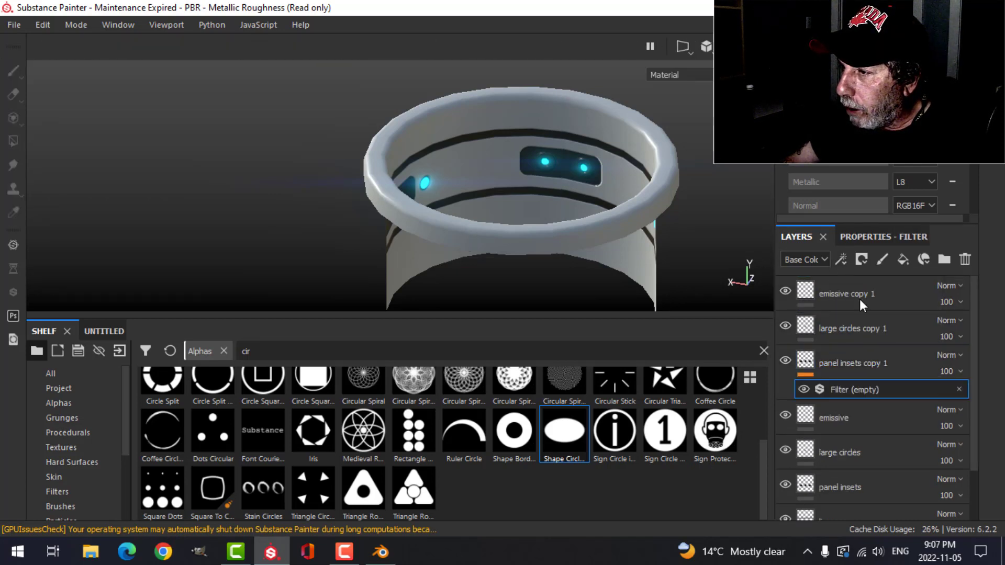
pyautogui.click(873, 235)
pyautogui.click(869, 332)
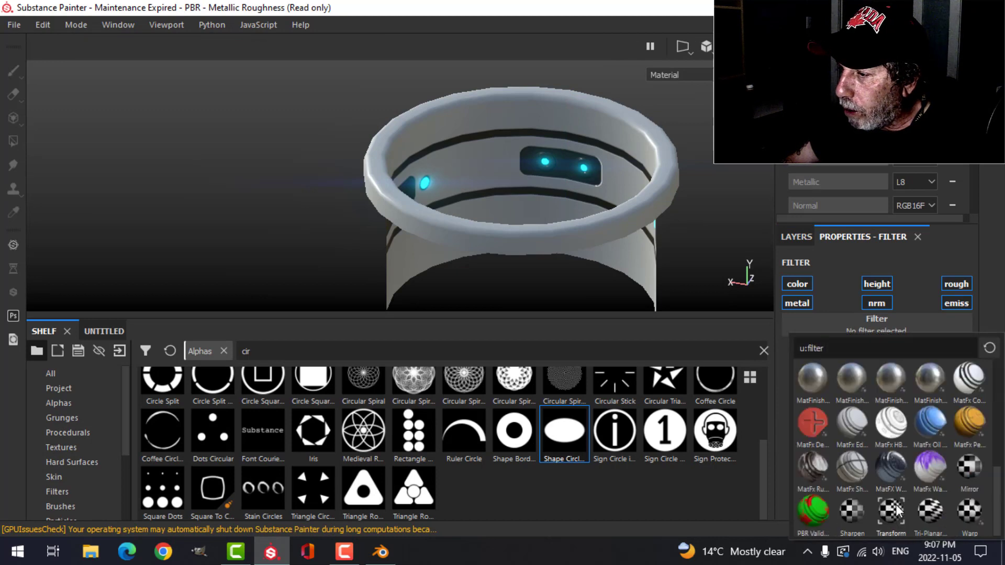
pyautogui.click(893, 512)
# - Set the Transform filter's Offset Y to -0.18 and check the copied insets on the cylinder's outer wall
pyautogui.click(953, 491)
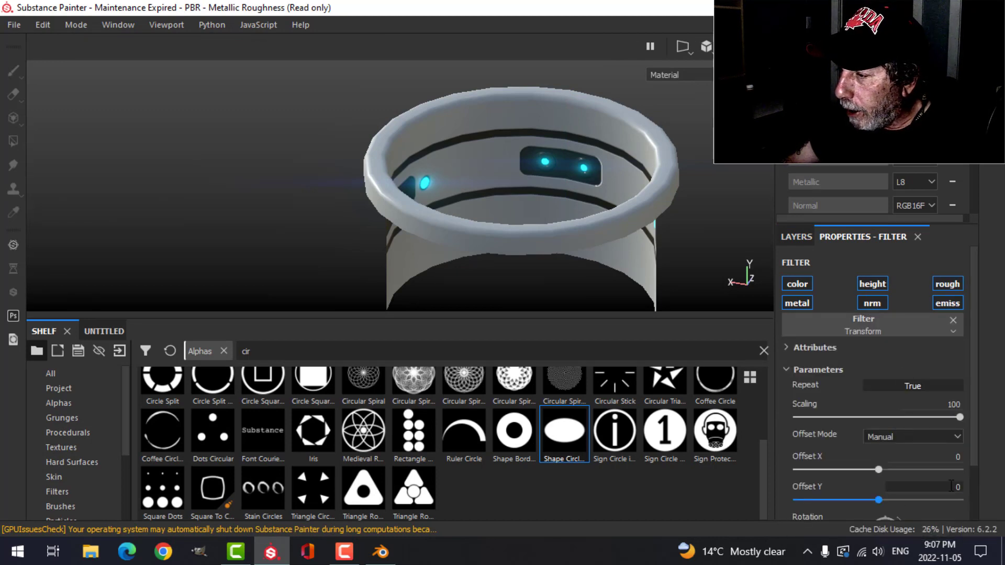
pyautogui.press('BackSpace')
pyautogui.write('-0.18')
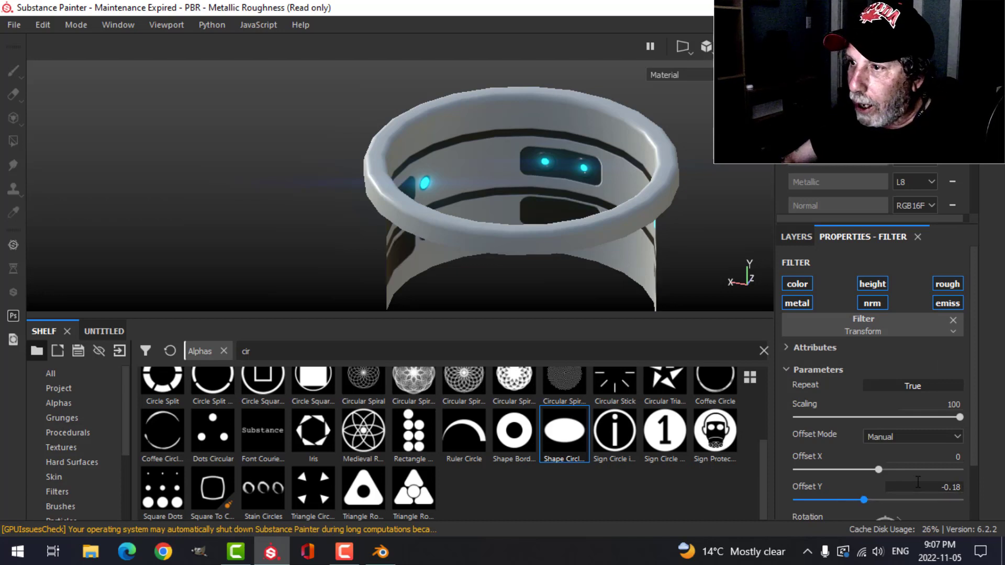
pyautogui.press('Return')
pyautogui.scroll(3, 617, 227)
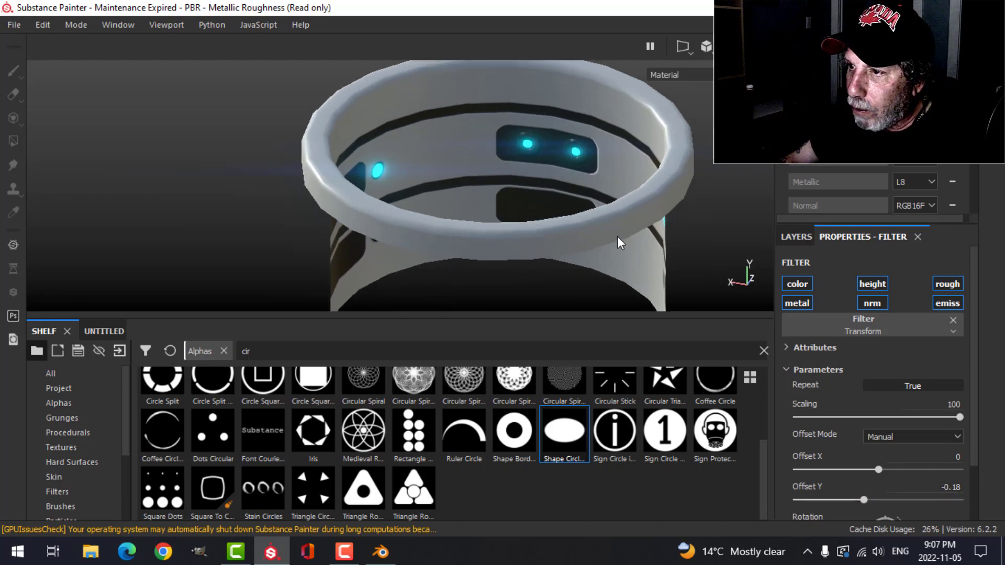
pyautogui.moveTo(609, 244)
pyautogui.keyDown('alt'); pyautogui.mouseDown()
pyautogui.moveTo(594, 229)
pyautogui.moveTo(604, 229)
pyautogui.mouseUp(); pyautogui.keyUp('alt')
pyautogui.keyDown('alt'); pyautogui.moveTo(604, 229); pyautogui.dragTo(585, 155, button='middle'); pyautogui.keyUp('alt')
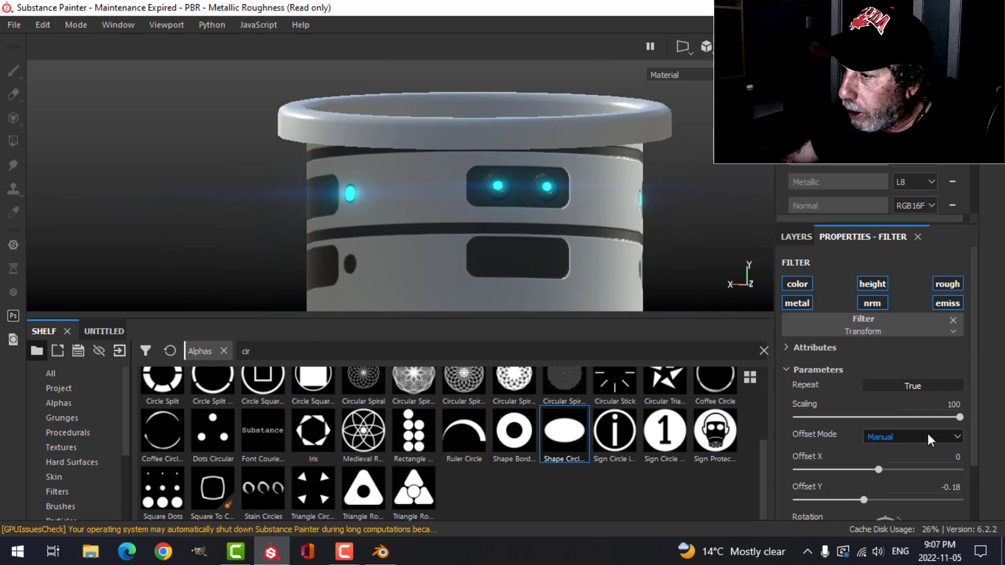
# - Set the Transform filter's Offset Y to -0.2 and check the spacing of the copied insets below the line
pyautogui.click(960, 487)
pyautogui.press('BackSpace')
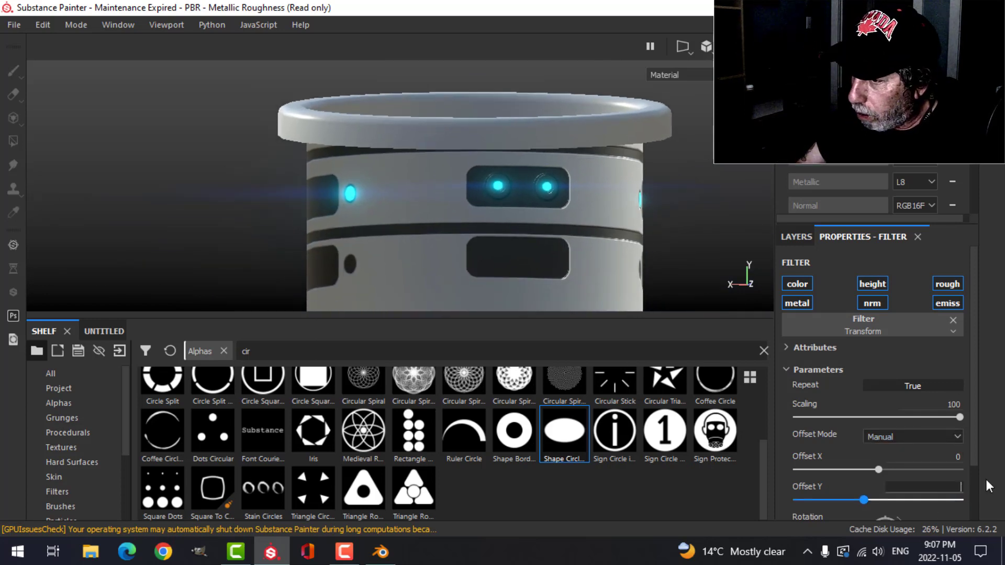
pyautogui.write('-0.')
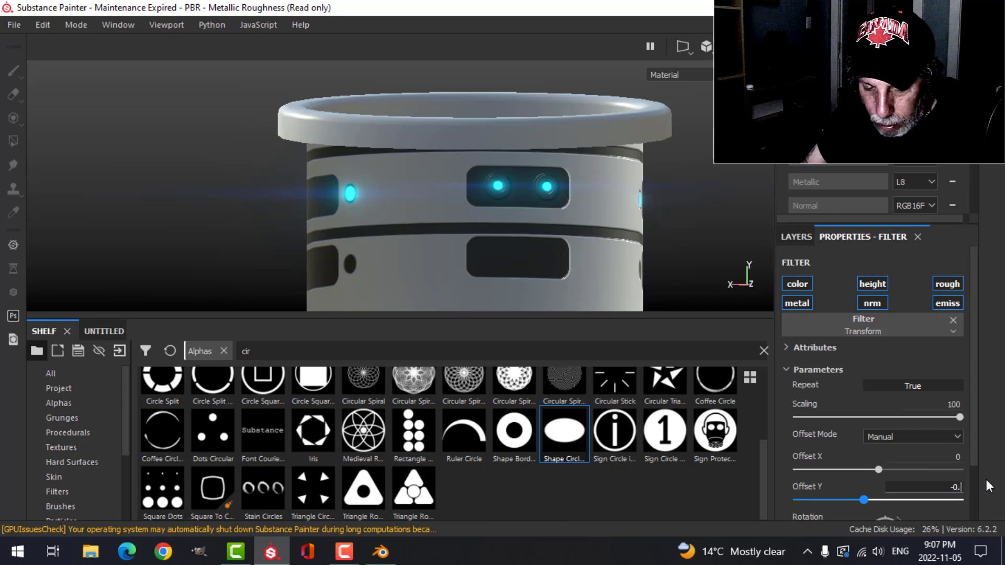
pyautogui.write('2')
pyautogui.press('Return')
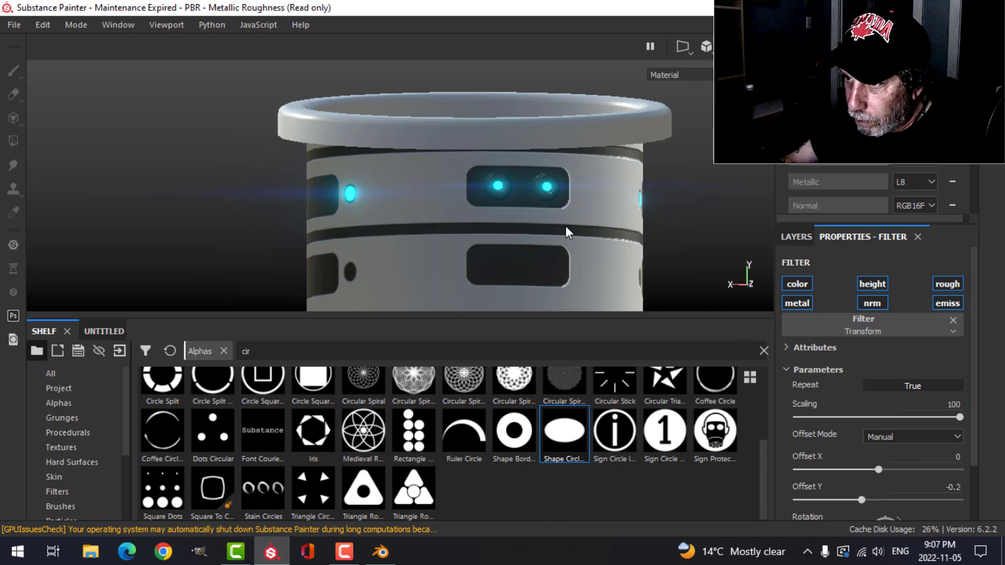
pyautogui.keyDown('alt'); pyautogui.moveTo(586, 241); pyautogui.dragTo(595, 199); pyautogui.keyUp('alt')
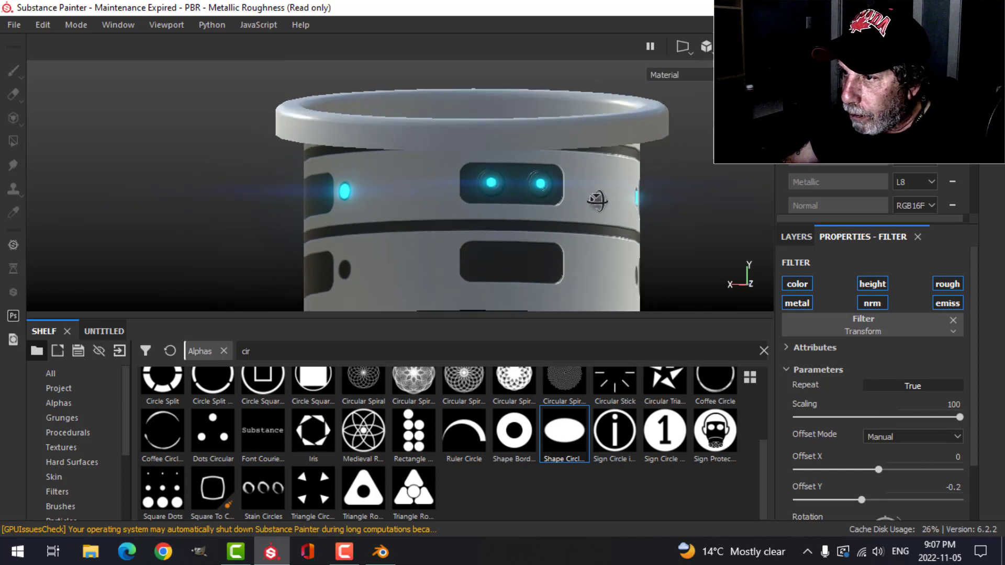
# - Fine-tune the copied panel insets' Transform filter by trying an Offset Y of -0.22 and settling on -0.21
pyautogui.click(955, 487)
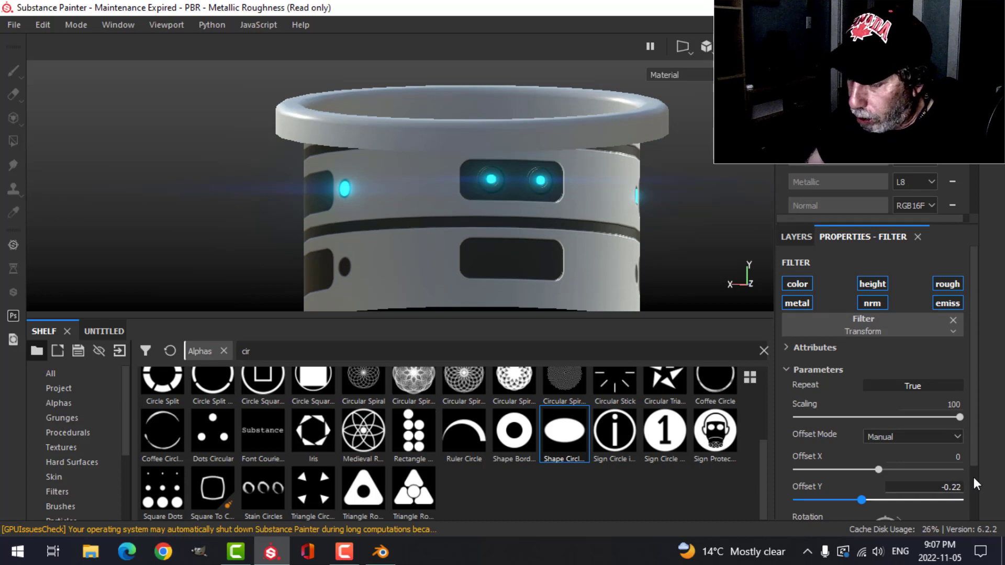
pyautogui.press('Return')
pyautogui.click(955, 487)
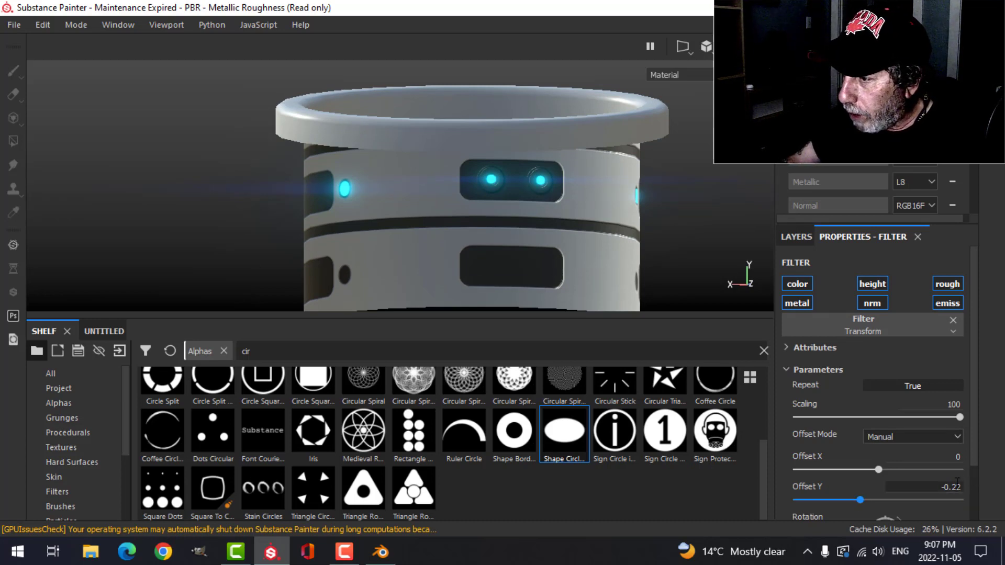
pyautogui.write('-0.2')
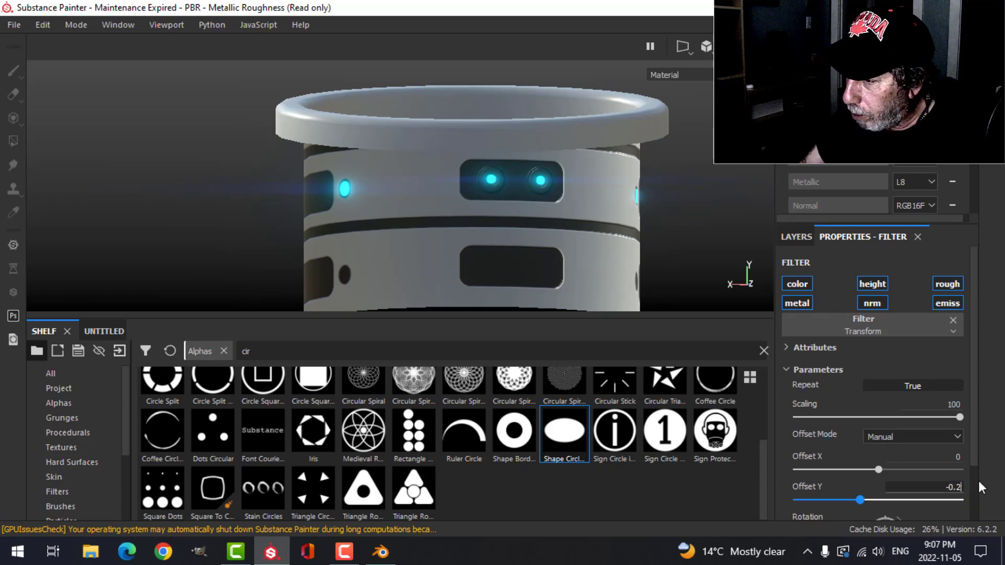
pyautogui.write('1')
pyautogui.press('Return')
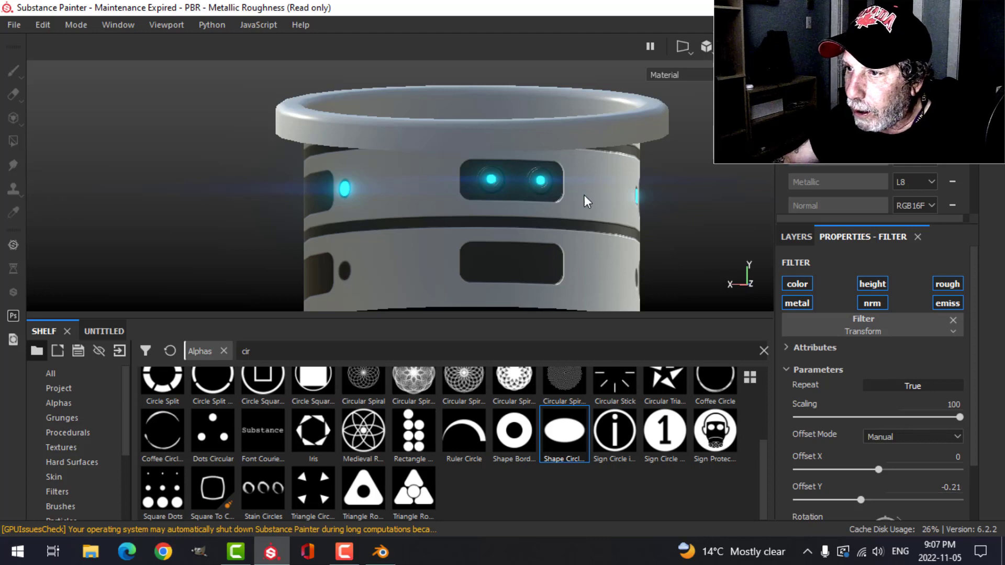
pyautogui.keyDown('alt'); pyautogui.moveTo(587, 201); pyautogui.dragTo(560, 180); pyautogui.keyUp('alt')
# - Add a filter to the "large circles copy 1" layer and load Transform into it
pyautogui.click(801, 237)
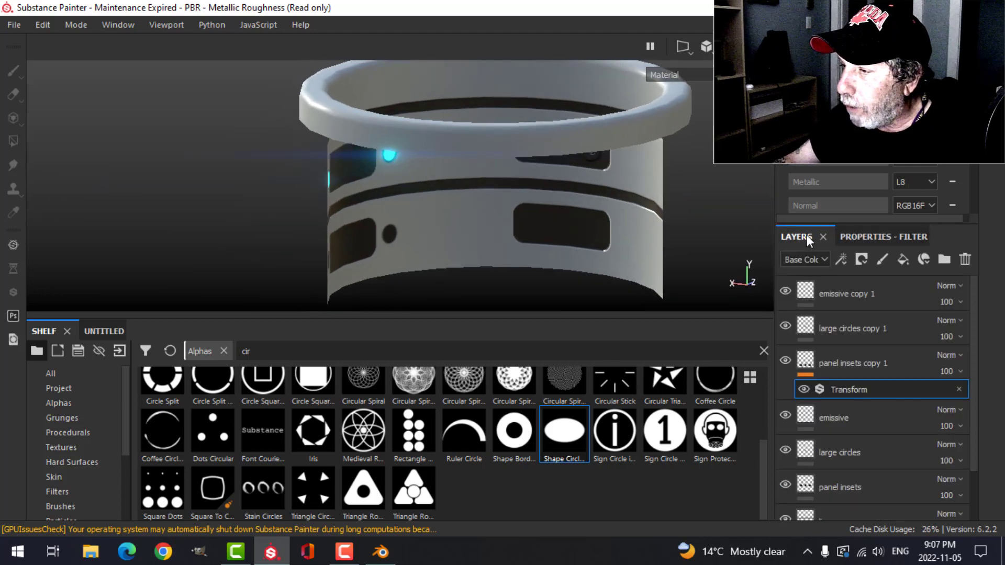
pyautogui.click(854, 330)
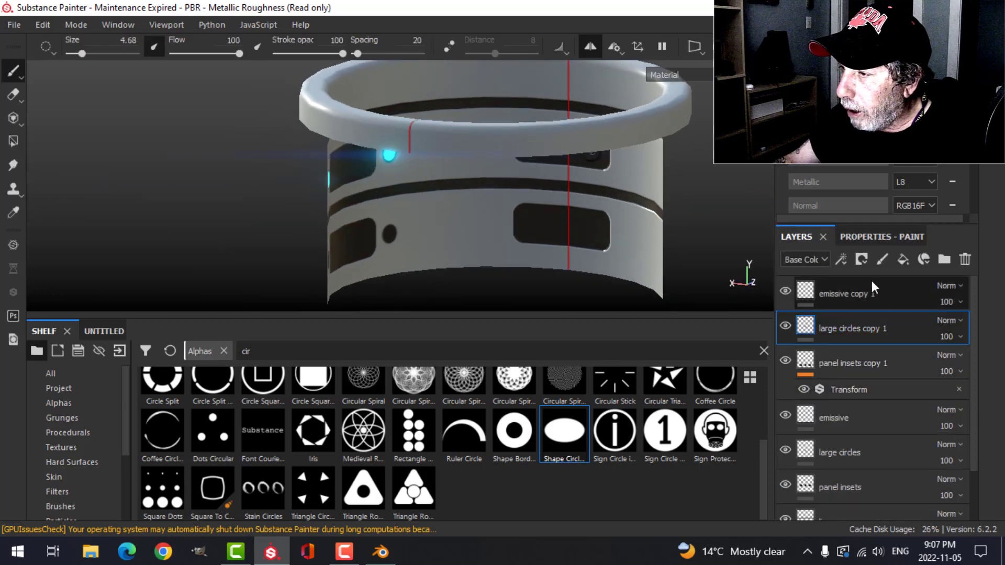
pyautogui.click(851, 258)
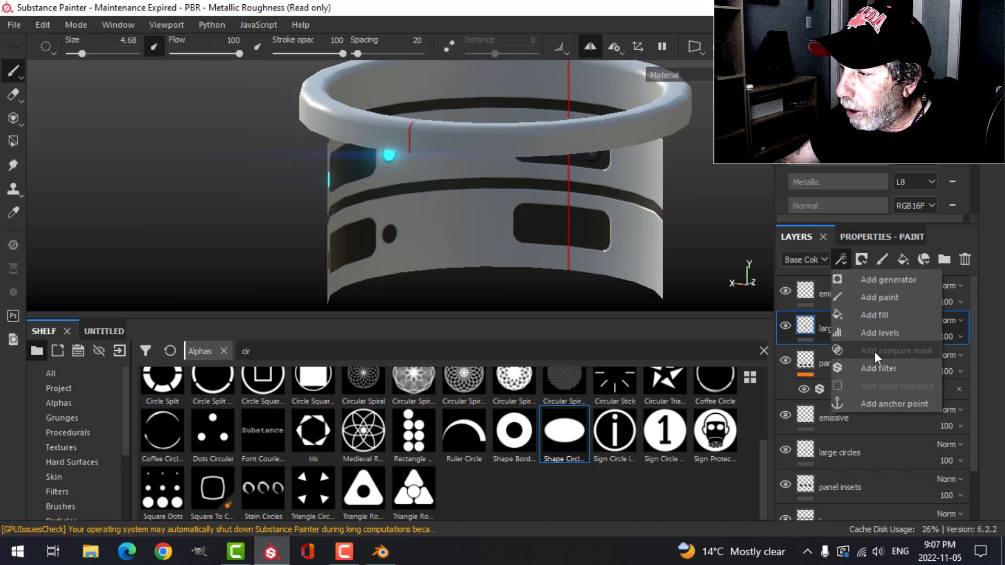
pyautogui.click(875, 366)
pyautogui.click(871, 235)
pyautogui.click(875, 321)
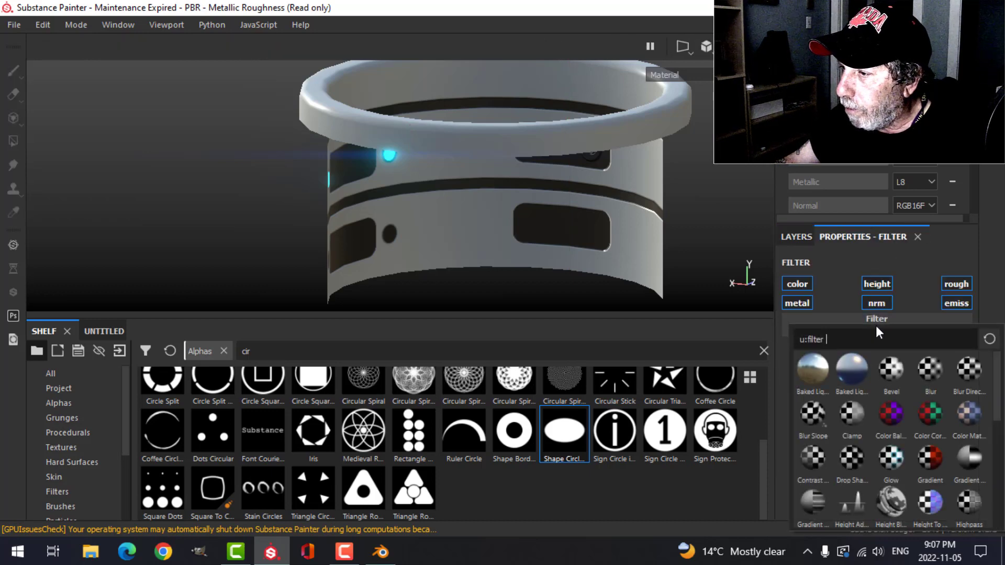
pyautogui.click(890, 505)
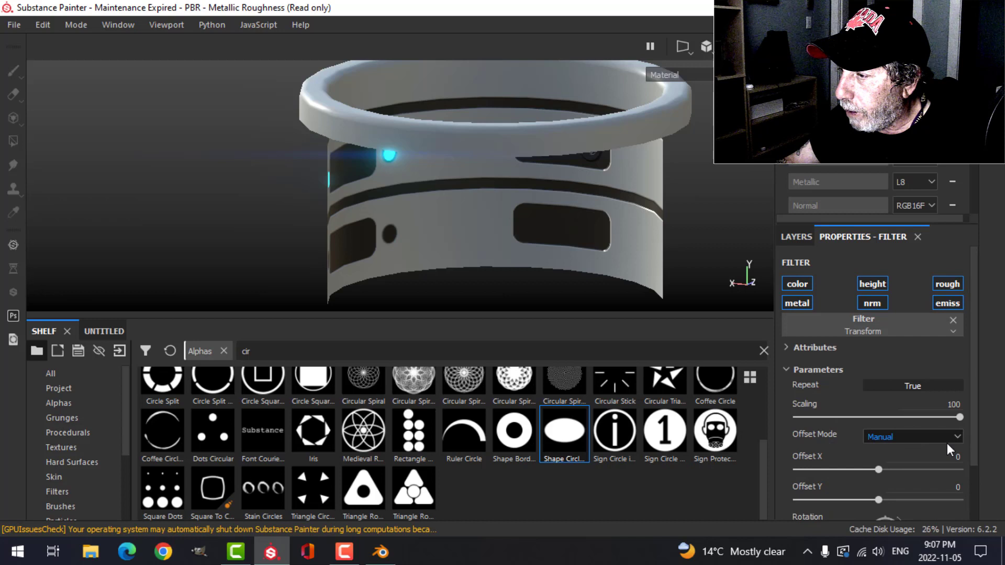
# - Set Offset Y to -0.21 in the Transform filter of the copied large circles
pyautogui.click(952, 491)
pyautogui.write('-')
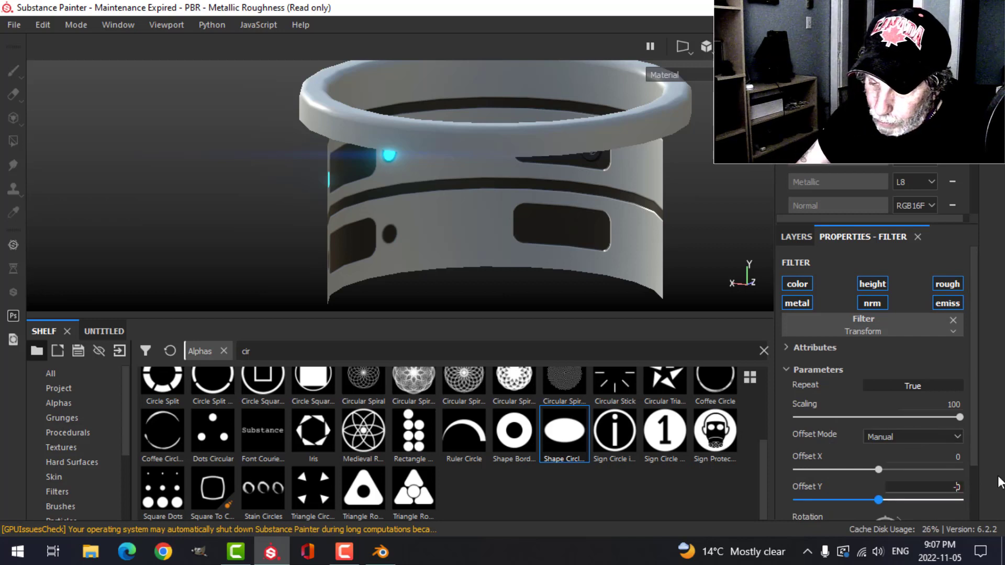
pyautogui.write('-0.21')
pyautogui.press('Return')
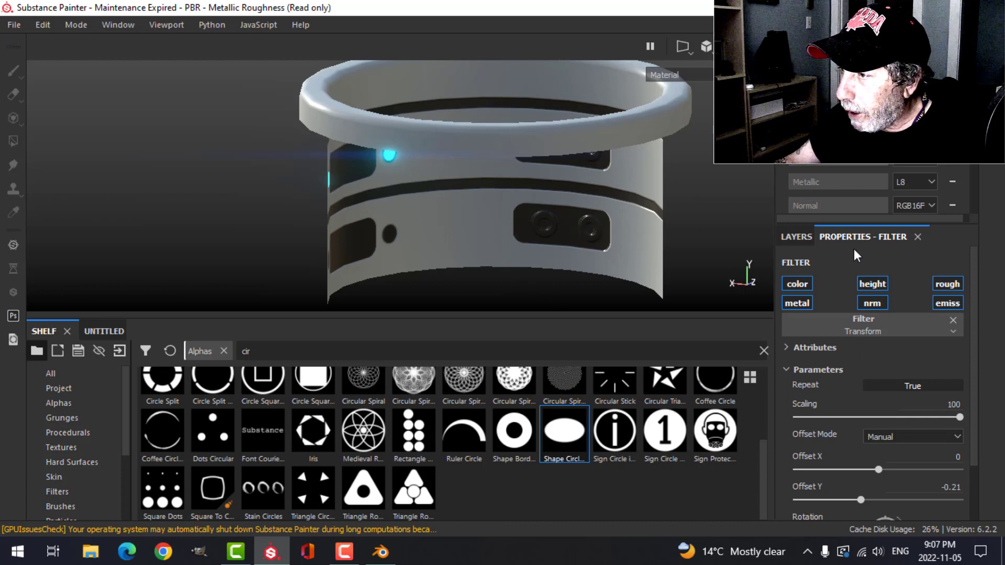
# - Add a filter to the "emissive copy 1" layer and load Transform into it
pyautogui.click(798, 236)
pyautogui.click(853, 304)
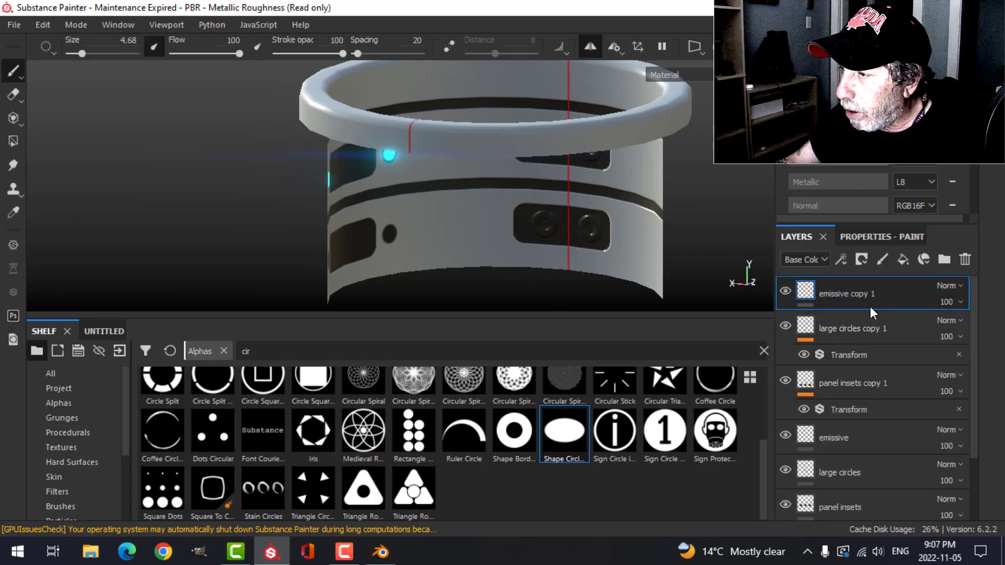
pyautogui.click(842, 258)
pyautogui.click(882, 367)
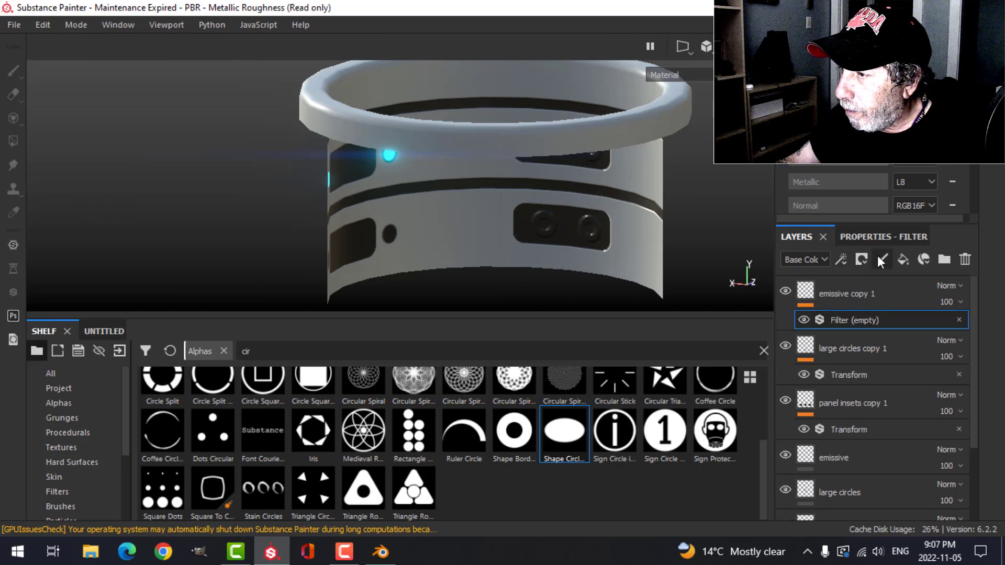
pyautogui.click(880, 236)
pyautogui.click(878, 320)
pyautogui.scroll(-5, 908, 493)
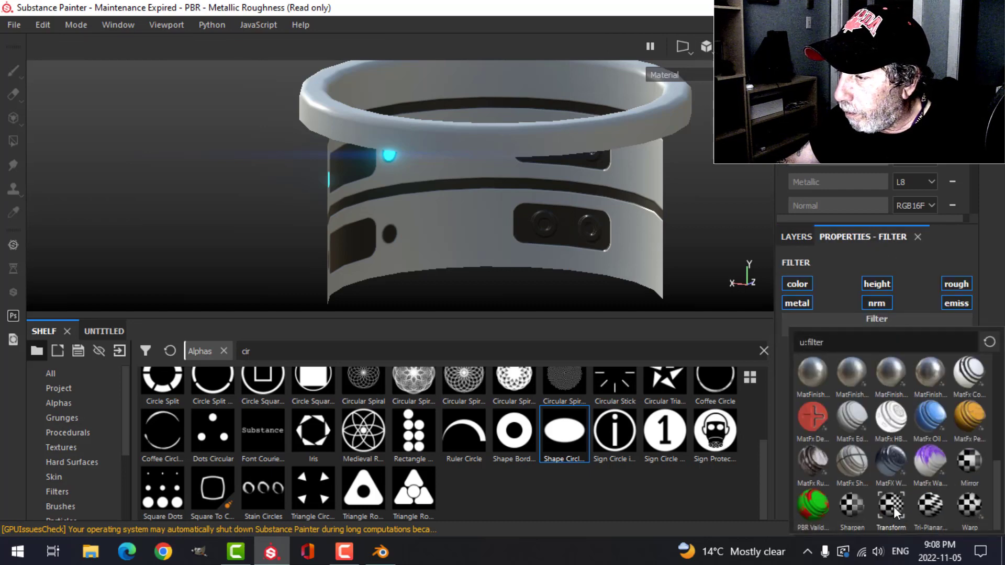
pyautogui.click(894, 507)
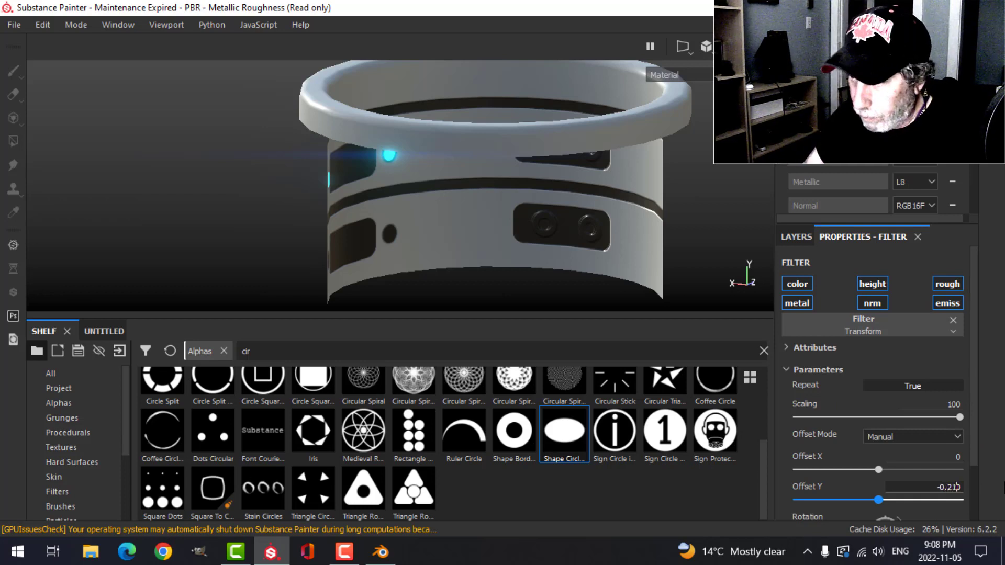
# - Set the copied emissive layer's Transform Offset Y to -0.21 and check the glowing circles in both rows around the cylinder
pyautogui.press('Return')
pyautogui.scroll(2, 608, 190)
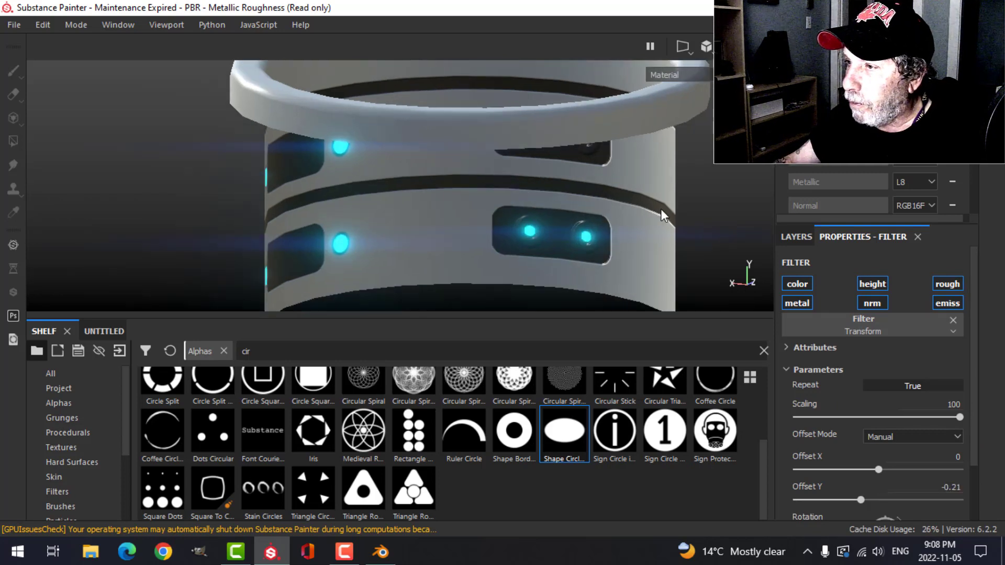
pyautogui.scroll(-3, 661, 209)
pyautogui.keyDown('alt'); pyautogui.moveTo(671, 177); pyautogui.dragTo(626, 193); pyautogui.keyUp('alt')
pyautogui.keyDown('alt'); pyautogui.moveTo(626, 193); pyautogui.dragTo(529, 219, button='middle'); pyautogui.keyUp('alt')
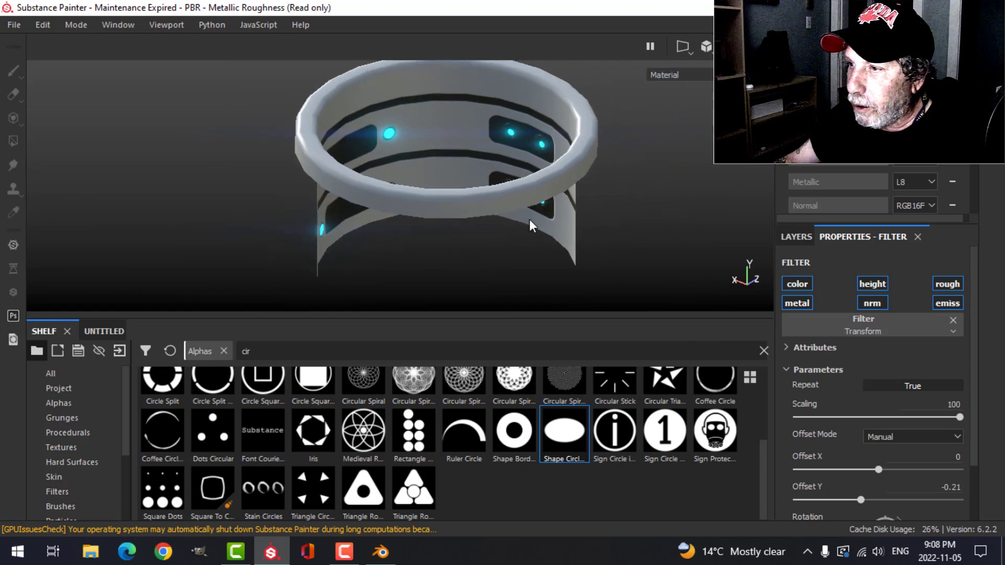
# - Make the "Plastic Matte Pure" base layer visible and check the cylinder with it
pyautogui.click(786, 239)
pyautogui.scroll(-2, 830, 434)
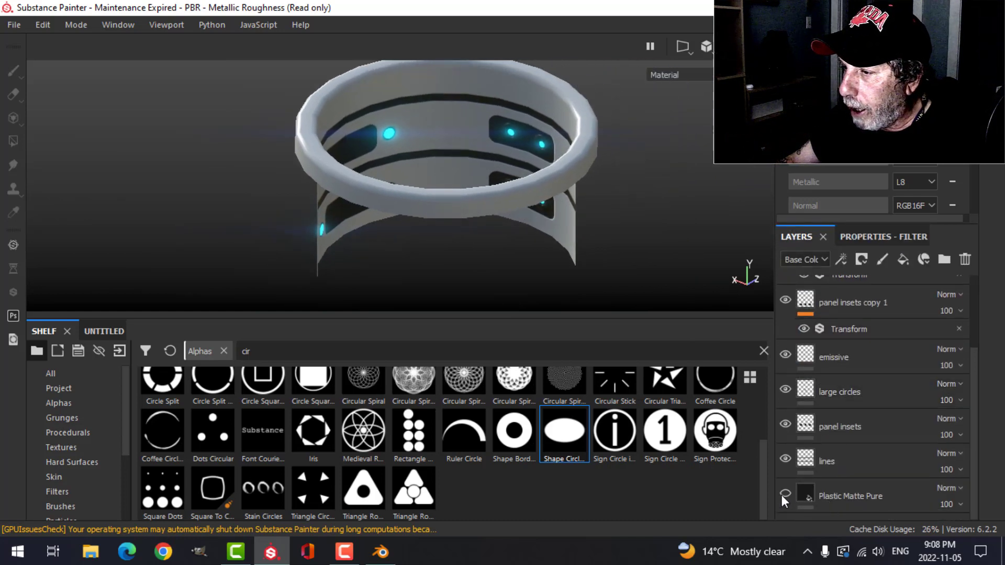
pyautogui.keyDown('alt'); pyautogui.moveTo(548, 175); pyautogui.dragTo(513, 174); pyautogui.keyUp('alt')
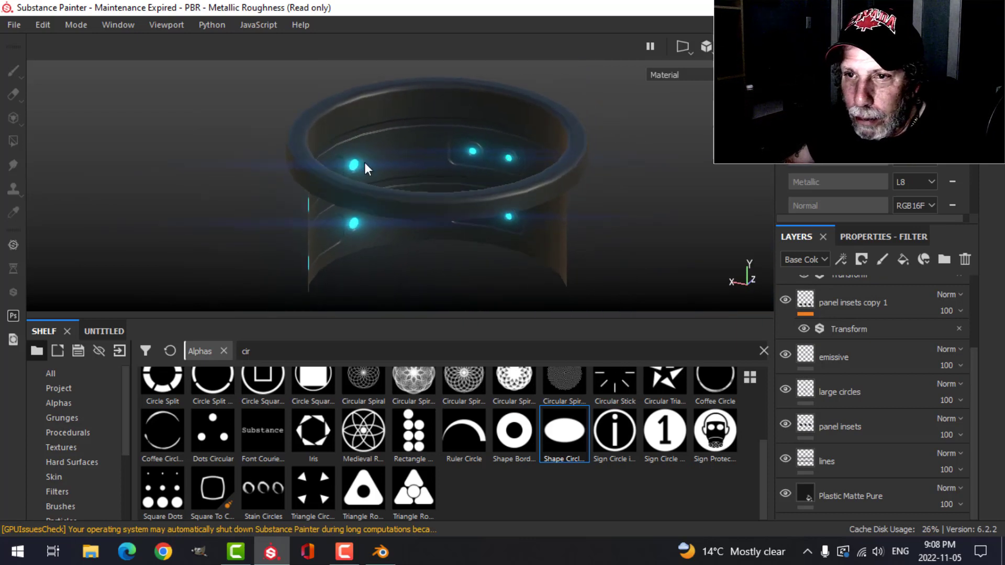
# - Open the texture export settings and bring up the PBR Metallic Roughness output template for editing
pyautogui.click(13, 25)
pyautogui.click(59, 284)
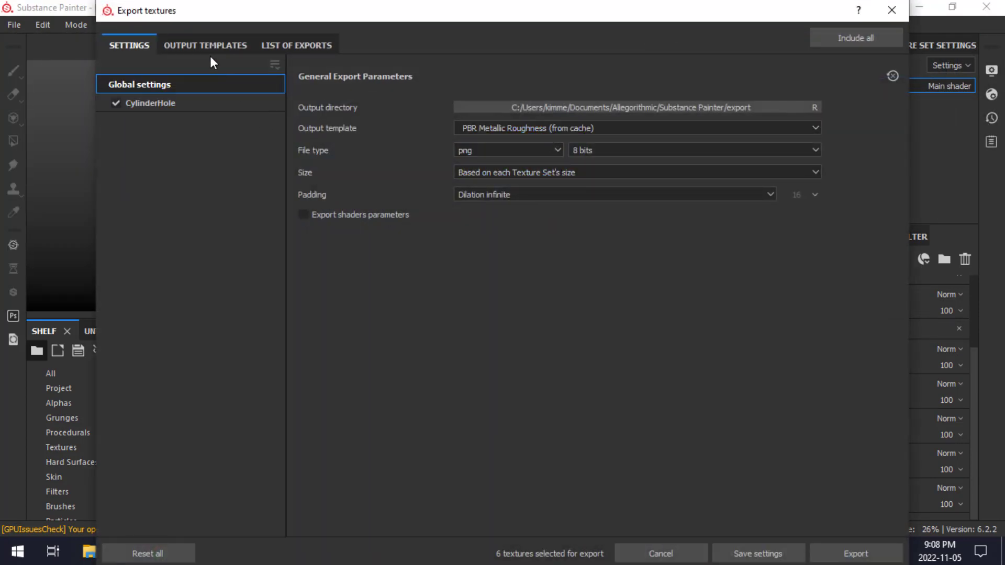
pyautogui.click(208, 51)
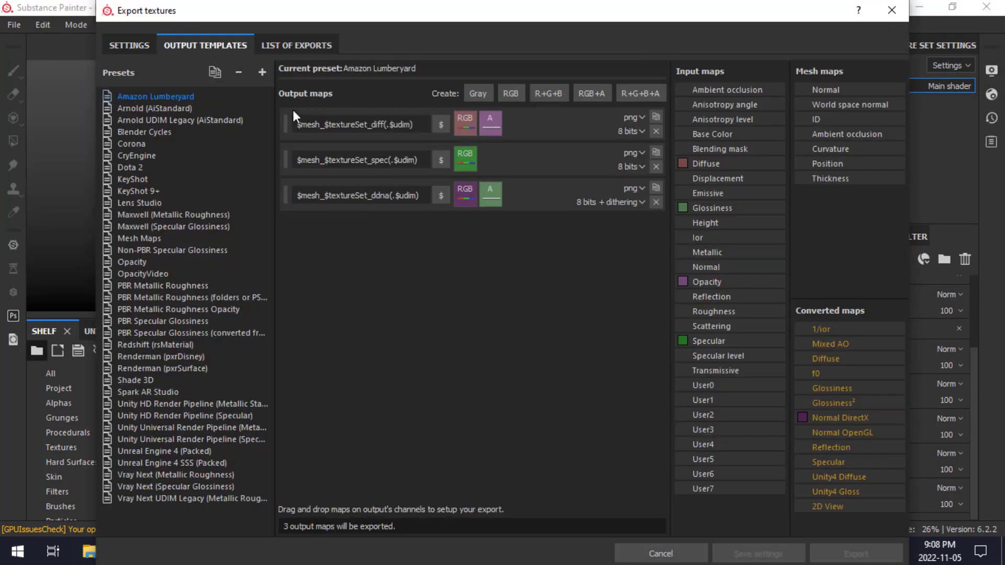
pyautogui.click(165, 286)
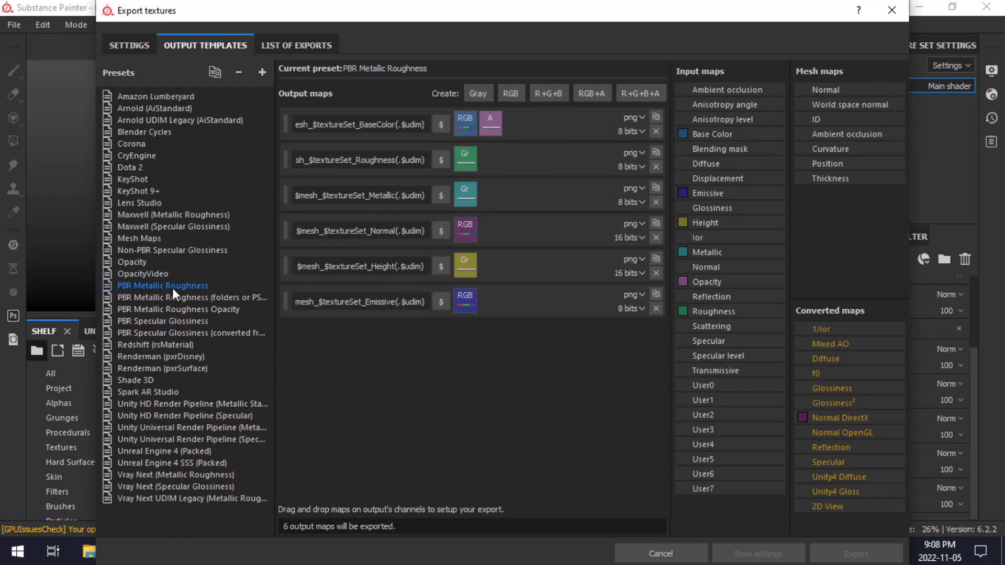
# - Assign the converted Normal OpenGL map to the RGB channels of the template's Normal output map
pyautogui.click(350, 303)
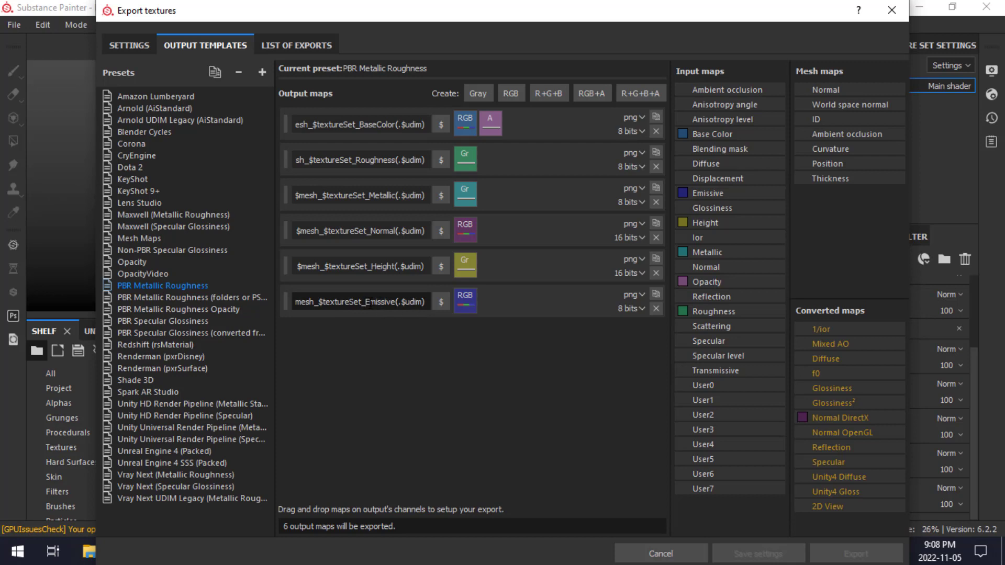
pyautogui.press('Tab')
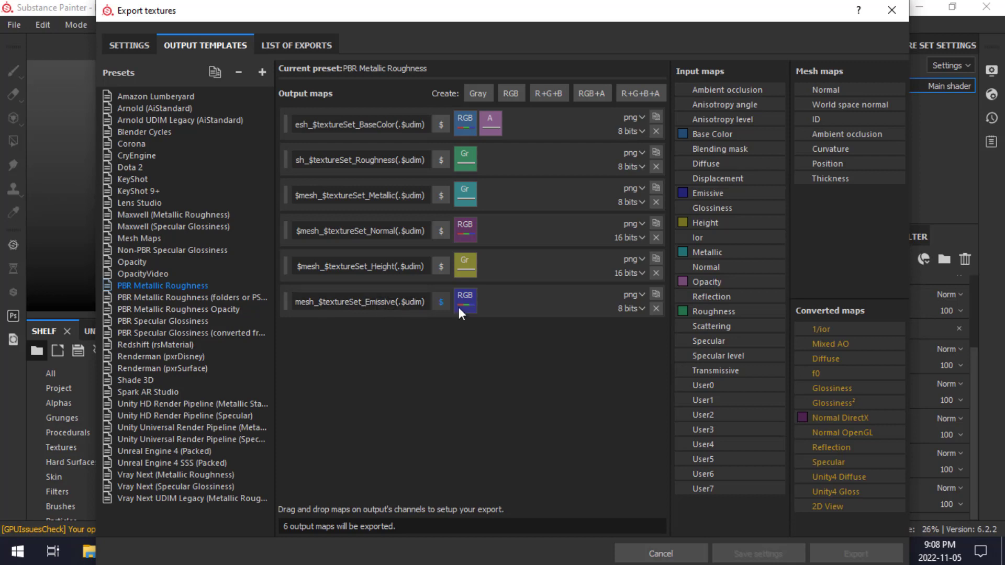
pyautogui.click(367, 231)
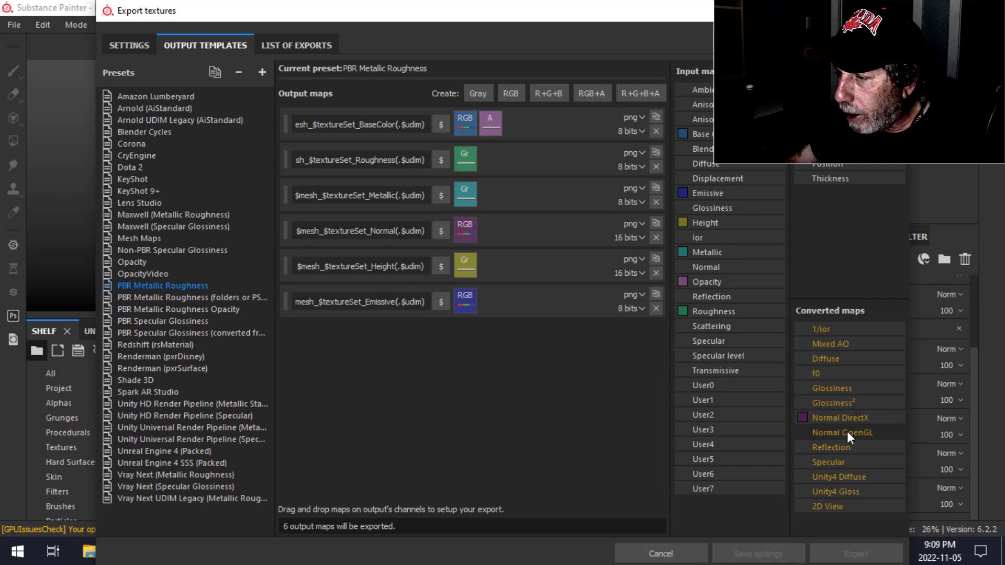
pyautogui.moveTo(847, 432); pyautogui.dragTo(473, 228)
pyautogui.click(507, 254)
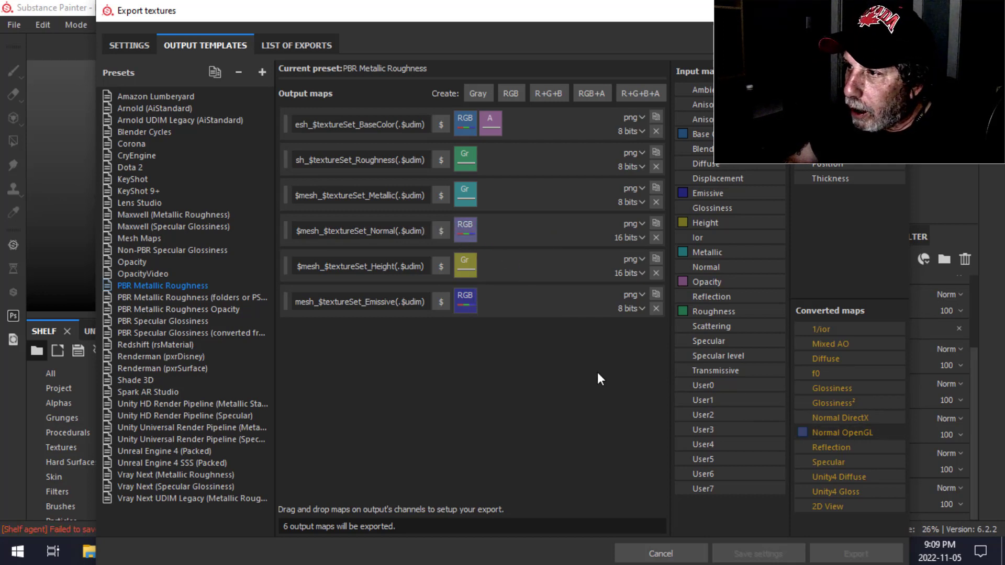
# - Choose PBR Metallic Roughness as the output template for the export and move the export dialog clear of the screen edge
pyautogui.click(138, 45)
pyautogui.click(584, 128)
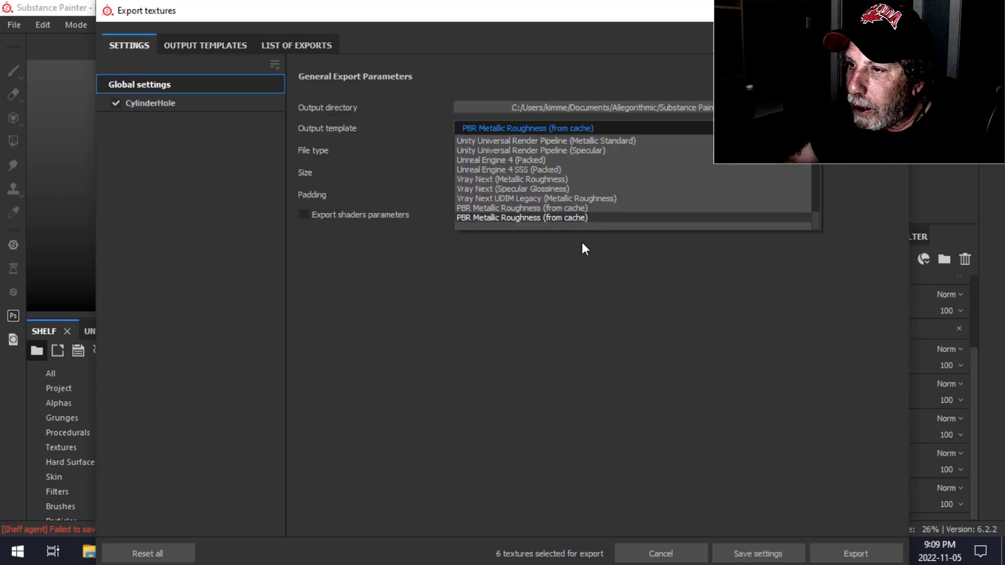
pyautogui.scroll(5, 570, 203)
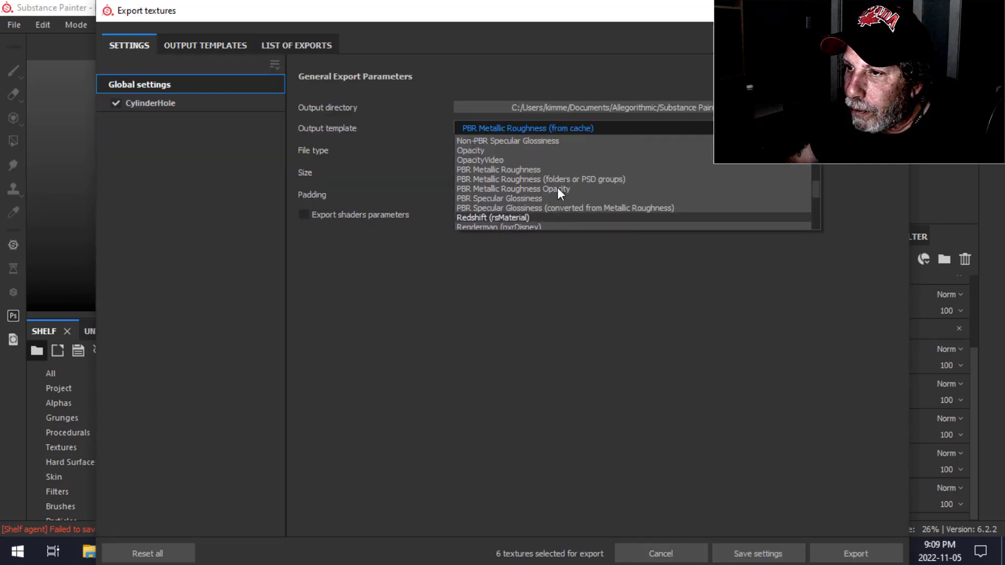
pyautogui.click(522, 169)
pyautogui.moveTo(636, 10); pyautogui.dragTo(564, 63)
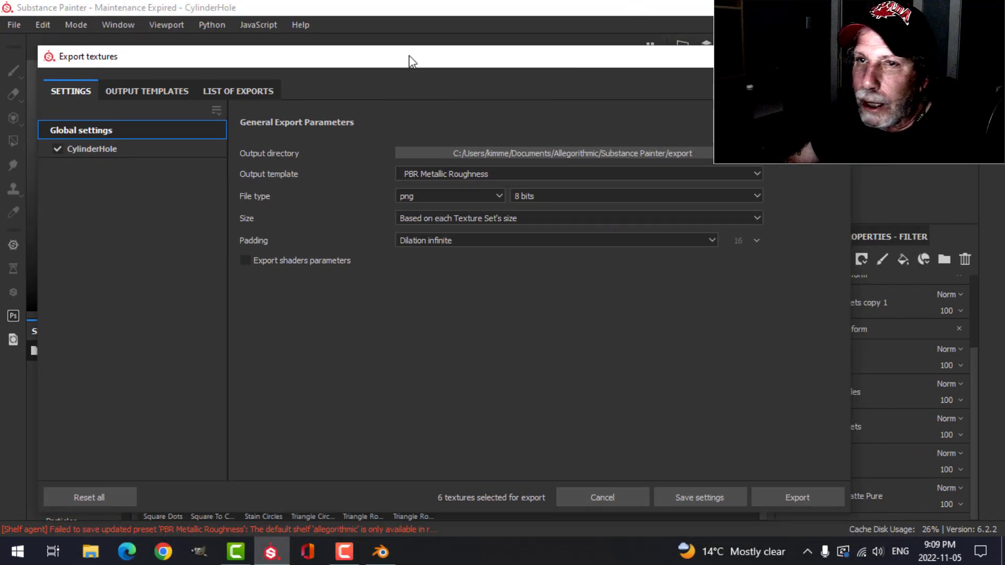
pyautogui.moveTo(409, 56); pyautogui.dragTo(432, 49)
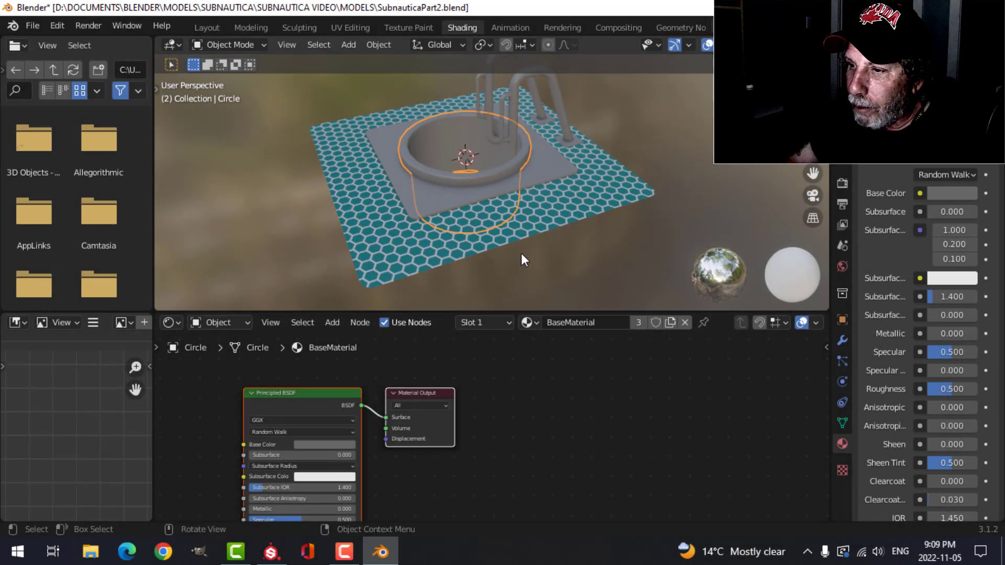
# - In Blender, unlink BaseMaterial from the selected Circle object and create a new material named "CylinderHole"
pyautogui.click(684, 322)
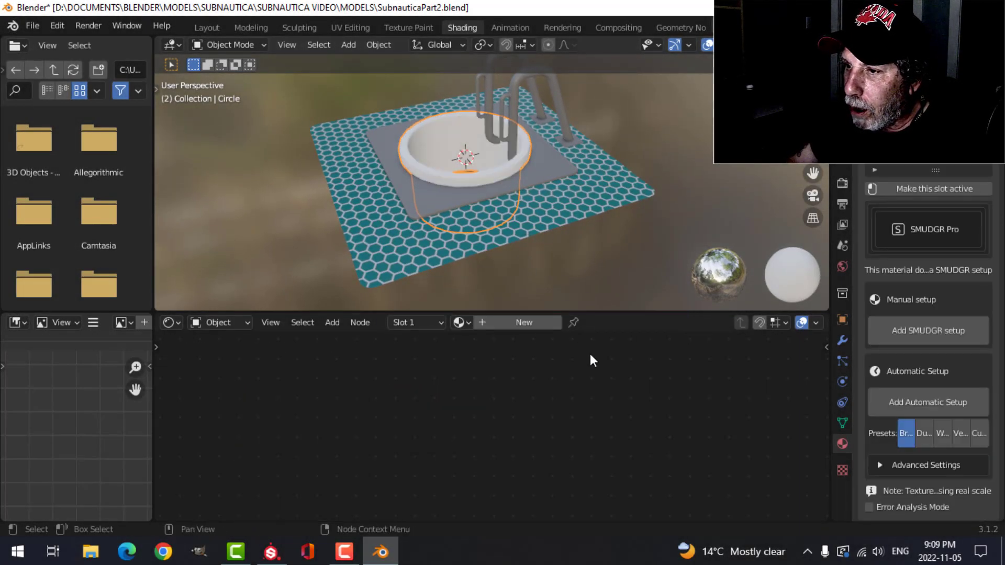
pyautogui.click(533, 322)
pyautogui.click(584, 321)
pyautogui.write('CylinderHole')
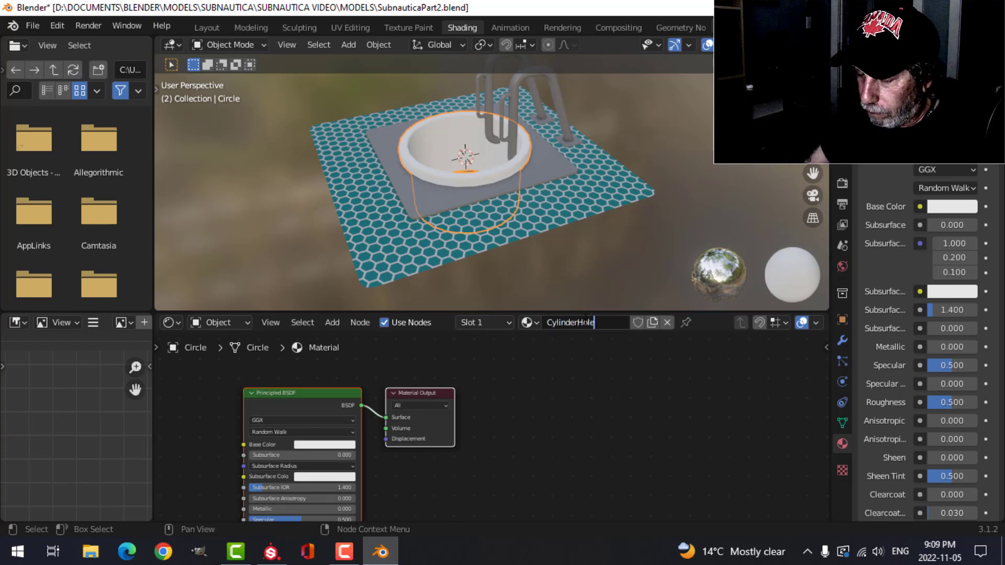
pyautogui.press('Return')
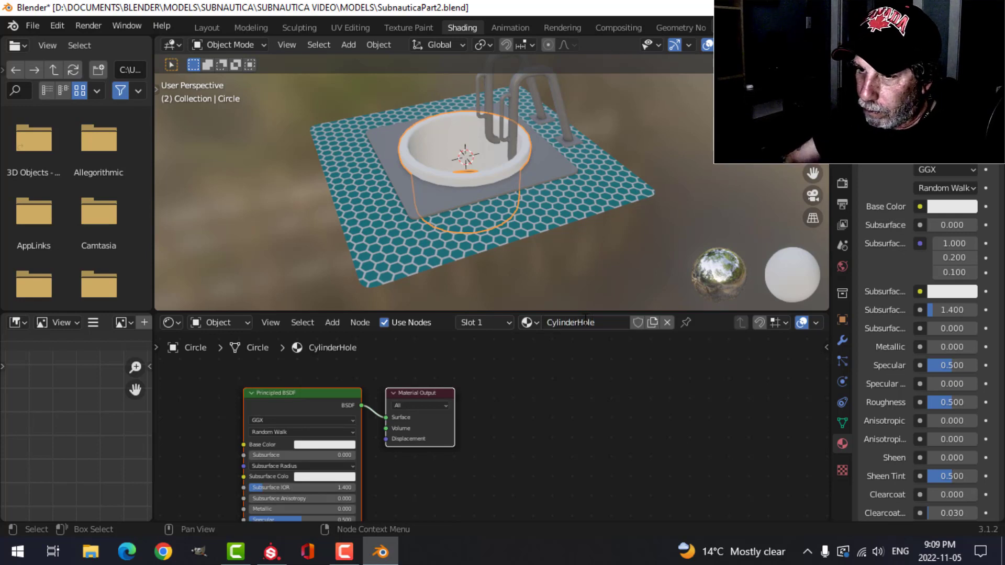
# - Run Principled Texture Setup on the Principled BSDF with the CylinderHole BaseColor, Height, Metallic, Normal and Roughness images, leaving out Emissive
pyautogui.click(309, 404)
pyautogui.scroll(-3, 314, 403)
pyautogui.moveTo(357, 396); pyautogui.dragTo(543, 370, button='middle')
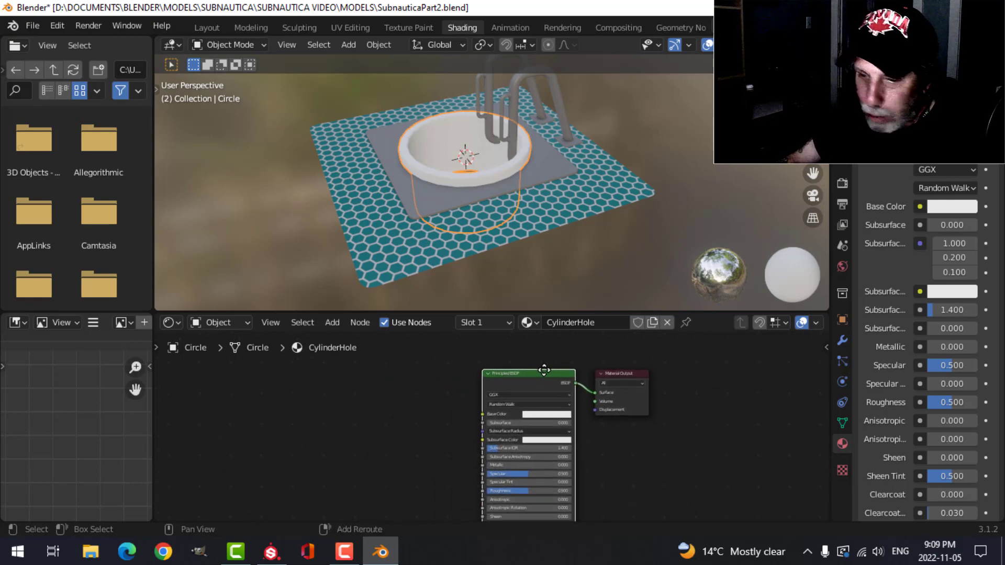
pyautogui.scroll(1, 541, 370)
pyautogui.hotkey('ctrl', 'shift', 't')
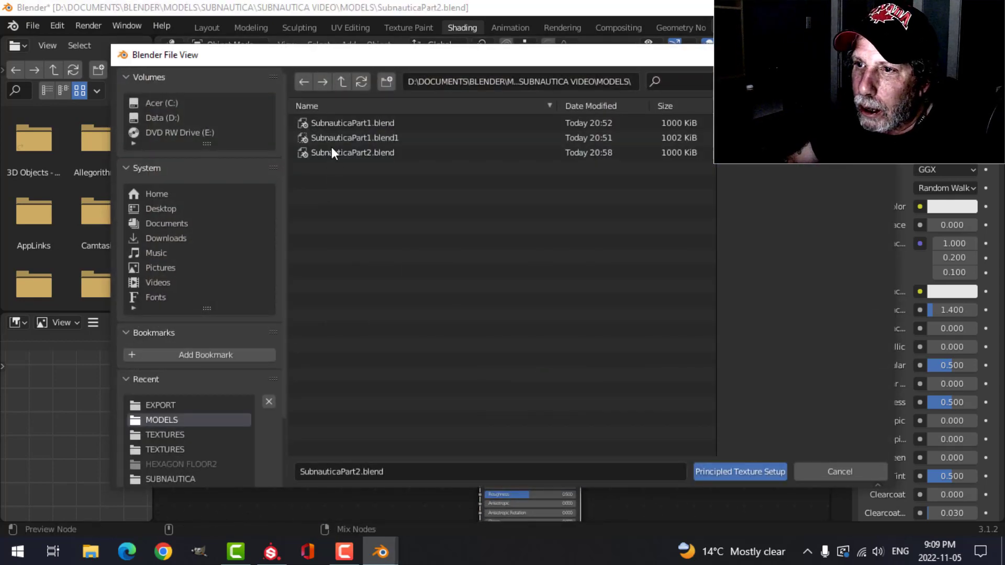
pyautogui.click(171, 435)
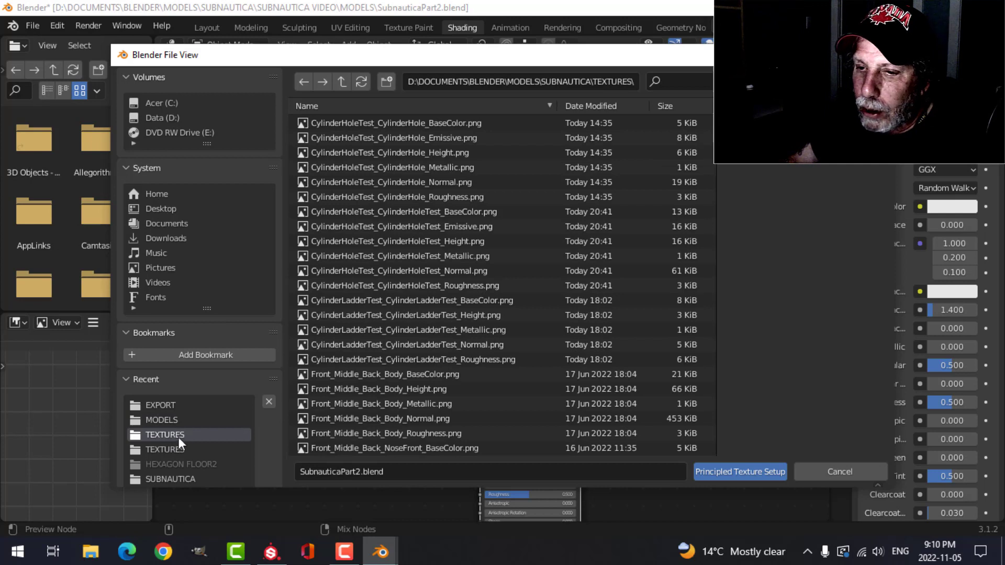
pyautogui.click(177, 449)
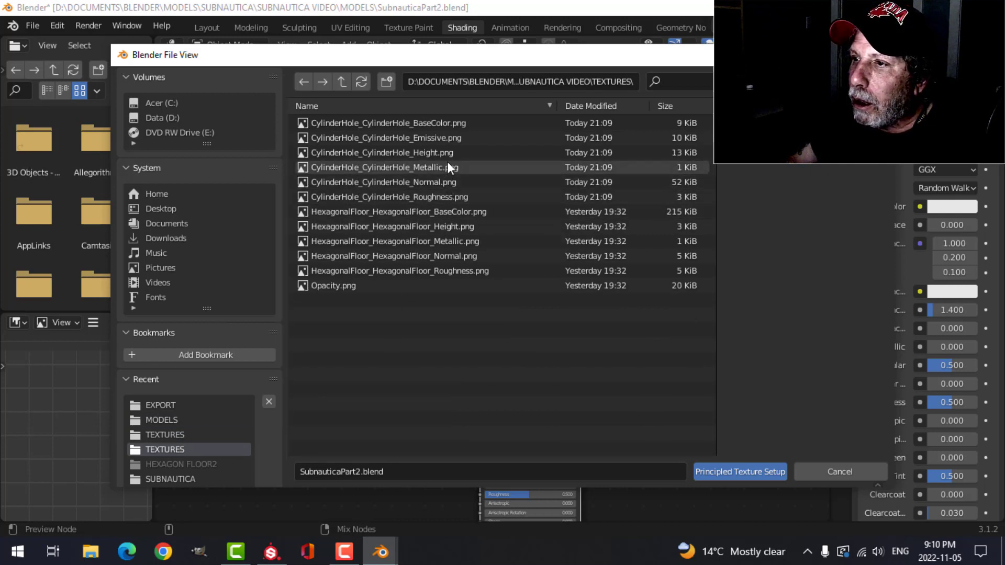
pyautogui.click(413, 124)
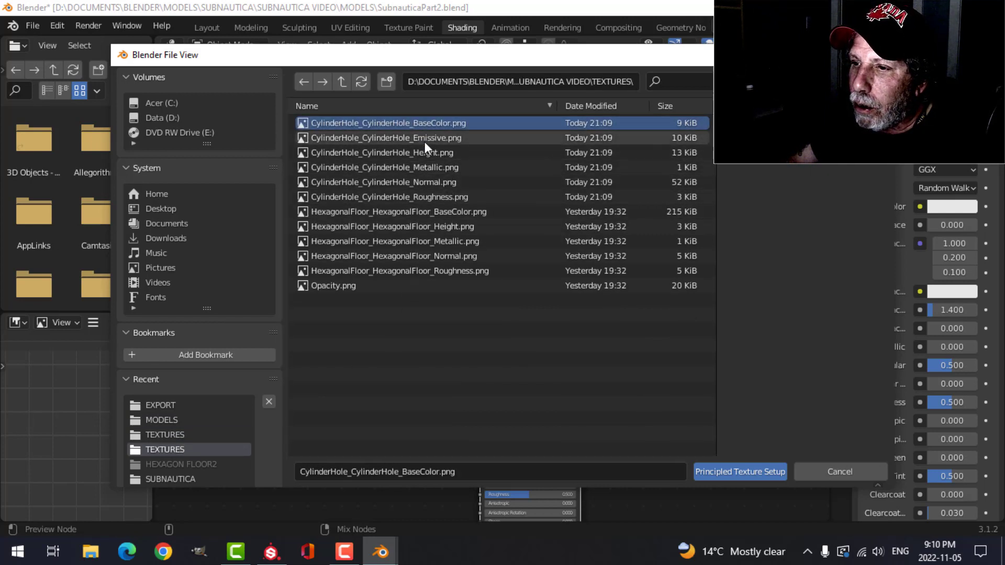
pyautogui.keyDown('shift'); pyautogui.click(434, 197); pyautogui.keyUp('shift')
pyautogui.keyDown('ctrl'); pyautogui.click(443, 138); pyautogui.keyUp('ctrl')
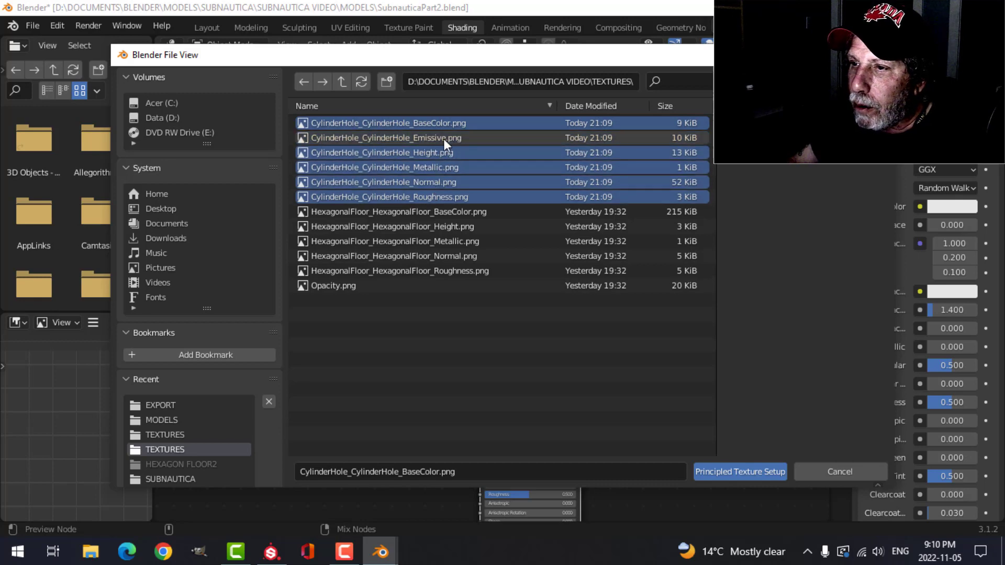
pyautogui.click(739, 476)
# - Examine the panel details on the cylinder's inner wall and their position relative to the ladder
pyautogui.scroll(3, 523, 183)
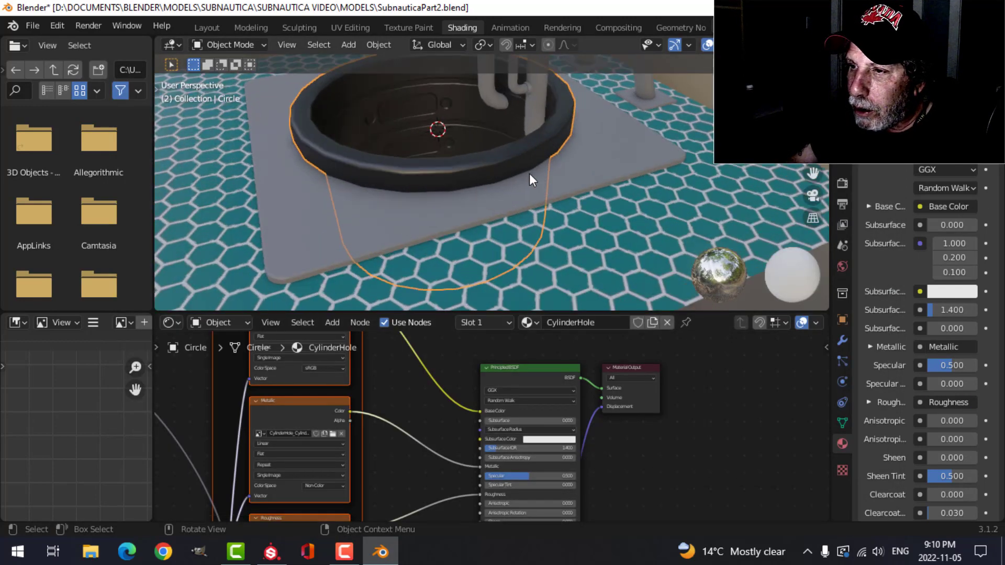
pyautogui.scroll(3, 497, 149)
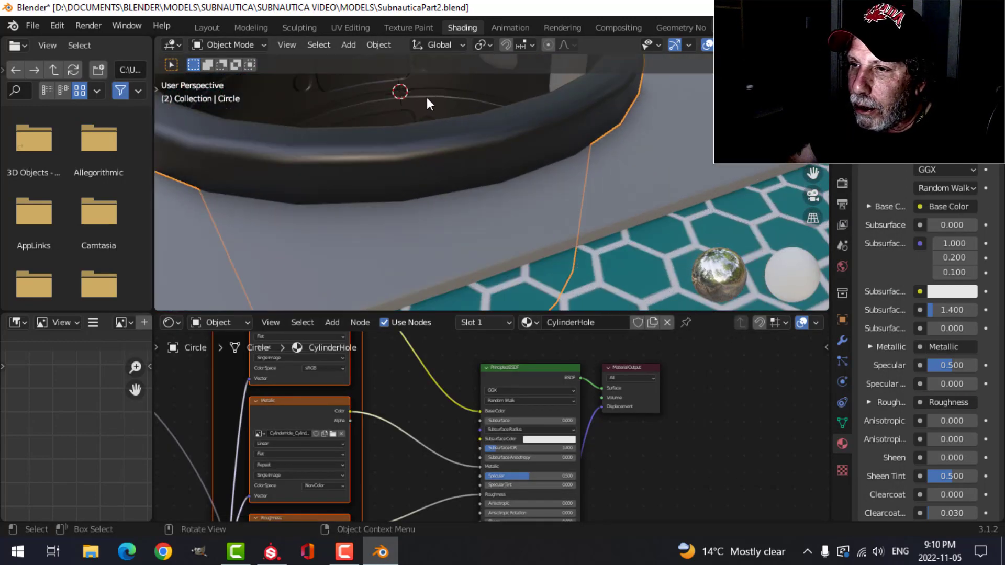
pyautogui.moveTo(425, 95); pyautogui.dragTo(515, 128, button='middle')
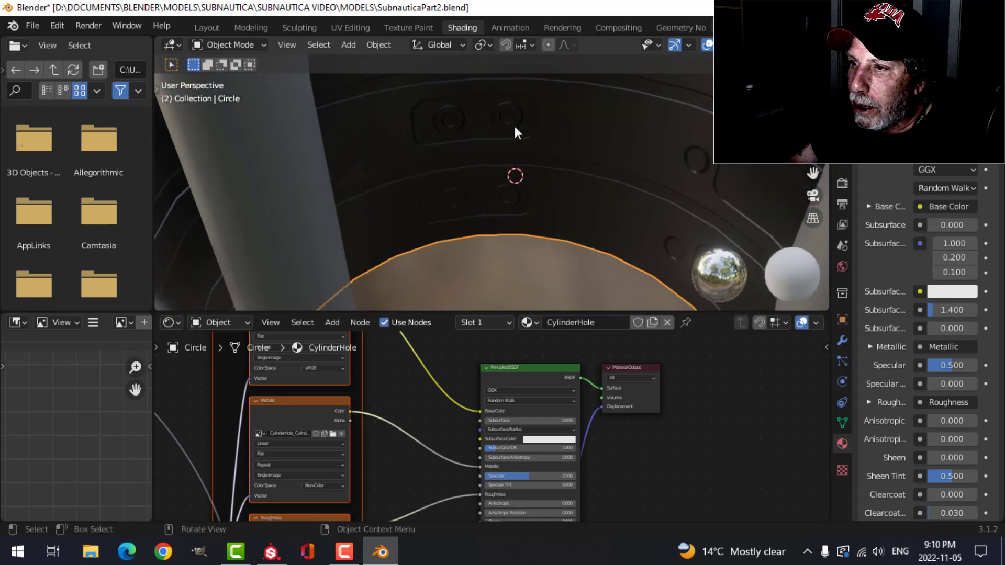
pyautogui.scroll(-4, 514, 127)
pyautogui.moveTo(486, 169); pyautogui.dragTo(709, 171, button='middle')
pyautogui.scroll(1, 529, 175)
pyautogui.moveTo(529, 175); pyautogui.dragTo(618, 140, button='middle')
pyautogui.scroll(-5, 570, 195)
# - Hide the grey base plate and the hexagonal floor so the whole cylinder is exposed
pyautogui.click(619, 140)
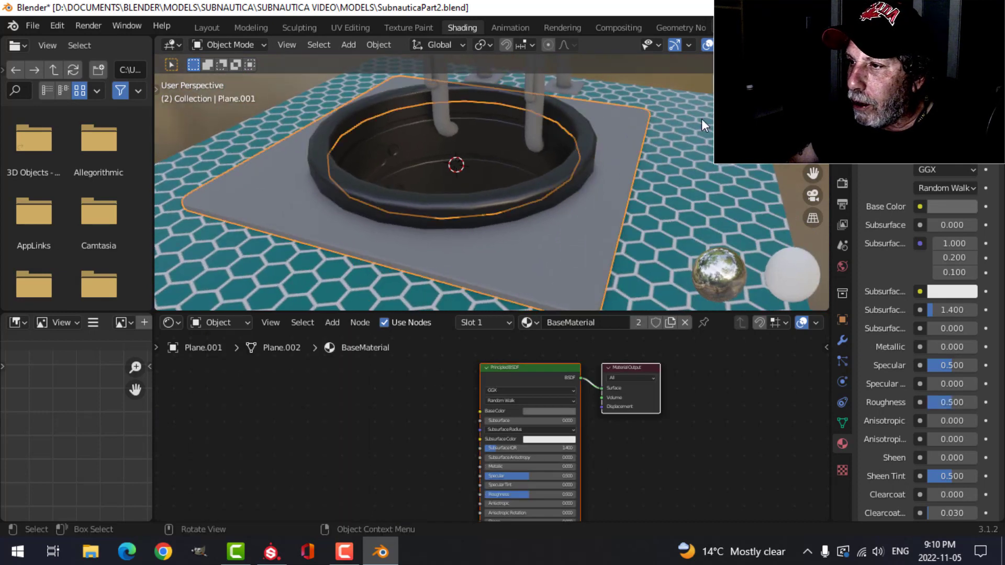
pyautogui.keyDown('shift'); pyautogui.click(702, 125); pyautogui.keyUp('shift')
pyautogui.press('h')
pyautogui.moveTo(550, 161); pyautogui.dragTo(544, 133, button='middle')
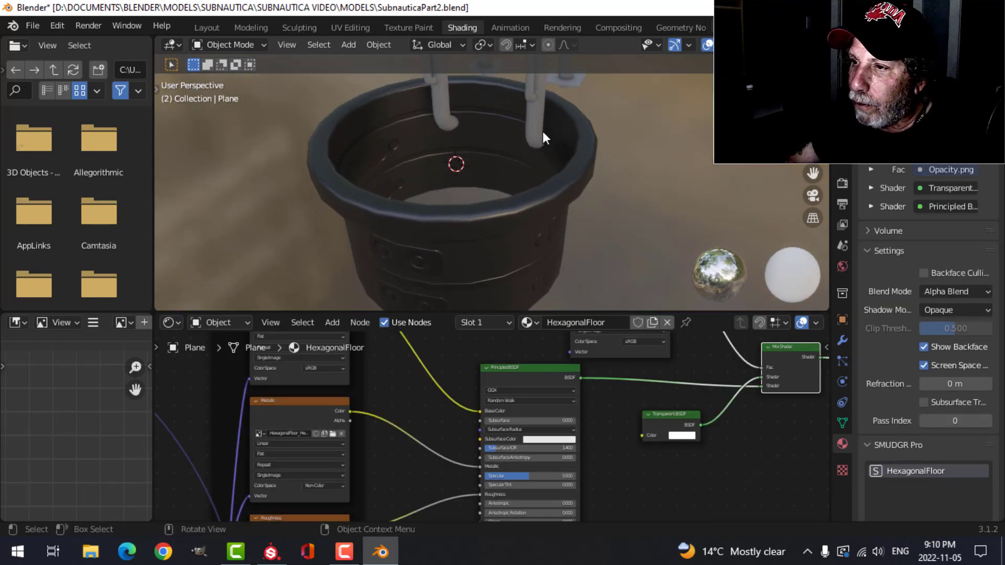
# - Snap the 3D cursor to the center of the cylinder's bottom edge loop in Edit Mode and return to Object Mode
pyautogui.click(479, 183)
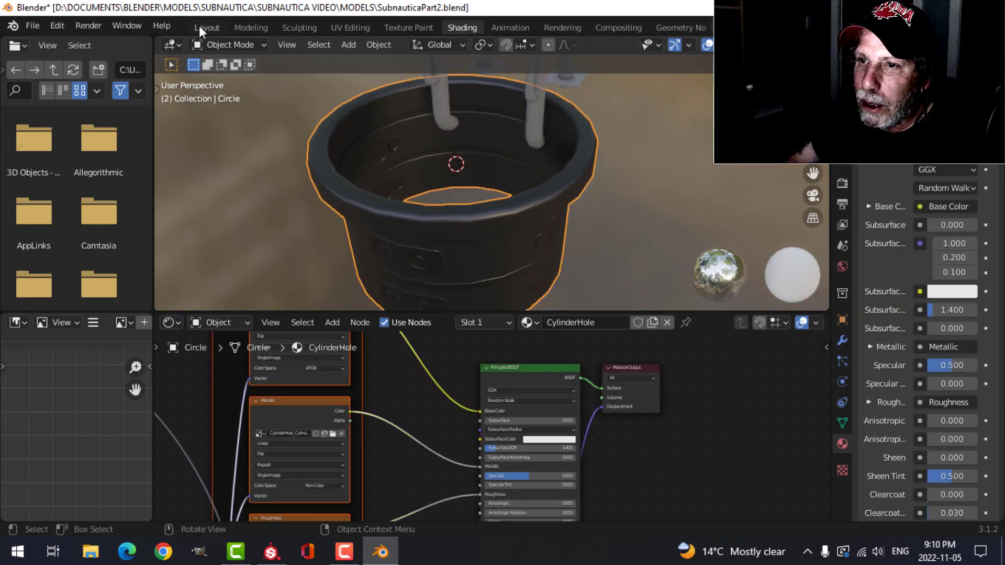
pyautogui.click(201, 27)
pyautogui.press('KP_Divide')
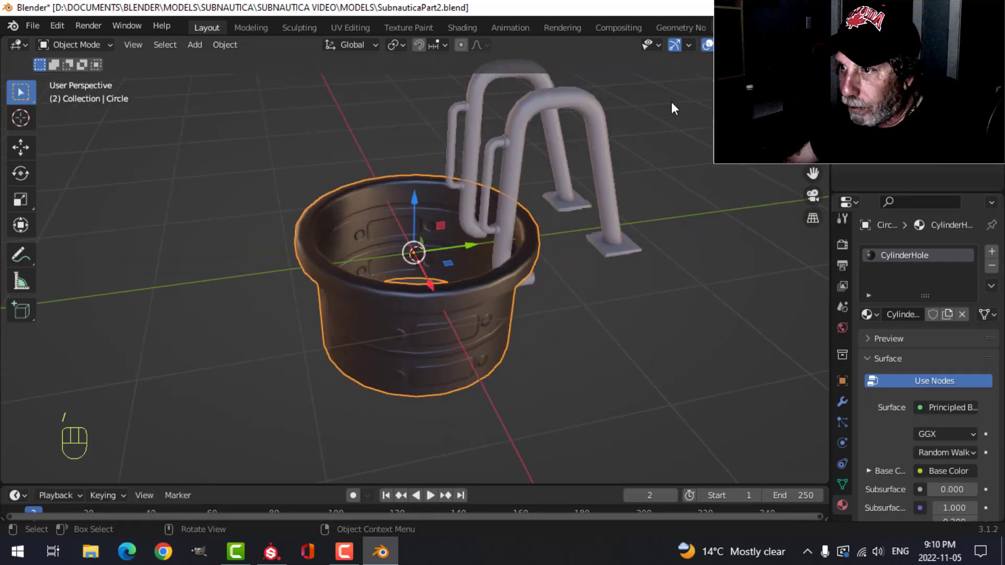
pyautogui.press('Tab')
pyautogui.moveTo(499, 370); pyautogui.dragTo(468, 327, button='middle')
pyautogui.hotkey('alt', 'a')
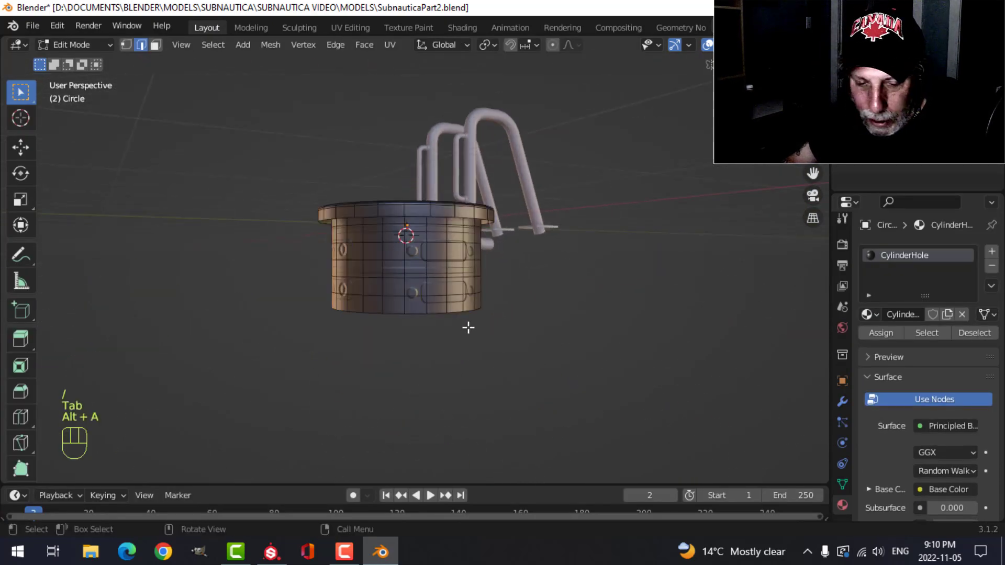
pyautogui.hotkey('shift', 's')
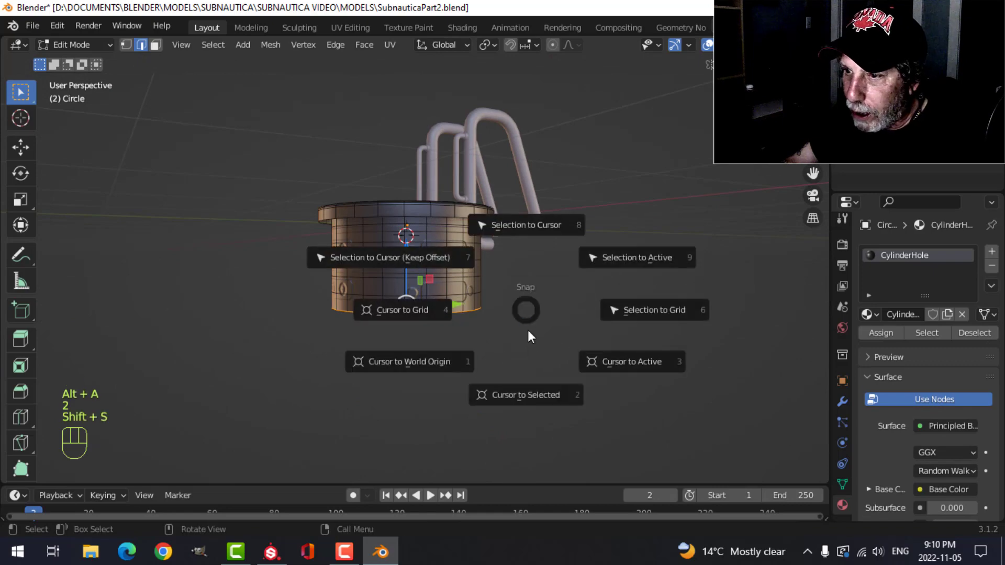
pyautogui.click(527, 396)
pyautogui.press('Tab')
# - Set the pivot point to 3D Cursor and rotate the cylinder about 183° around the global Z axis
pyautogui.click(403, 45)
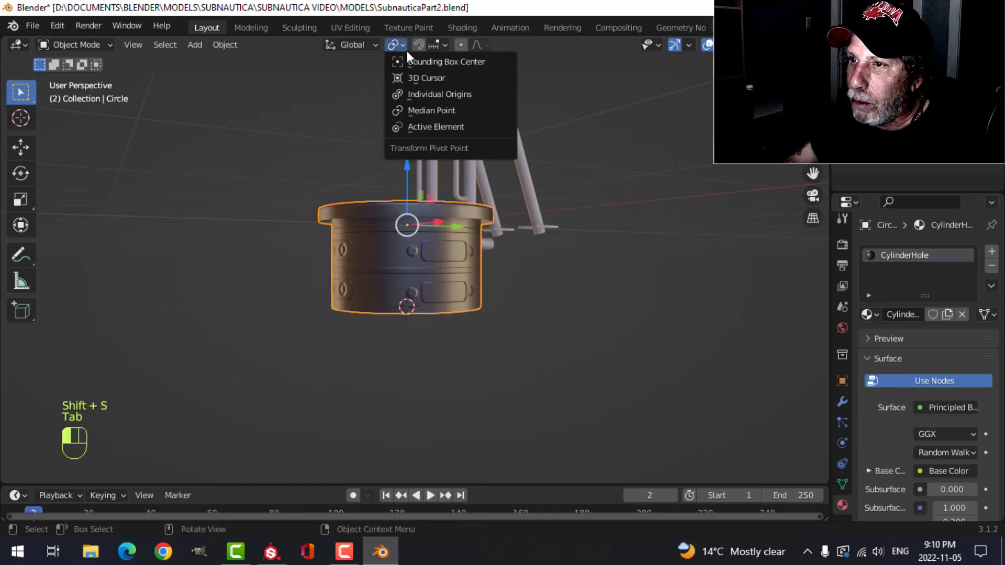
pyautogui.click(420, 80)
pyautogui.moveTo(476, 200); pyautogui.dragTo(526, 258, button='middle')
pyautogui.press('r')
pyautogui.press('z')
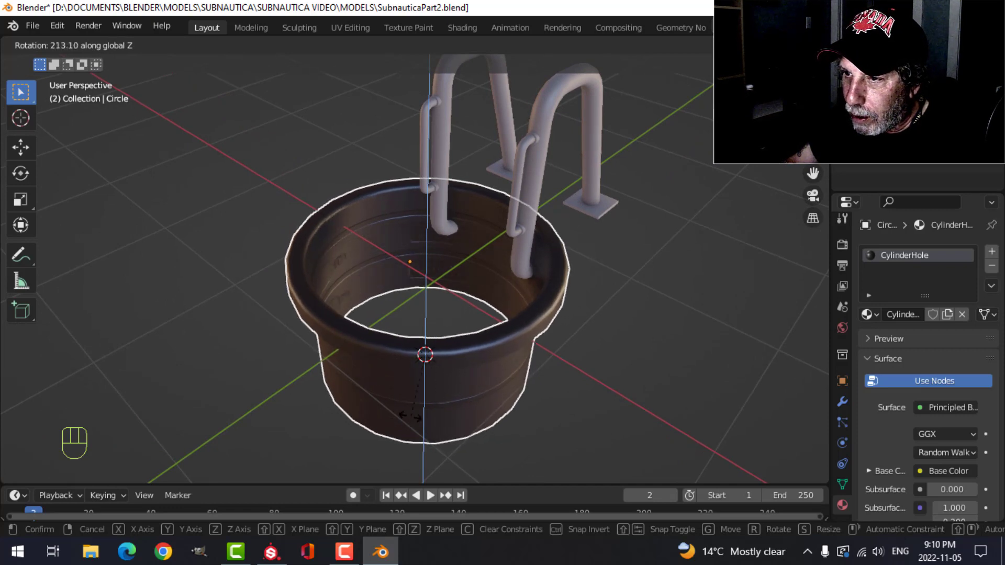
pyautogui.click(378, 403)
# - Rotate the cylinder about -3.85° around the global Z axis to center a panel between the ladder rails
pyautogui.keyDown('shift'); pyautogui.moveTo(457, 277); pyautogui.dragTo(511, 265, button='middle'); pyautogui.keyUp('shift')
pyautogui.scroll(5, 538, 272)
pyautogui.press('r')
pyautogui.press('z')
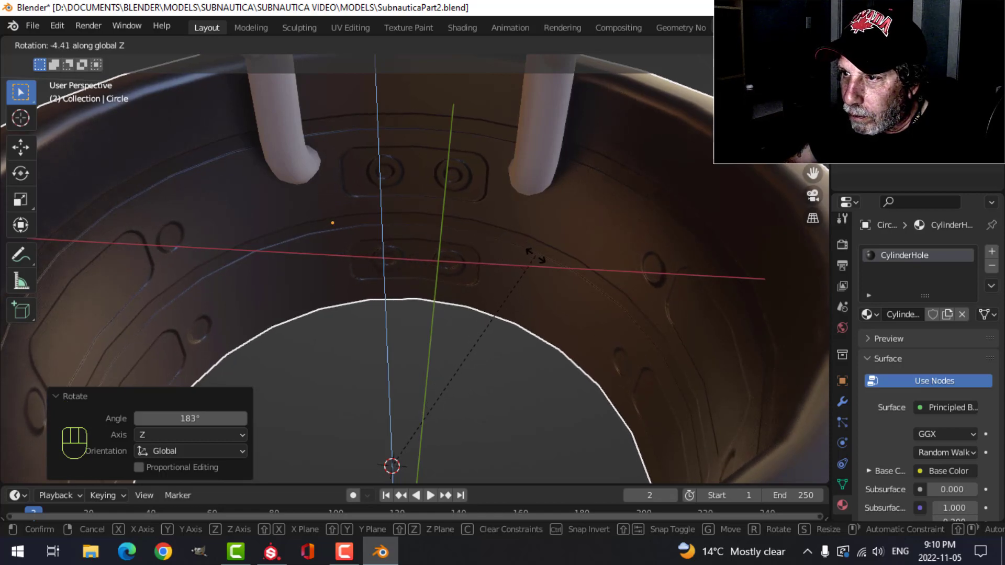
pyautogui.click(536, 251)
pyautogui.scroll(-5, 518, 241)
pyautogui.moveTo(518, 241); pyautogui.dragTo(498, 235, button='middle')
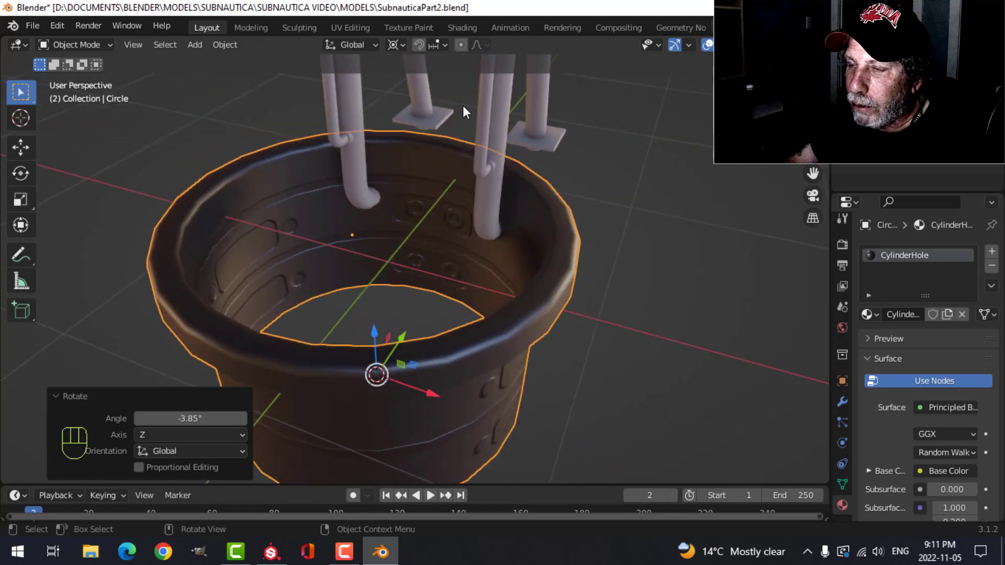
# - Unhide the base plate and hexagonal floor, leaving only the cylinder selected
pyautogui.scroll(-2, 579, 207)
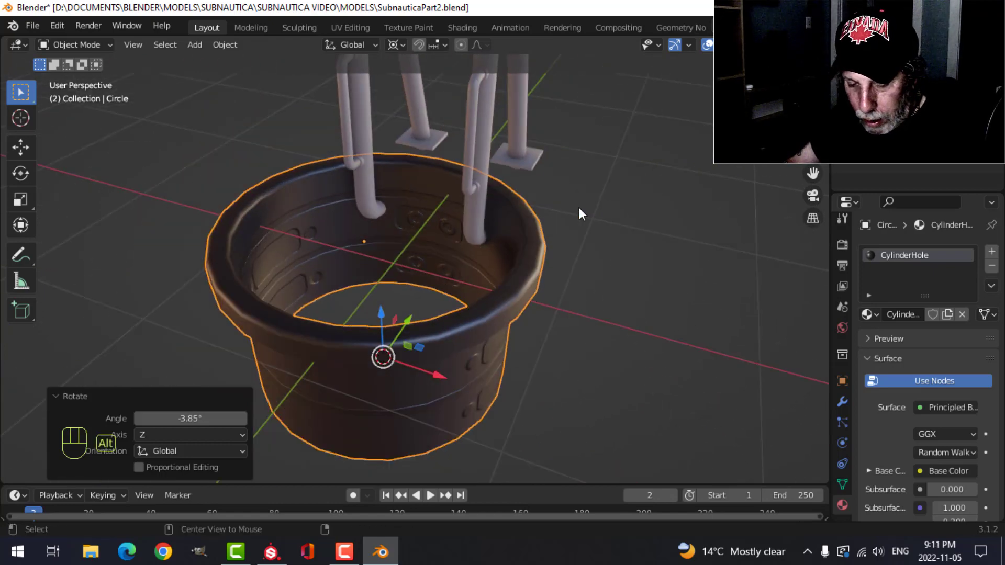
pyautogui.hotkey('alt', 'h')
pyautogui.hotkey('alt', 'a')
pyautogui.scroll(2, 567, 199)
pyautogui.click(567, 201)
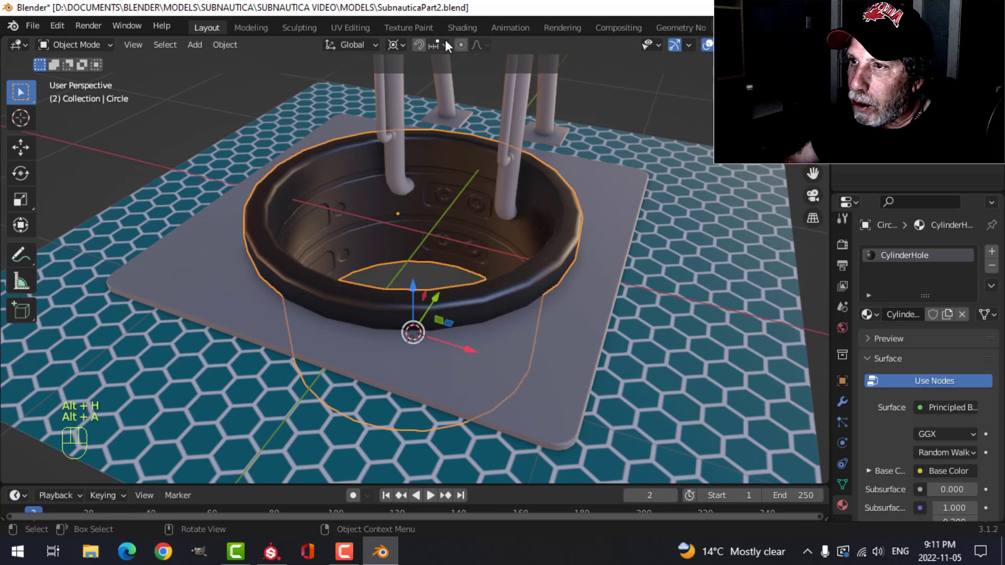
# - In the CylinderHole node setup, move the Material Output node farther from the Principled BSDF to make room between them
pyautogui.click(463, 28)
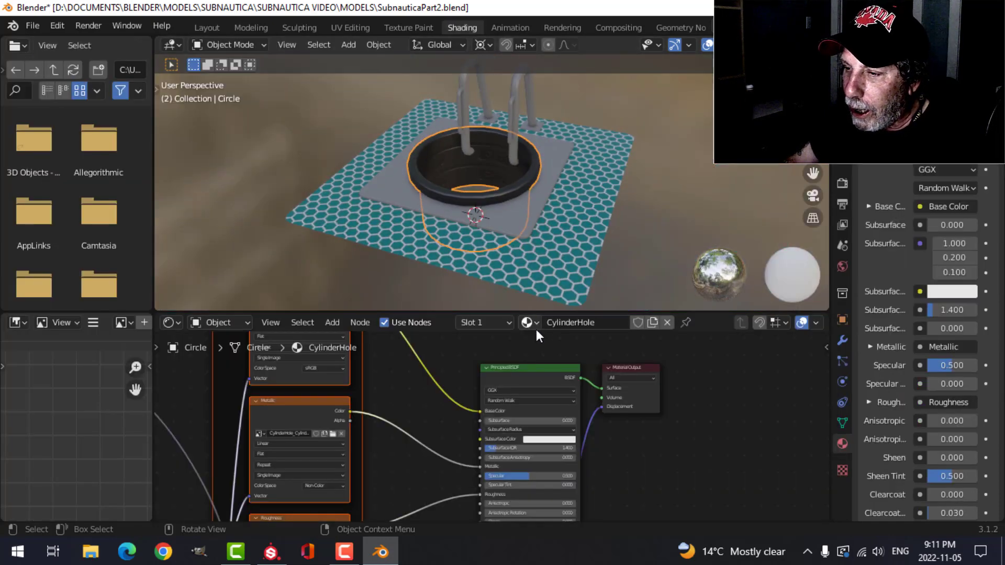
pyautogui.scroll(-1, 423, 406)
pyautogui.scroll(4, 529, 233)
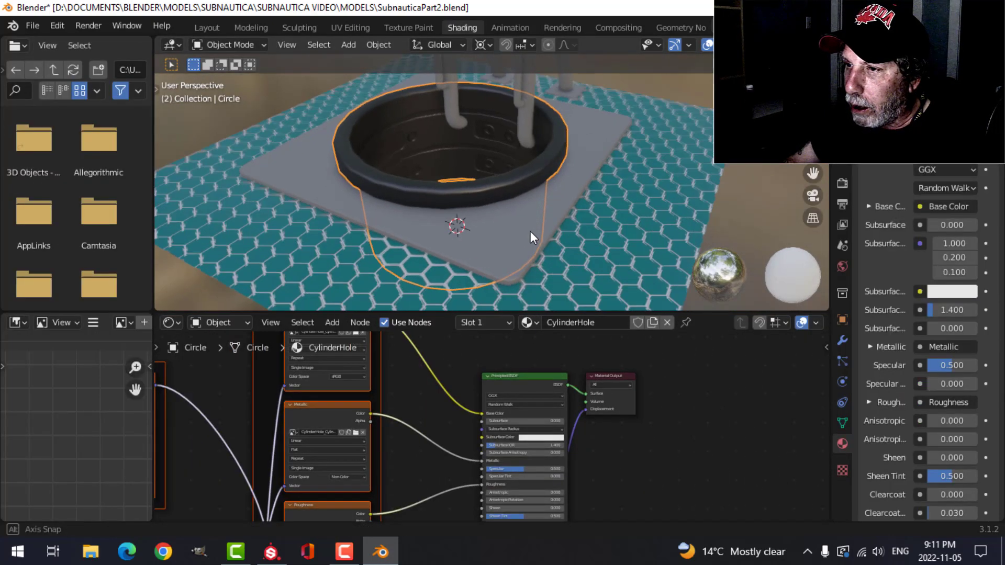
pyautogui.scroll(-1, 697, 408)
pyautogui.moveTo(696, 406); pyautogui.dragTo(547, 442, button='middle')
pyautogui.scroll(1, 523, 427)
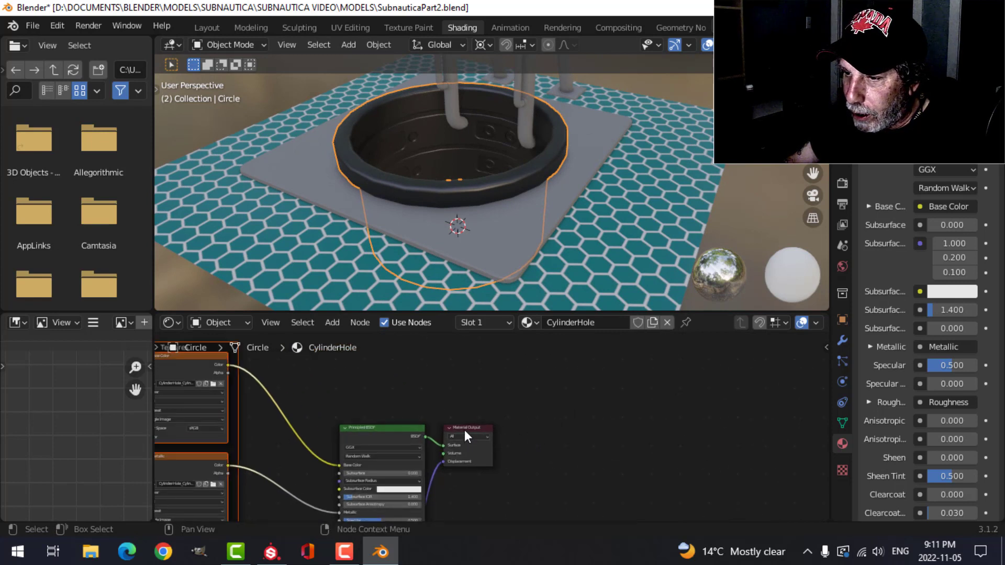
pyautogui.moveTo(464, 430); pyautogui.dragTo(718, 412)
pyautogui.scroll(1, 529, 406)
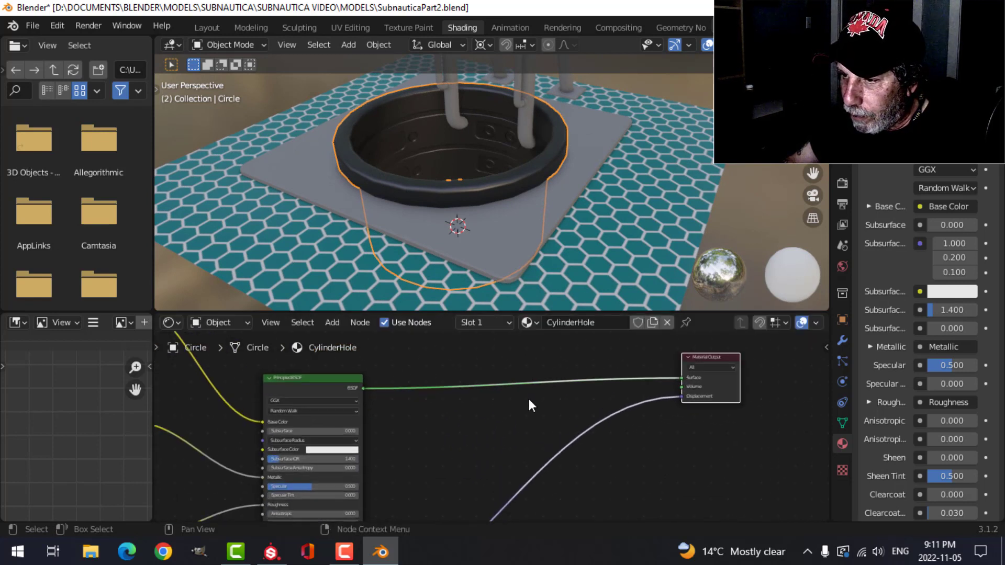
# - Insert an Add Shader node on the link between the Principled BSDF and the Material Output's Surface input
pyautogui.hotkey('shift', 'a')
pyautogui.moveTo(476, 426)
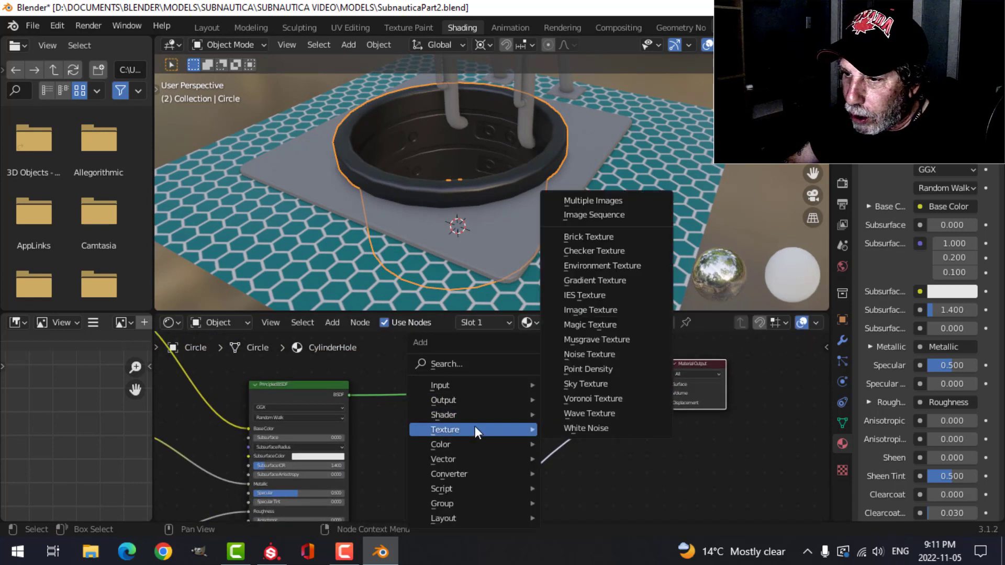
pyautogui.moveTo(498, 414)
pyautogui.click(610, 193)
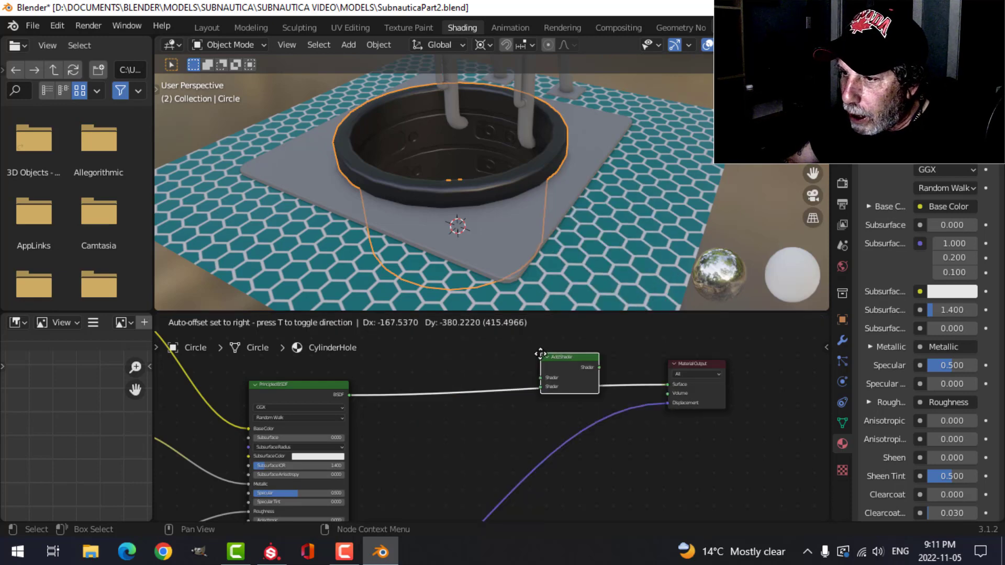
pyautogui.click(540, 354)
pyautogui.scroll(3, 514, 403)
pyautogui.moveTo(514, 404); pyautogui.dragTo(532, 440, button='middle')
# - Add an Emission node below the main shader link and connect it to the Add Shader's second Shader input
pyautogui.hotkey('shift', 'a')
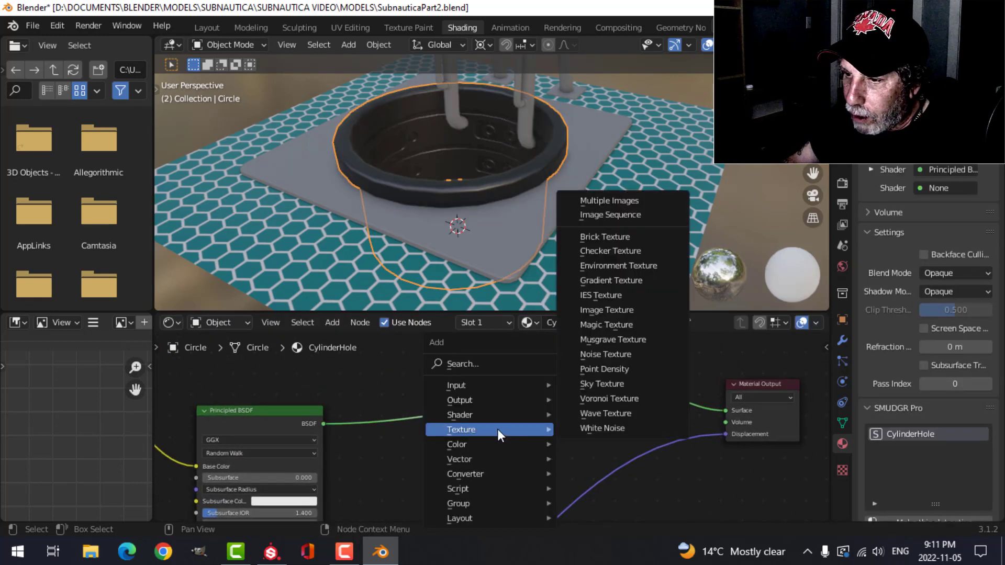
pyautogui.moveTo(491, 410)
pyautogui.click(621, 222)
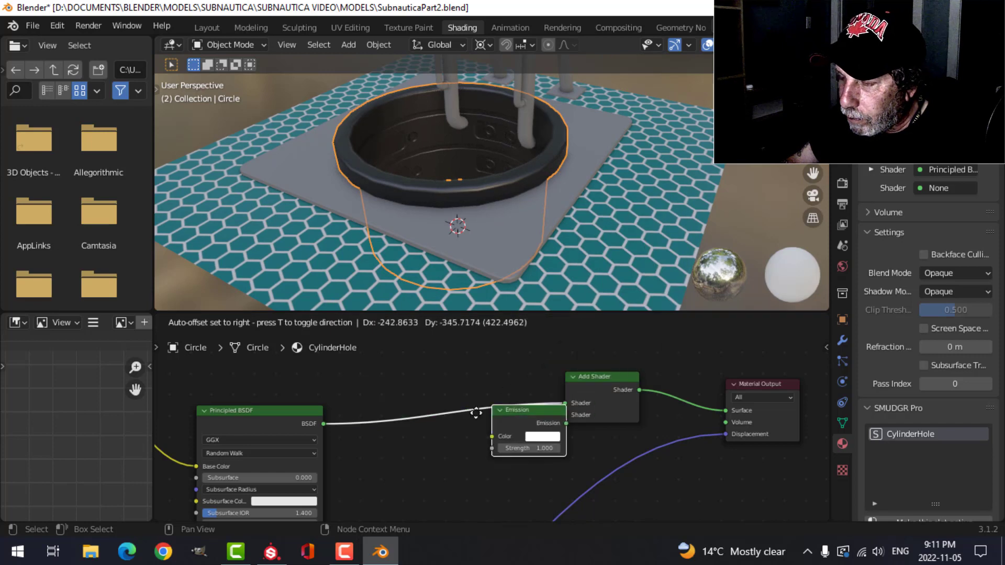
pyautogui.click(495, 459)
pyautogui.scroll(2, 495, 458)
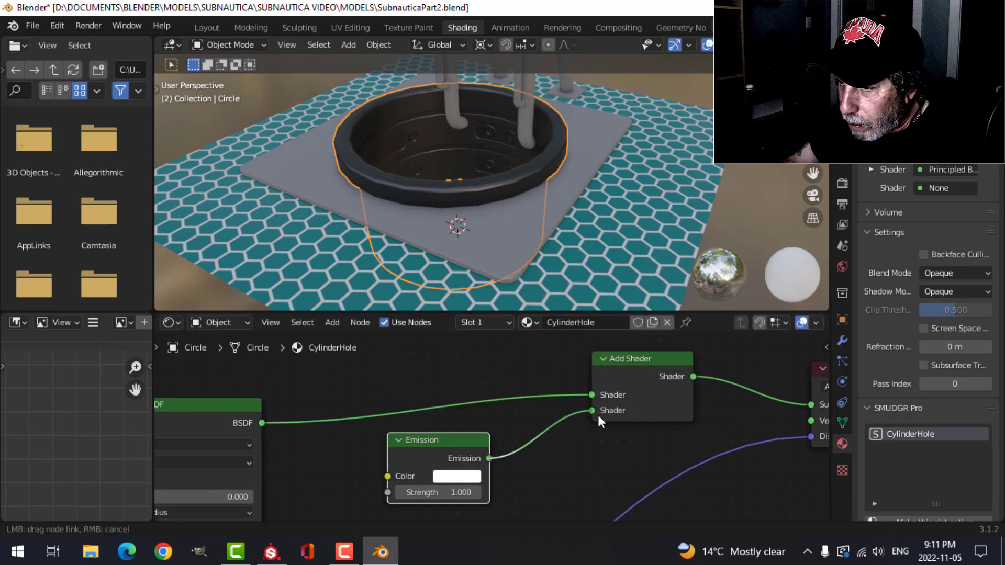
pyautogui.moveTo(598, 413); pyautogui.dragTo(598, 413)
pyautogui.moveTo(460, 440); pyautogui.dragTo(506, 442)
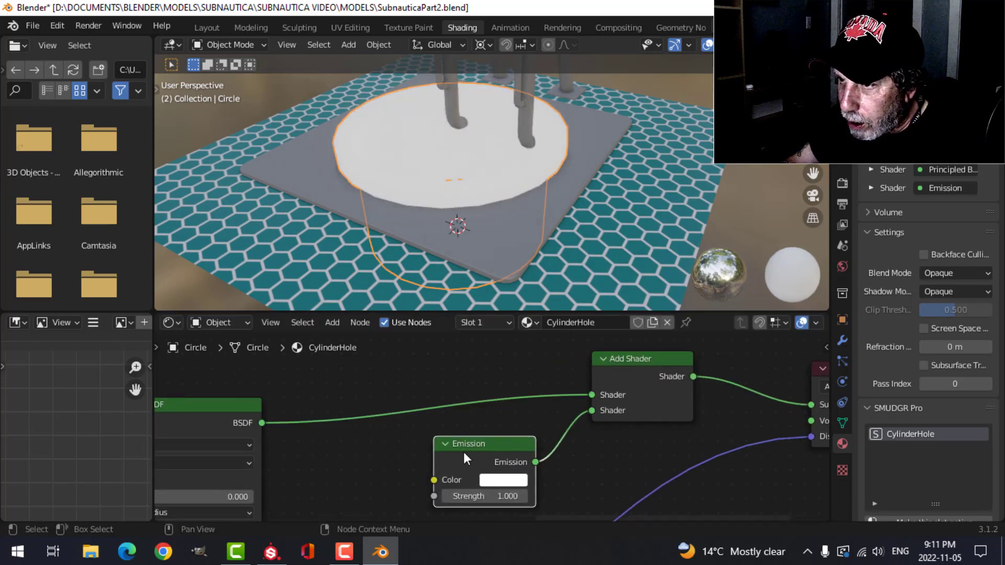
# - Add an Image Texture node between the Principled BSDF and Emission nodes, shifting the Emission node to make room
pyautogui.scroll(-2, 394, 451)
pyautogui.moveTo(394, 451); pyautogui.dragTo(529, 455, button='middle')
pyautogui.scroll(-1, 475, 480)
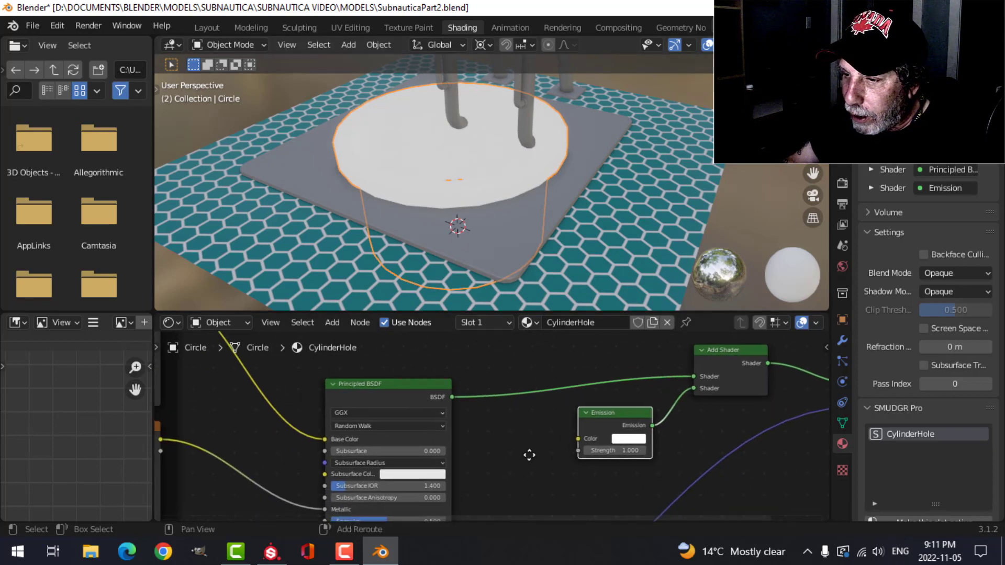
pyautogui.hotkey('shift', 'a')
pyautogui.moveTo(482, 432)
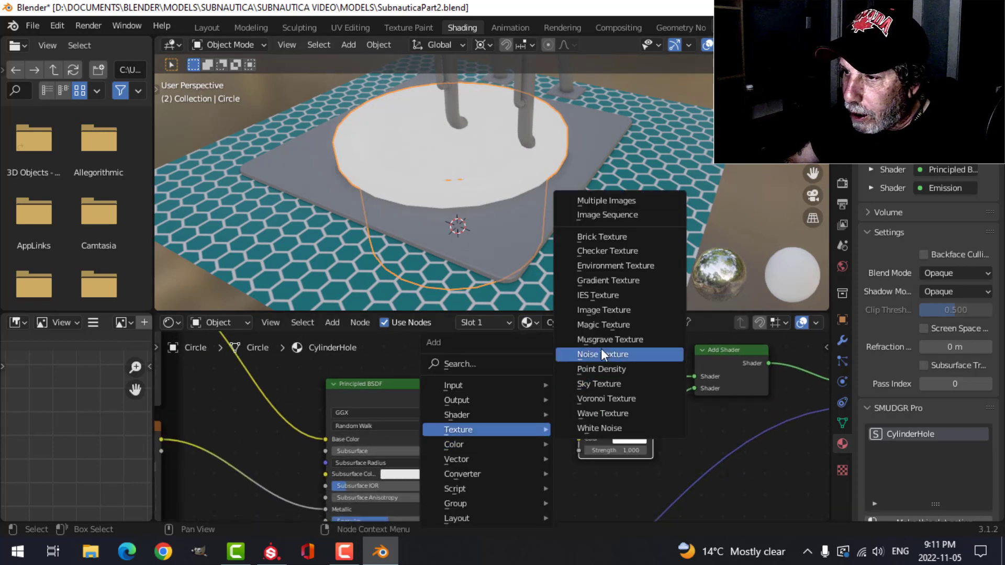
pyautogui.click(611, 307)
pyautogui.click(468, 427)
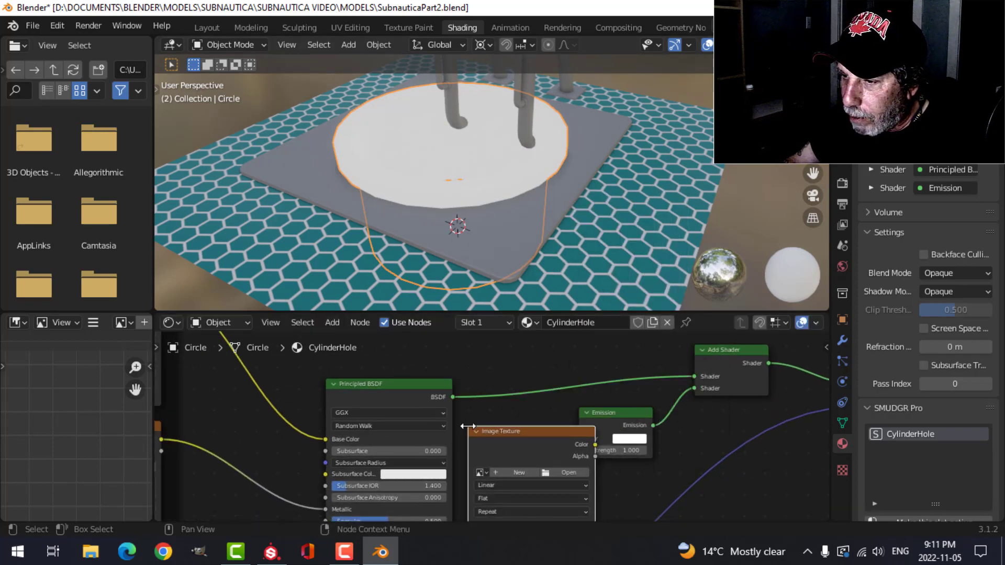
pyautogui.moveTo(628, 414); pyautogui.dragTo(667, 420)
pyautogui.moveTo(563, 497); pyautogui.dragTo(530, 448, button='middle')
pyautogui.scroll(2, 530, 448)
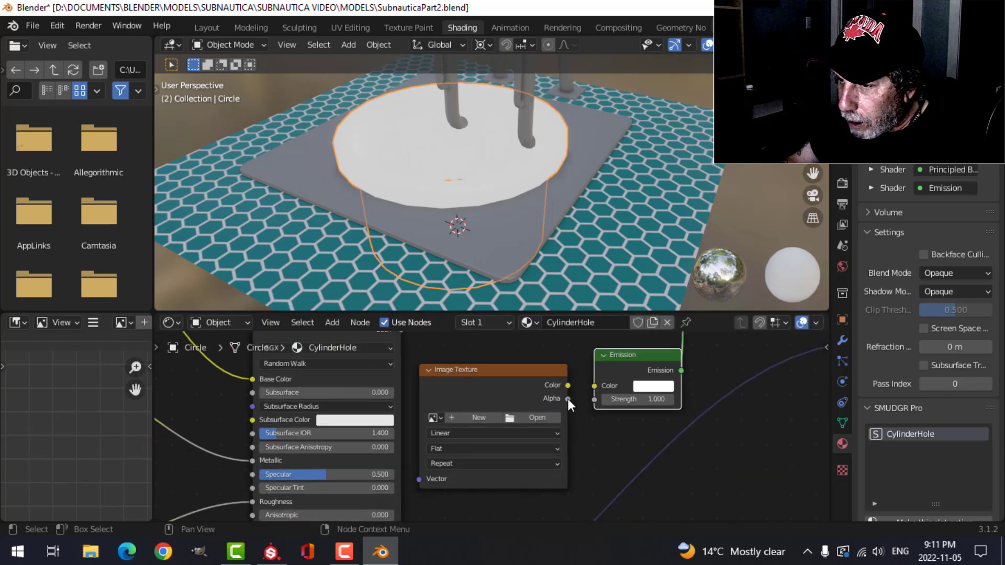
# - Connect the Image Texture's Color to the Emission node's Color and load CylinderHole_CylinderHole_Emissive.png from the project's TEXTURES folder
pyautogui.moveTo(567, 386); pyautogui.dragTo(595, 386)
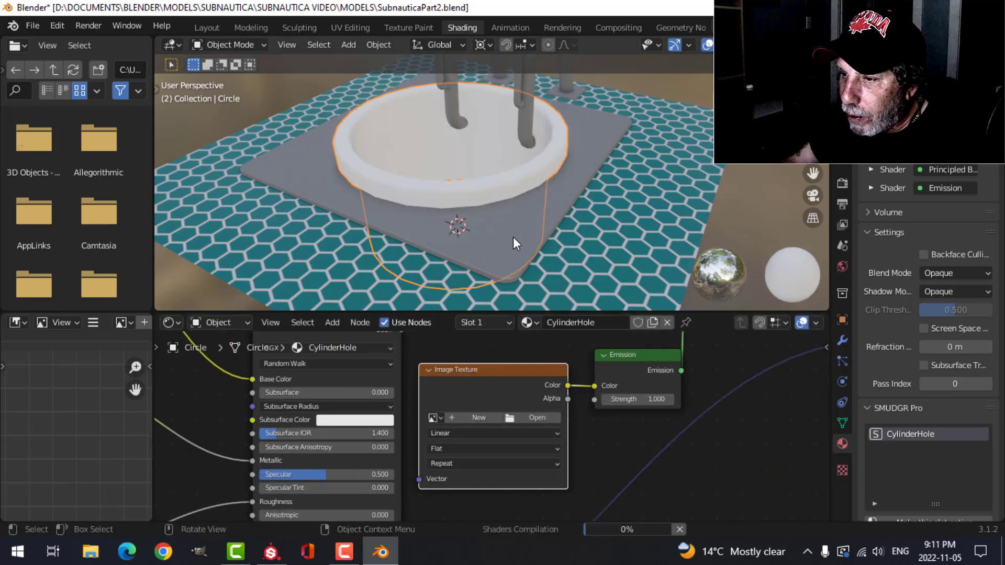
pyautogui.moveTo(511, 237); pyautogui.dragTo(397, 184, button='middle')
pyautogui.click(529, 418)
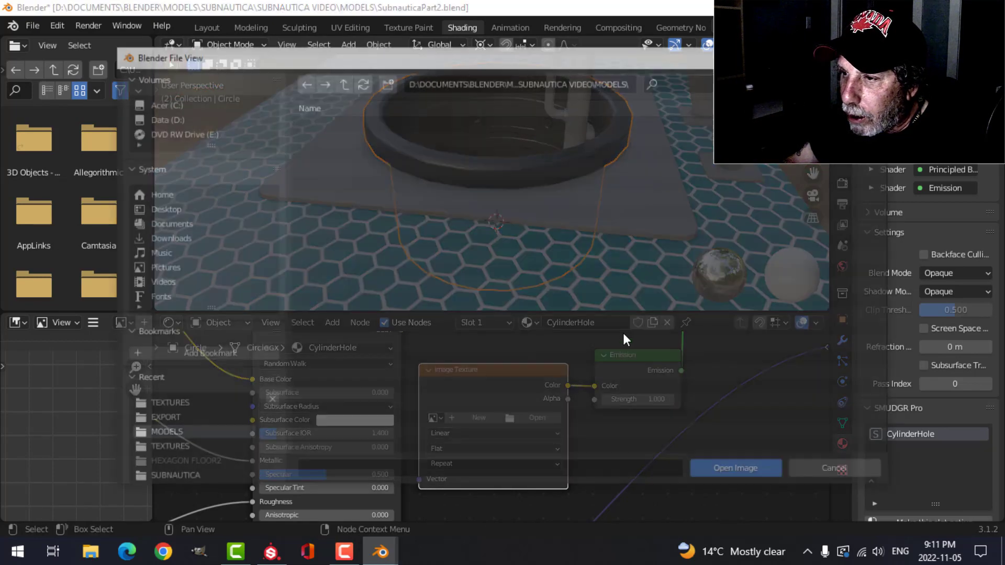
pyautogui.click(170, 450)
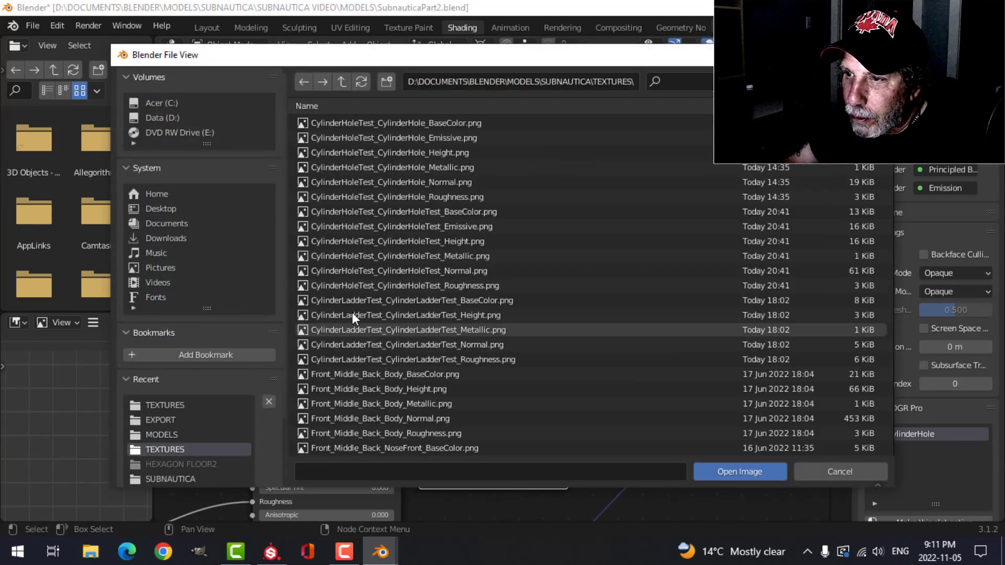
pyautogui.click(160, 408)
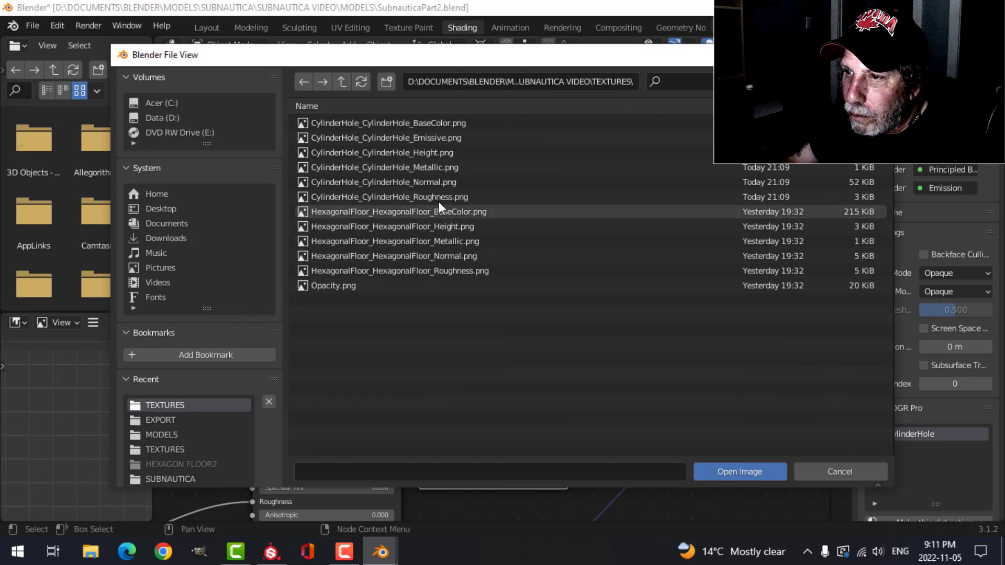
pyautogui.click(458, 139)
pyautogui.click(740, 476)
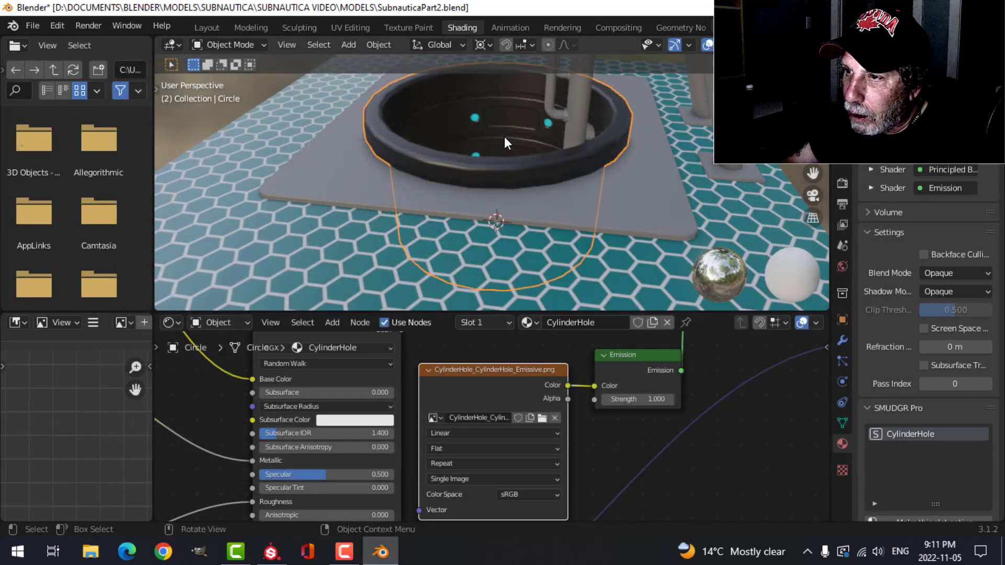
# - Set the Emission node's strength to 18 and view the deselected cylinder in the Layout workspace
pyautogui.scroll(3, 629, 399)
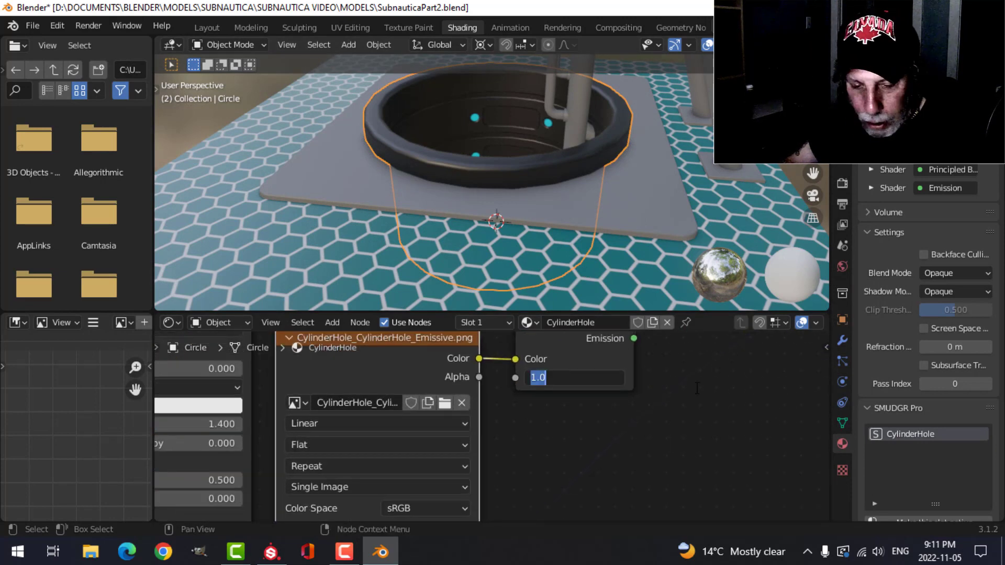
pyautogui.press('Return')
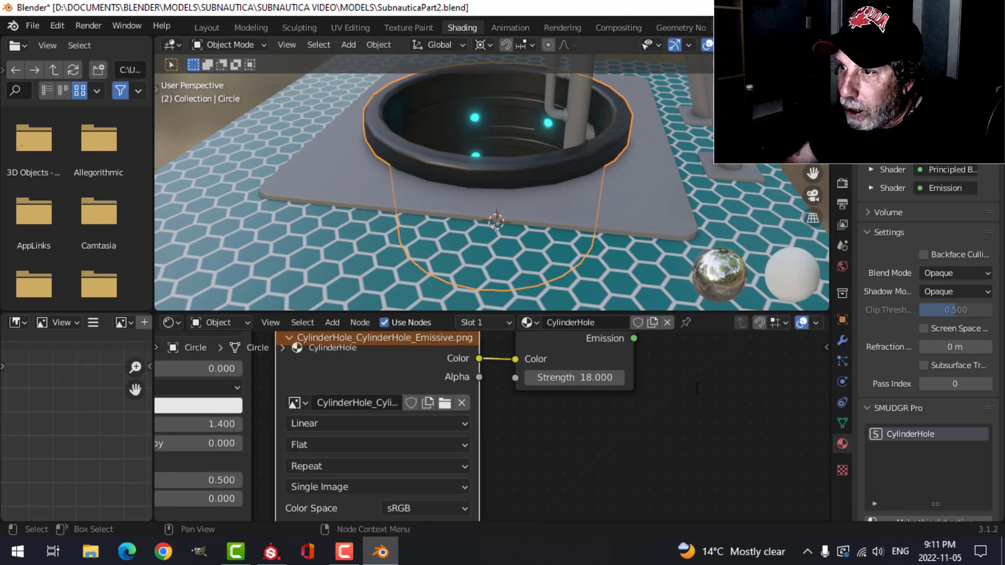
pyautogui.click(206, 28)
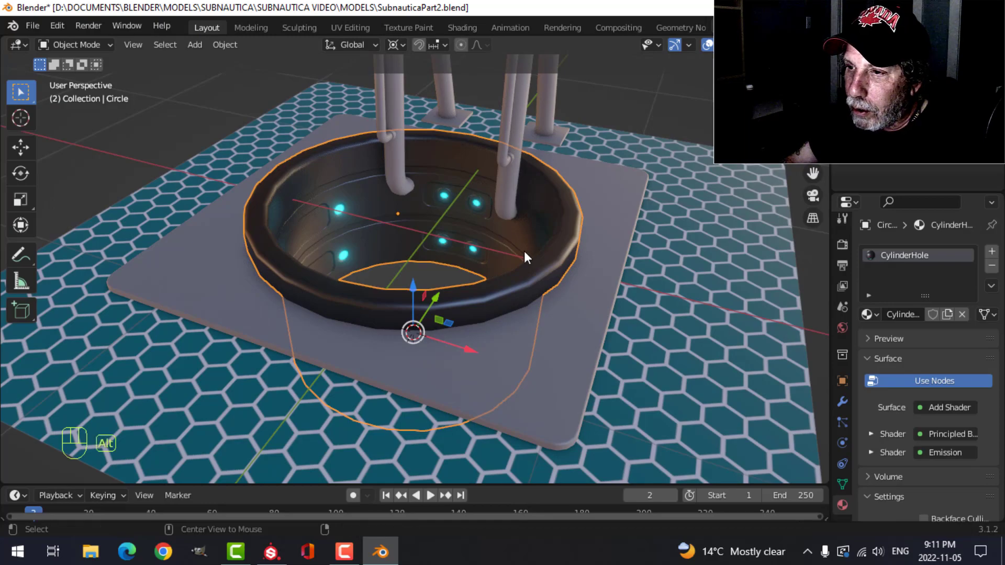
pyautogui.hotkey('alt', 'a')
pyautogui.moveTo(523, 250); pyautogui.dragTo(648, 120, button='middle')
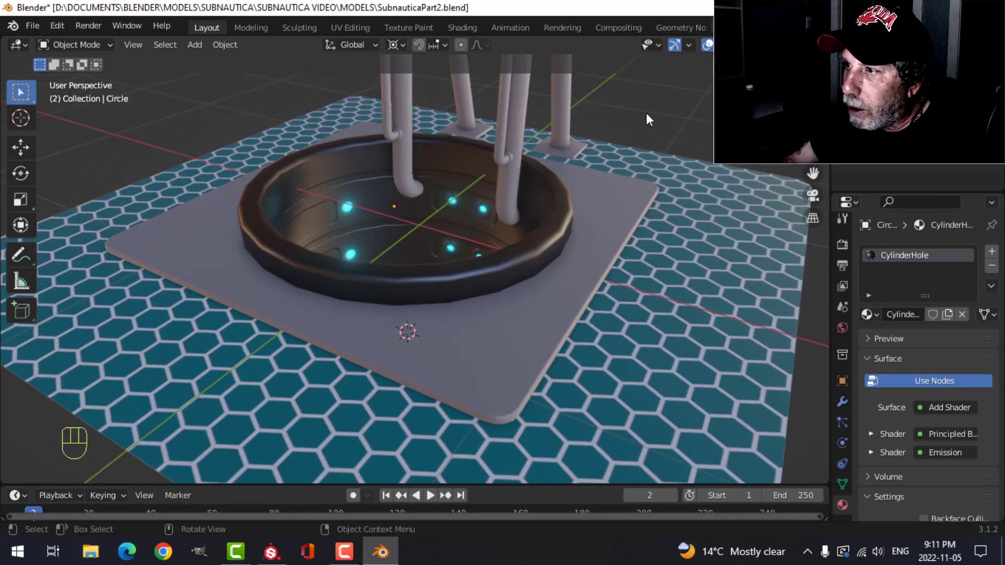
# - Enable the viewport display of the cylinder's Subdivision modifier and inspect the smoother rim with the overlays temporarily hidden
pyautogui.click(708, 46)
pyautogui.moveTo(462, 247); pyautogui.dragTo(491, 181, button='middle')
pyautogui.click(844, 403)
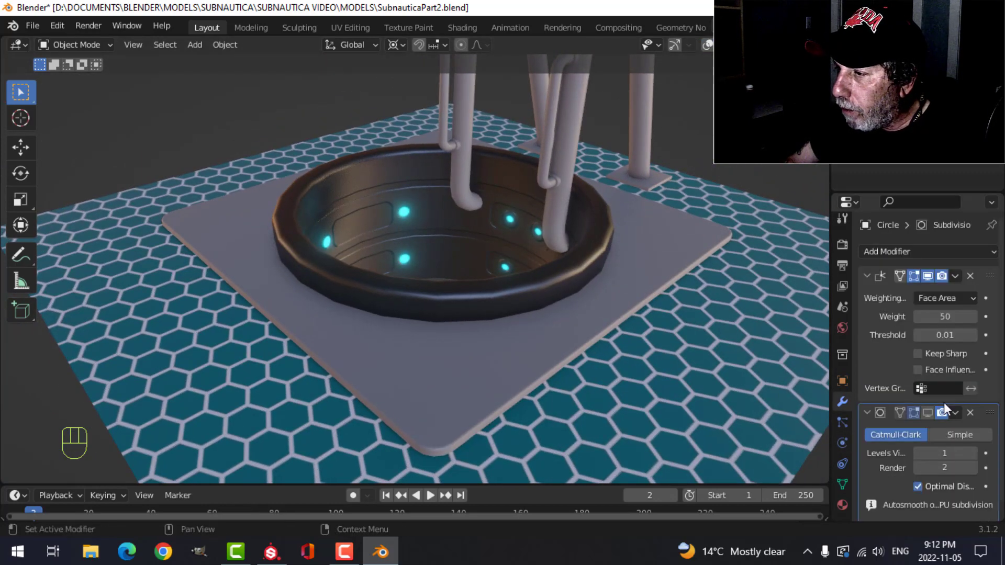
pyautogui.moveTo(448, 251); pyautogui.dragTo(512, 261, button='middle')
pyautogui.scroll(3, 467, 253)
pyautogui.click(708, 45)
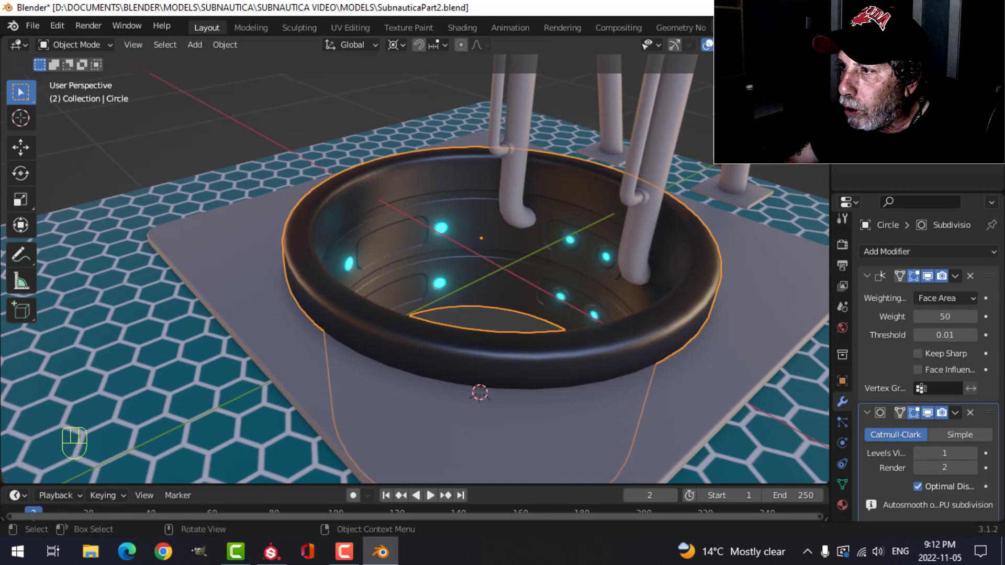
# - Turn on the scene statistics overlay, deselect everything, and view the whole cylinder and ladder
pyautogui.click(719, 45)
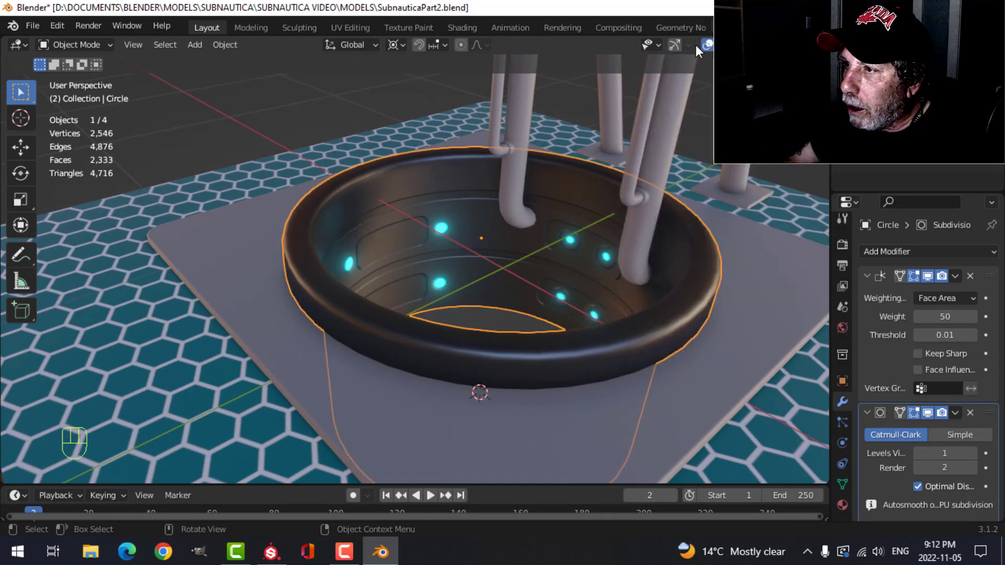
pyautogui.scroll(-4, 618, 167)
pyautogui.hotkey('alt', 'a')
pyautogui.moveTo(584, 225); pyautogui.dragTo(548, 241, button='middle')
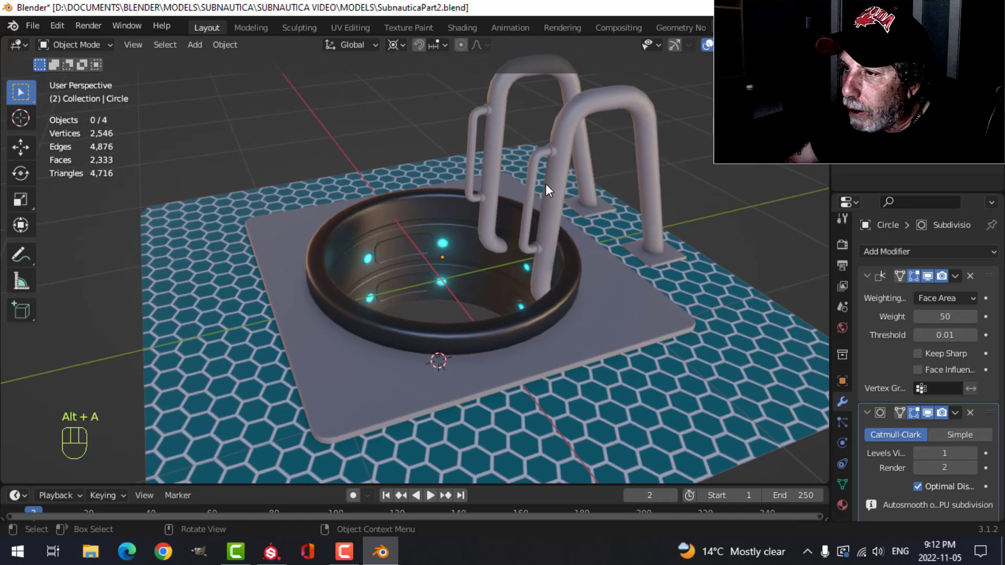
# - Select the ladder, turn off its Mirror modifier in the viewport, and isolate it in local view
pyautogui.click(545, 183)
pyautogui.click(928, 276)
pyautogui.moveTo(439, 262); pyautogui.dragTo(524, 275, button='middle')
pyautogui.press('KP_Divide')
# - Replace the ladder's BaseMaterial with a new material named CylinderLadder
pyautogui.click(842, 504)
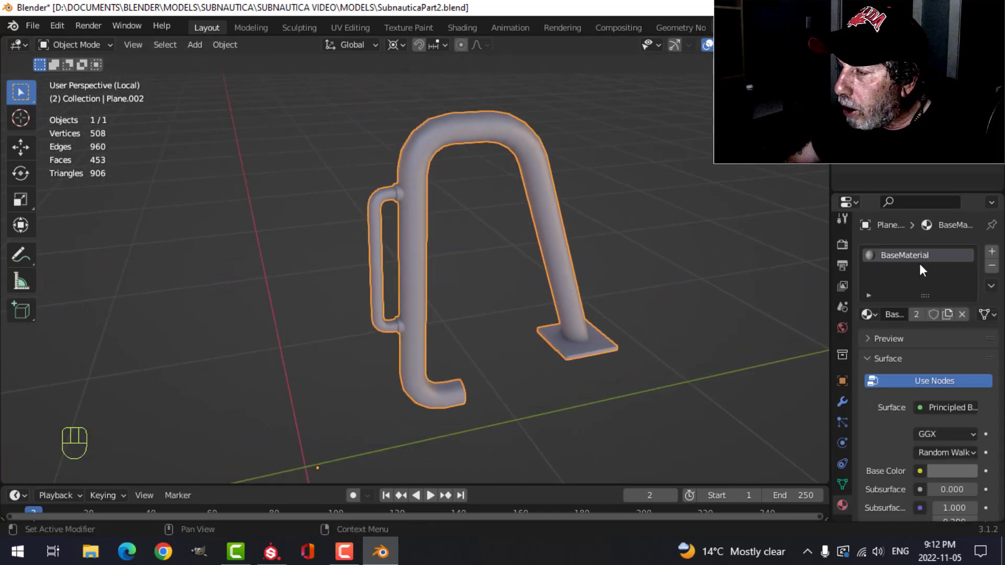
pyautogui.click(991, 267)
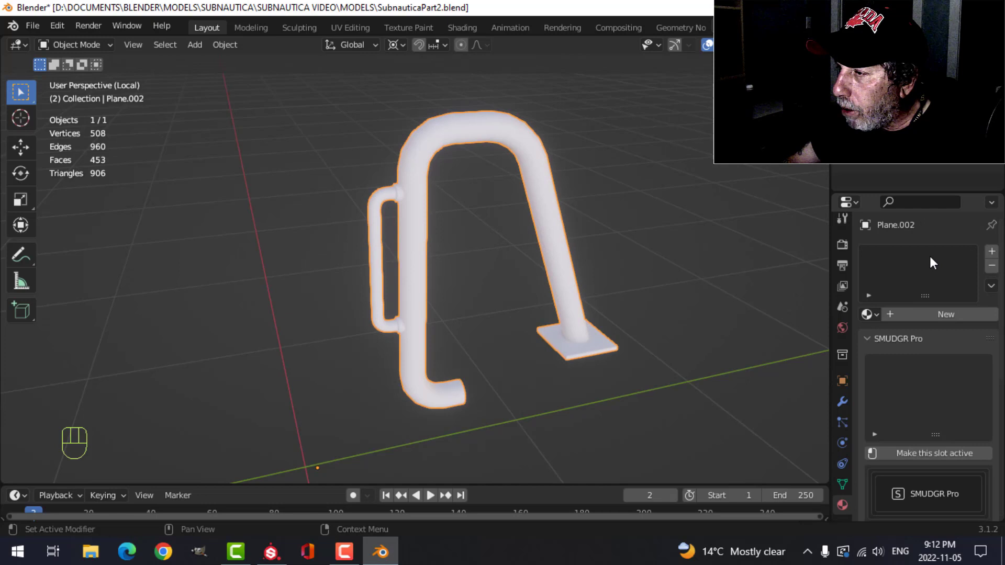
pyautogui.click(931, 316)
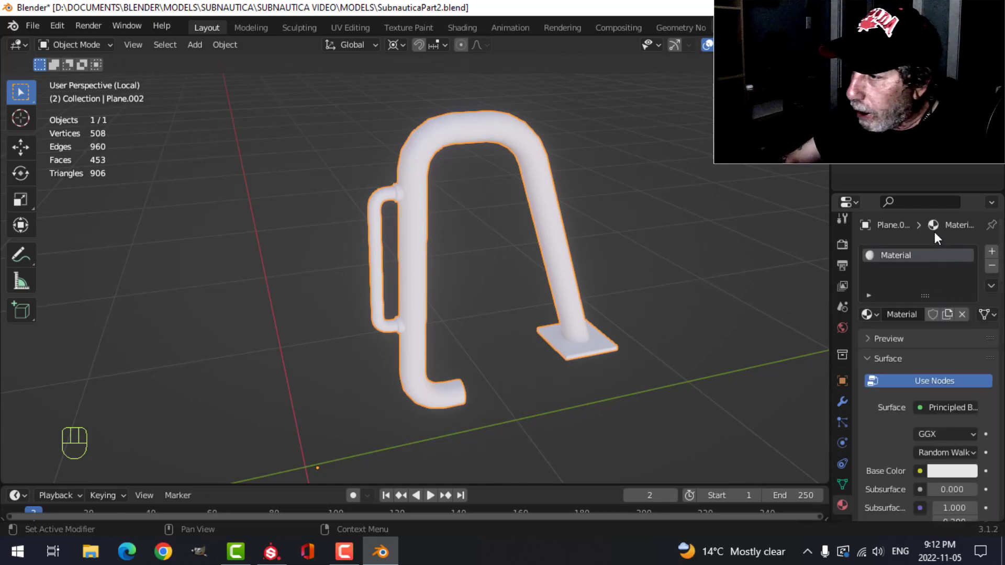
pyautogui.doubleClick(916, 256)
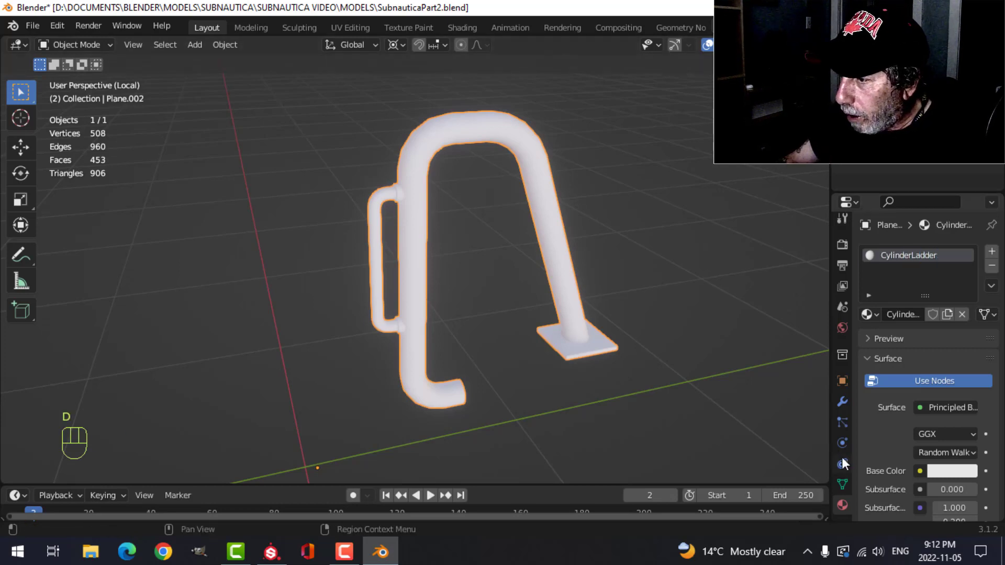
pyautogui.click(843, 403)
pyautogui.moveTo(744, 264); pyautogui.dragTo(566, 267, button='middle')
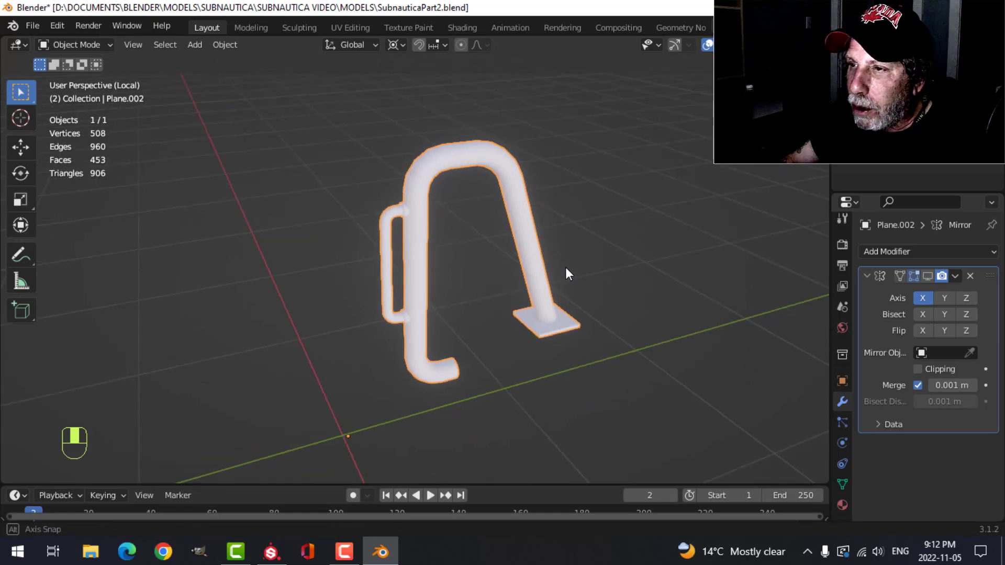
# - In the UV Editing workspace, isolate the ladder mesh and unwrap it using Smart UV Project with an island margin of 0.003
pyautogui.click(345, 27)
pyautogui.press('/')
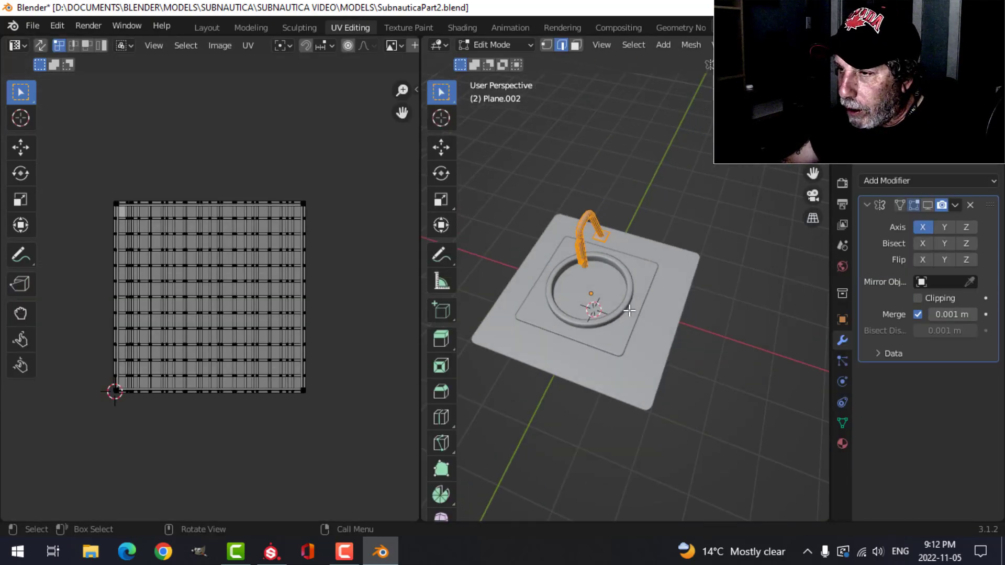
pyautogui.press('/')
pyautogui.moveTo(682, 309); pyautogui.dragTo(653, 267, button='middle')
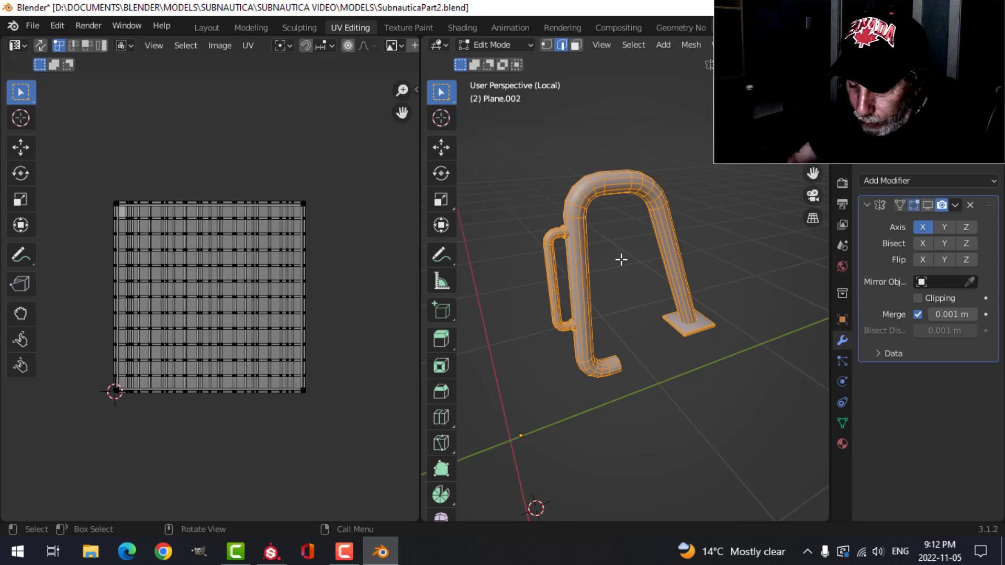
pyautogui.press('u')
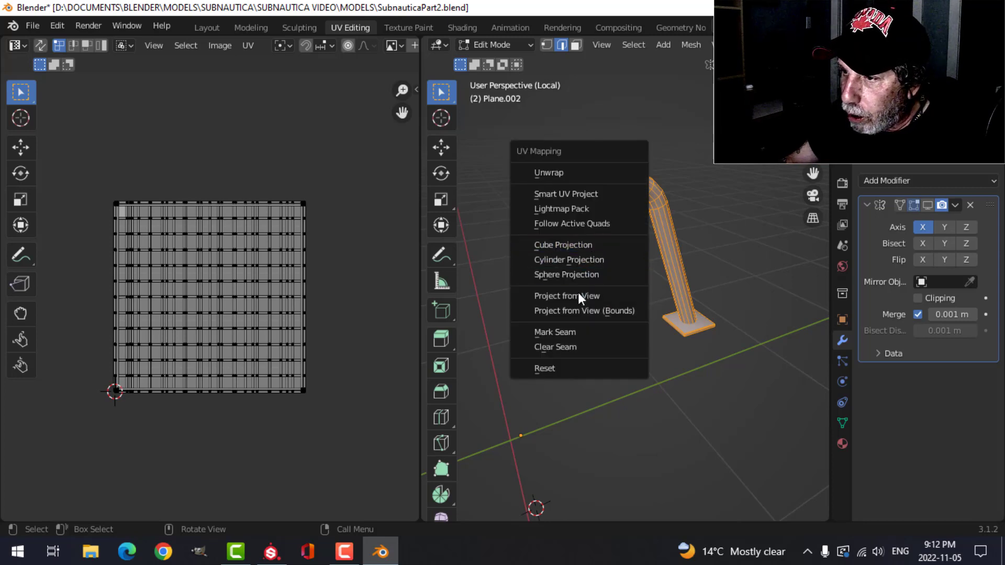
pyautogui.click(561, 194)
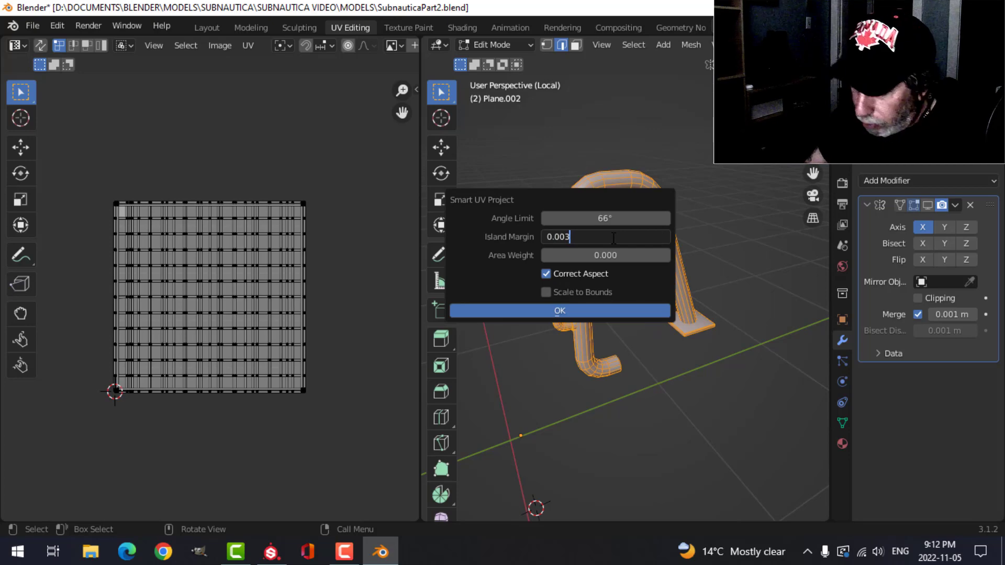
pyautogui.click(602, 310)
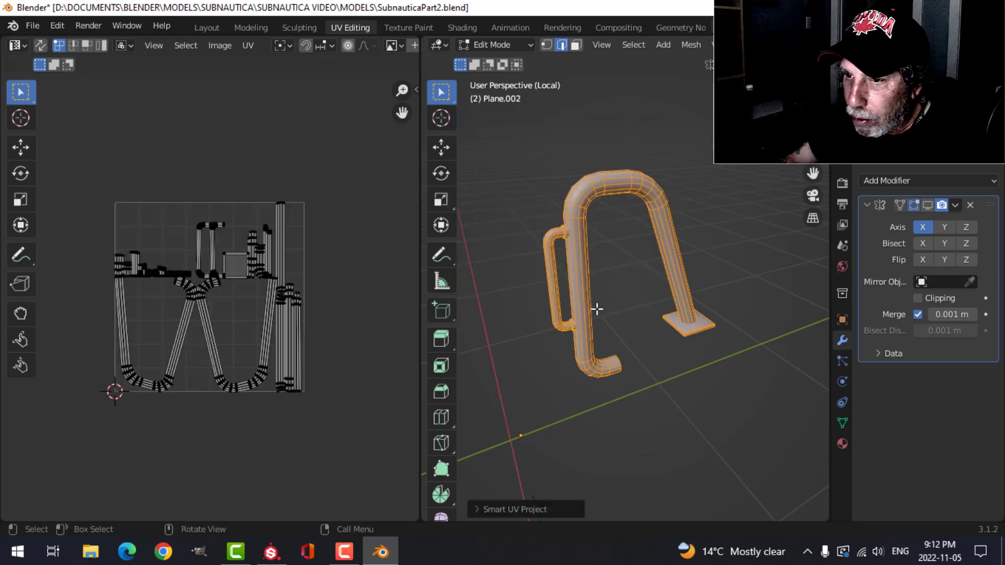
# - Select all of the ladder's UV islands and pack them into a single tile with UVPackmaster3
pyautogui.scroll(4, 278, 326)
pyautogui.scroll(-4, 294, 317)
pyautogui.press('a')
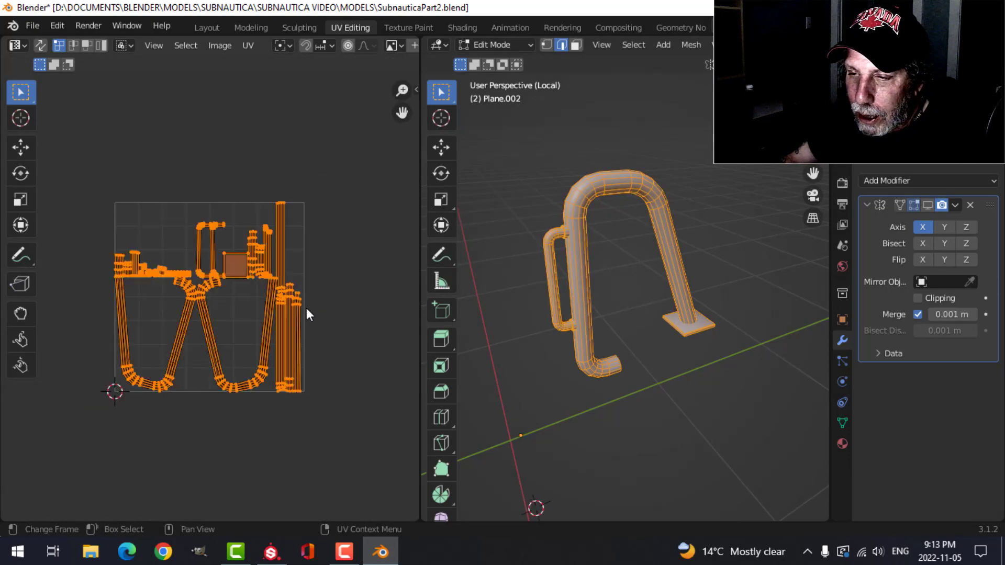
pyautogui.scroll(2, 306, 308)
pyautogui.scroll(-2, 306, 308)
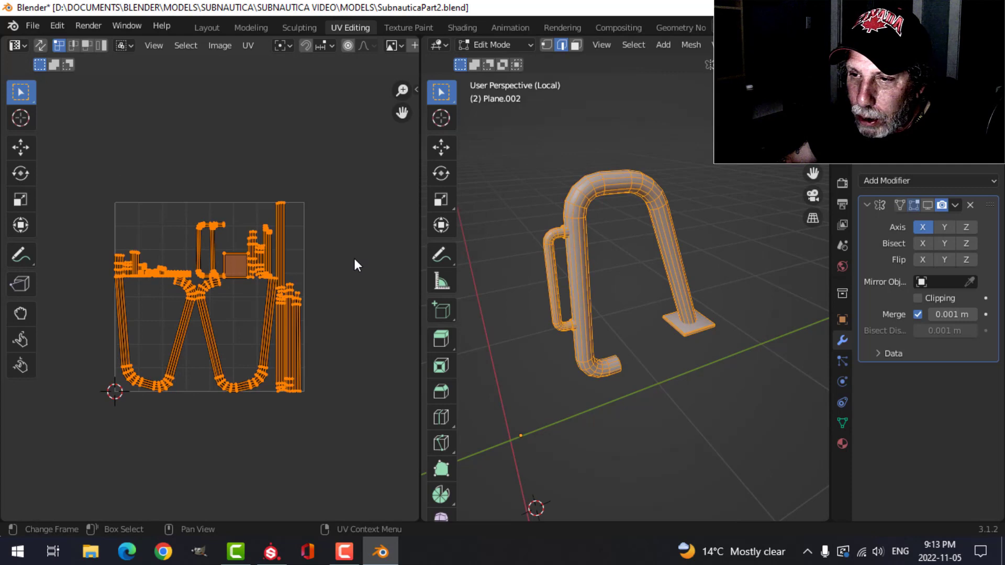
pyautogui.click(249, 45)
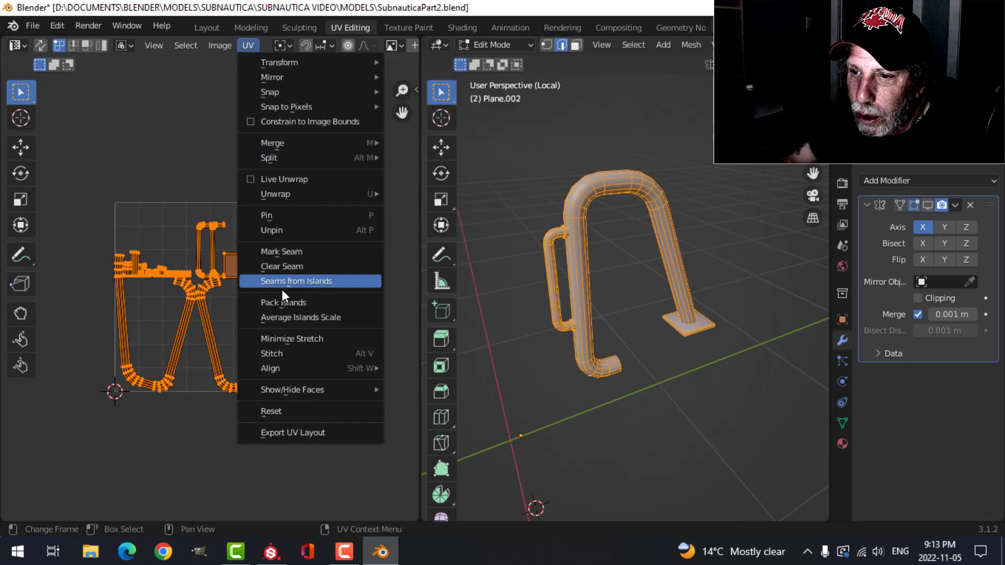
pyautogui.click(283, 303)
pyautogui.press('n')
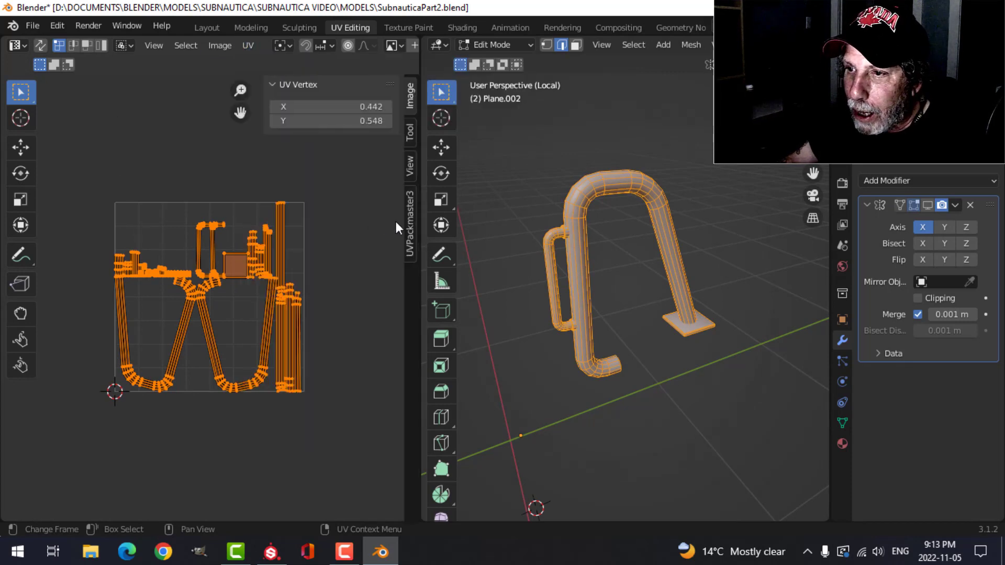
pyautogui.click(409, 221)
pyautogui.click(340, 253)
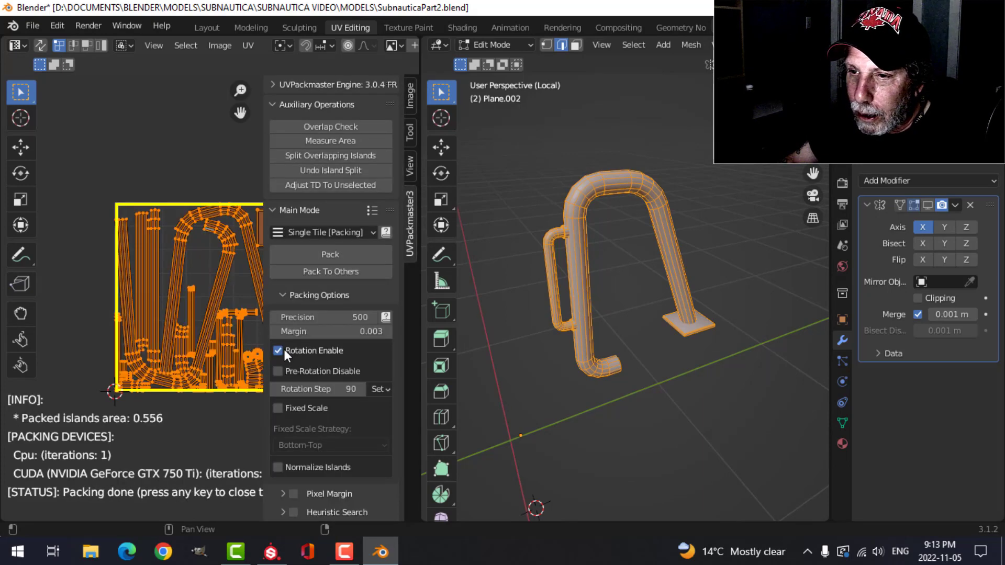
pyautogui.press('n')
pyautogui.press('Home')
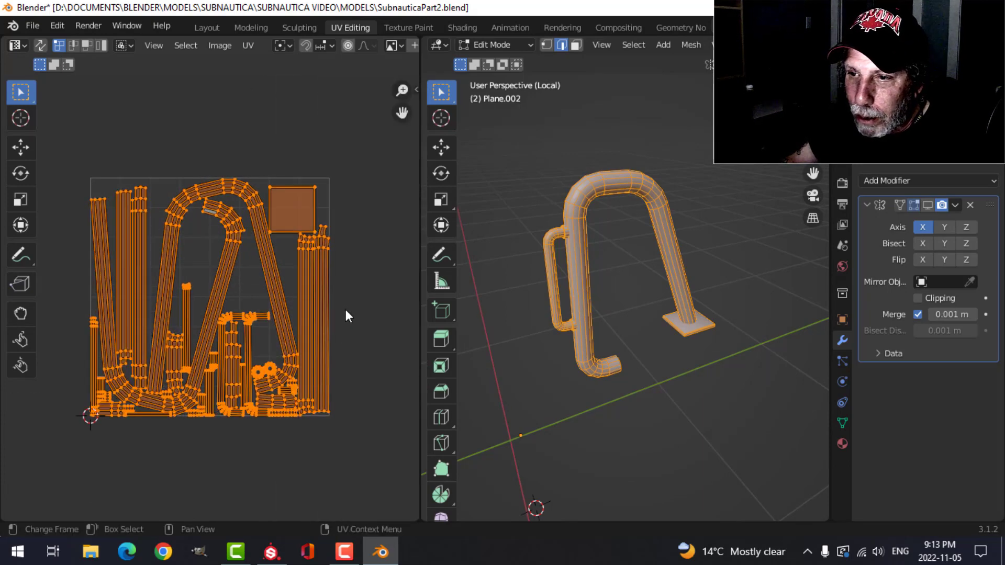
# - Return the ladder to Object Mode, save the project file, and start exporting the ladder for Substance Painter
pyautogui.press('Tab')
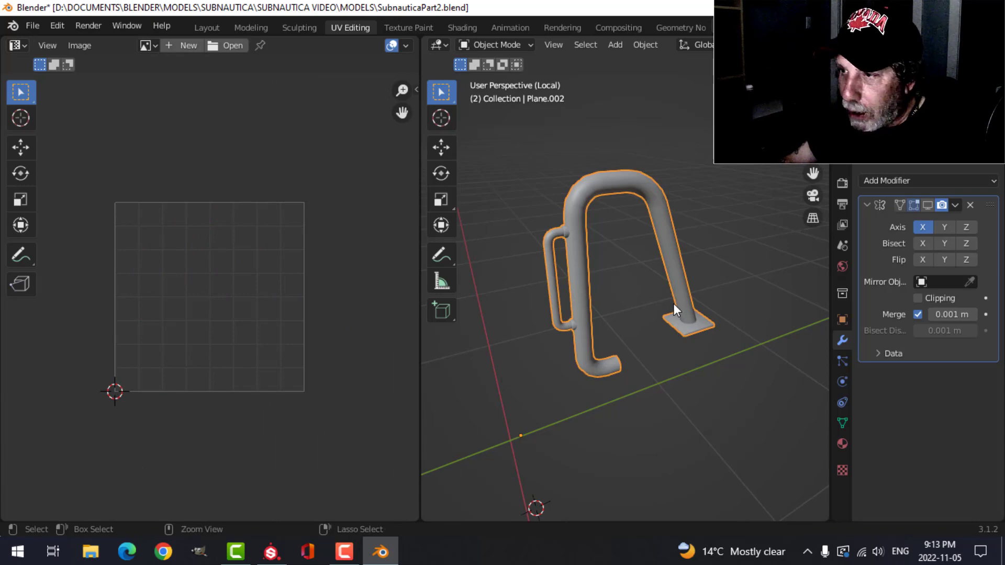
pyautogui.hotkey('ctrl', 's')
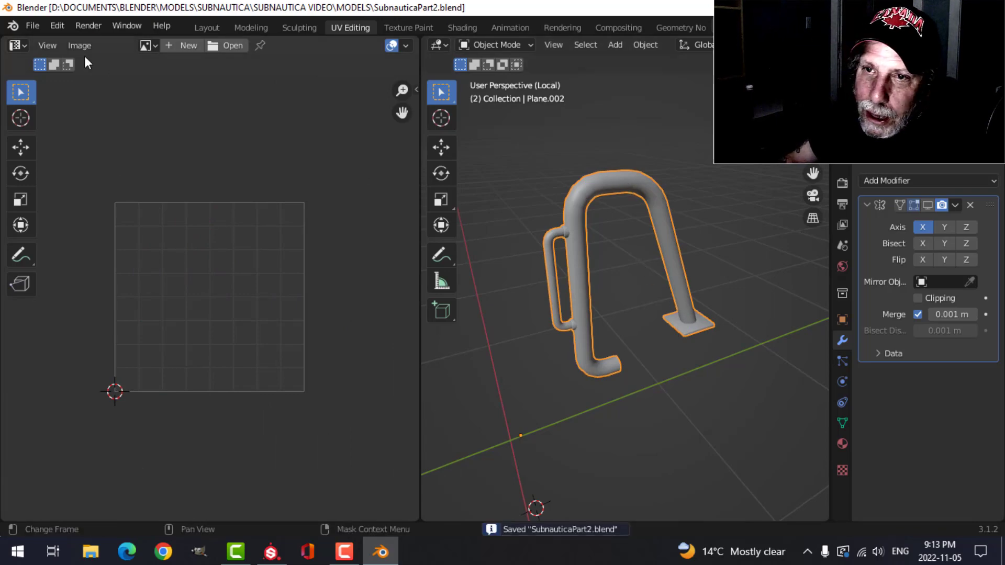
pyautogui.click(30, 29)
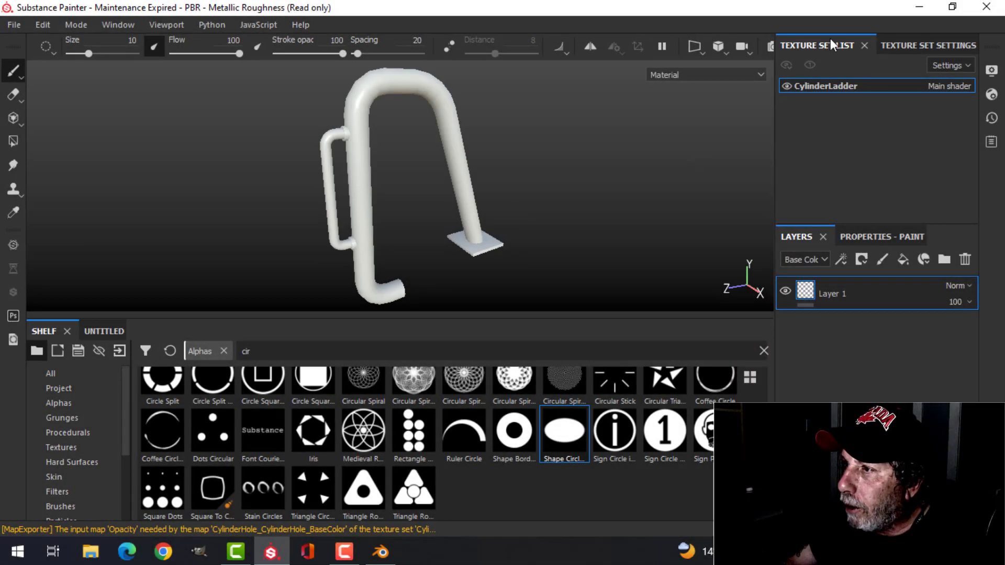
# - Bake the mesh maps for the CylinderLadder texture set at an output size of 2048
pyautogui.click(914, 46)
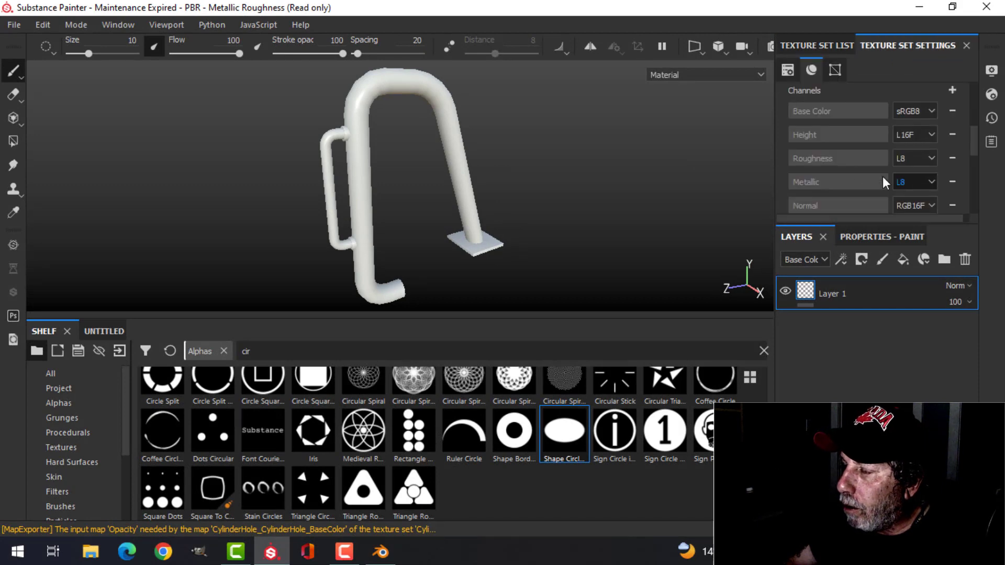
pyautogui.scroll(-5, 883, 177)
pyautogui.click(922, 150)
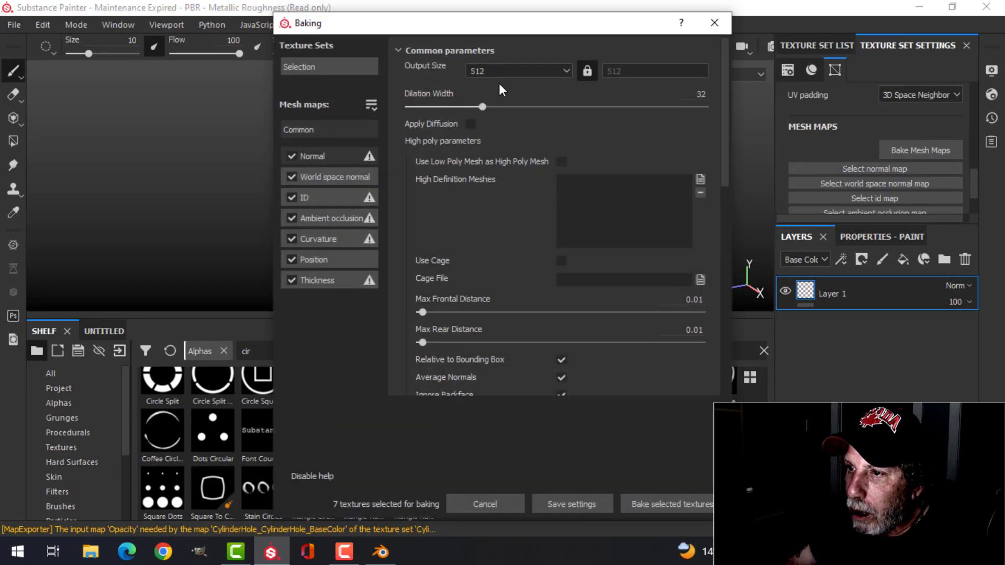
pyautogui.click(501, 71)
pyautogui.click(478, 142)
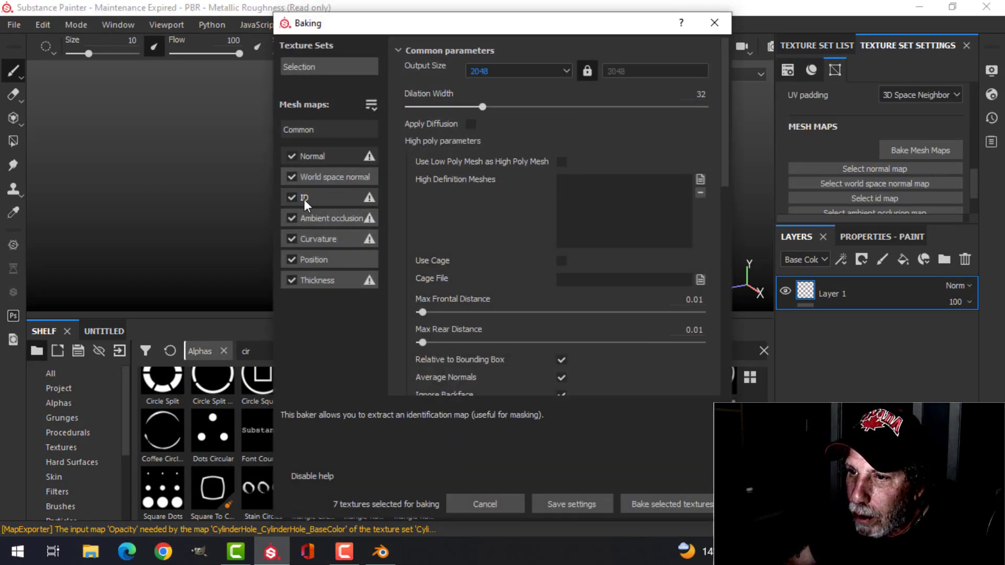
pyautogui.click(304, 198)
pyautogui.click(655, 503)
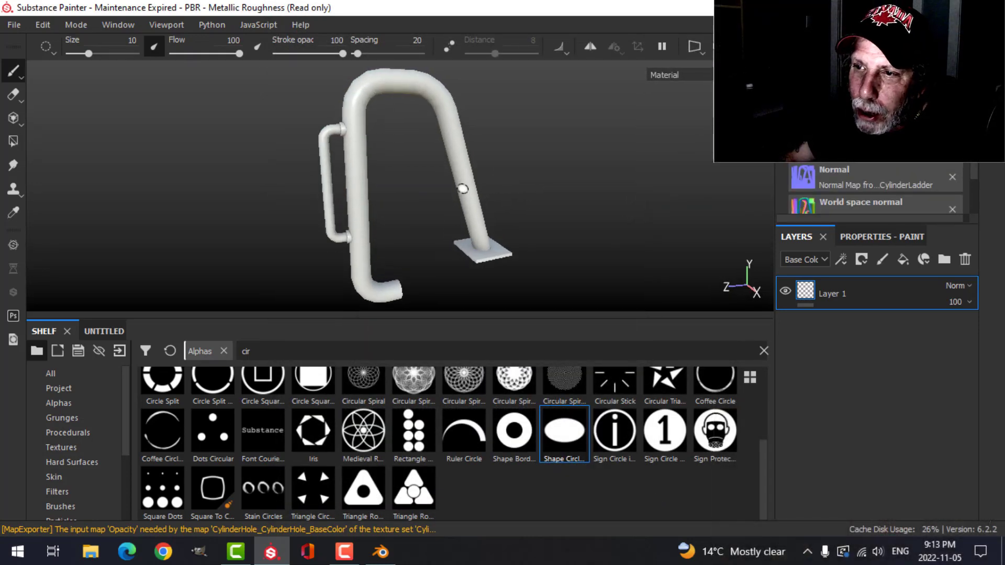
pyautogui.keyDown('alt'); pyautogui.moveTo(463, 188); pyautogui.dragTo(463, 195); pyautogui.keyUp('alt')
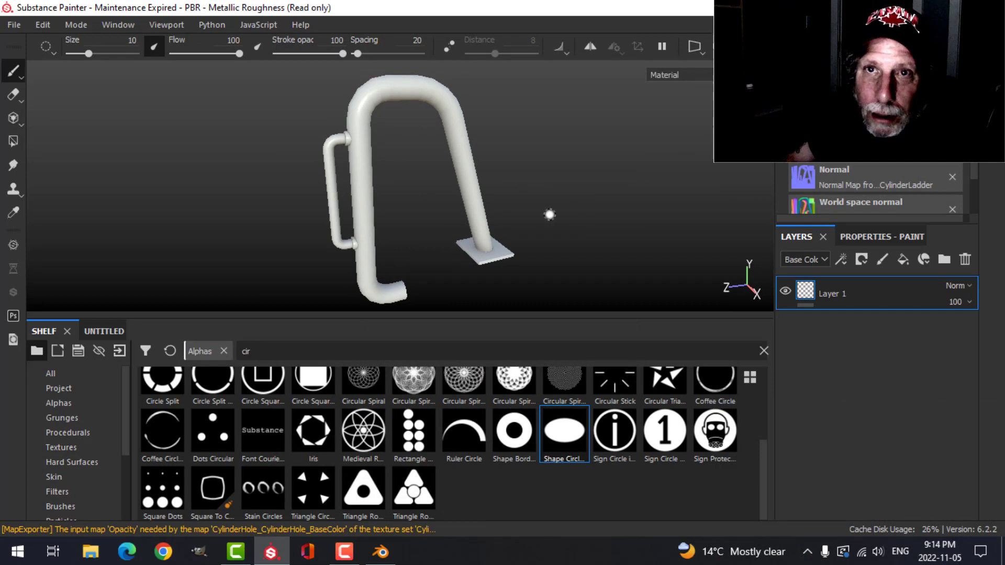
# - Delete the empty Layer 1 and add the Plastic Matte Pure material to the ladder, searching the materials for "pla"
pyautogui.click(966, 260)
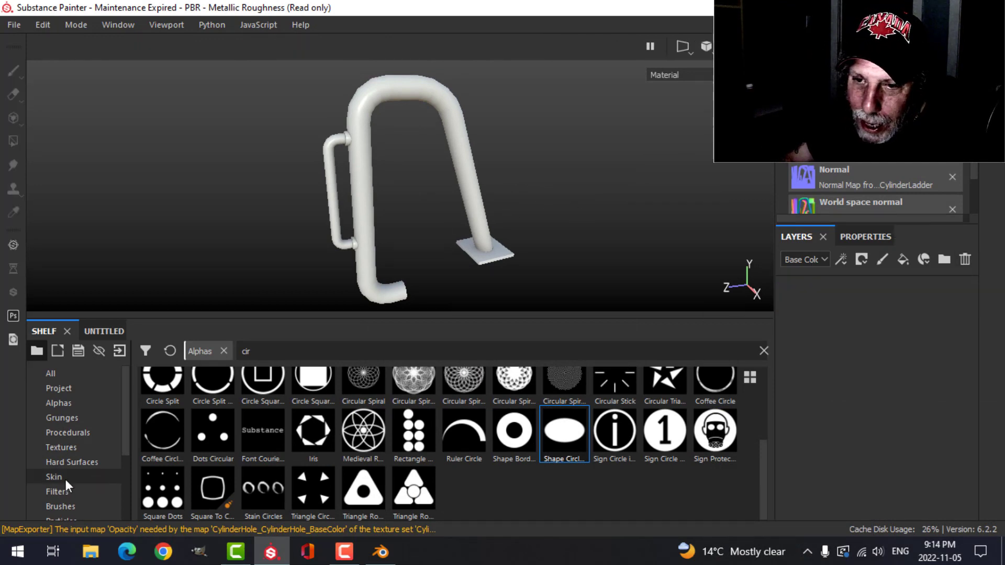
pyautogui.scroll(-2, 65, 476)
pyautogui.click(70, 462)
pyautogui.click(341, 355)
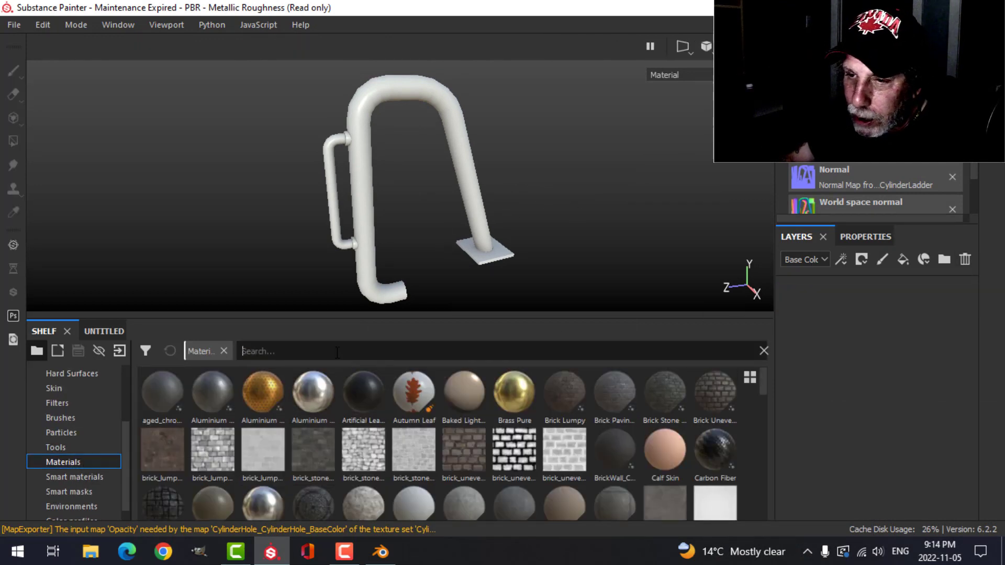
pyautogui.write('pla')
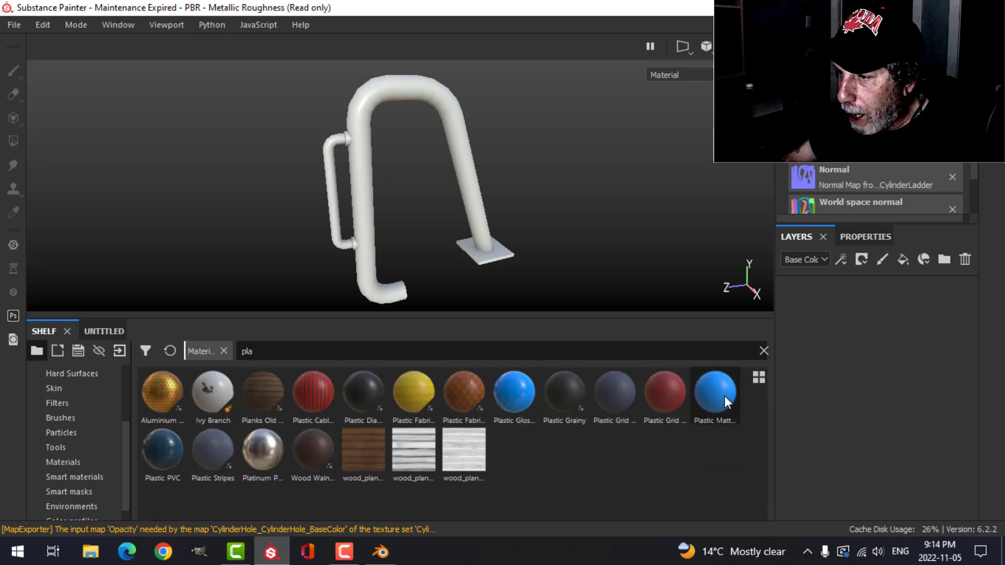
pyautogui.moveTo(725, 396); pyautogui.dragTo(843, 347)
# - Change the plastic material's base color to a near-black dark grey
pyautogui.click(853, 238)
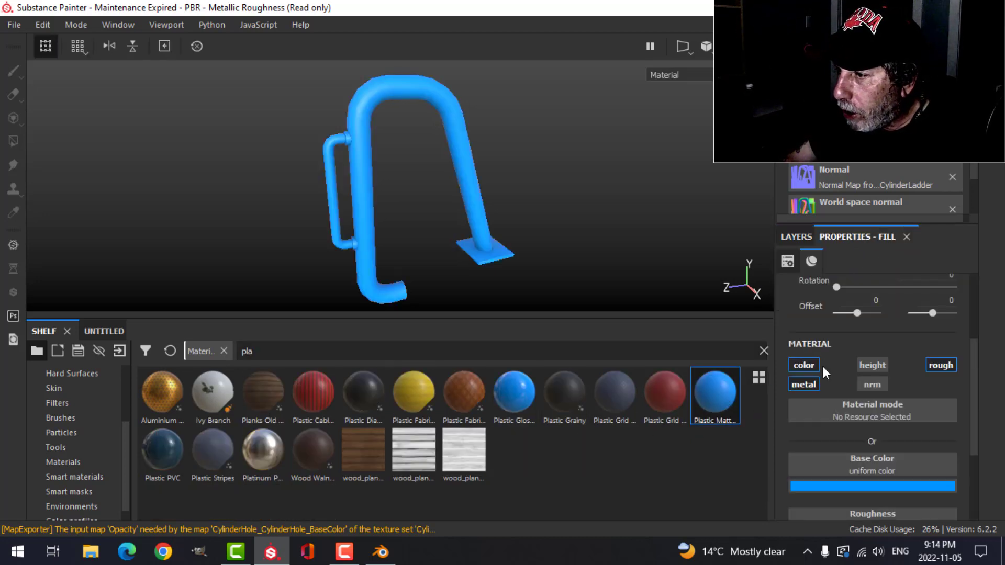
pyautogui.click(847, 489)
pyautogui.moveTo(805, 404); pyautogui.dragTo(800, 441)
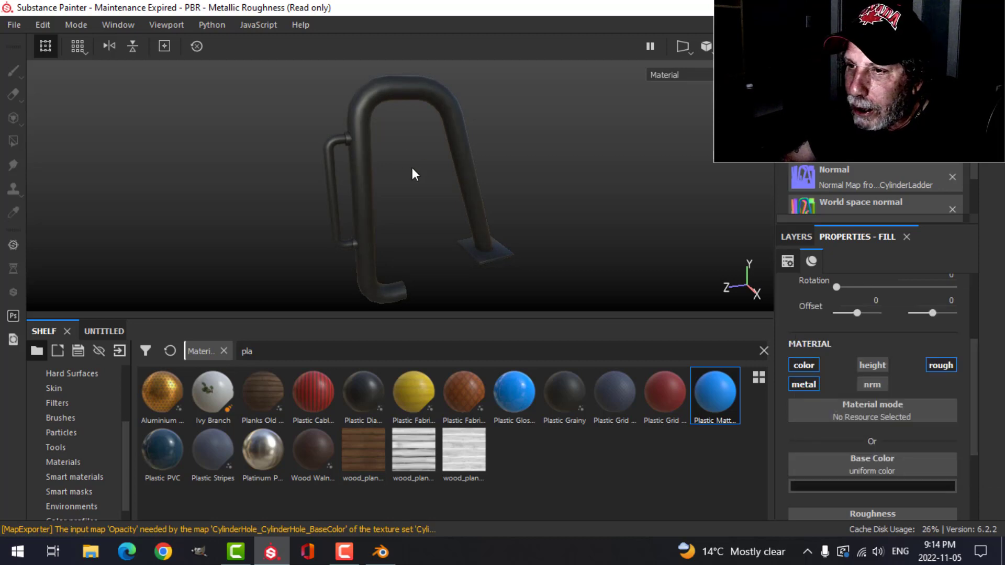
pyautogui.keyDown('alt'); pyautogui.moveTo(412, 169); pyautogui.dragTo(391, 191); pyautogui.keyUp('alt')
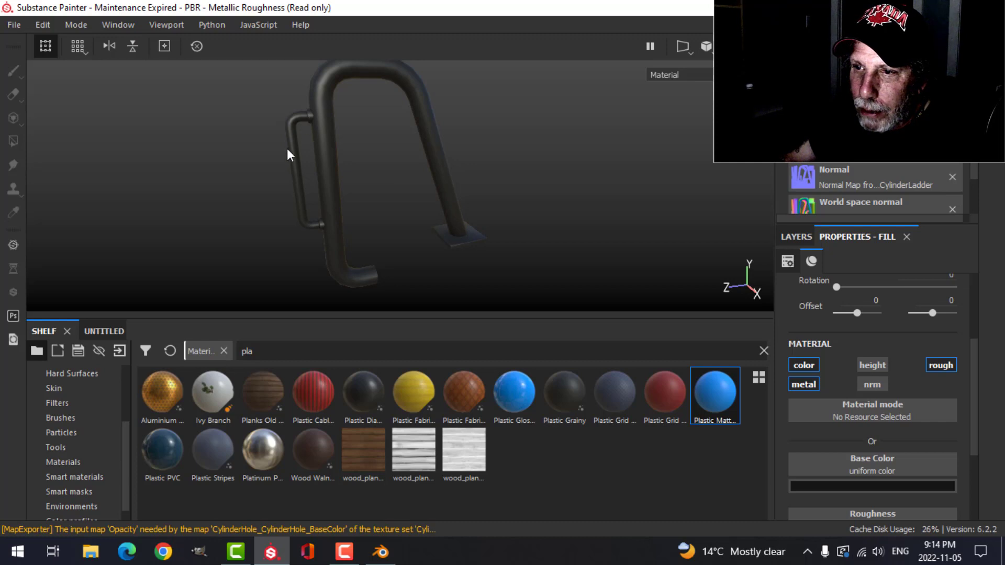
# - Add a fill layer with a black mask above the plastic and set its base color to yellow, with hue about 0.12
pyautogui.click(797, 237)
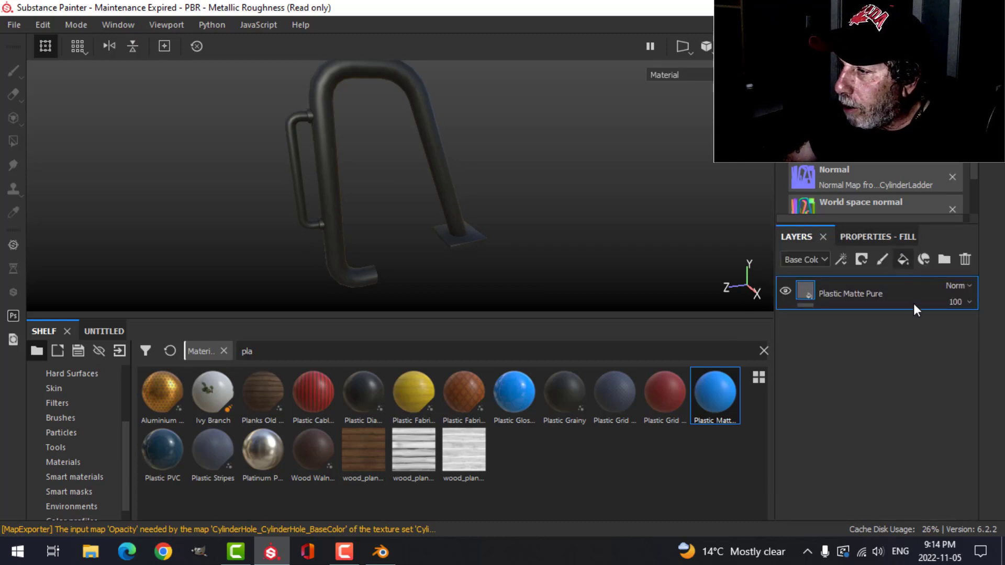
pyautogui.click(862, 259)
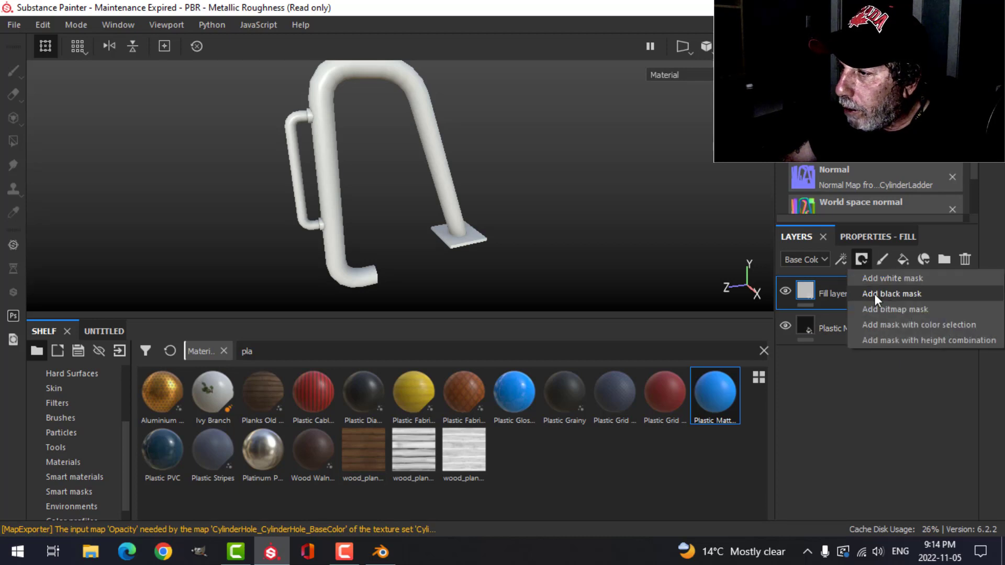
pyautogui.click(875, 294)
pyautogui.click(802, 292)
pyautogui.click(859, 237)
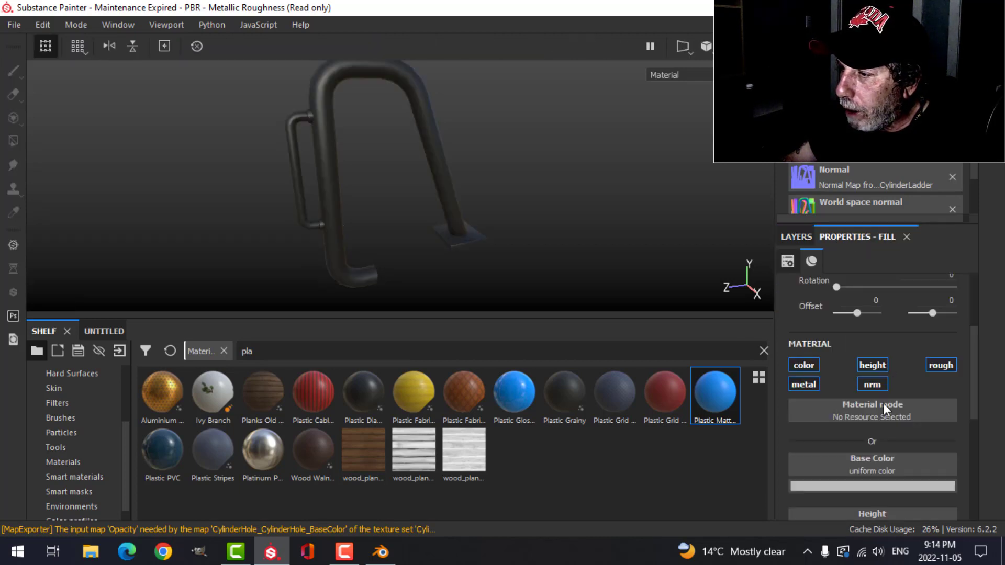
pyautogui.click(871, 485)
pyautogui.click(911, 331)
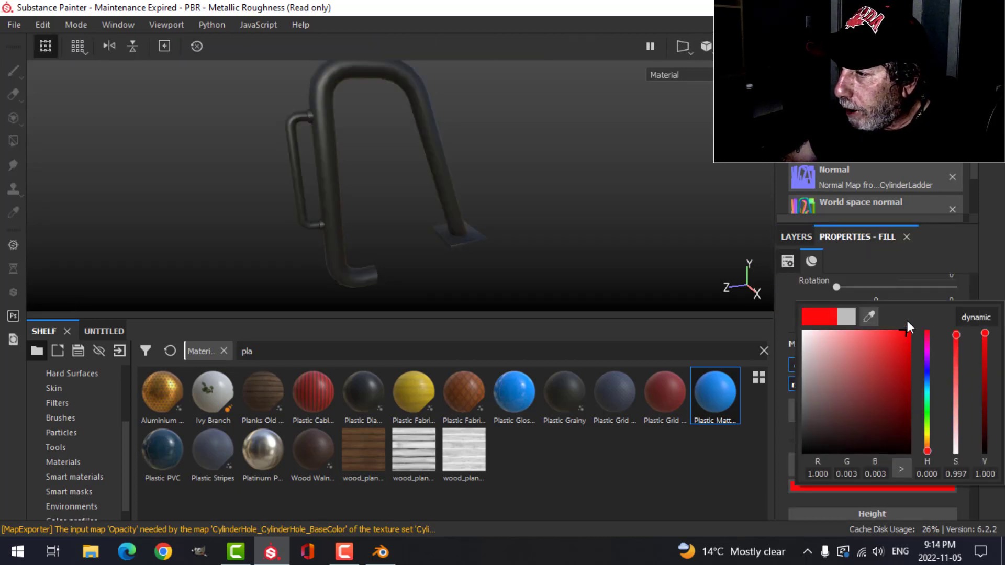
pyautogui.moveTo(928, 450); pyautogui.dragTo(929, 439)
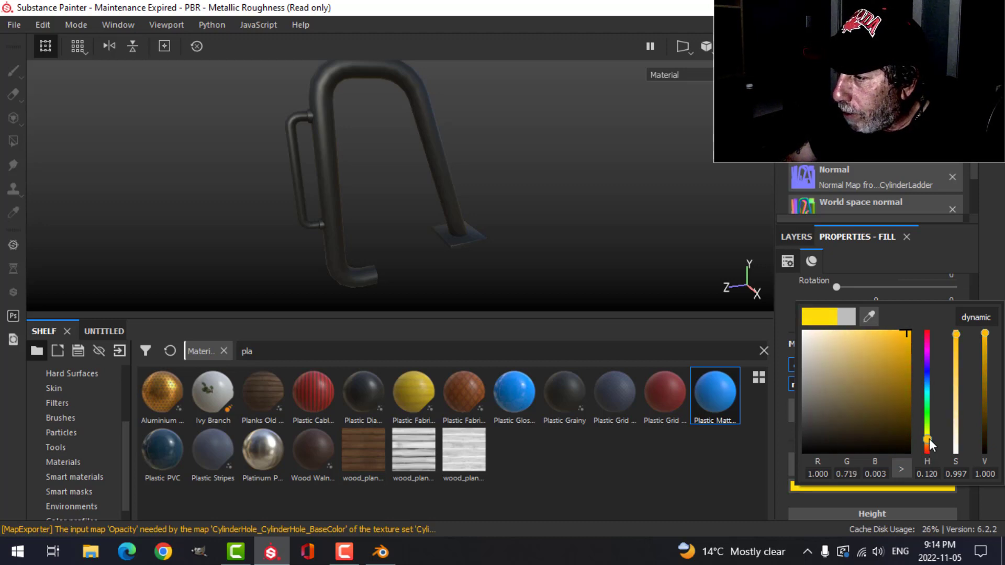
pyautogui.click(997, 253)
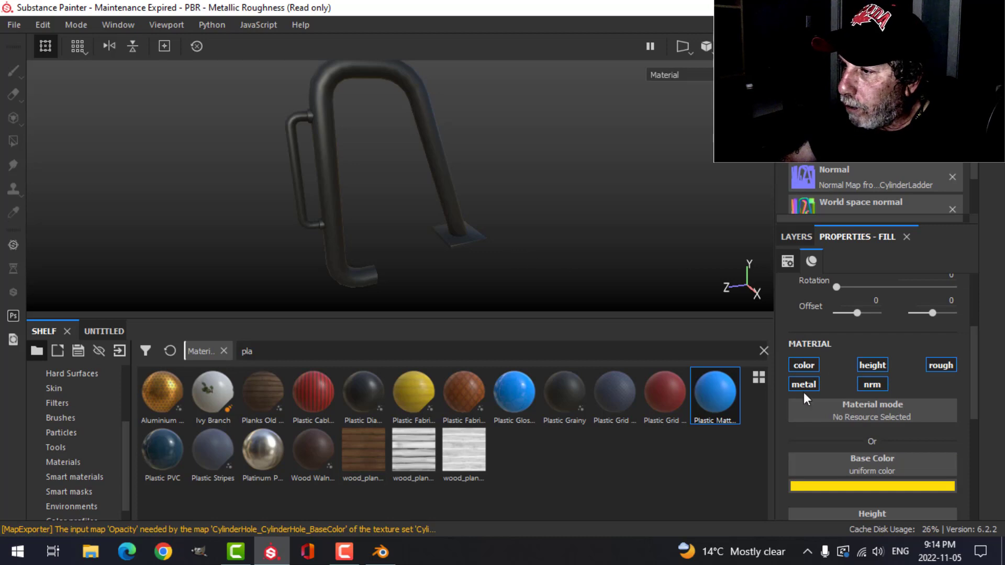
# - Using Polygon Fill in mesh mode on the fill layer's mask, reveal the yellow on the ladder's small side handle
pyautogui.click(797, 237)
pyautogui.click(821, 290)
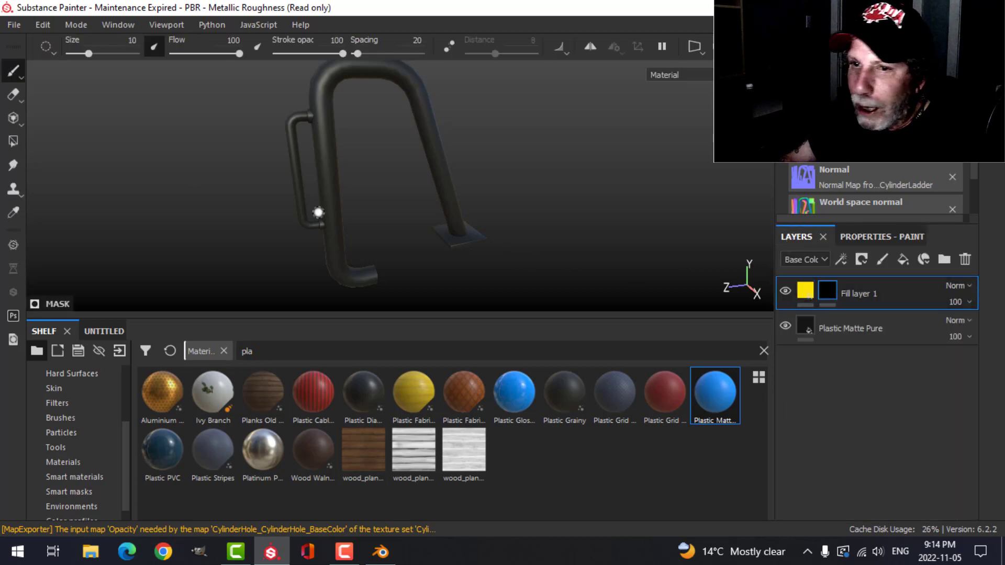
pyautogui.click(13, 142)
pyautogui.click(872, 236)
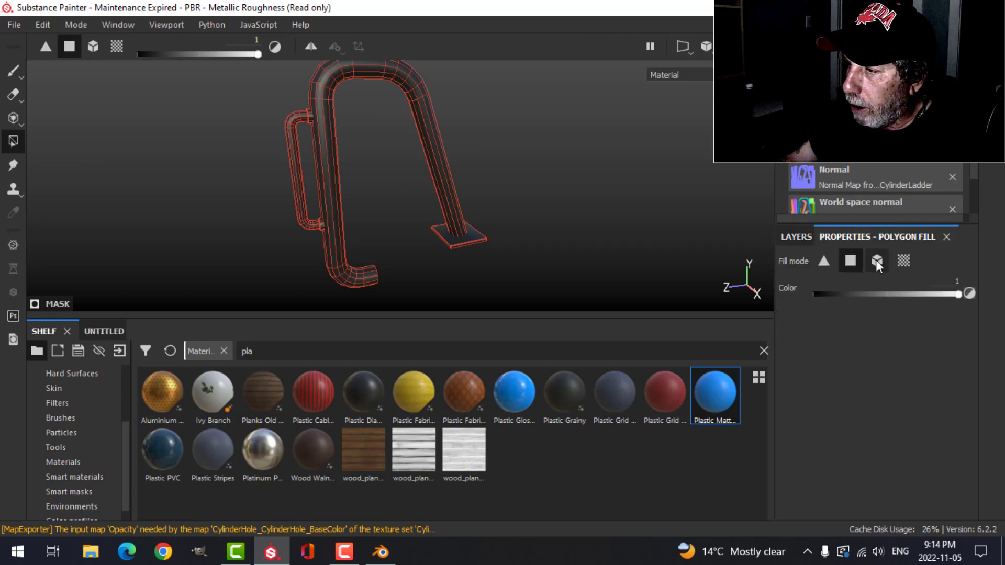
pyautogui.click(876, 260)
pyautogui.click(294, 163)
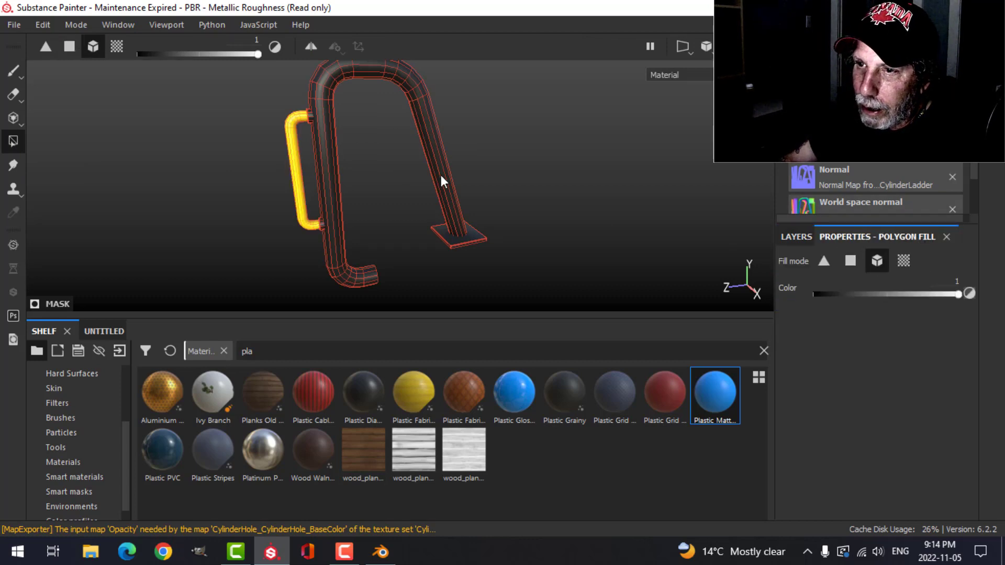
pyautogui.click(14, 71)
pyautogui.moveTo(348, 191)
pyautogui.keyDown('alt'); pyautogui.mouseDown()
pyautogui.moveTo(285, 146)
pyautogui.moveTo(516, 191)
pyautogui.moveTo(347, 186)
pyautogui.mouseUp(); pyautogui.keyUp('alt')
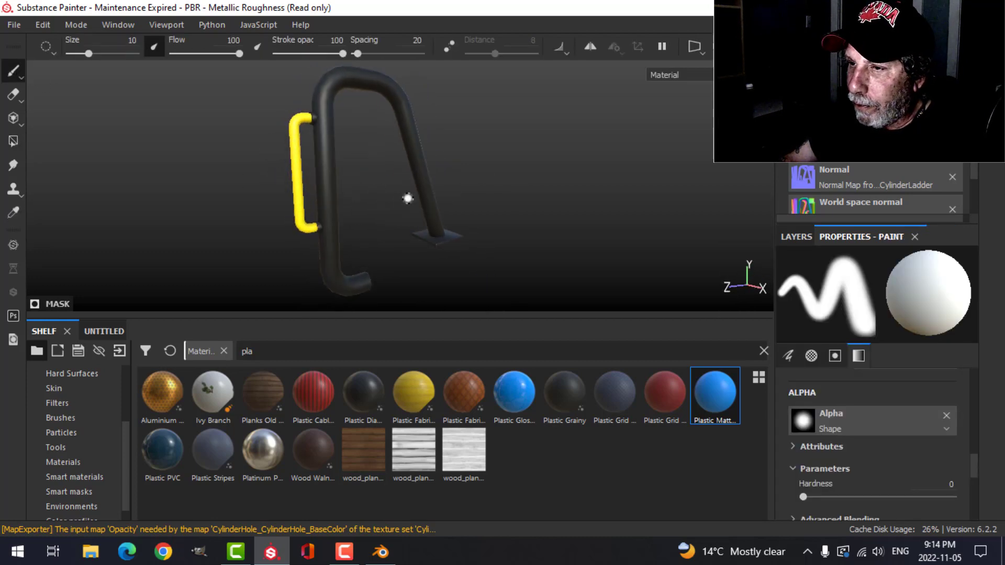
pyautogui.keyDown('alt'); pyautogui.moveTo(408, 199); pyautogui.dragTo(442, 175); pyautogui.keyUp('alt')
pyautogui.click(797, 237)
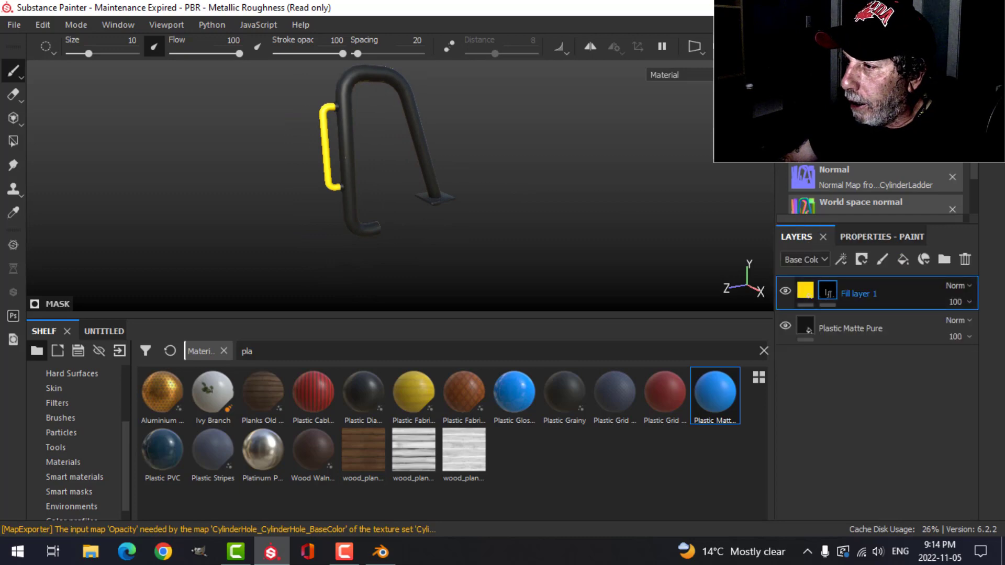
# - Export the CylinderLadder textures as PNG files using a PBR Metallic Roughness output template
pyautogui.click(9, 21)
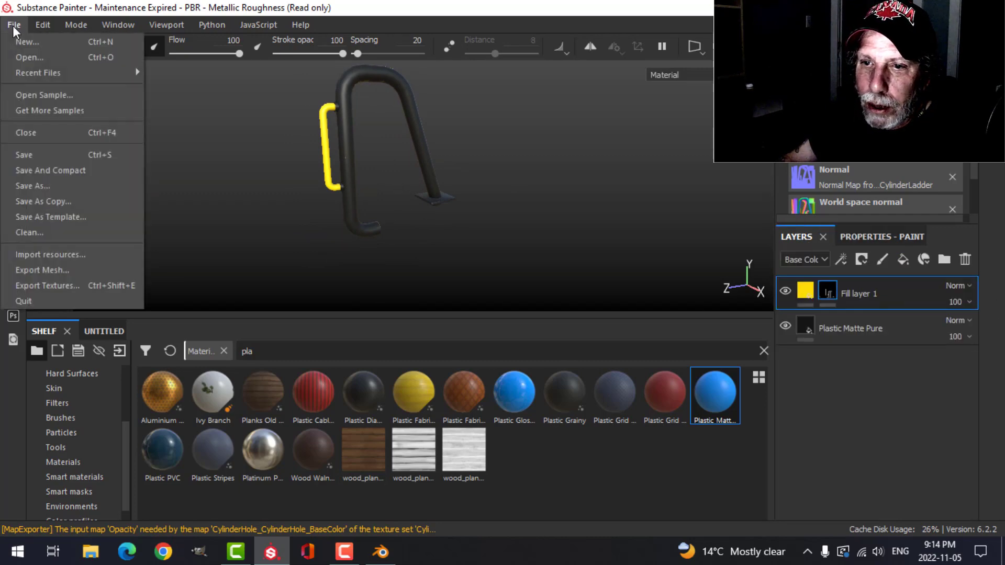
pyautogui.click(71, 283)
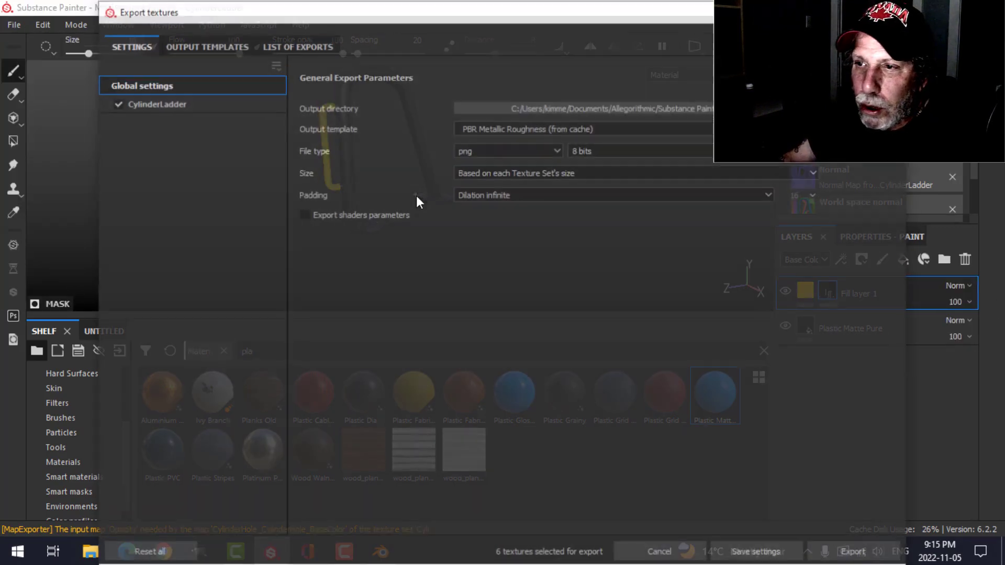
pyautogui.moveTo(568, 4); pyautogui.dragTo(488, 52)
pyautogui.click(423, 166)
pyautogui.scroll(3, 435, 195)
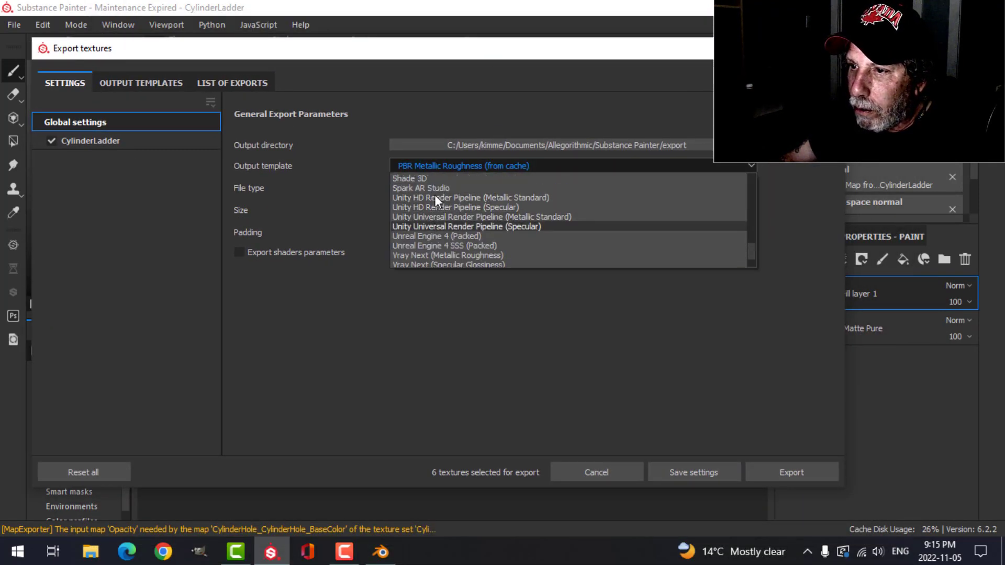
pyautogui.scroll(3, 431, 211)
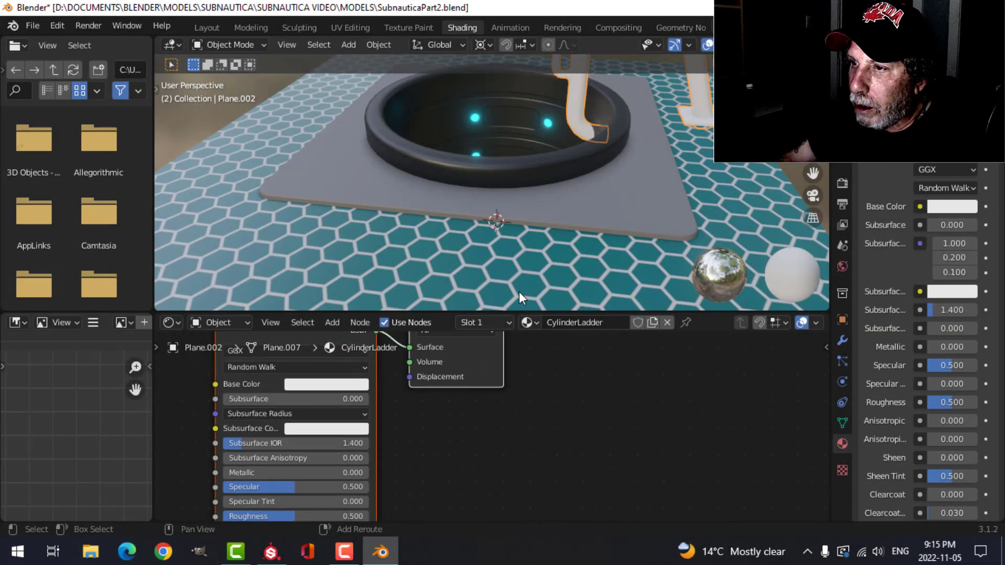
pyautogui.scroll(-4, 547, 127)
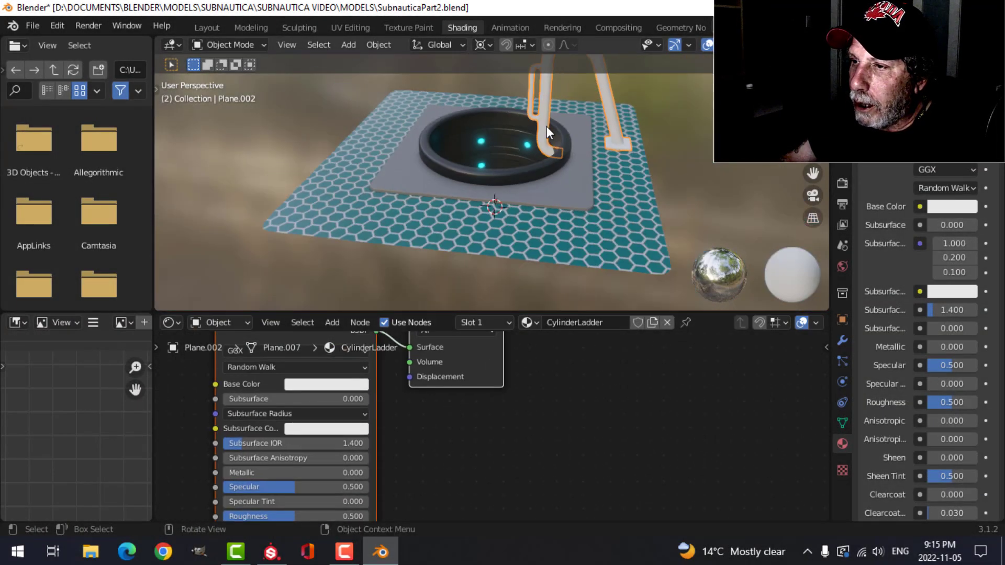
# - In Blender, load the five CylinderLadder texture maps onto the ladder's Principled BSDF node with Principled Texture Setup
pyautogui.moveTo(547, 126); pyautogui.dragTo(518, 193, button='middle')
pyautogui.moveTo(494, 419); pyautogui.dragTo(599, 463, button='middle')
pyautogui.click(428, 369)
pyautogui.hotkey('ctrl', 'shift', 't')
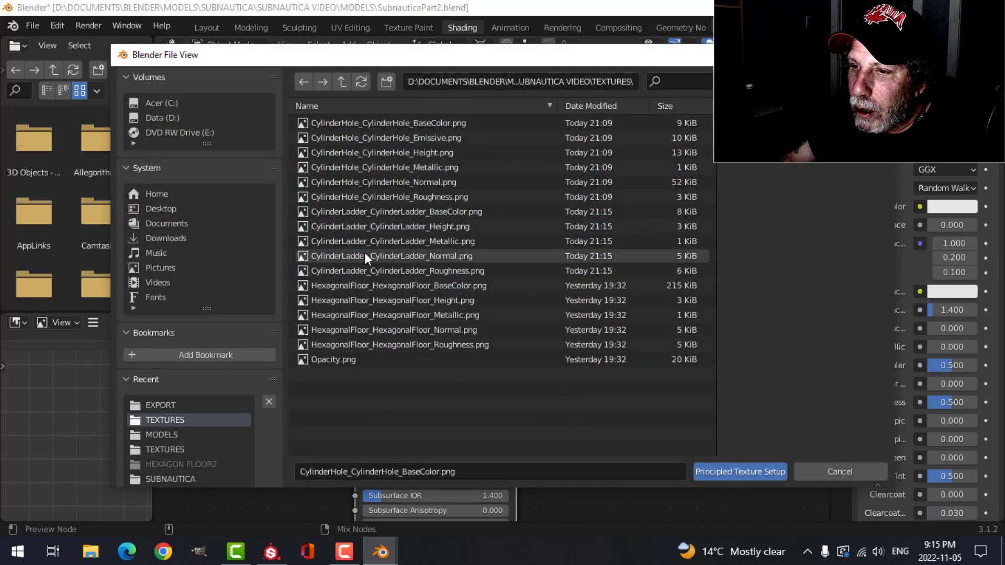
pyautogui.click(444, 213)
pyautogui.keyDown('shift'); pyautogui.click(447, 267); pyautogui.keyUp('shift')
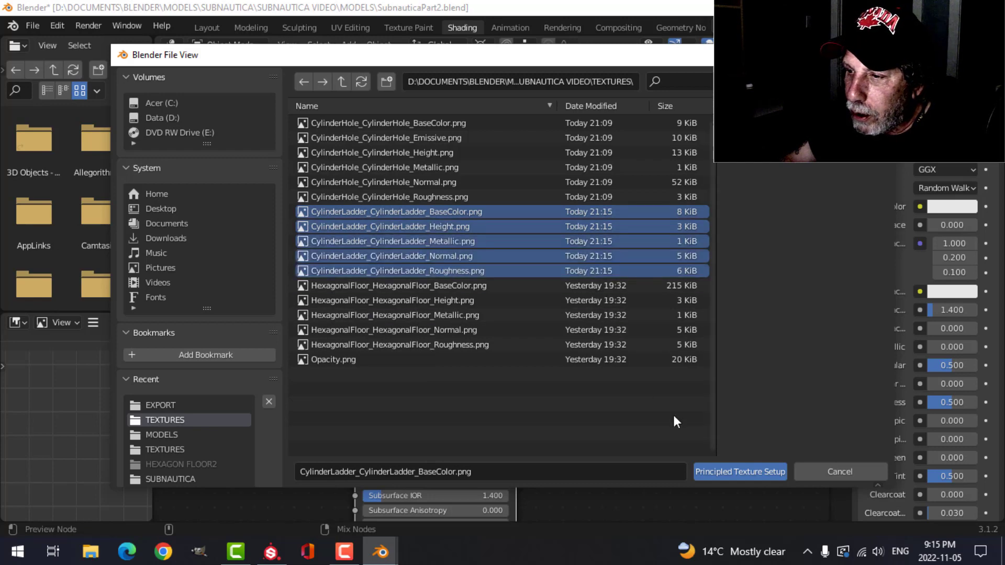
pyautogui.click(712, 471)
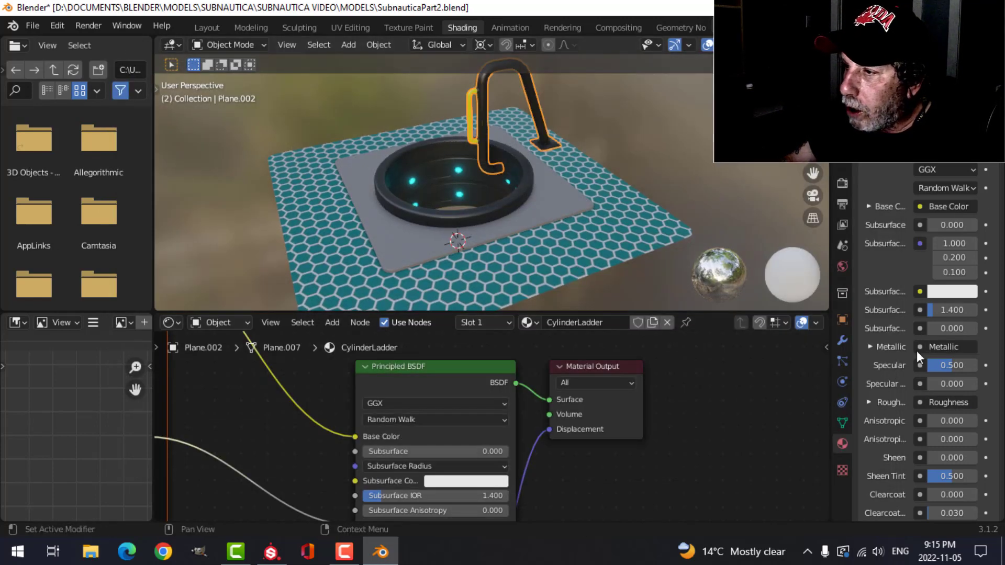
# - Enable the ladder's Mirror modifier in the viewport and return to the full scene in the Layout workspace
pyautogui.click(842, 341)
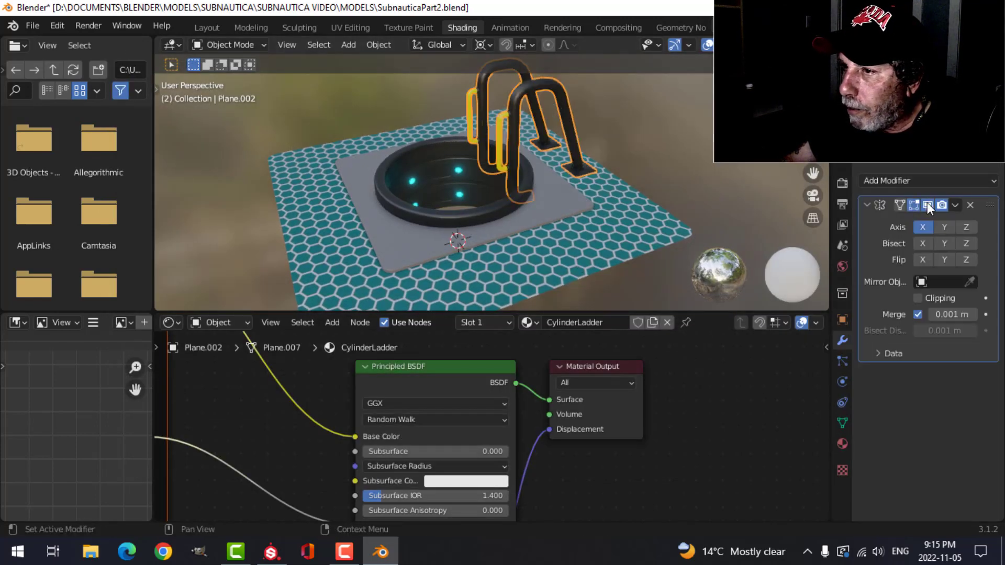
pyautogui.hotkey('alt', 'a')
pyautogui.click(207, 27)
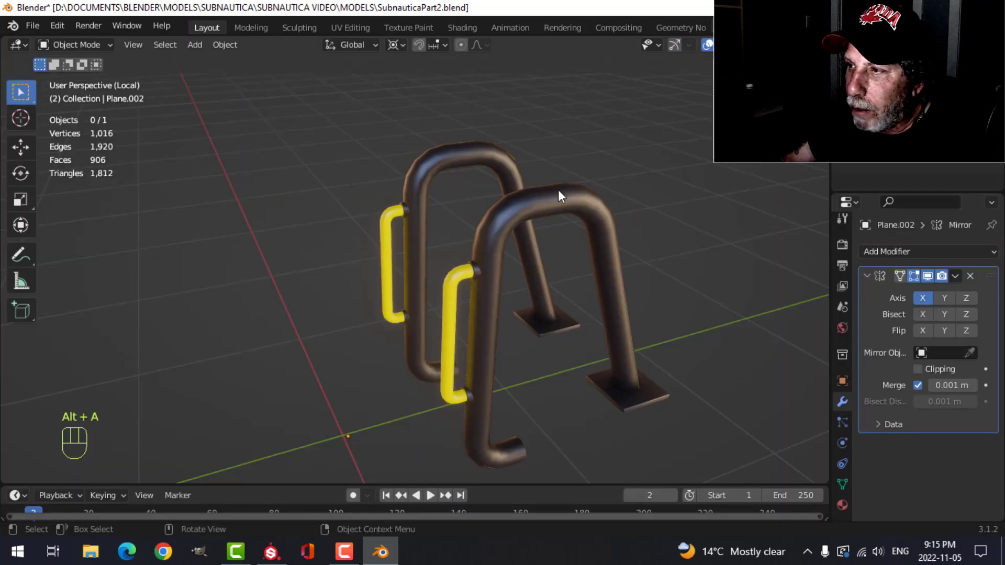
pyautogui.press('/')
pyautogui.moveTo(450, 131); pyautogui.dragTo(474, 137, button='middle')
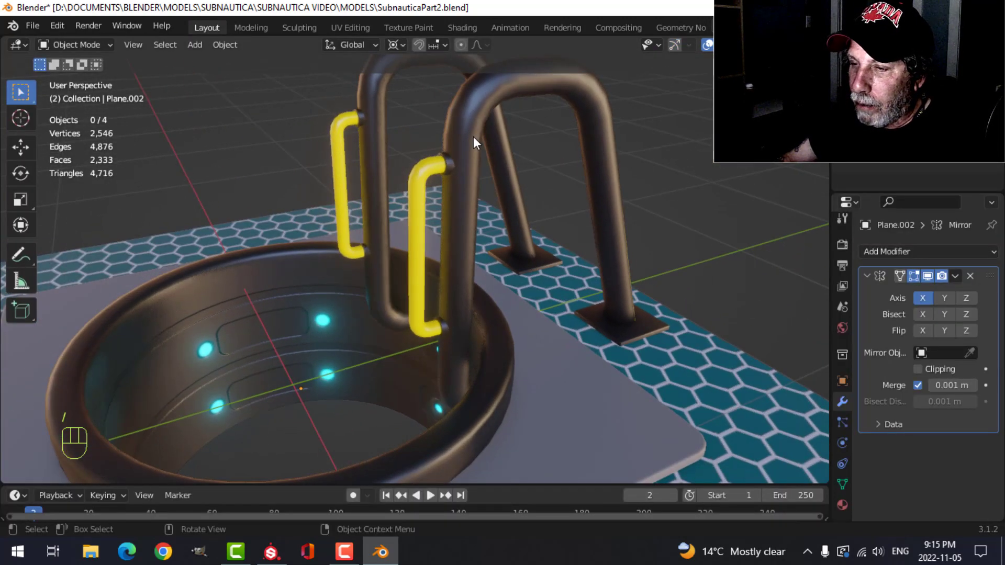
pyautogui.scroll(-4, 473, 137)
# - Add a level 1 Subdivision Surface modifier to the ladder and check the smoothed result around the cylinder hole
pyautogui.click(502, 153)
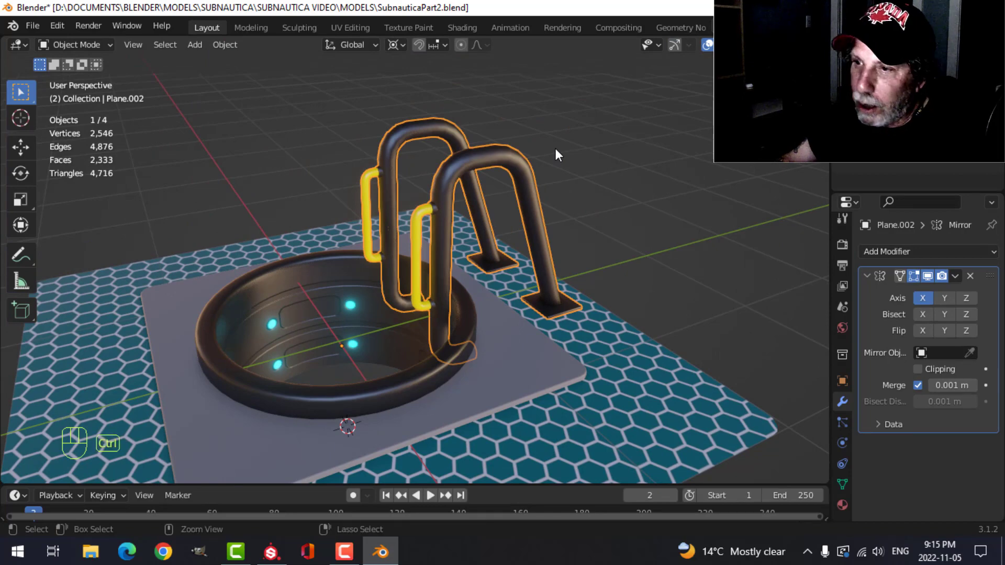
pyautogui.hotkey('ctrl', '1')
pyautogui.hotkey('alt', 'a')
pyautogui.scroll(2, 480, 189)
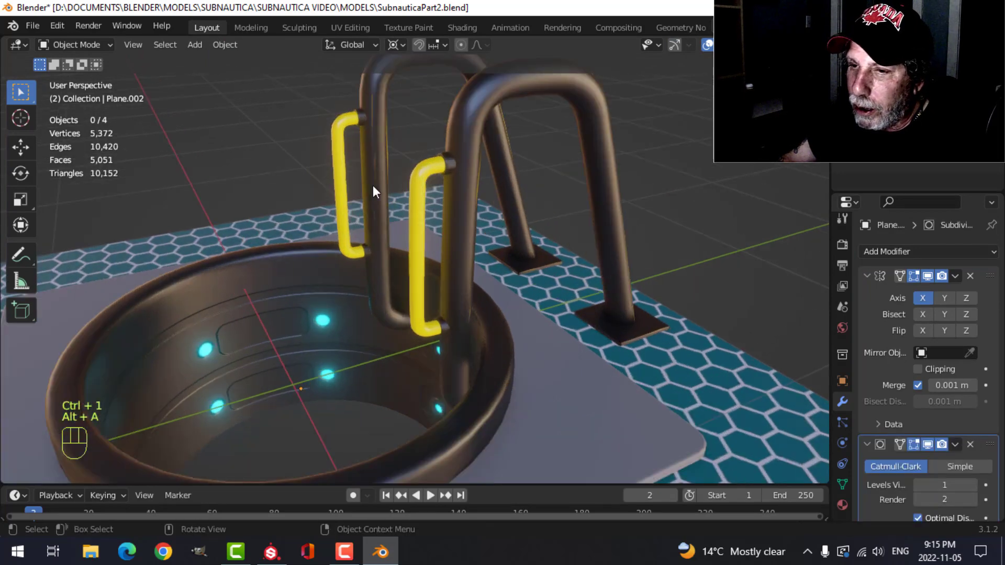
pyautogui.scroll(-3, 124, 161)
pyautogui.keyDown('shift'); pyautogui.moveTo(459, 158); pyautogui.dragTo(423, 160, button='middle'); pyautogui.keyUp('shift')
pyautogui.moveTo(458, 191); pyautogui.dragTo(562, 218, button='middle')
pyautogui.scroll(2, 427, 192)
pyautogui.scroll(-6, 444, 165)
# - Isolate the square base plate surrounding the cylinder hole
pyautogui.click(528, 220)
pyautogui.press('/')
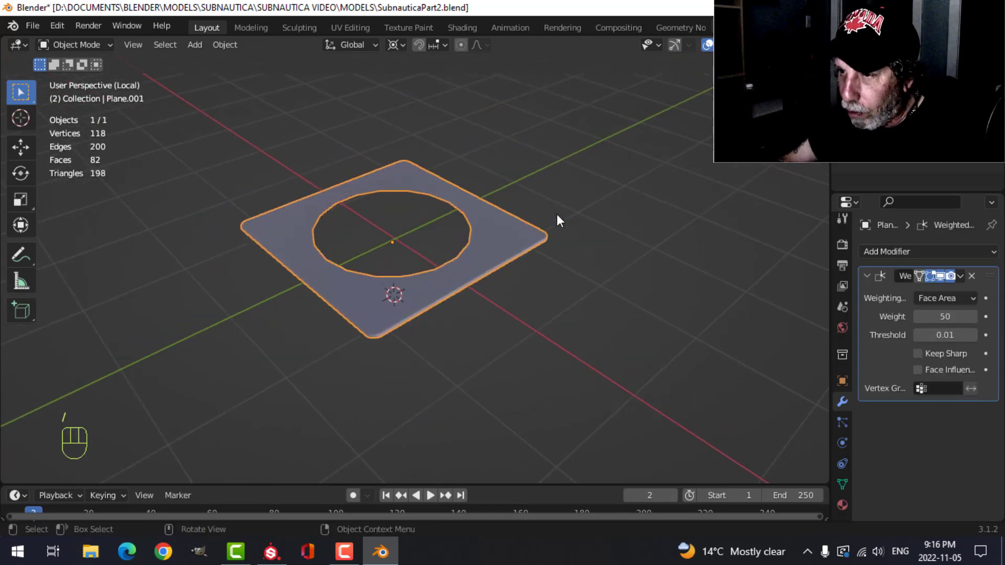
pyautogui.scroll(2, 558, 225)
pyautogui.keyDown('shift'); pyautogui.moveTo(560, 256); pyautogui.dragTo(522, 190, button='middle'); pyautogui.keyUp('shift')
pyautogui.scroll(-1, 517, 210)
pyautogui.keyDown('shift'); pyautogui.moveTo(509, 224); pyautogui.dragTo(539, 180, button='middle'); pyautogui.keyUp('shift')
# - In Edit Mode, select the loop of outer side faces around the base plate and grow the selection one step
pyautogui.press('Tab')
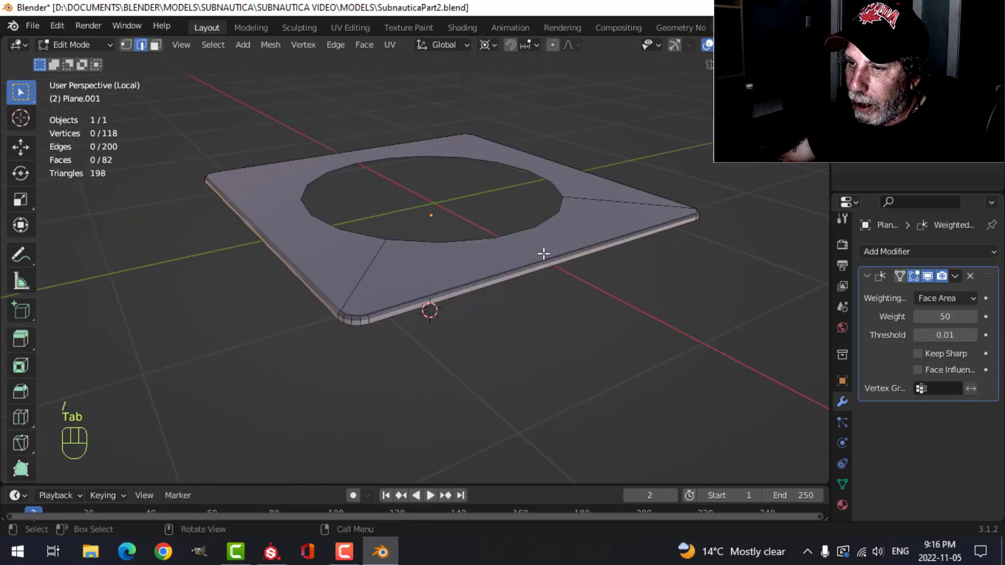
pyautogui.scroll(2, 543, 253)
pyautogui.keyDown('shift'); pyautogui.moveTo(556, 236); pyautogui.dragTo(564, 199, button='middle'); pyautogui.keyUp('shift')
pyautogui.scroll(1, 355, 305)
pyautogui.press('3')
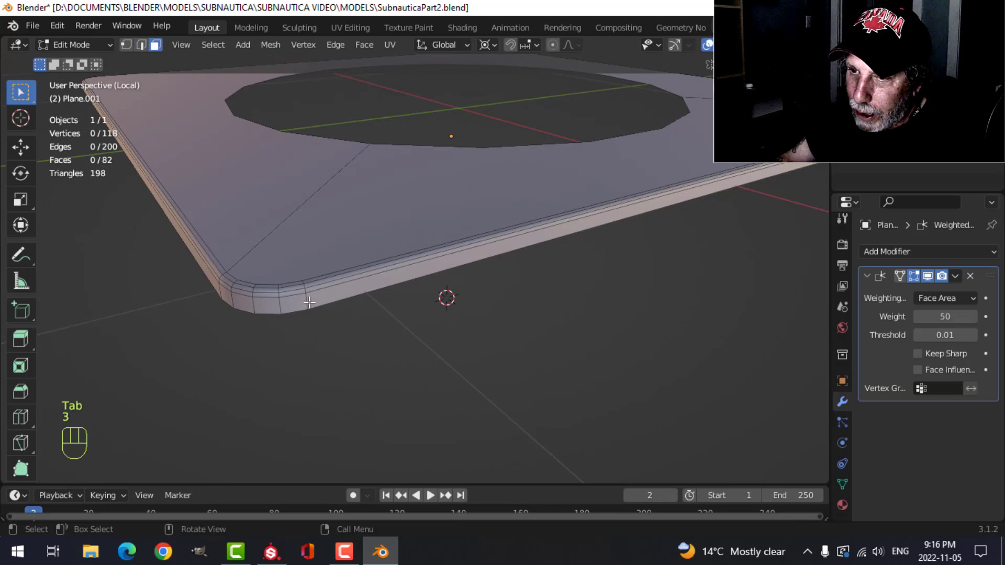
pyautogui.keyDown('alt'); pyautogui.keyDown('shift'); pyautogui.click(306, 304); pyautogui.keyUp('shift'); pyautogui.keyUp('alt')
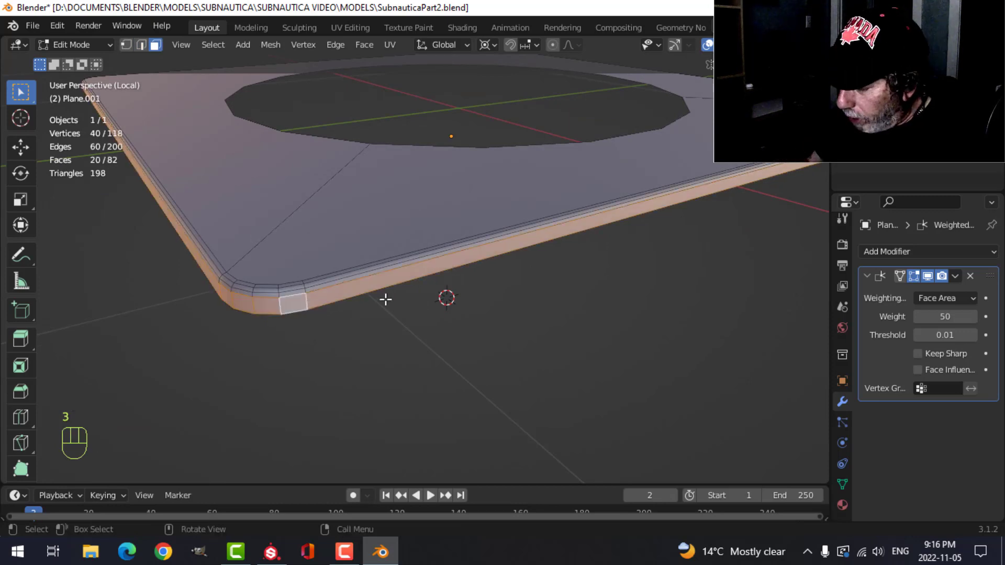
pyautogui.press('ctrl+KP_Add')
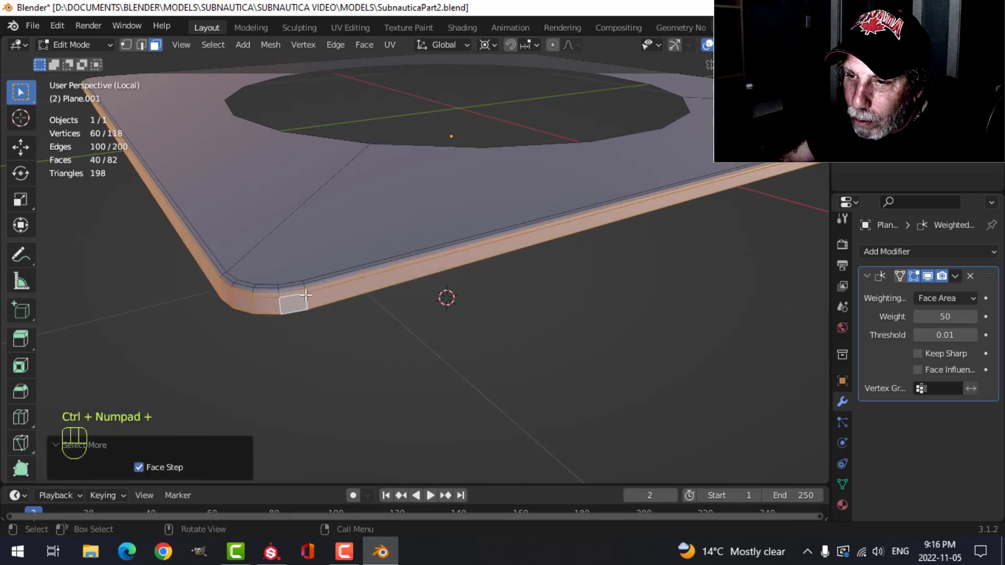
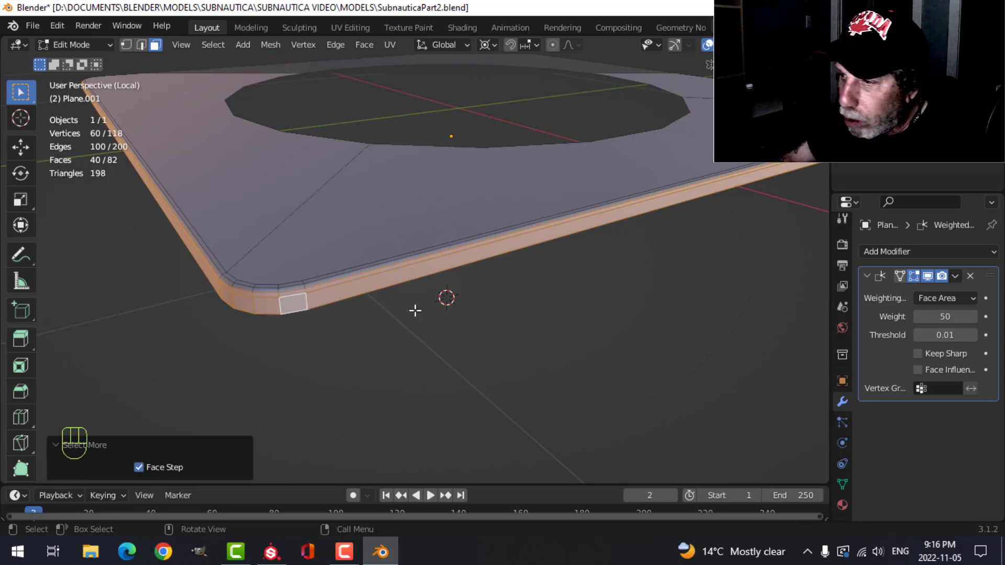
# - Remove the BaseMaterial slot from the base plate in Object Mode
pyautogui.click(842, 505)
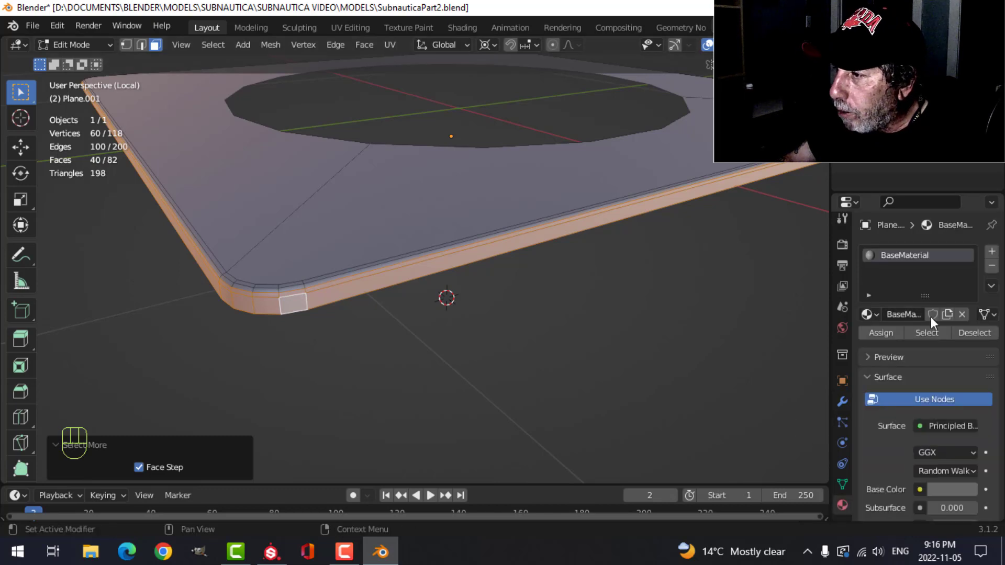
pyautogui.click(991, 266)
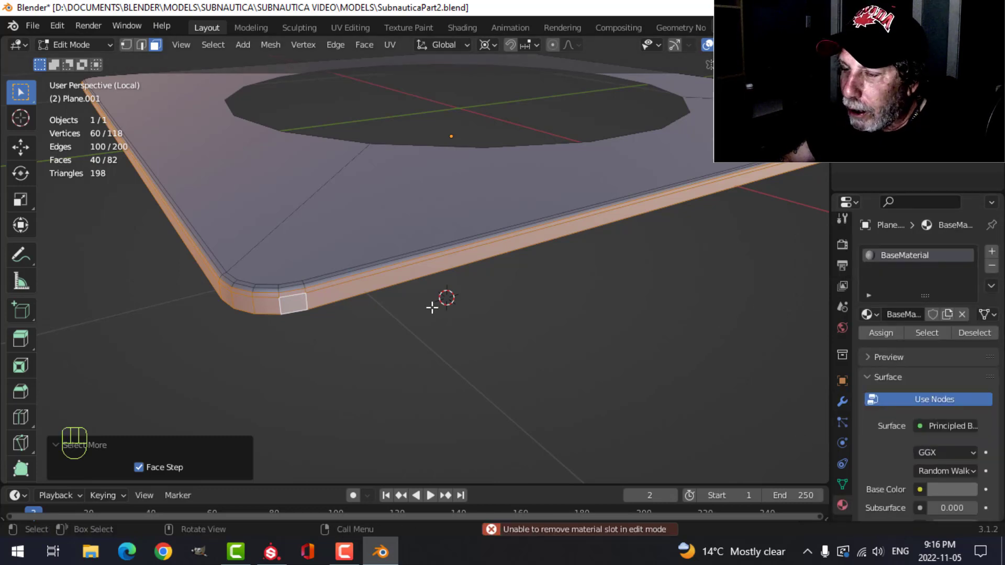
pyautogui.press('Tab')
pyautogui.click(992, 267)
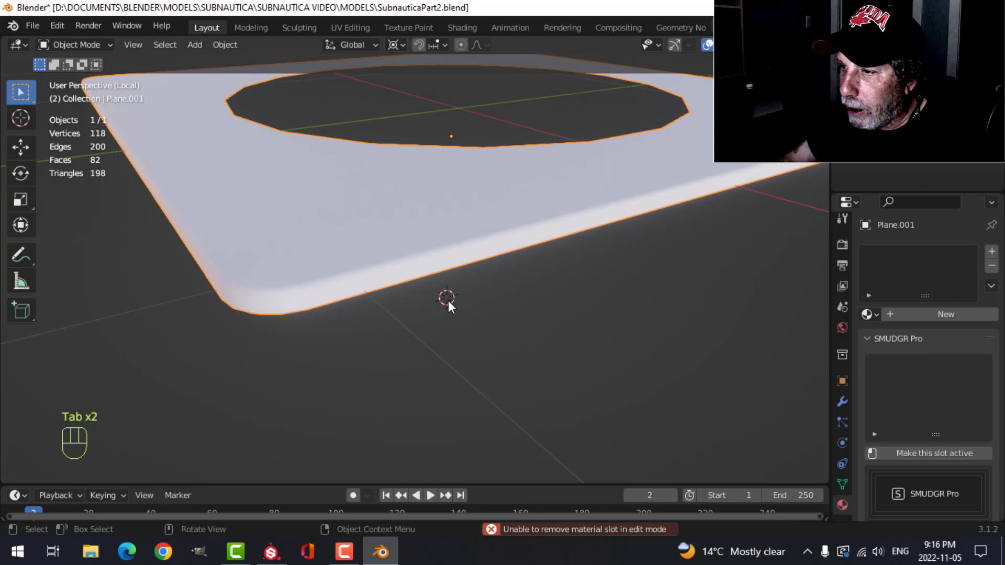
# - Back in Edit Mode, give the base plate a new material and rename it CylinderMatBot
pyautogui.press('Tab')
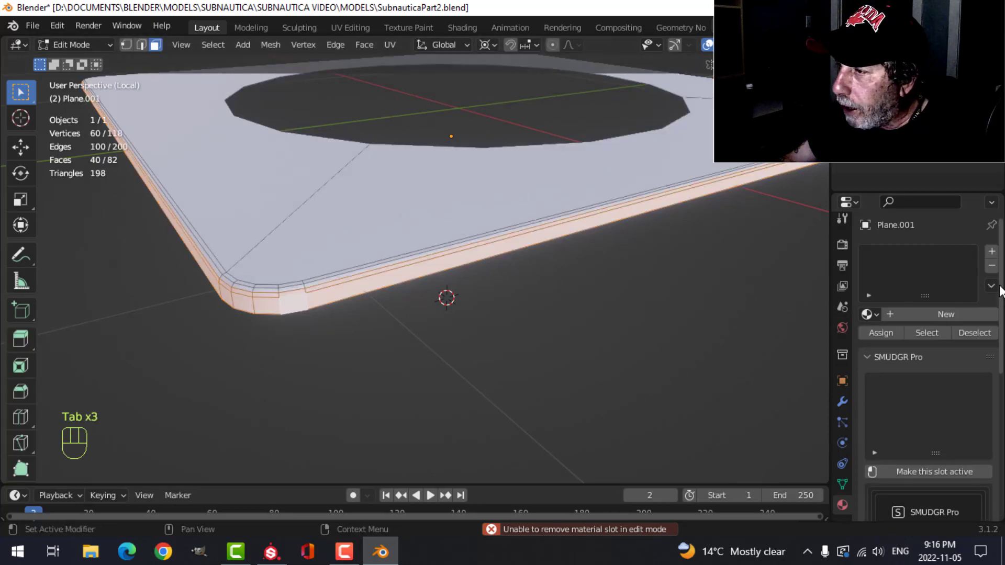
pyautogui.click(950, 313)
pyautogui.doubleClick(938, 255)
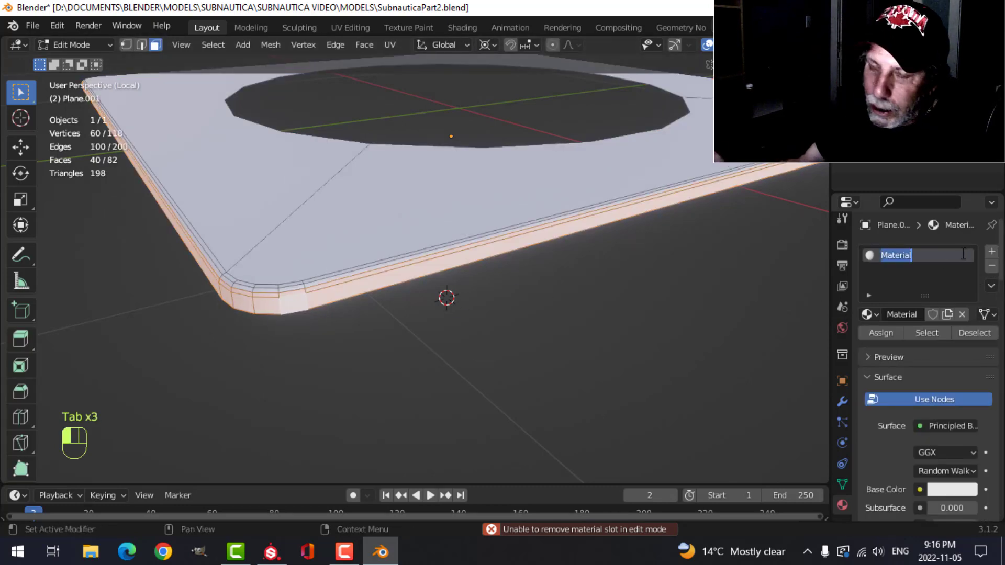
pyautogui.write('Cylin')
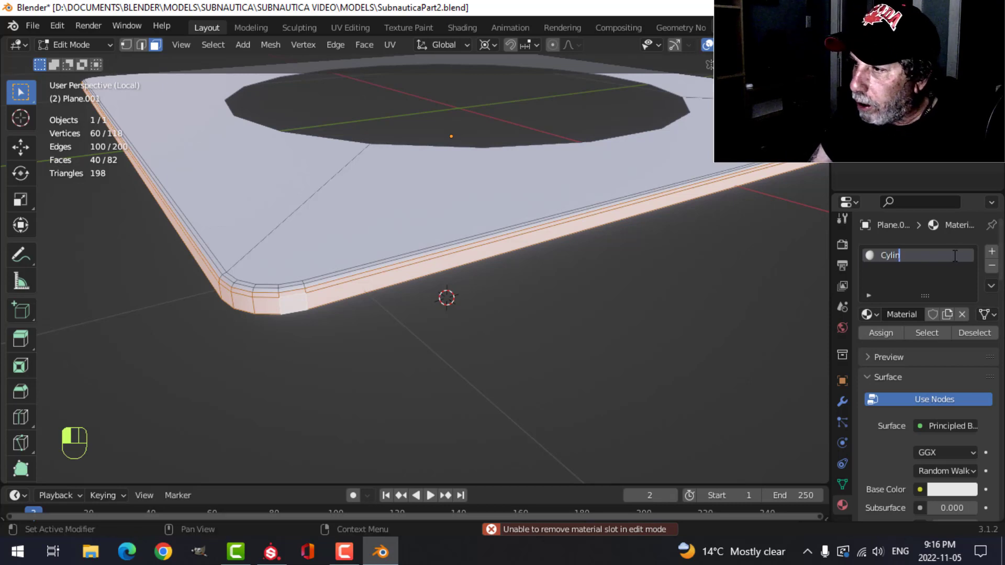
pyautogui.write('derMat')
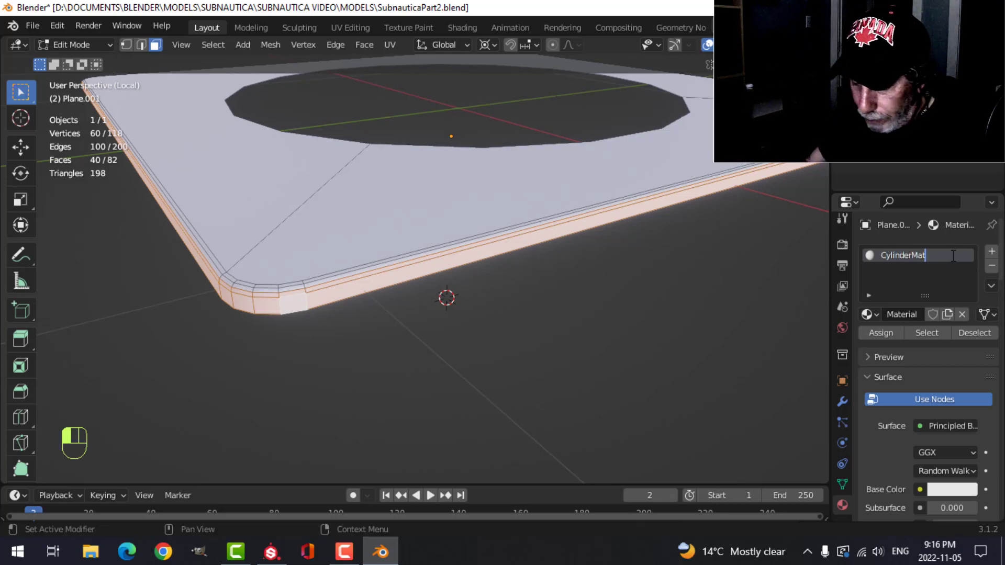
pyautogui.write('Bot')
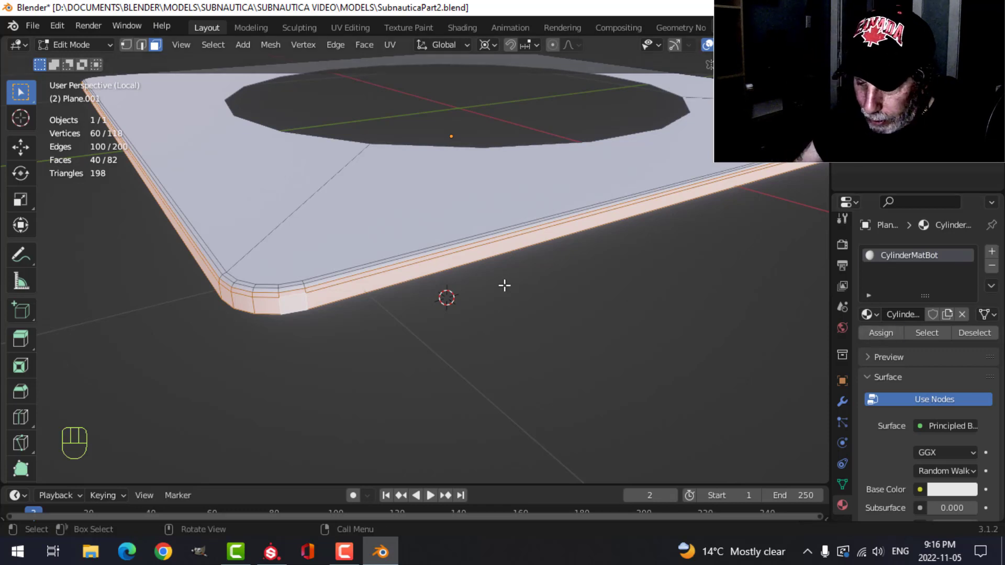
# - Invert the face selection and assign it a second new material named CylinderMatTop
pyautogui.hotkey('ctrl', 'i')
pyautogui.click(992, 251)
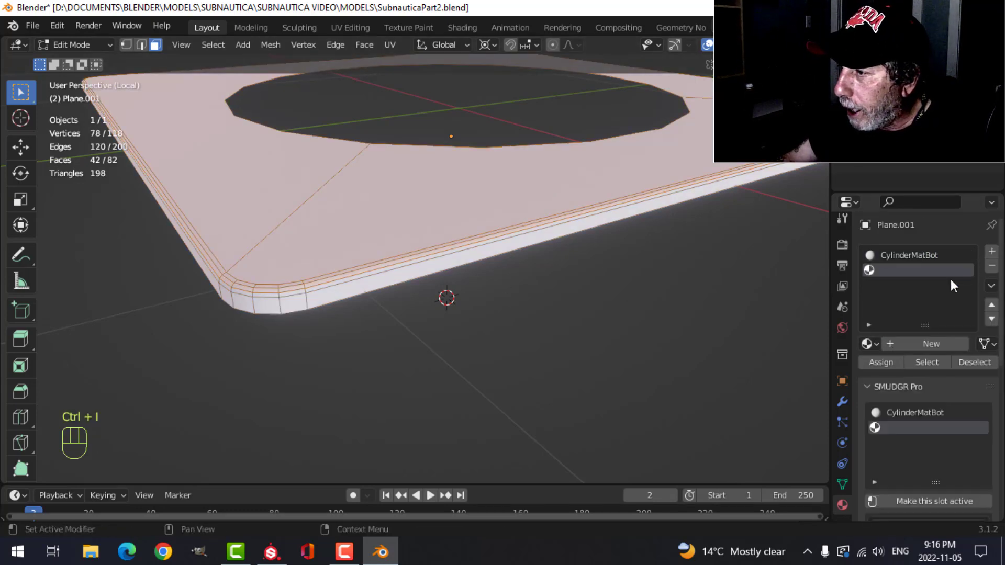
pyautogui.click(915, 345)
pyautogui.doubleClick(907, 269)
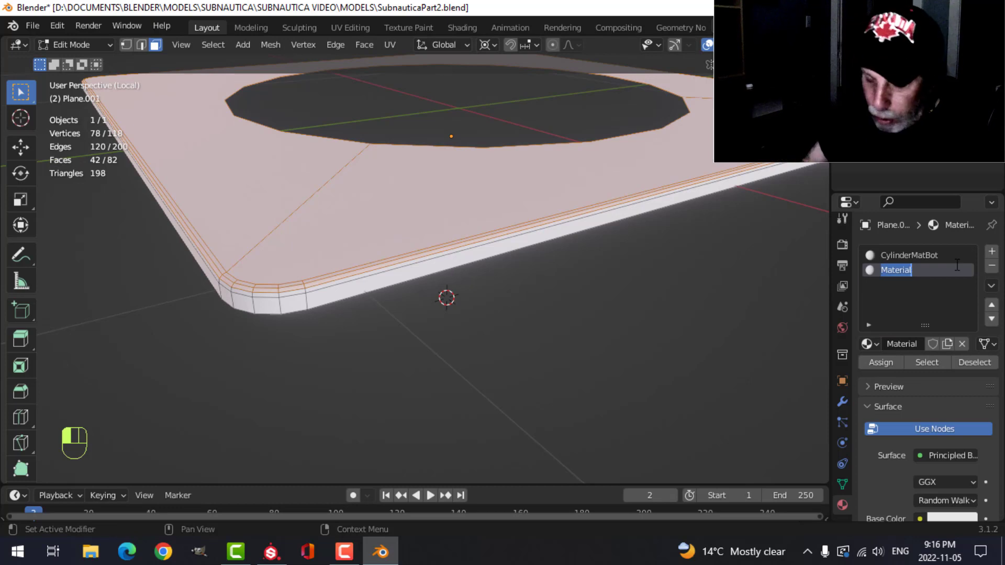
pyautogui.write('CylinderMatTop')
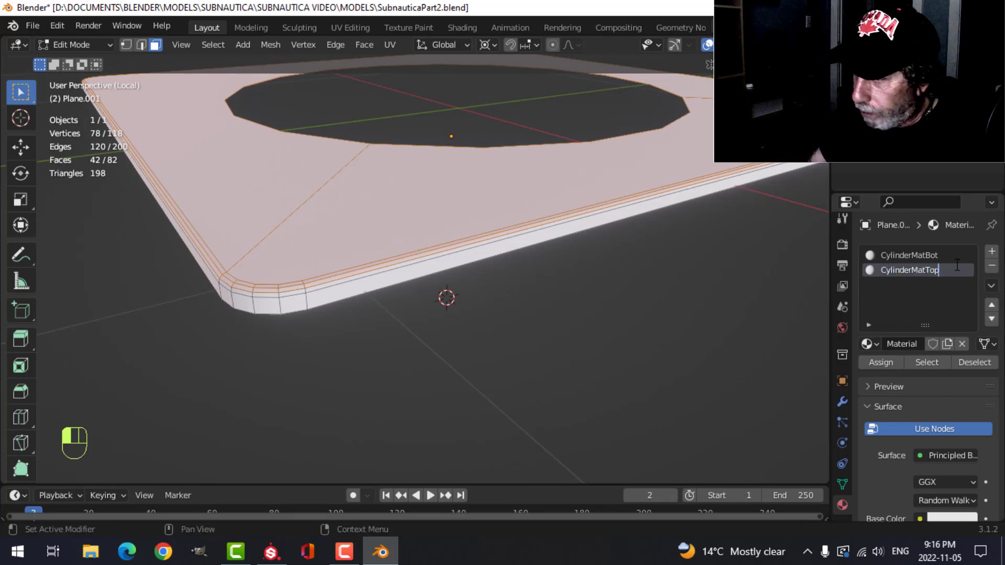
pyautogui.press('Return')
# - Check which faces belong to CylinderMatBot by selecting them by material, and clear the selection
pyautogui.hotkey('alt', 'a')
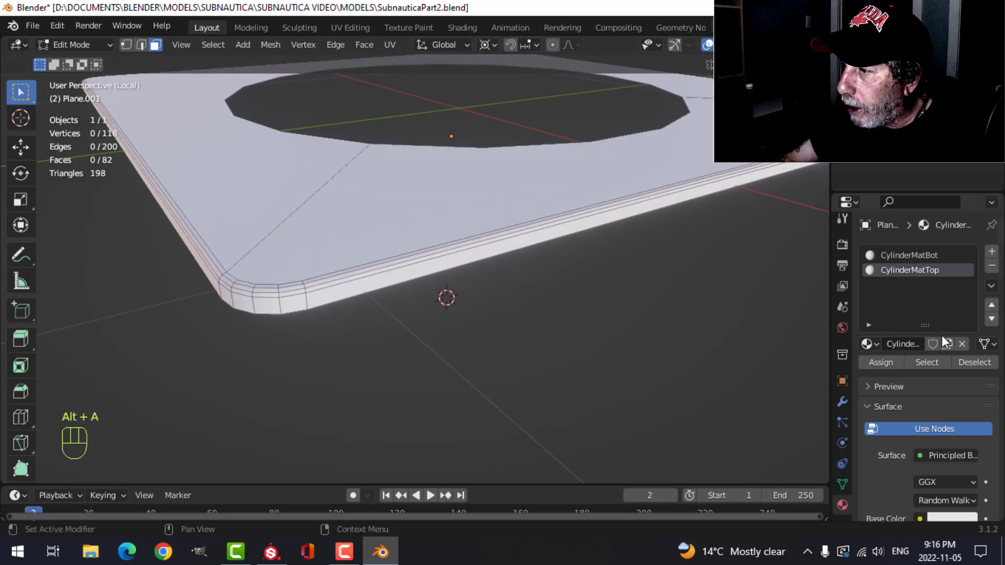
pyautogui.click(923, 255)
pyautogui.click(928, 362)
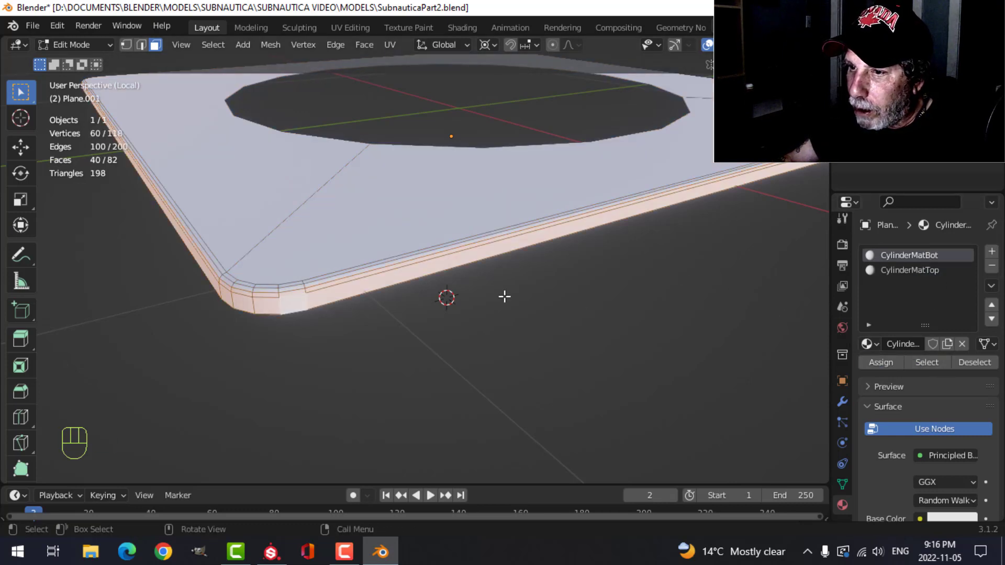
pyautogui.hotkey('alt', 'a')
pyautogui.press('Tab')
pyautogui.press('Tab')
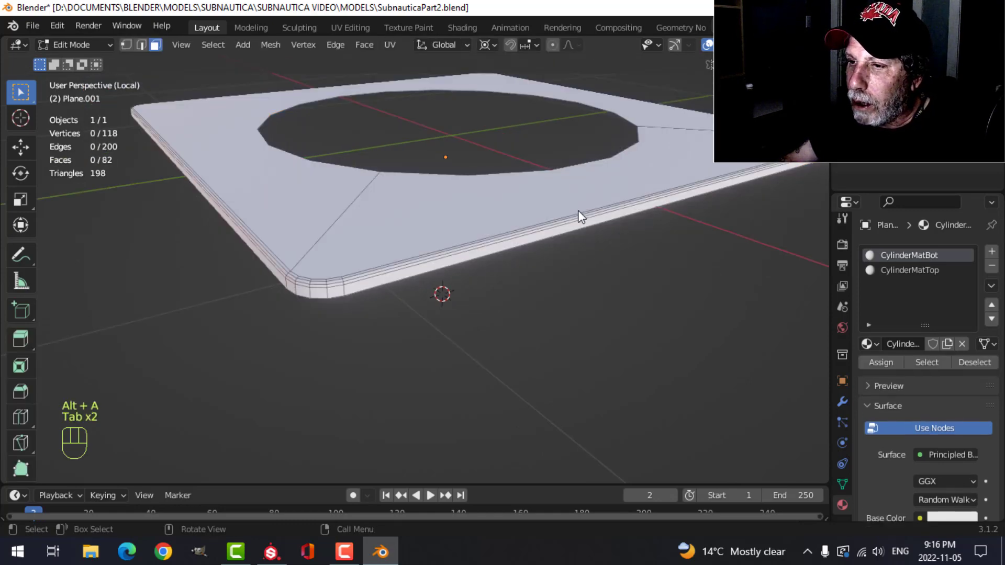
# - Select all the plate's faces, isolate it in the UV Editing workspace and apply a Cube Projection from top view
pyautogui.press('a')
pyautogui.click(361, 29)
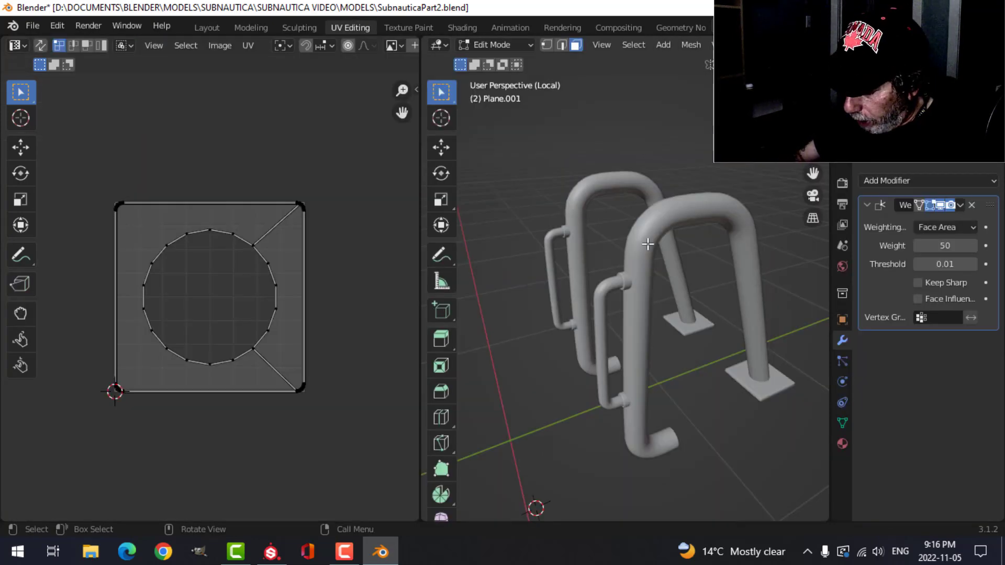
pyautogui.press('KP_Divide')
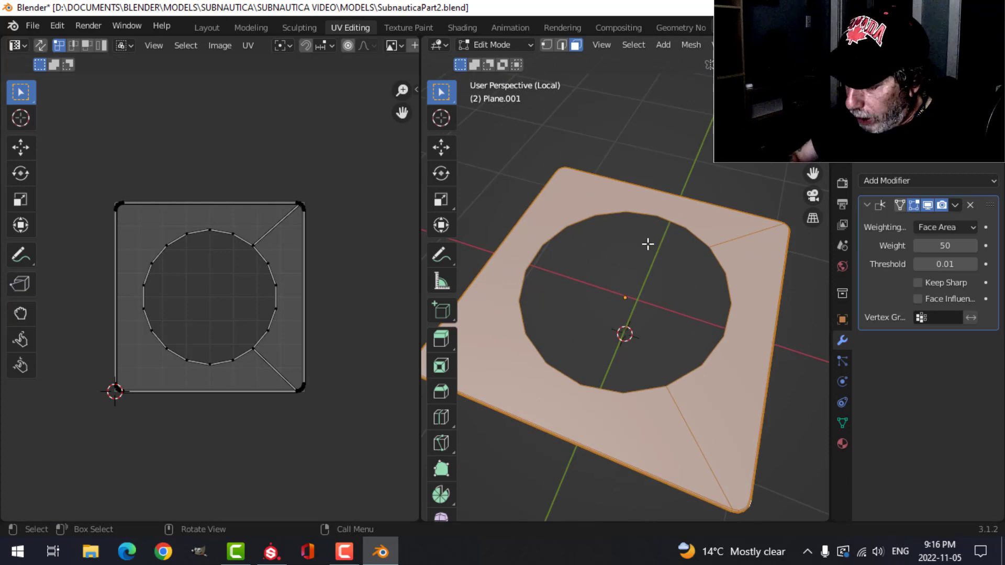
pyautogui.press('KP_7')
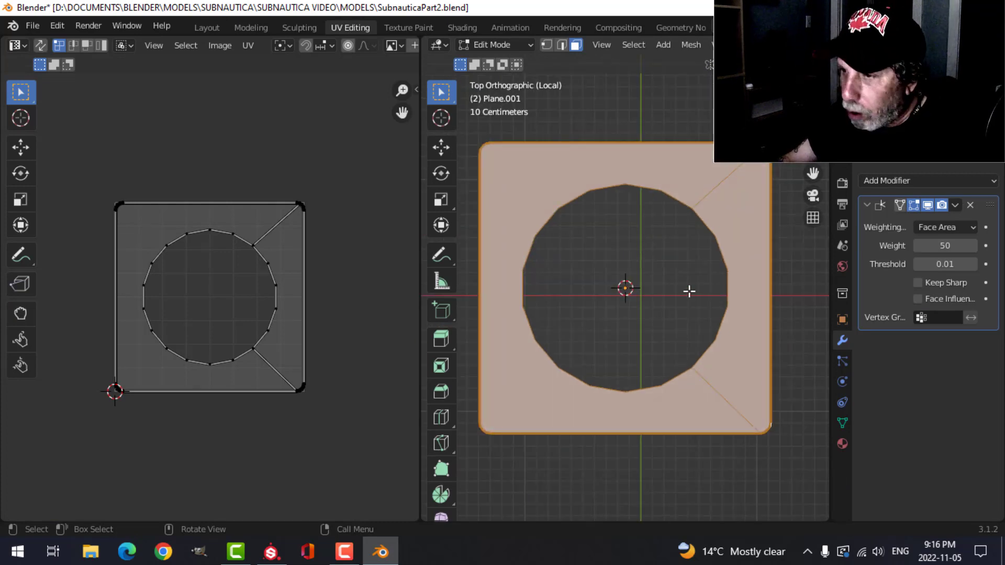
pyautogui.press('u')
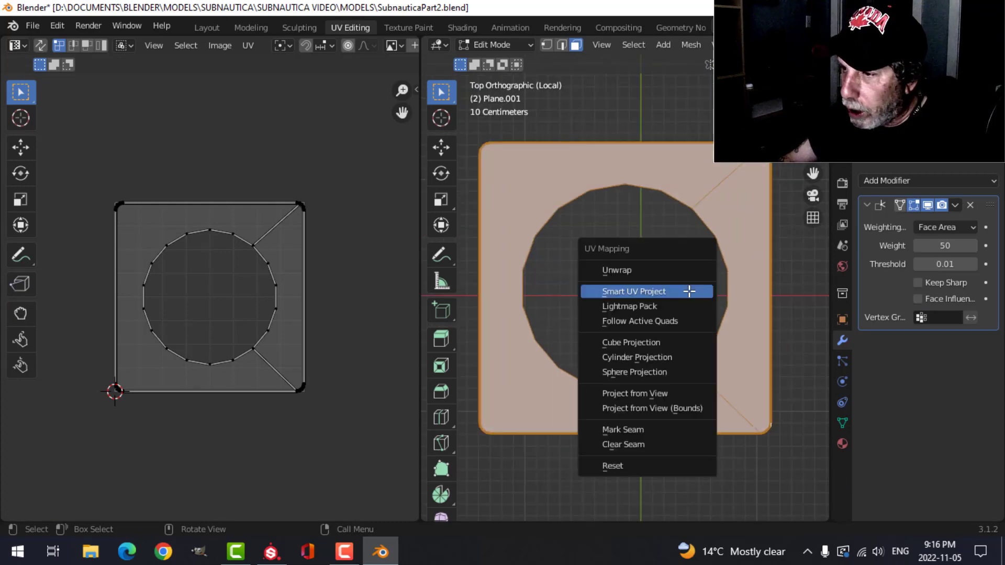
pyautogui.click(662, 343)
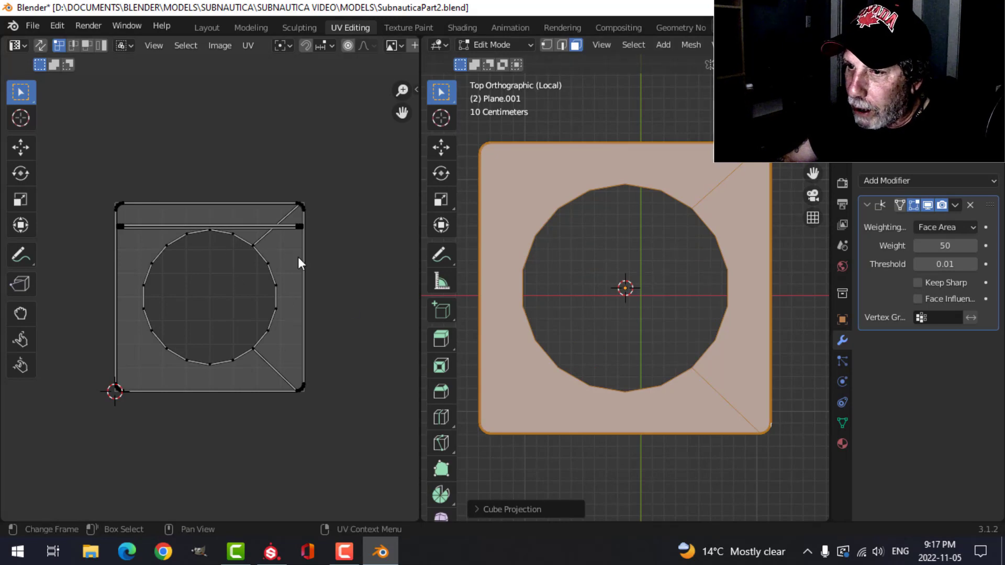
# - Select all the plate's UV islands and pack them into a single tile with UVPackmaster
pyautogui.press('a')
pyautogui.press('n')
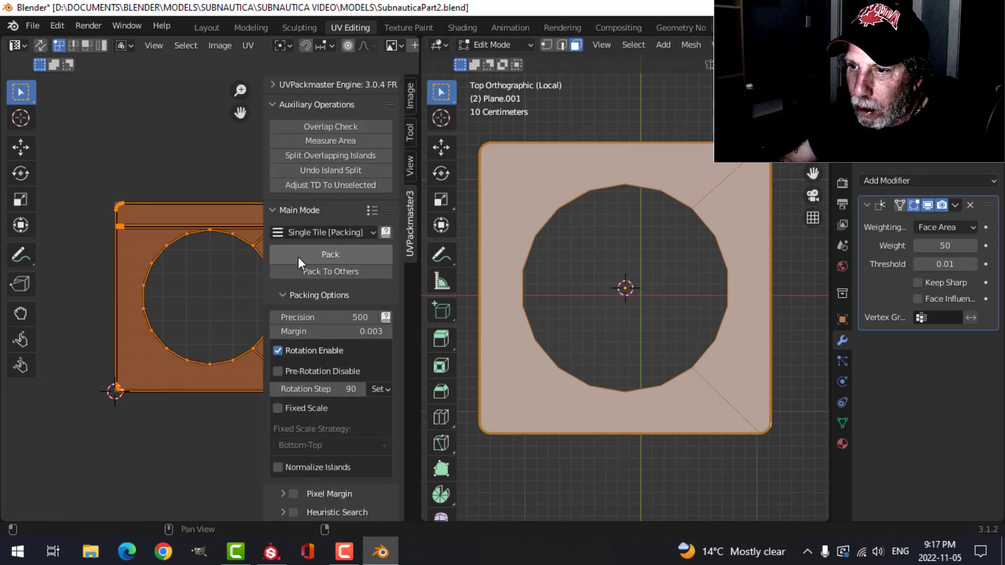
pyautogui.click(327, 257)
pyautogui.press('n')
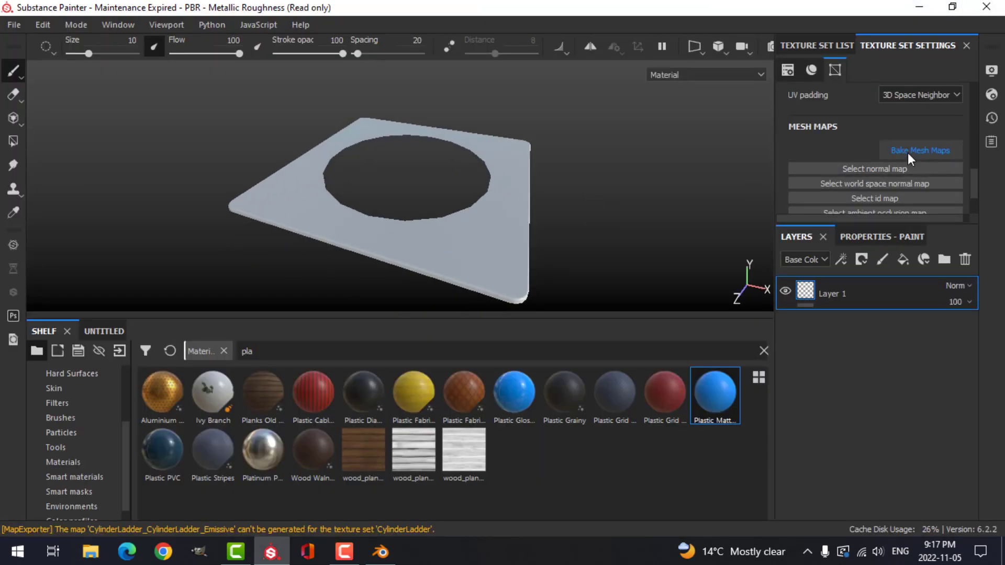
# - In Substance Painter, bake the plate's mesh maps at 2048 output size with the ID map excluded
pyautogui.click(823, 44)
pyautogui.click(908, 45)
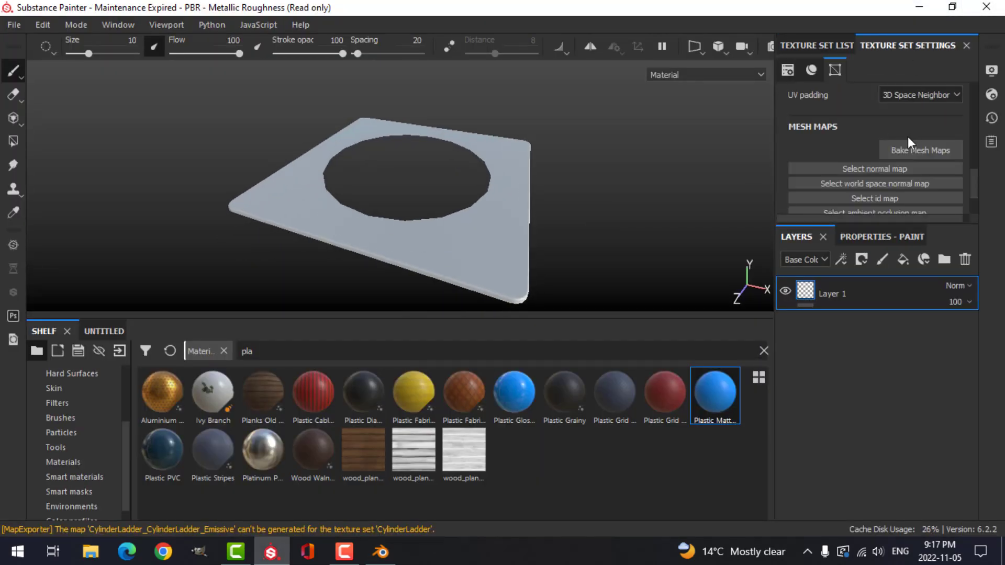
pyautogui.click(906, 147)
pyautogui.click(549, 73)
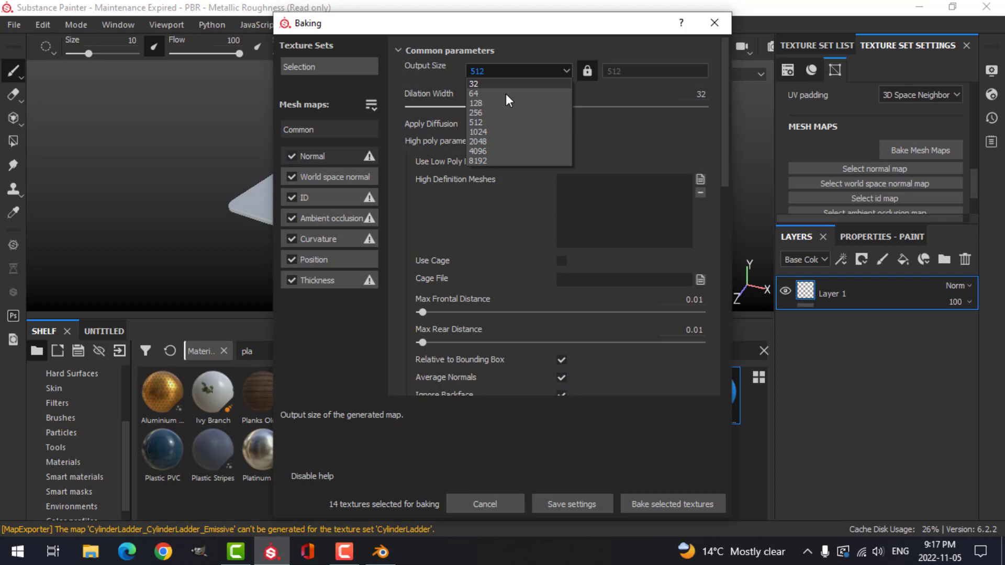
pyautogui.click(496, 139)
pyautogui.click(292, 198)
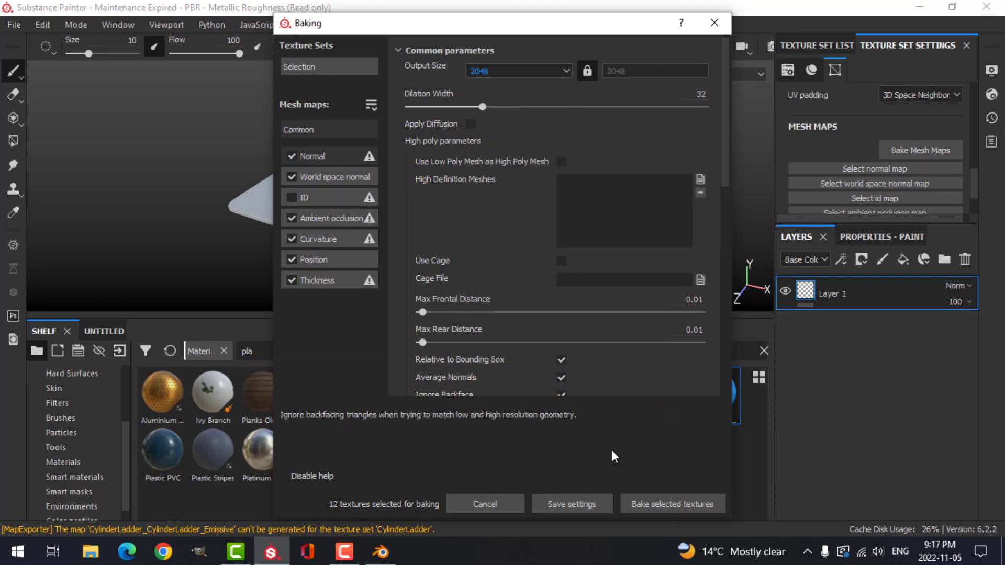
pyautogui.click(648, 500)
# - Replace the empty layer on the texture set of the plate's side faces with a Plastic Matte Pure fill
pyautogui.click(962, 258)
pyautogui.moveTo(693, 383); pyautogui.dragTo(824, 329)
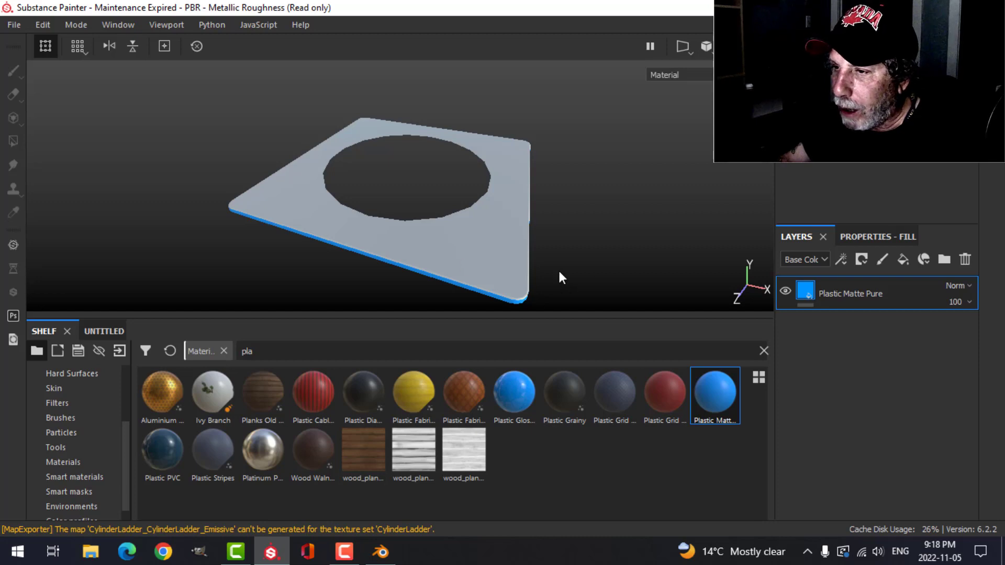
pyautogui.keyDown('alt'); pyautogui.moveTo(553, 245); pyautogui.dragTo(540, 234); pyautogui.keyUp('alt')
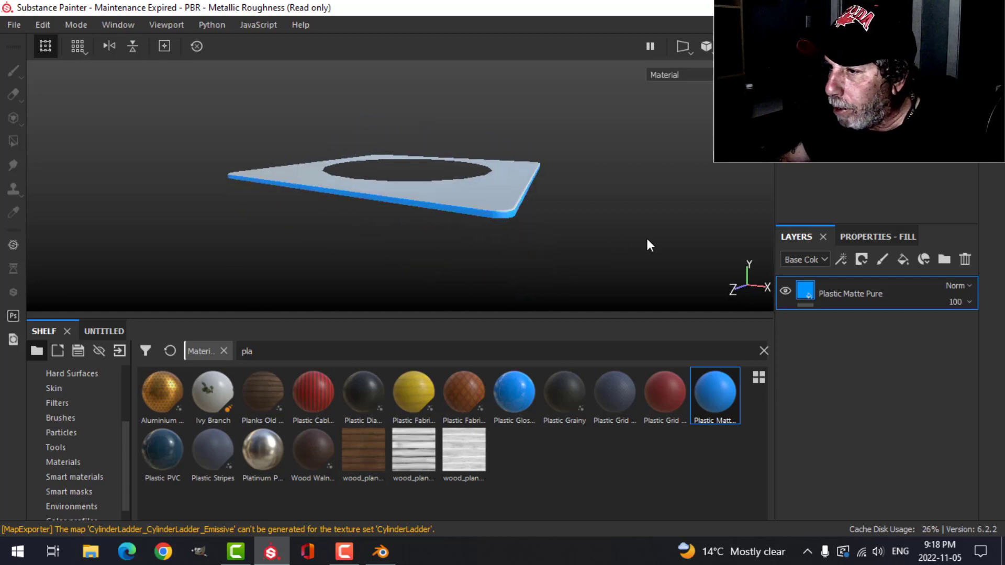
pyautogui.scroll(3, 643, 238)
pyautogui.scroll(-1, 642, 243)
# - Set the base color of the side faces' plastic fill to a very dark grey
pyautogui.click(857, 234)
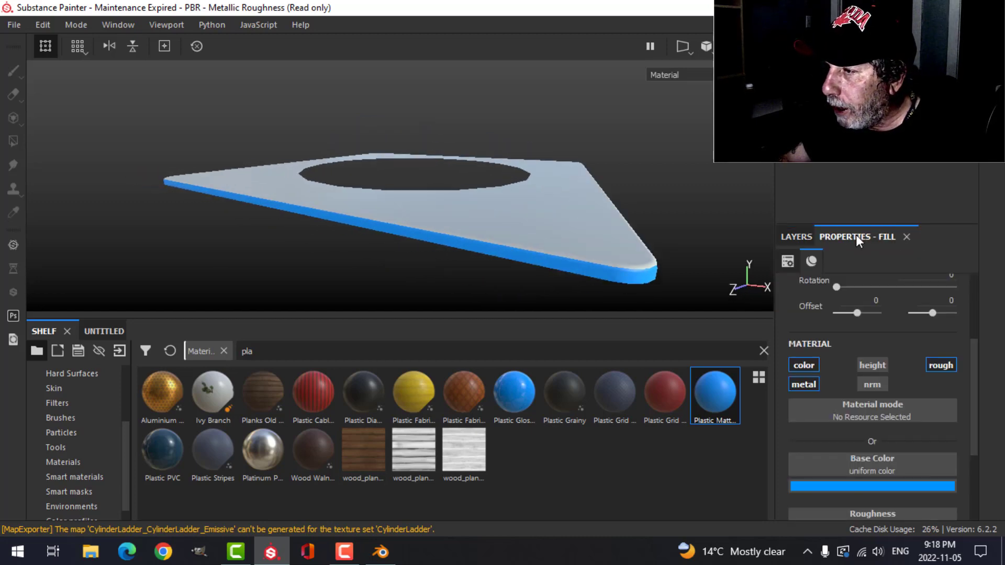
pyautogui.click(853, 482)
pyautogui.moveTo(818, 396); pyautogui.dragTo(804, 435)
pyautogui.keyDown('alt'); pyautogui.moveTo(646, 235); pyautogui.dragTo(608, 210); pyautogui.keyUp('alt')
# - Switch to the top face's texture set and replace its empty layer with a Plastic Matte Pure fill
pyautogui.press('1')
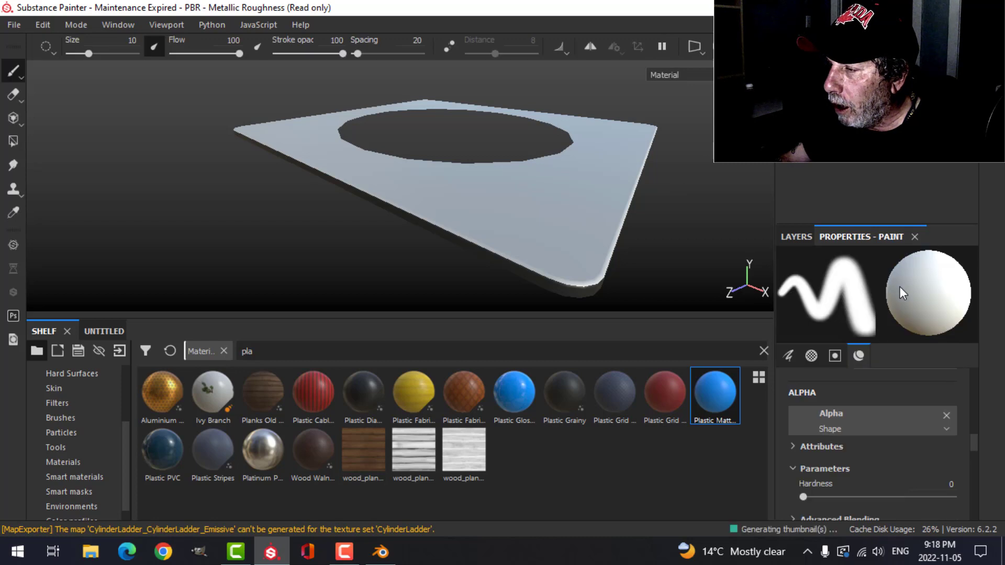
pyautogui.click(797, 237)
pyautogui.click(965, 260)
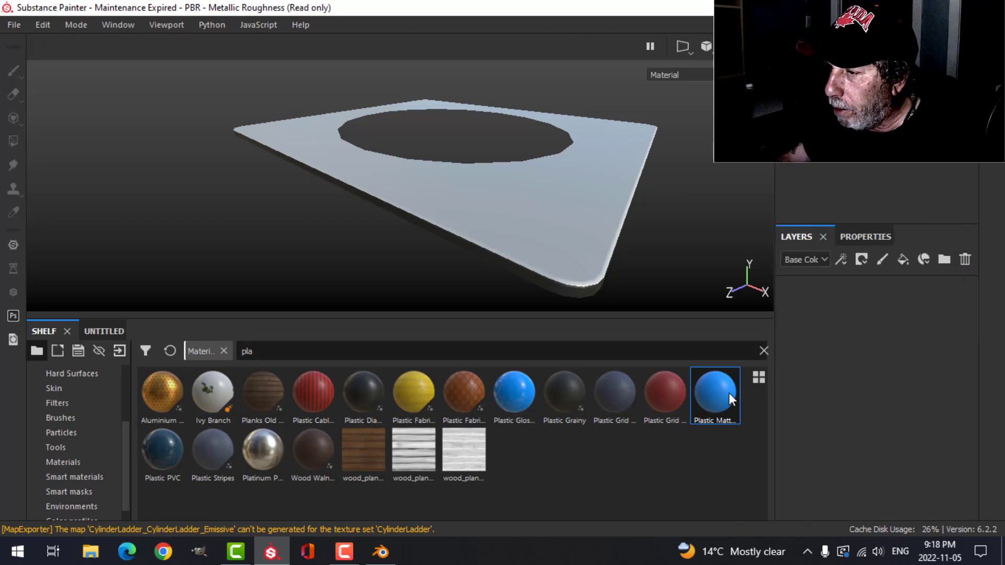
pyautogui.moveTo(729, 393); pyautogui.dragTo(841, 297)
# - Set the base color of the top face's plastic fill to neutral grey, RGB 0.449, and return to the layer stack
pyautogui.click(857, 238)
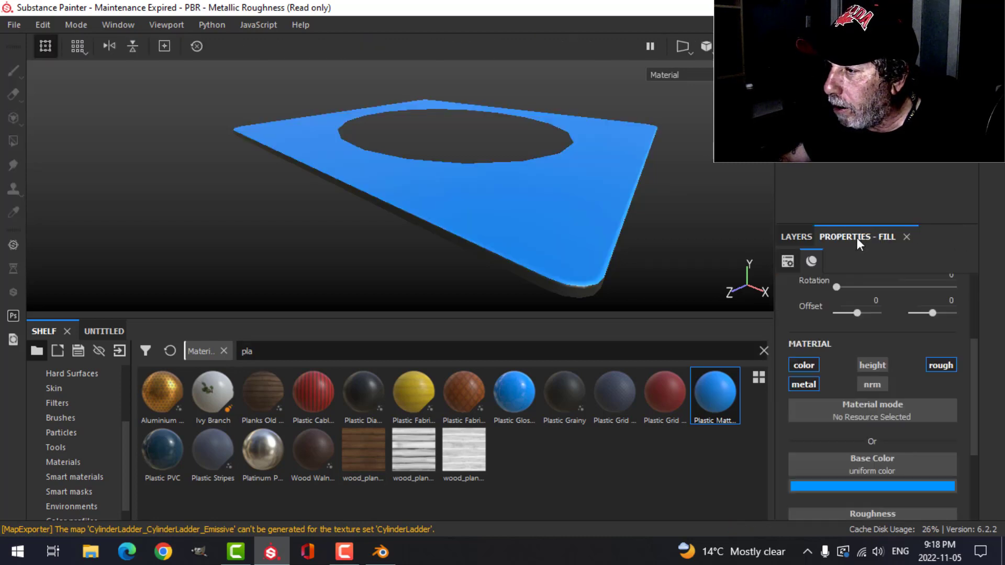
pyautogui.click(834, 489)
pyautogui.moveTo(811, 346); pyautogui.dragTo(805, 365)
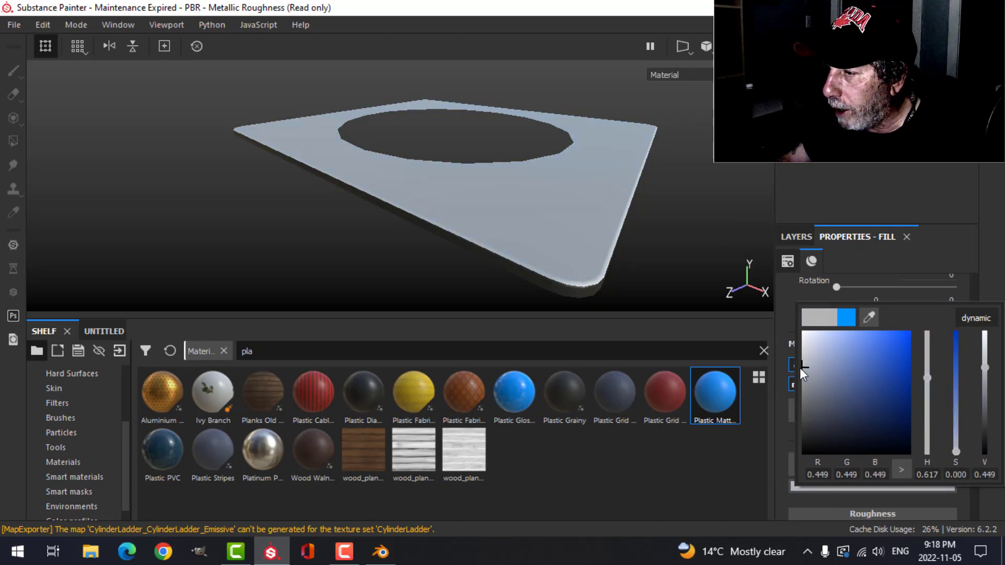
pyautogui.click(991, 229)
pyautogui.keyDown('alt'); pyautogui.moveTo(633, 182); pyautogui.dragTo(655, 178); pyautogui.keyUp('alt')
pyautogui.click(797, 237)
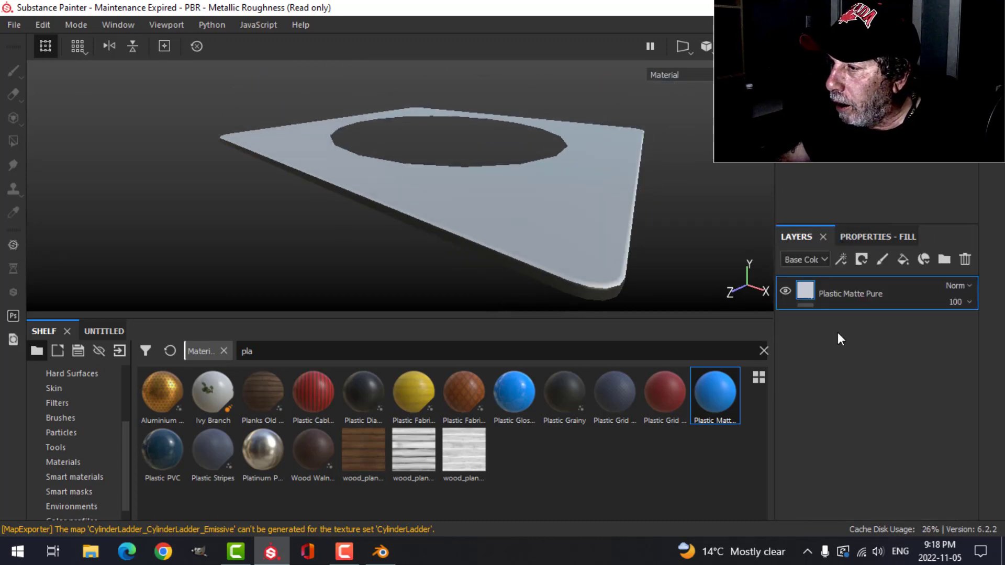
# - Switch the camera to orthographic and view the plate from directly above
pyautogui.keyDown('alt'); pyautogui.moveTo(627, 269); pyautogui.dragTo(581, 216); pyautogui.keyUp('alt')
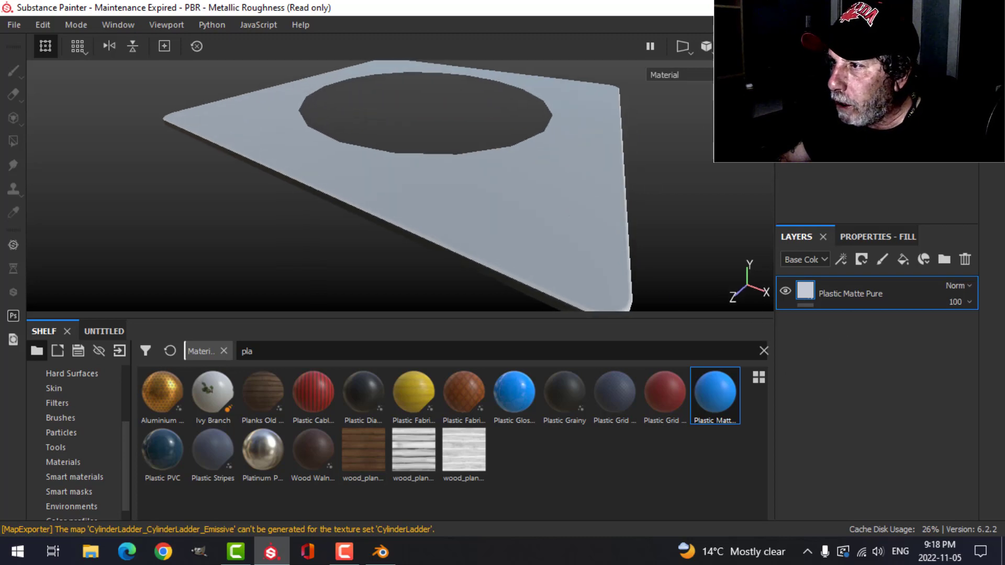
pyautogui.click(707, 46)
pyautogui.click(701, 85)
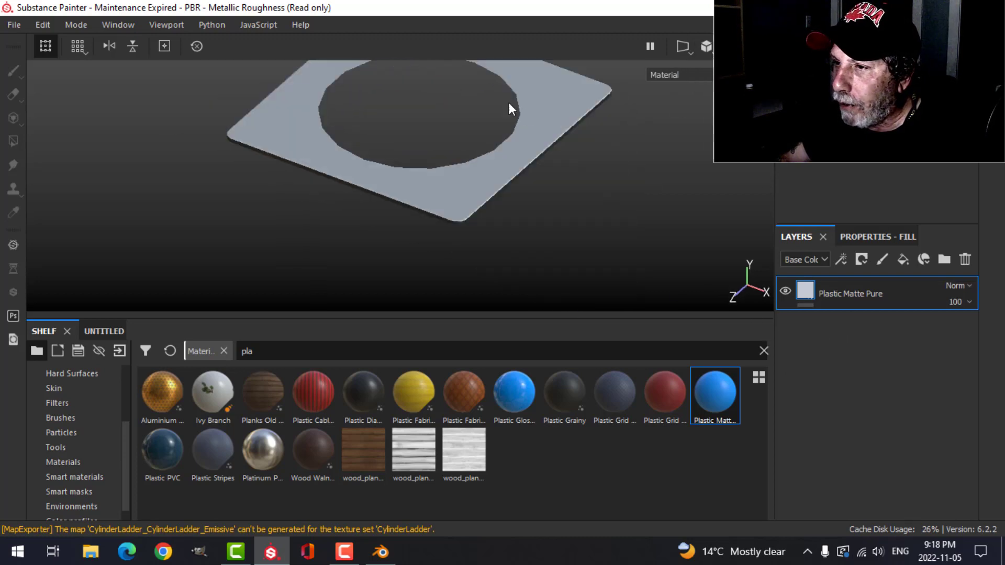
pyautogui.keyDown('alt'); pyautogui.keyDown('shift'); pyautogui.moveTo(509, 103); pyautogui.dragTo(581, 119); pyautogui.keyUp('shift'); pyautogui.keyUp('alt')
pyautogui.keyDown('alt'); pyautogui.moveTo(500, 160); pyautogui.dragTo(589, 228, button='middle'); pyautogui.keyUp('alt')
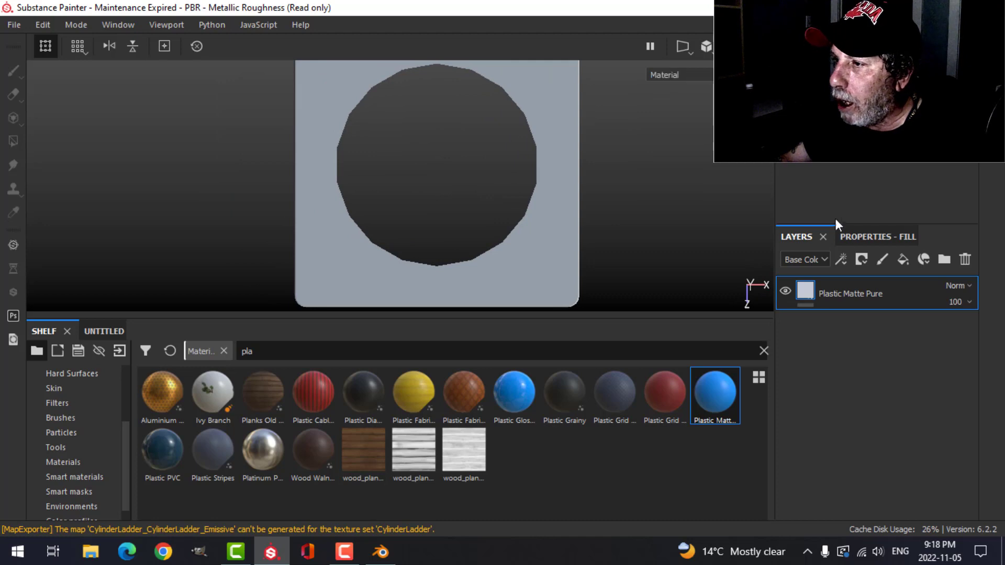
# - Add a paint layer above the plastic fill and give its paint a near-black base color of RGB 0.012 and a height of -0.7295
pyautogui.click(883, 260)
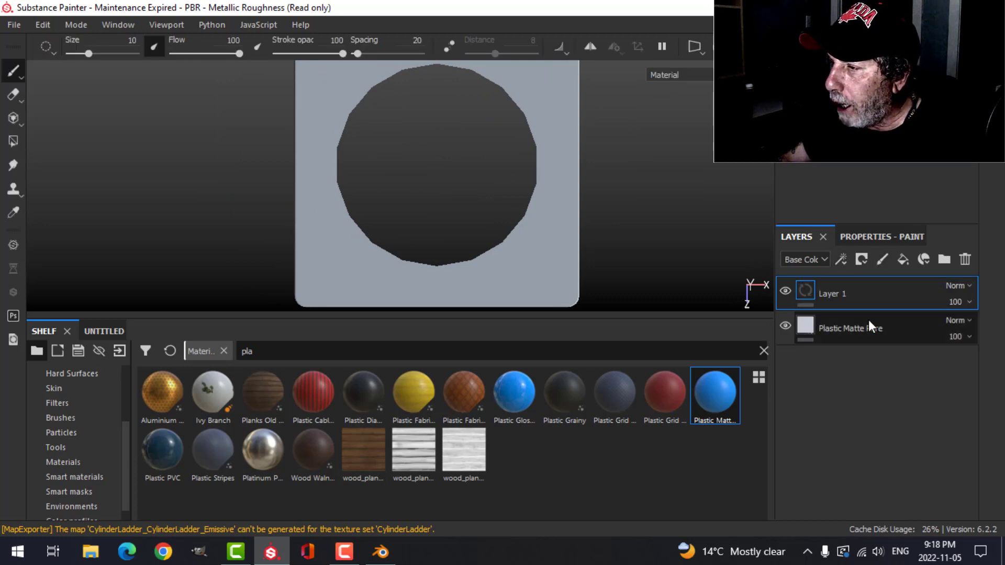
pyautogui.click(855, 234)
pyautogui.scroll(-5, 863, 393)
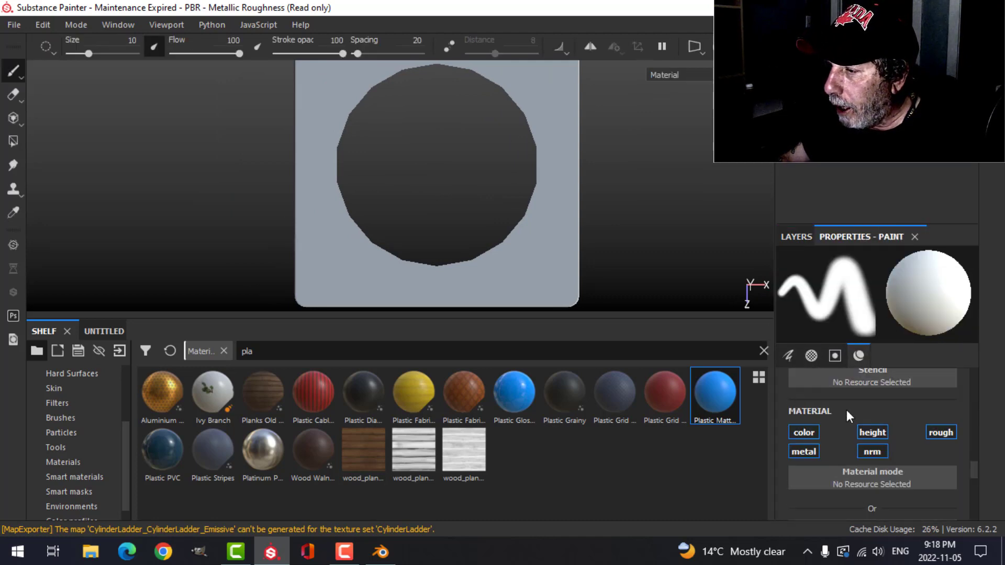
pyautogui.scroll(-3, 874, 431)
pyautogui.click(875, 431)
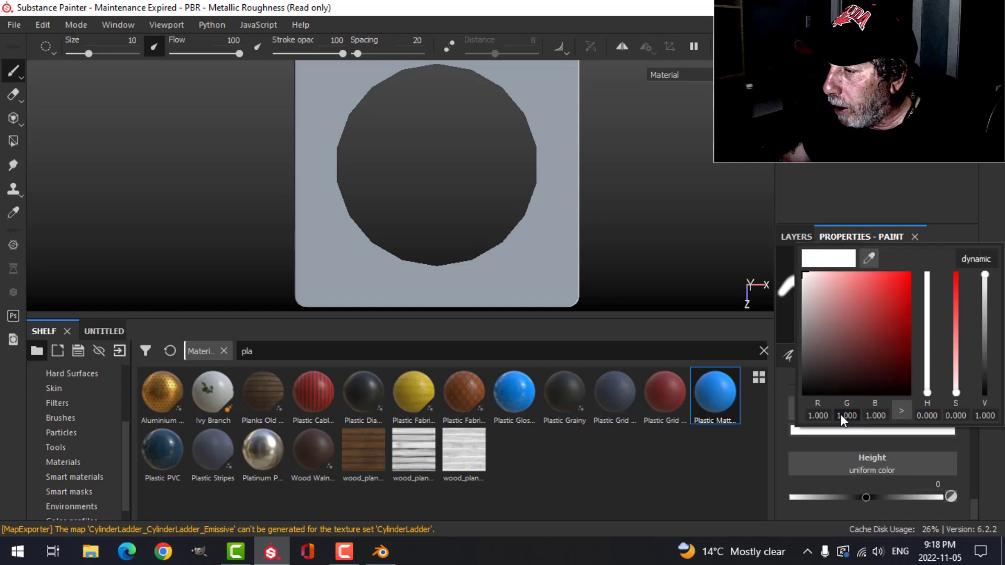
pyautogui.moveTo(809, 366); pyautogui.dragTo(797, 379)
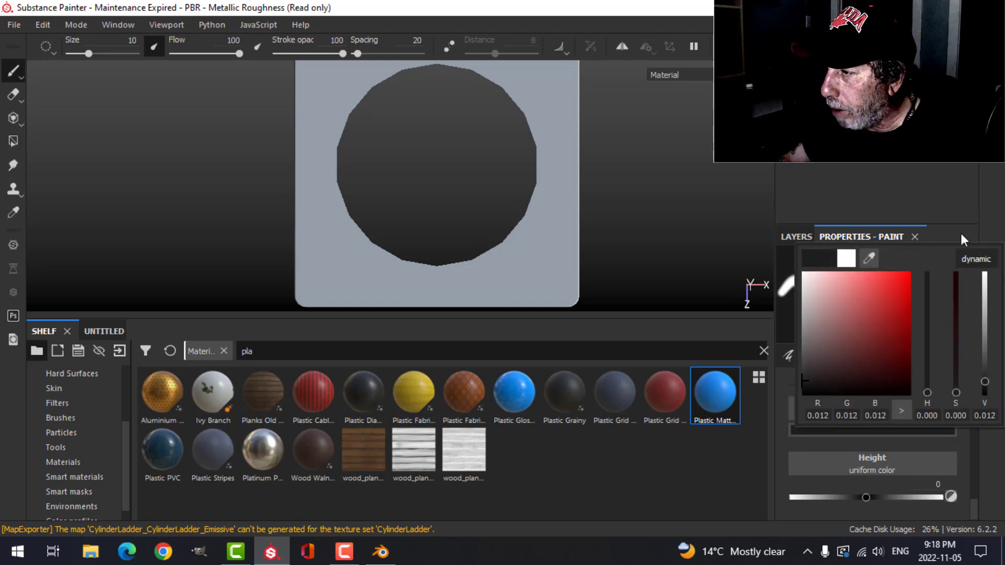
pyautogui.moveTo(867, 496); pyautogui.dragTo(810, 501)
# - Search the alphas for "roun" and load the vertical rounded rectangle alpha into the brush
pyautogui.scroll(3, 67, 435)
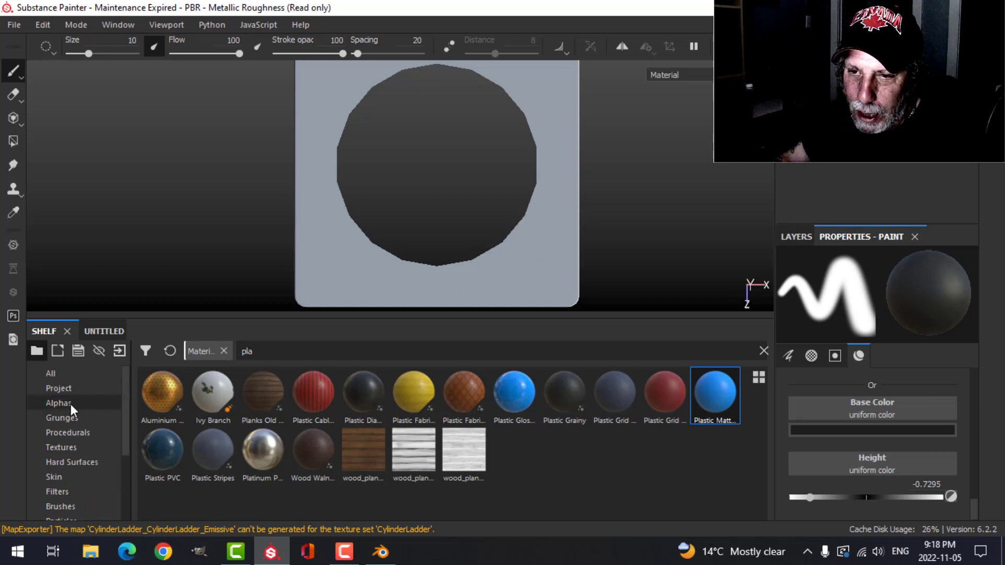
pyautogui.click(61, 404)
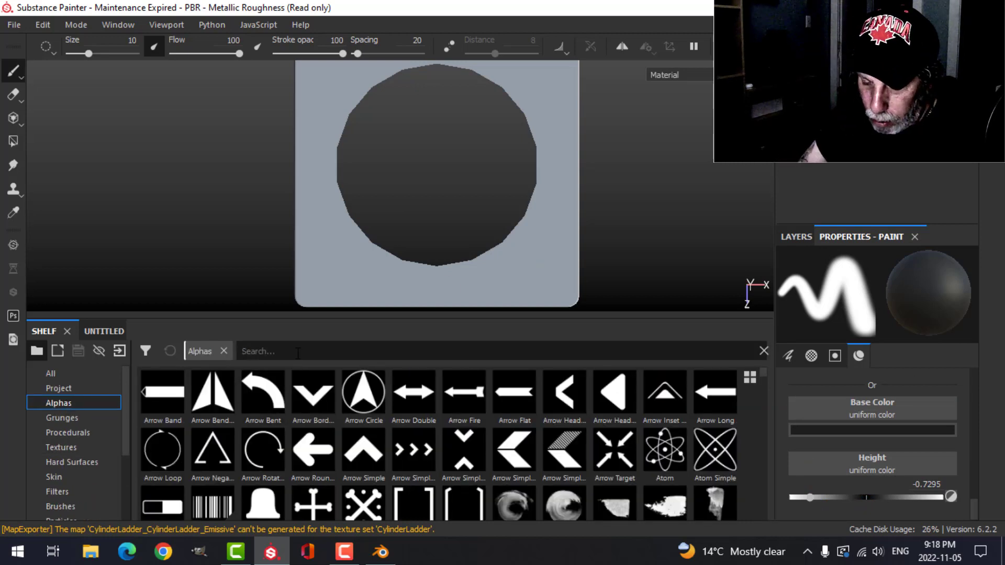
pyautogui.click(298, 353)
pyautogui.write('roun')
pyautogui.click(213, 451)
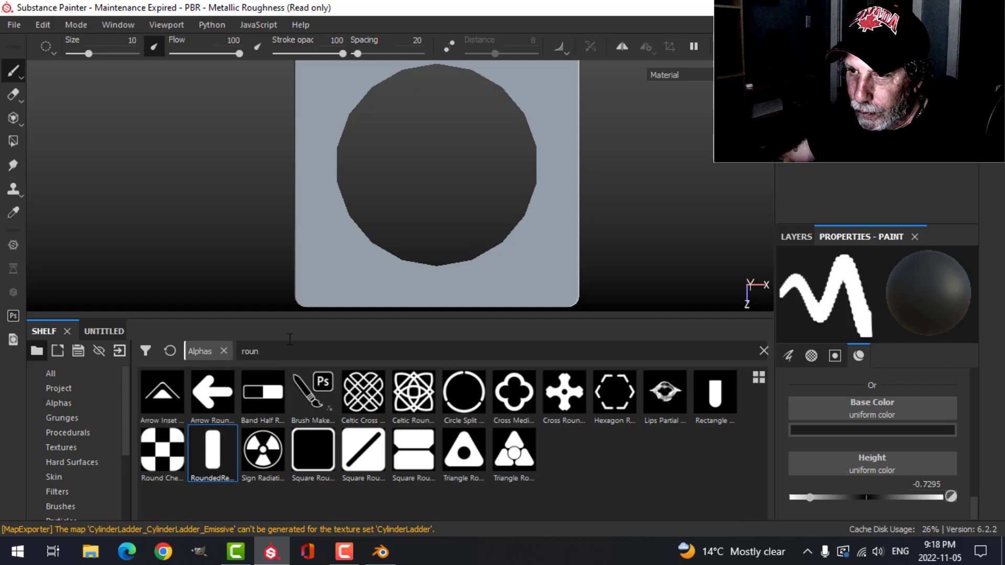
# - Set the brush size to 24.4 with symmetry on and rotate its alpha to an angle of 45
pyautogui.keyDown('ctrl'); pyautogui.moveTo(340, 273); pyautogui.dragTo(340, 273, button='right'); pyautogui.keyUp('ctrl')
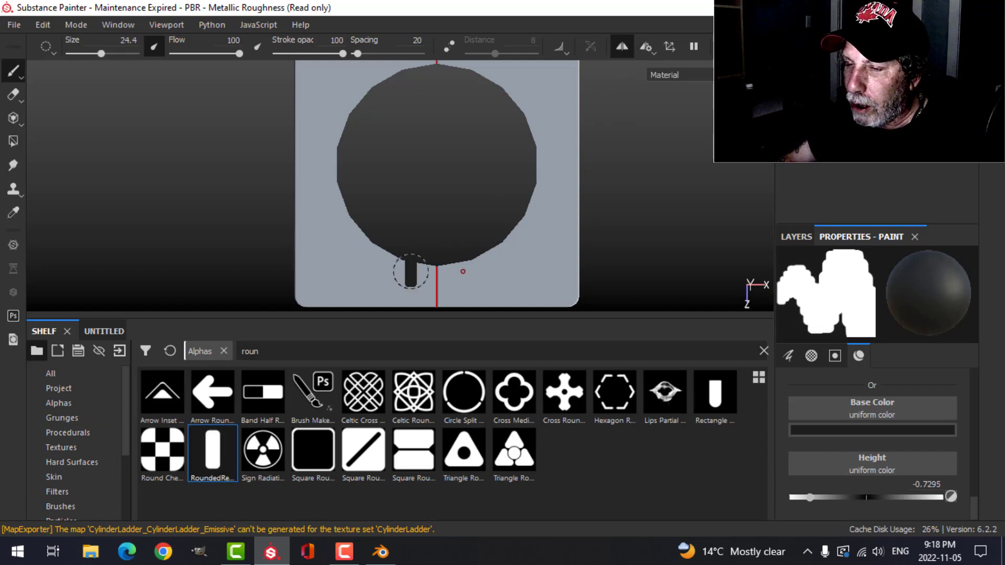
pyautogui.press('p')
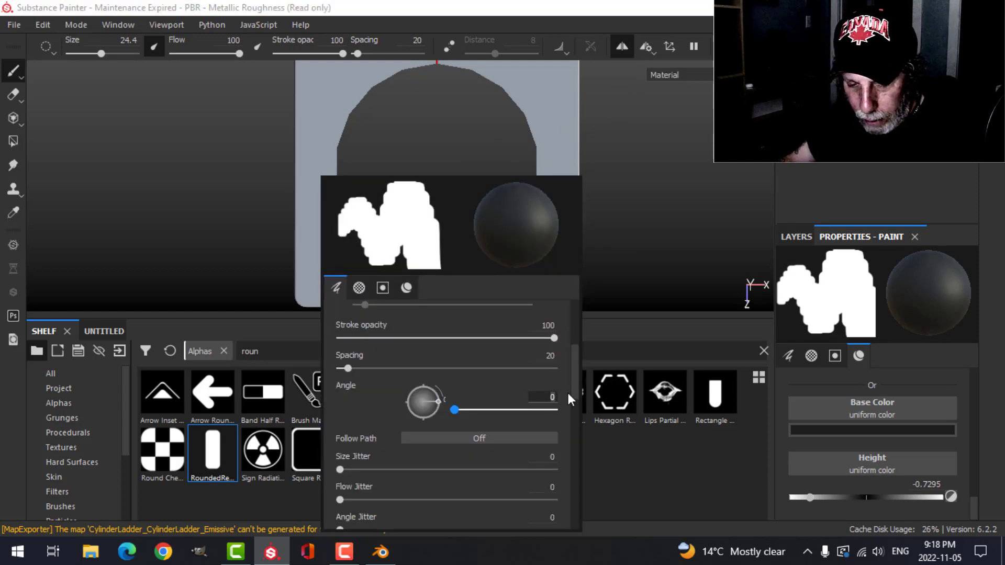
pyautogui.press('BackSpace')
pyautogui.write('45')
pyautogui.press('Return')
pyautogui.click(167, 248)
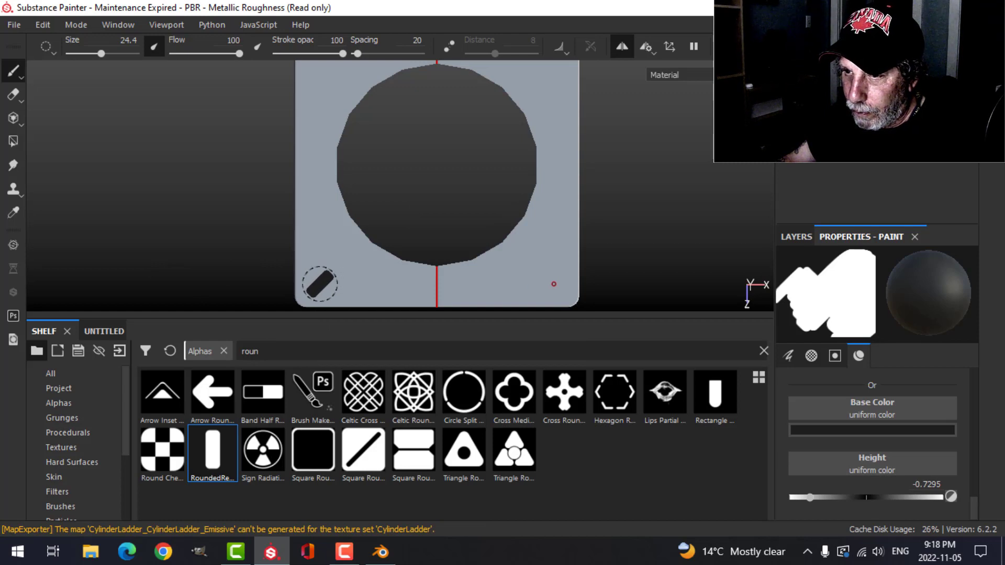
# - Stamp mirrored diagonal slots into the four corners of the plate's top face and turn symmetry off
pyautogui.moveTo(319, 285); pyautogui.dragTo(340, 283)
pyautogui.scroll(-3, 602, 245)
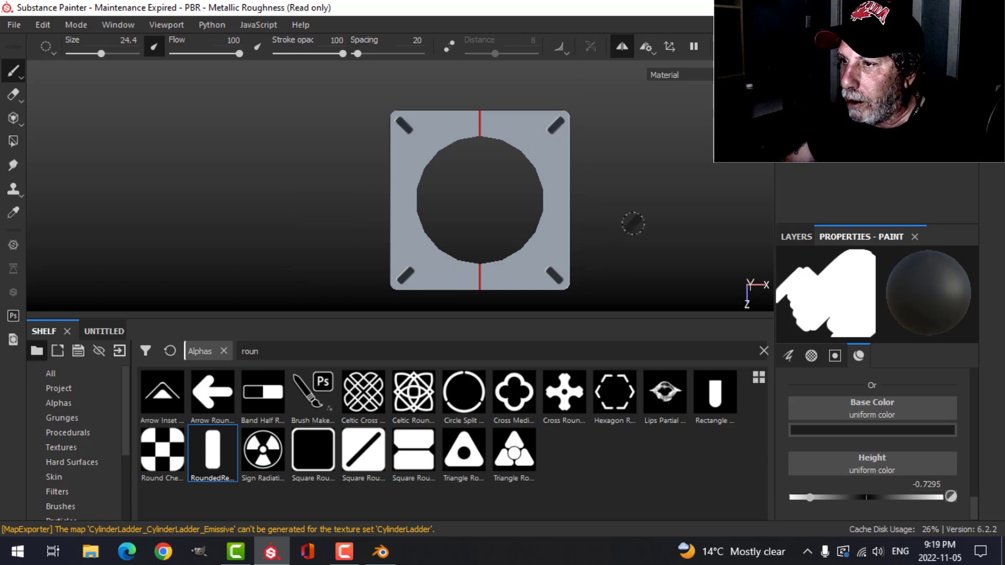
pyautogui.scroll(-2, 632, 223)
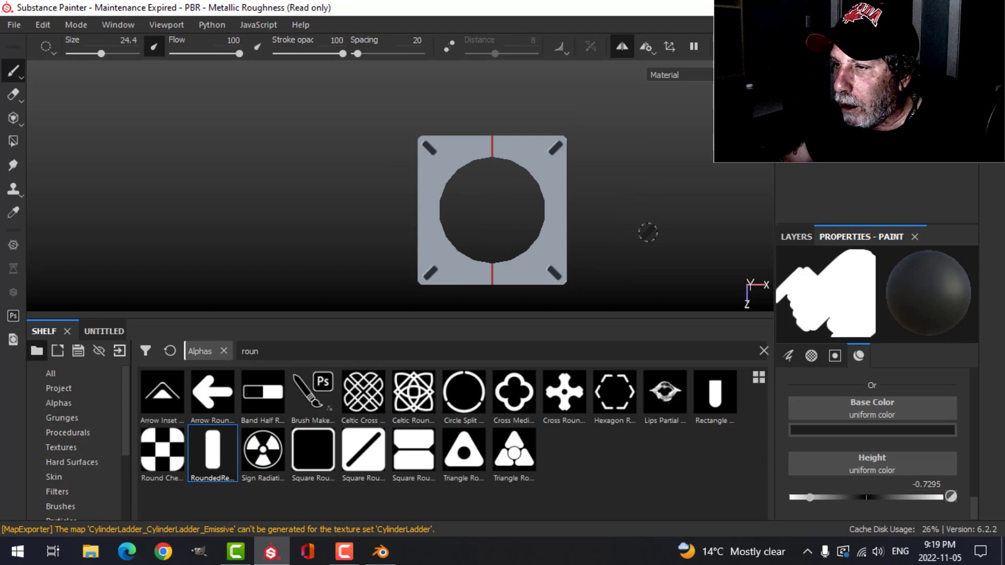
pyautogui.click(627, 47)
# - Examine the stamped corner slots on the plate from oblique angles and at different distances
pyautogui.keyDown('alt'); pyautogui.moveTo(632, 185); pyautogui.dragTo(597, 162); pyautogui.keyUp('alt')
pyautogui.scroll(-3, 567, 235)
pyautogui.scroll(3, 552, 244)
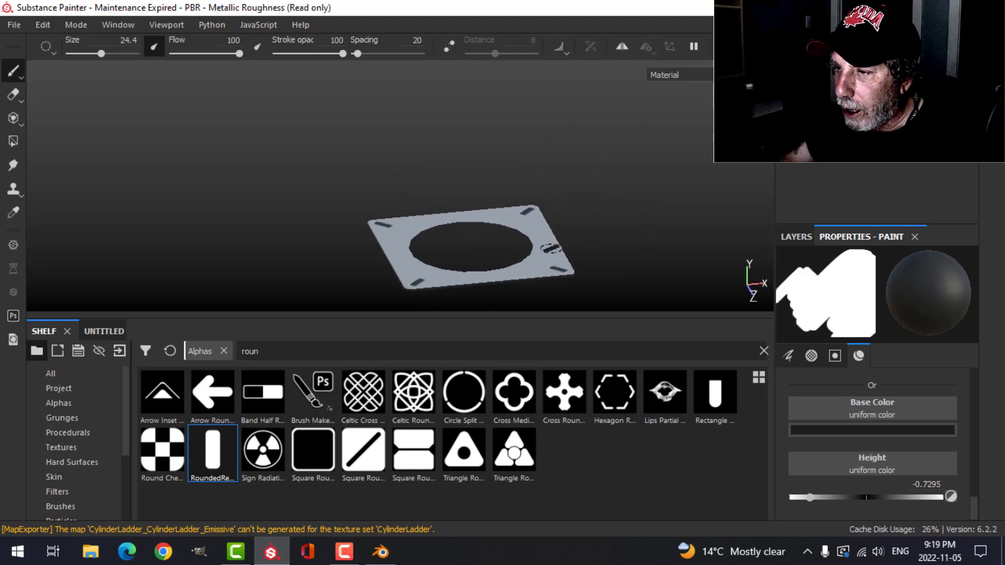
pyautogui.scroll(4, 547, 252)
pyautogui.scroll(-2, 548, 258)
pyautogui.keyDown('alt'); pyautogui.moveTo(541, 265); pyautogui.dragTo(570, 184, button='middle'); pyautogui.keyUp('alt')
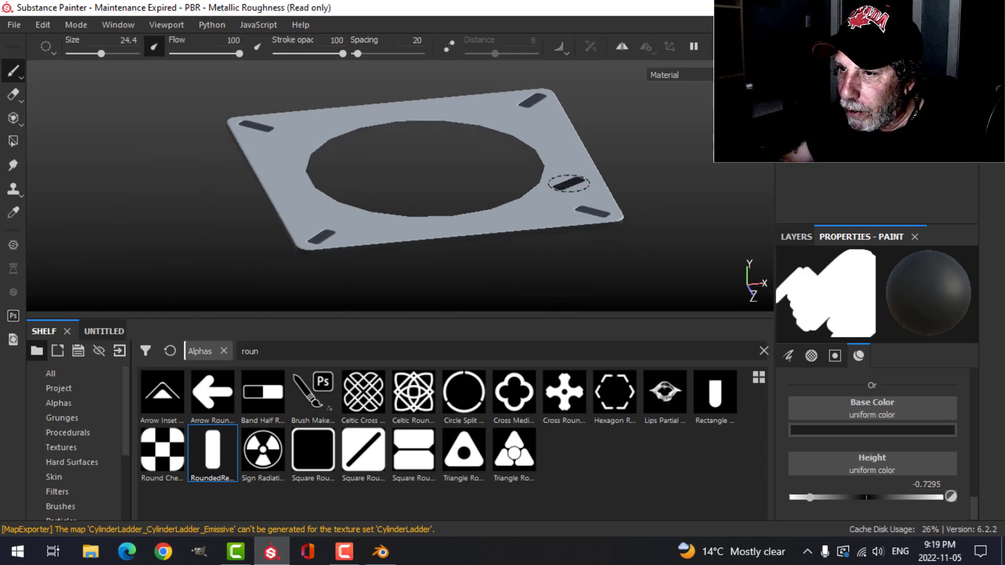
pyautogui.moveTo(569, 183)
pyautogui.keyDown('alt'); pyautogui.mouseDown()
pyautogui.moveTo(536, 209)
pyautogui.moveTo(509, 209)
pyautogui.moveTo(520, 188)
pyautogui.moveTo(520, 200)
pyautogui.mouseUp(); pyautogui.keyUp('alt')
pyautogui.scroll(-3, 509, 209)
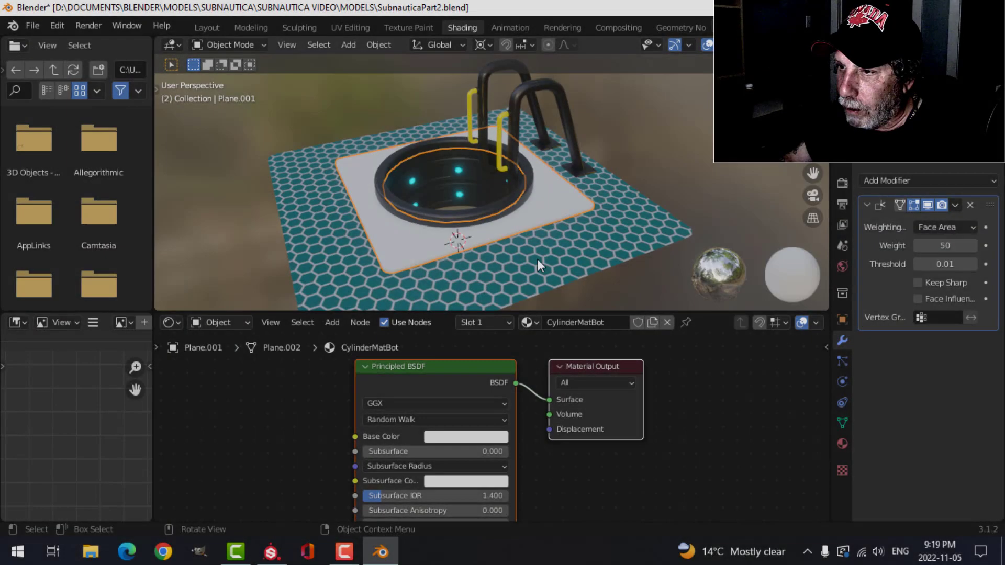
# - Connect the CylinderMat_CylinderMatBot maps, from BaseColor through Roughness, to the CylinderMatBot material's Principled BSDF with Principled Texture Setup
pyautogui.keyDown('shift'); pyautogui.moveTo(521, 243); pyautogui.dragTo(556, 223, button='middle'); pyautogui.keyUp('shift')
pyautogui.scroll(2, 574, 283)
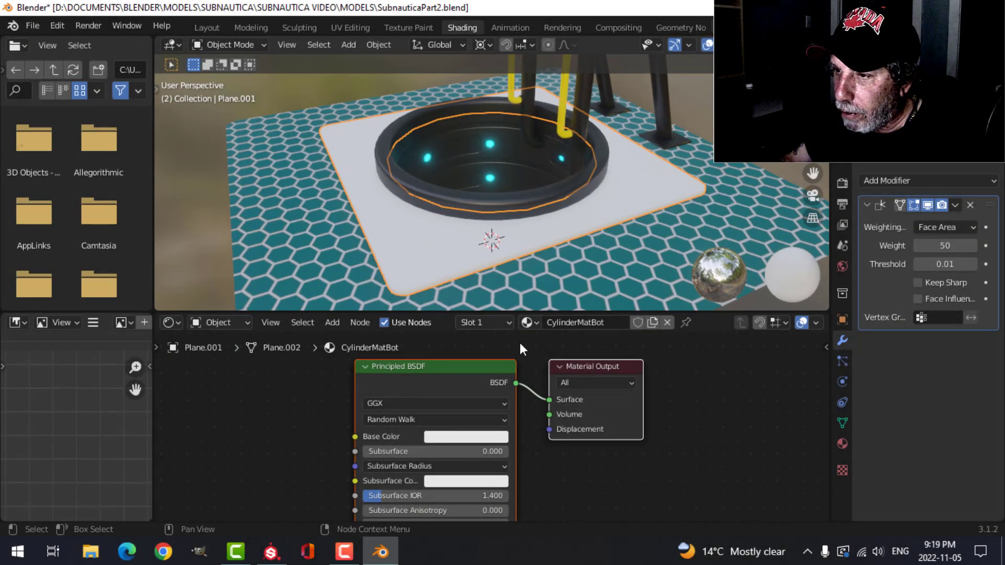
pyautogui.scroll(-1, 542, 294)
pyautogui.moveTo(437, 368); pyautogui.dragTo(468, 371, button='middle')
pyautogui.click(468, 370)
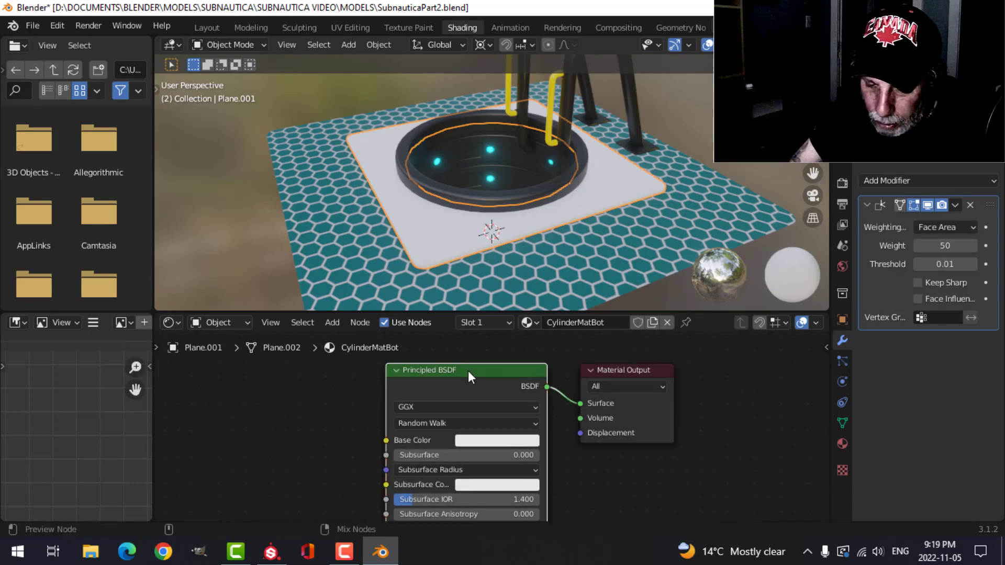
pyautogui.hotkey('ctrl', 'shift', 't')
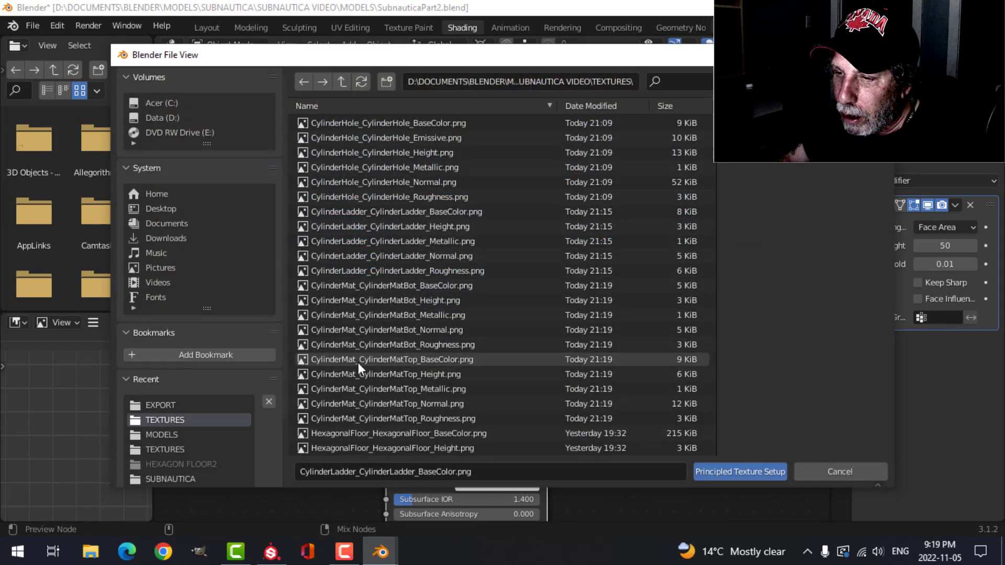
pyautogui.click(423, 344)
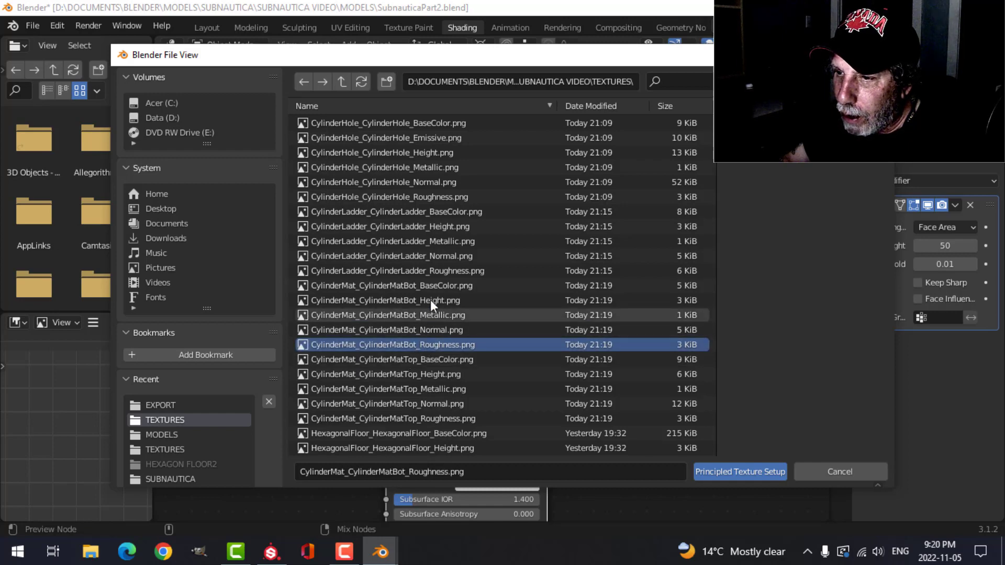
pyautogui.keyDown('shift'); pyautogui.click(450, 286); pyautogui.keyUp('shift')
pyautogui.click(717, 472)
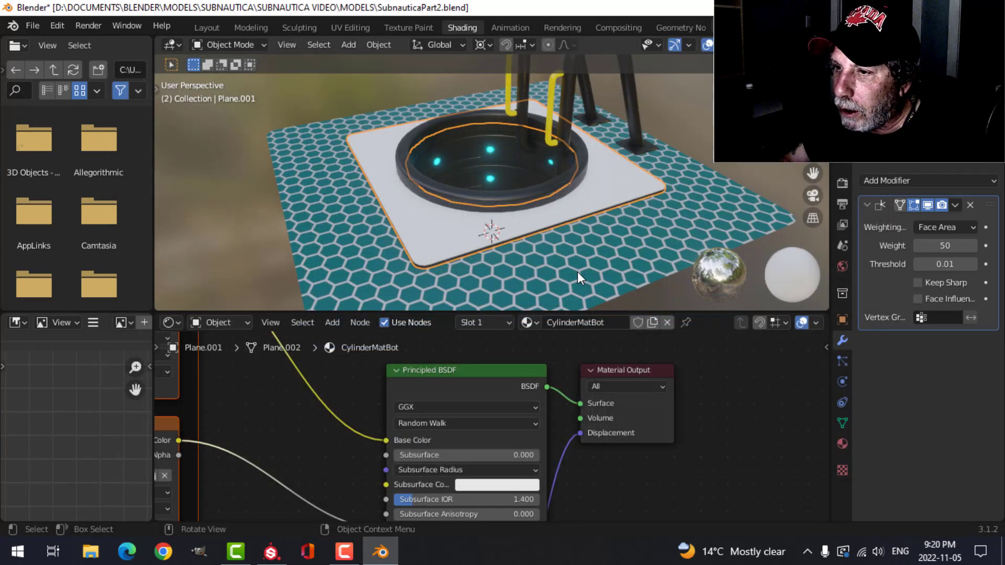
# - Select the CylinderMatTop material and connect the CylinderMat_CylinderMatTop maps, from BaseColor through Roughness, to its Principled BSDF with Principled Texture Setup
pyautogui.click(842, 444)
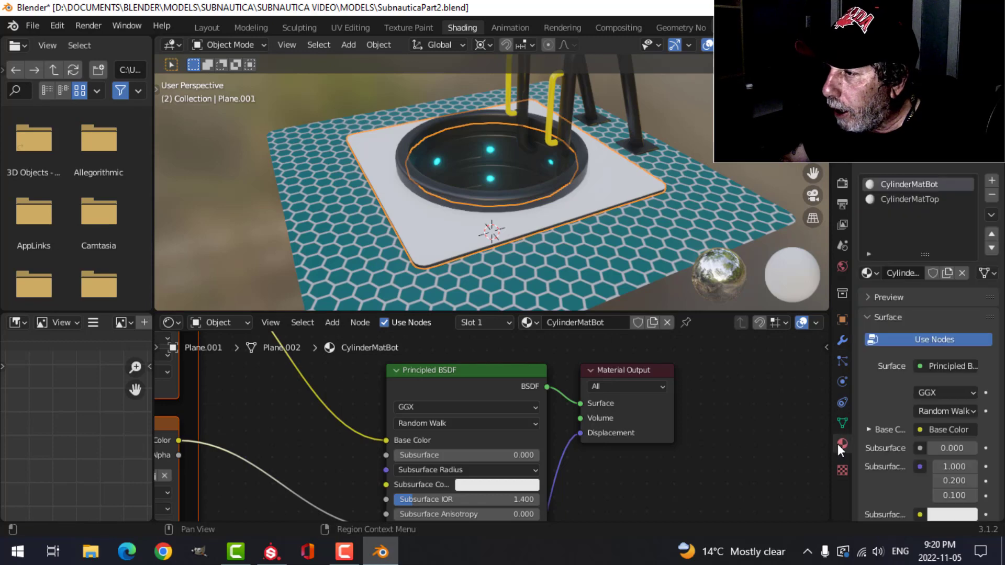
pyautogui.click(892, 202)
pyautogui.click(446, 373)
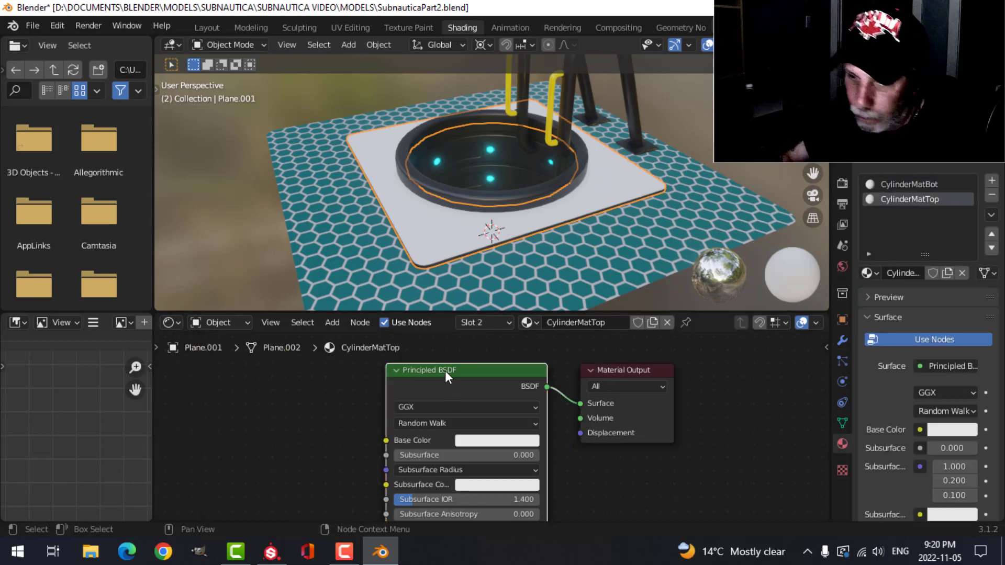
pyautogui.hotkey('ctrl', 'shift', 't')
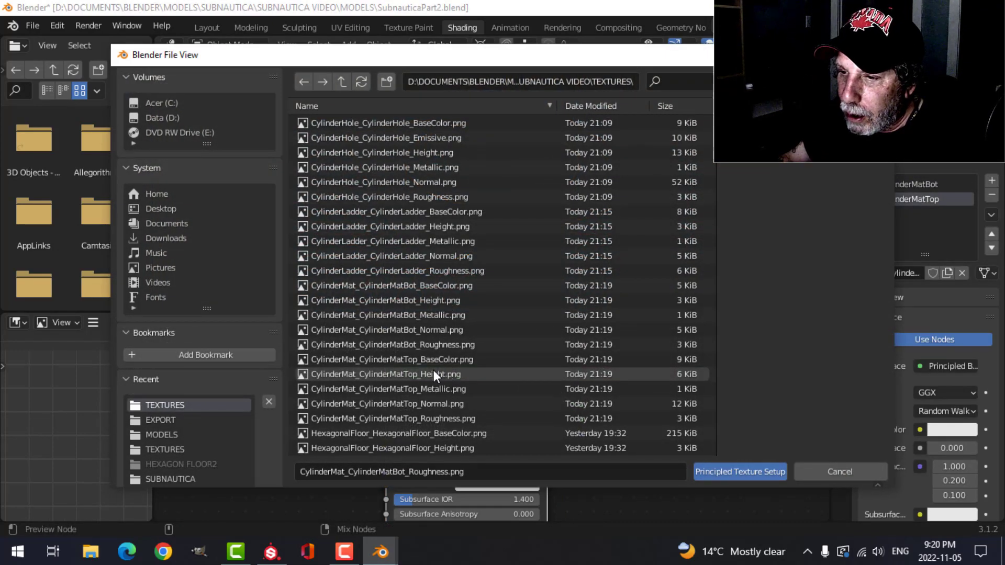
pyautogui.click(413, 361)
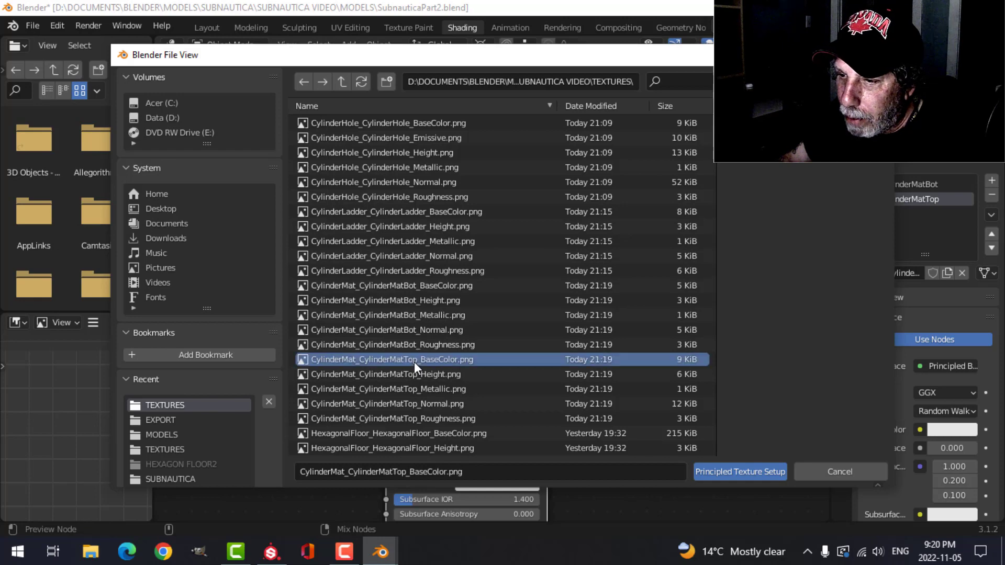
pyautogui.keyDown('shift'); pyautogui.click(428, 418); pyautogui.keyUp('shift')
pyautogui.click(705, 472)
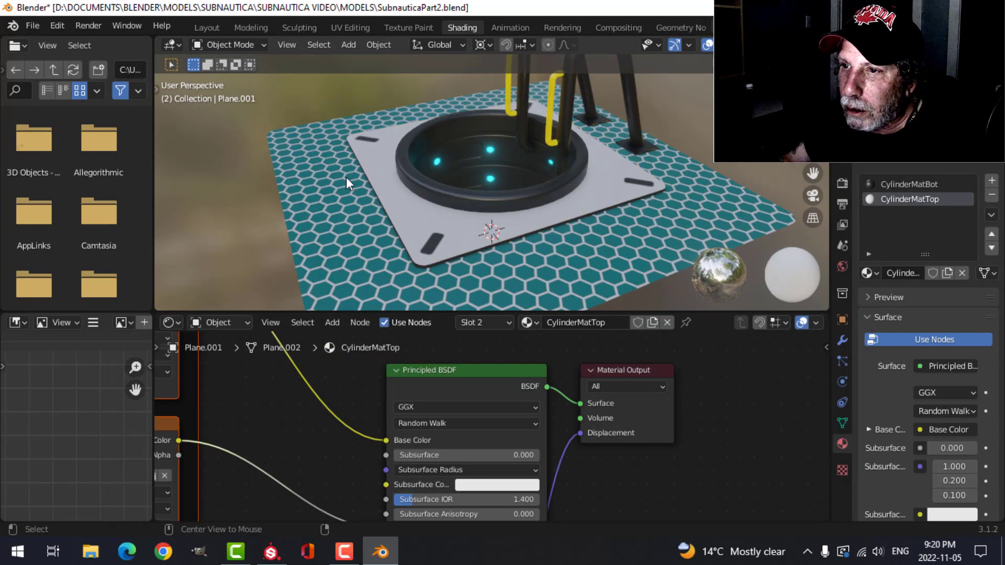
# - Inspect the deselected, textured plate in the Layout workspace's local view, and return to the full scene
pyautogui.click(207, 27)
pyautogui.hotkey('alt', 'a')
pyautogui.scroll(1, 371, 245)
pyautogui.scroll(-2, 371, 243)
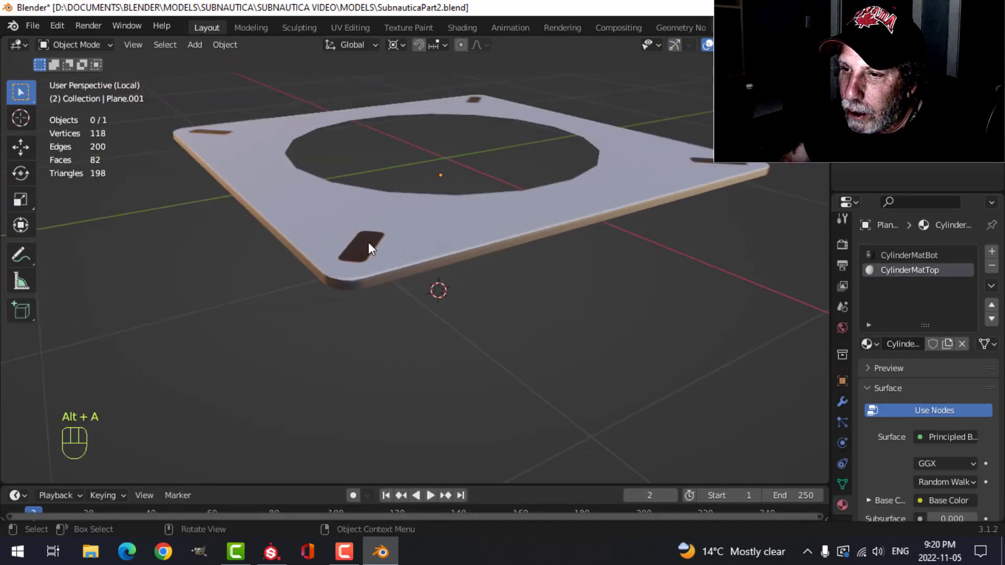
pyautogui.moveTo(369, 242); pyautogui.dragTo(493, 238, button='middle')
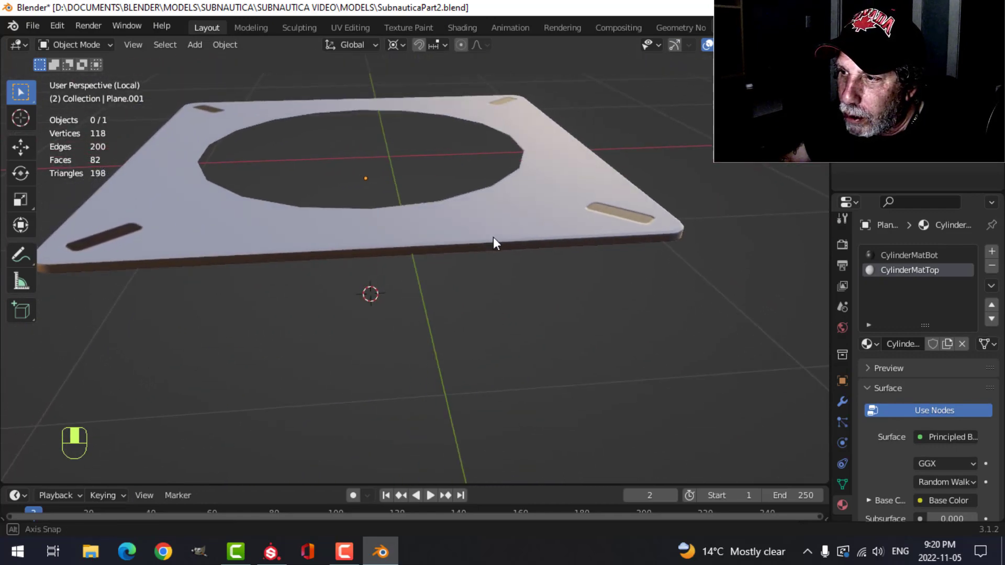
pyautogui.moveTo(603, 196); pyautogui.dragTo(492, 238, button='middle')
pyautogui.press('KP_Divide')
pyautogui.scroll(-2, 503, 234)
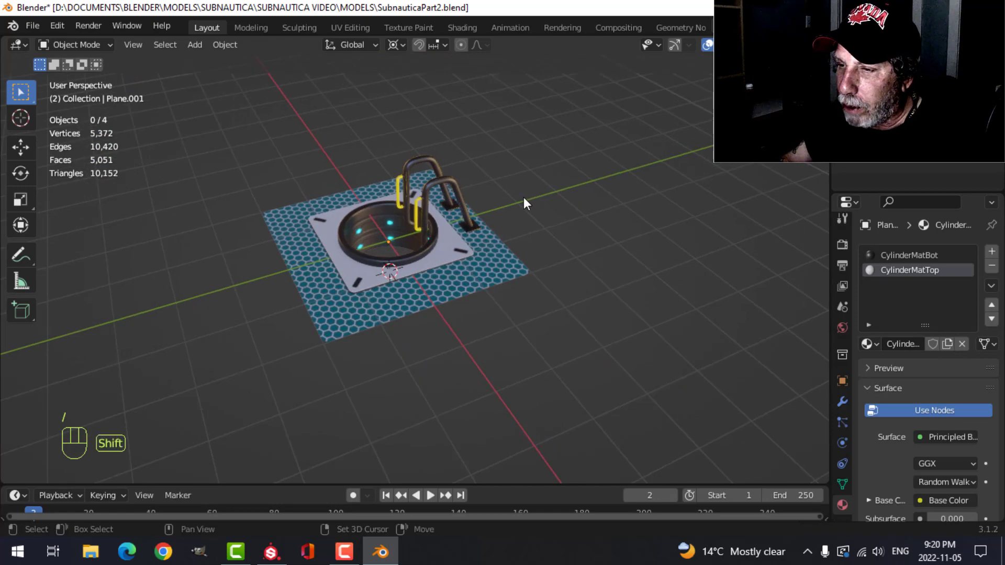
# - Hide the viewport overlays around the assembled pool entry and save the Blender file
pyautogui.keyDown('shift'); pyautogui.moveTo(524, 196); pyautogui.dragTo(571, 212, button='middle'); pyautogui.keyUp('shift')
pyautogui.scroll(2, 571, 212)
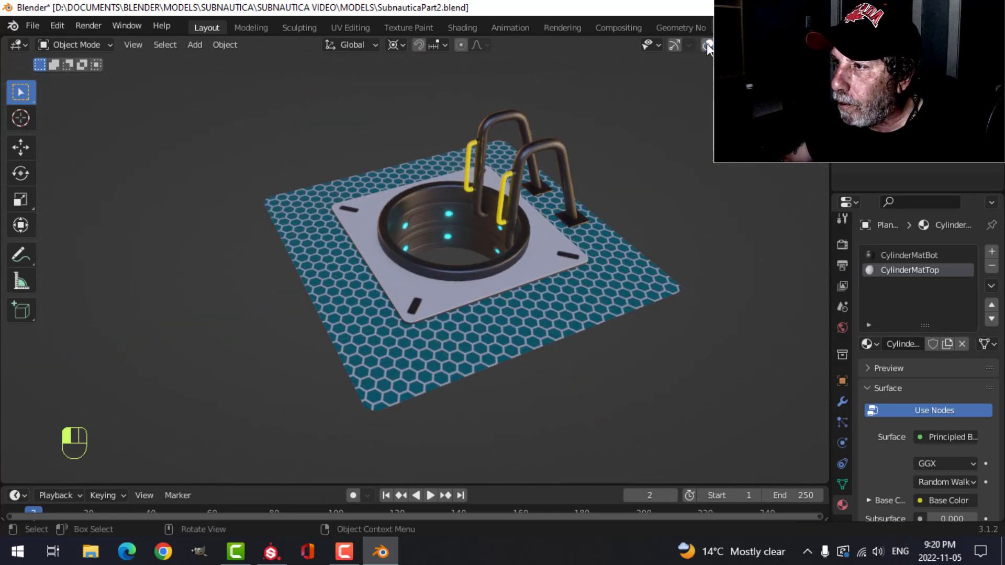
pyautogui.scroll(5, 631, 169)
pyautogui.scroll(-1, 564, 206)
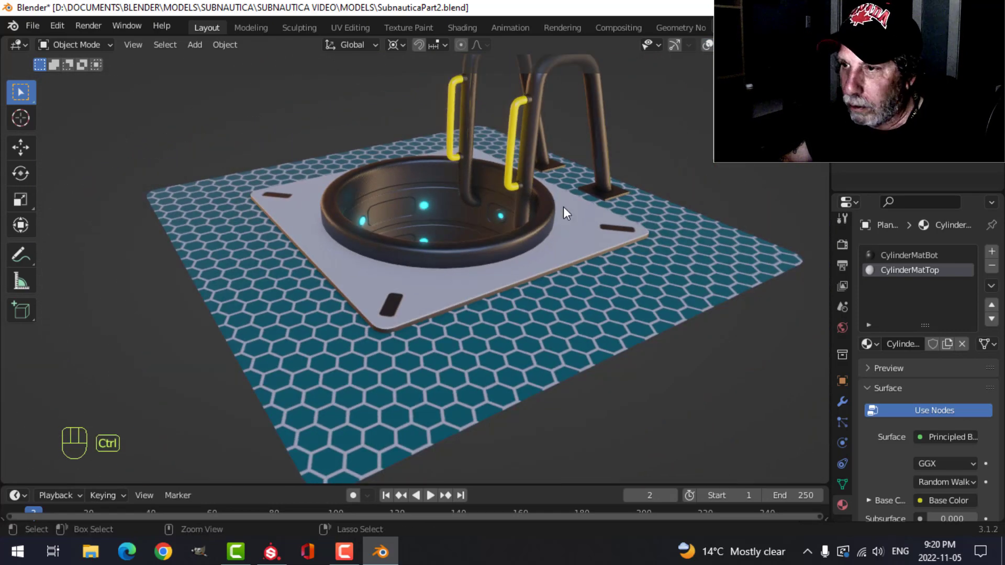
pyautogui.hotkey('ctrl', 's')
# - Change the viewport's preview lighting to the green forest environment and examine the assembled cylinder, ladder, plate and floor
pyautogui.keyDown('shift'); pyautogui.moveTo(493, 218); pyautogui.dragTo(497, 260, button='middle'); pyautogui.keyUp('shift')
pyautogui.moveTo(501, 207); pyautogui.dragTo(496, 258, button='middle')
pyautogui.scroll(-1, 508, 231)
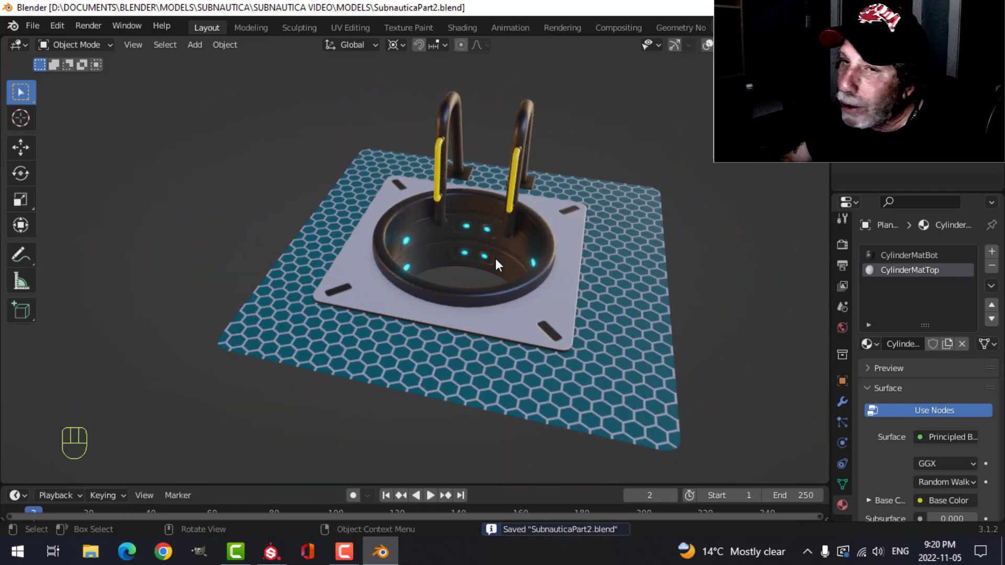
pyautogui.scroll(2, 504, 252)
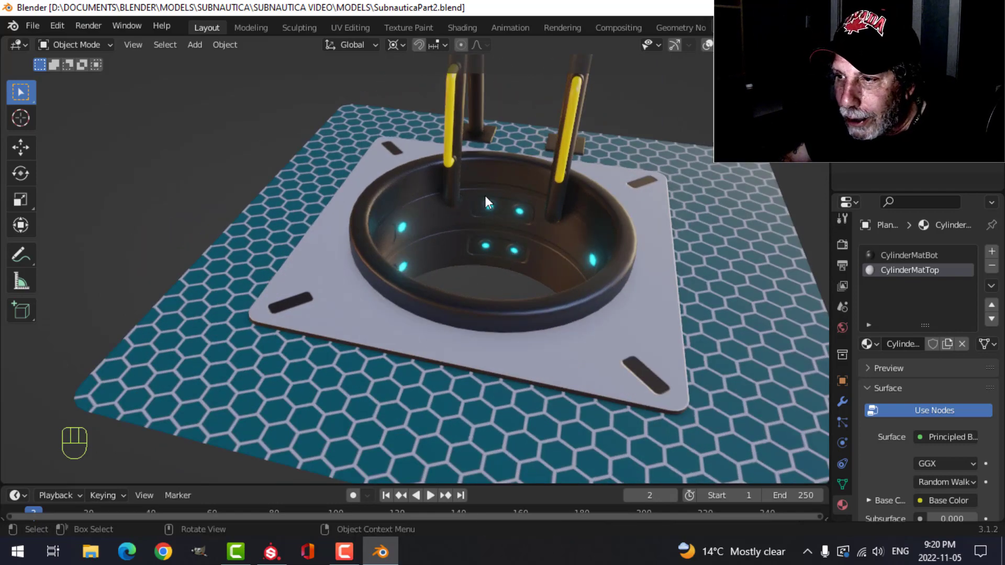
pyautogui.scroll(-3, 506, 199)
pyautogui.moveTo(522, 222); pyautogui.dragTo(518, 275, button='middle')
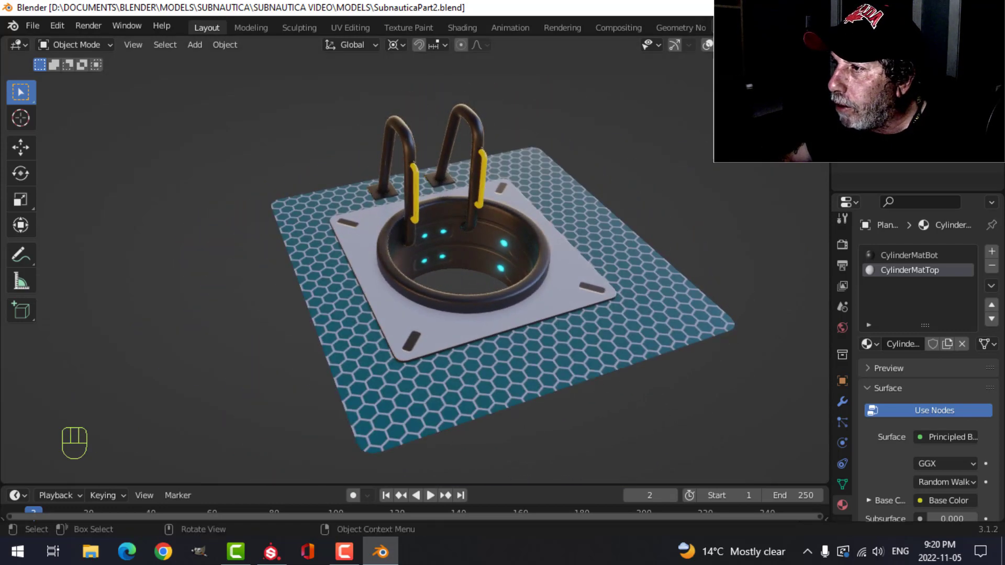
pyautogui.click(819, 45)
pyautogui.click(804, 175)
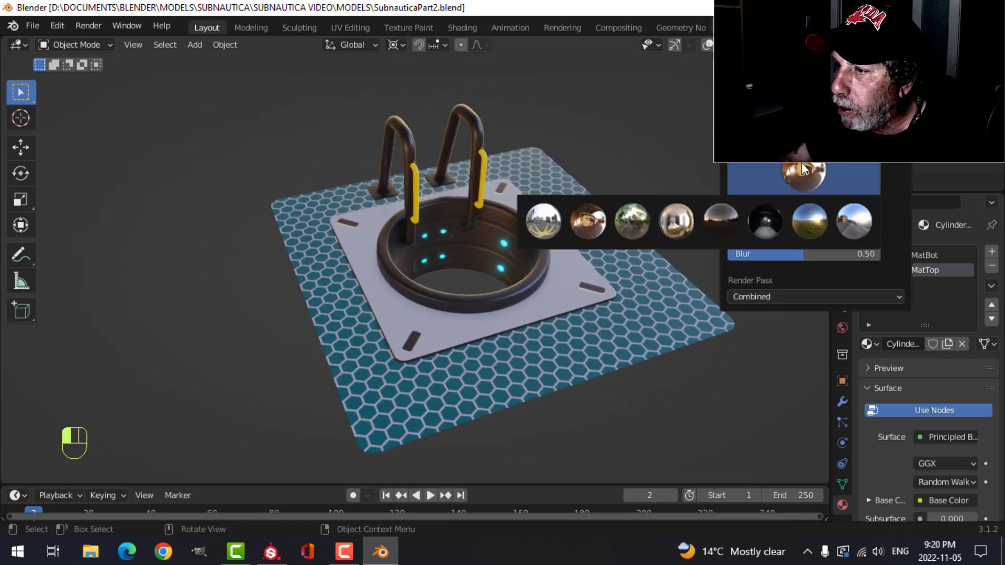
pyautogui.click(621, 222)
pyautogui.moveTo(613, 266); pyautogui.dragTo(565, 266, button='middle')
pyautogui.scroll(2, 490, 247)
pyautogui.scroll(-4, 491, 248)
pyautogui.scroll(2, 596, 253)
pyautogui.scroll(-1, 570, 271)
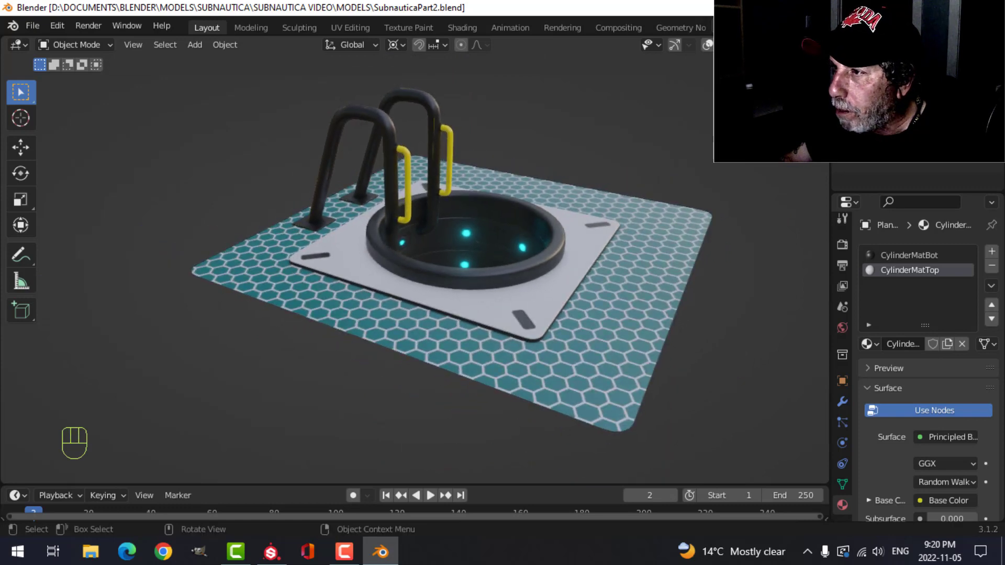
# - Try the dark dusk and bright interior preview environments, and set the viewport lighting to the blue-sky grassland environment
pyautogui.click(817, 45)
pyautogui.click(801, 173)
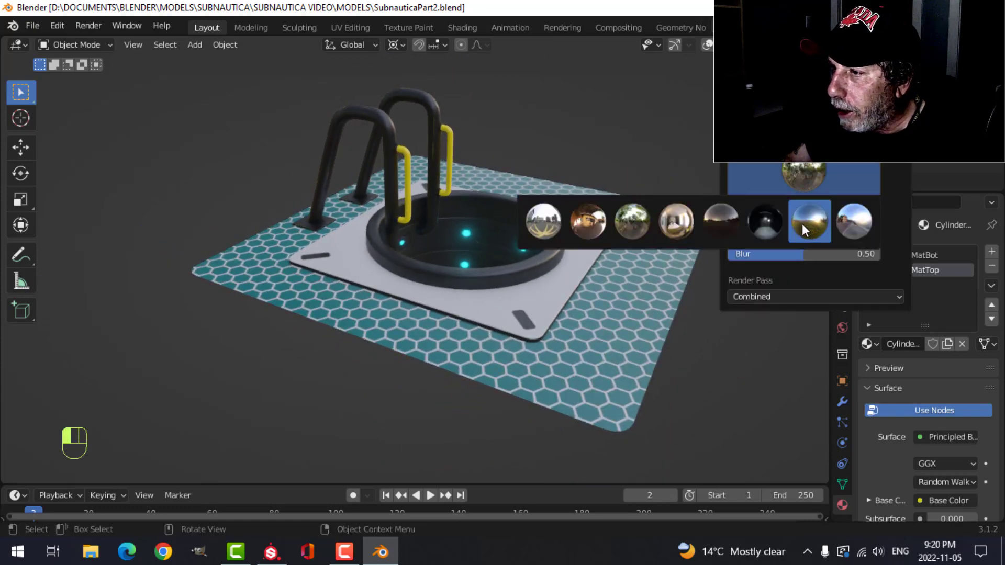
pyautogui.click(716, 224)
pyautogui.click(800, 172)
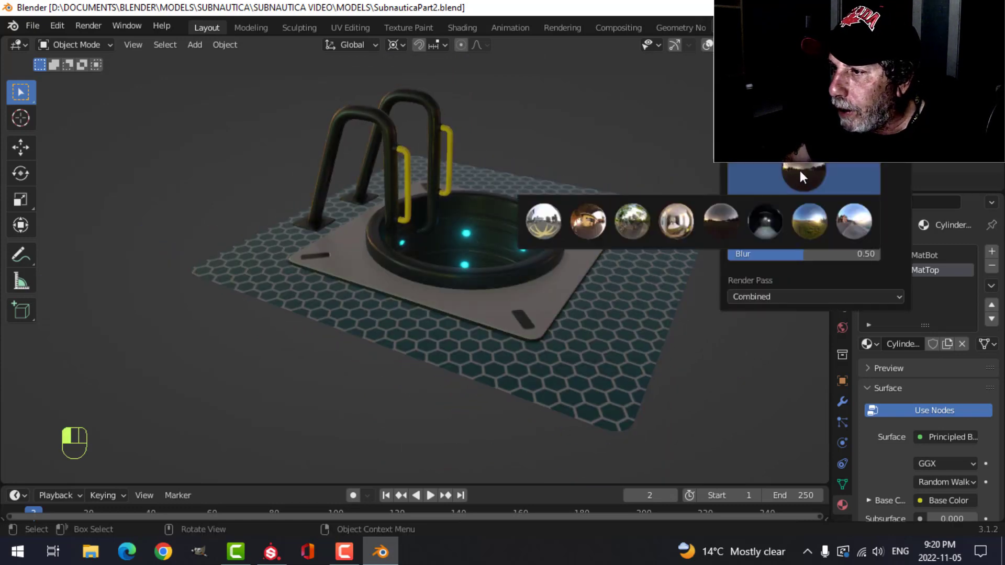
pyautogui.click(689, 216)
pyautogui.click(805, 175)
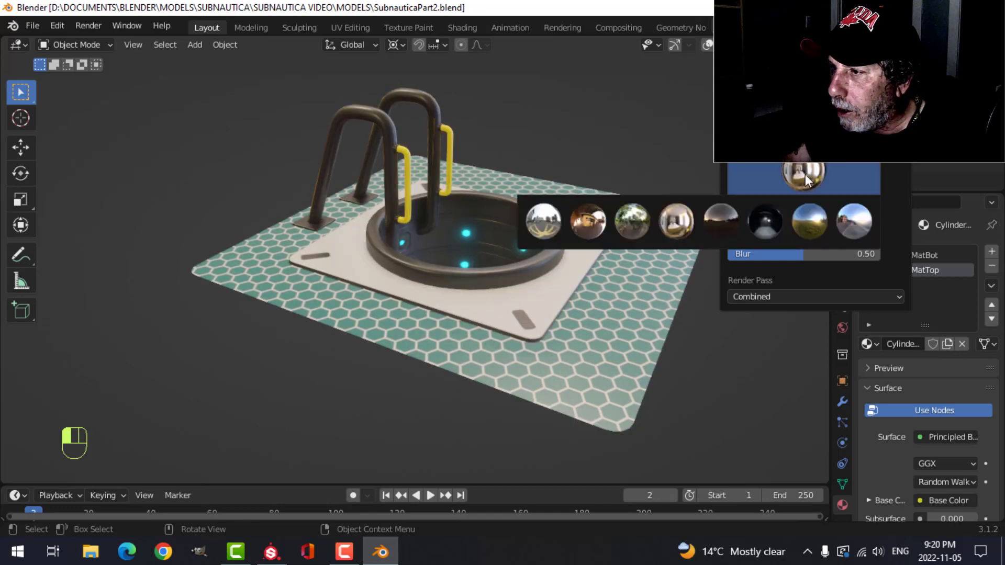
pyautogui.click(811, 222)
# - Examine the textured cylinder hole, ladder rails, yellow handles, plate and hexagon floor from several angles and up close
pyautogui.moveTo(624, 214)
pyautogui.mouseDown(button='middle')
pyautogui.moveTo(420, 205)
pyautogui.moveTo(503, 185)
pyautogui.moveTo(540, 208)
pyautogui.moveTo(526, 205)
pyautogui.moveTo(535, 187)
pyautogui.moveTo(551, 195)
pyautogui.moveTo(542, 217)
pyautogui.mouseUp(button='middle')
pyautogui.scroll(3, 550, 204)
pyautogui.scroll(-2, 537, 203)
pyautogui.scroll(1, 529, 217)
pyautogui.scroll(-1, 519, 219)
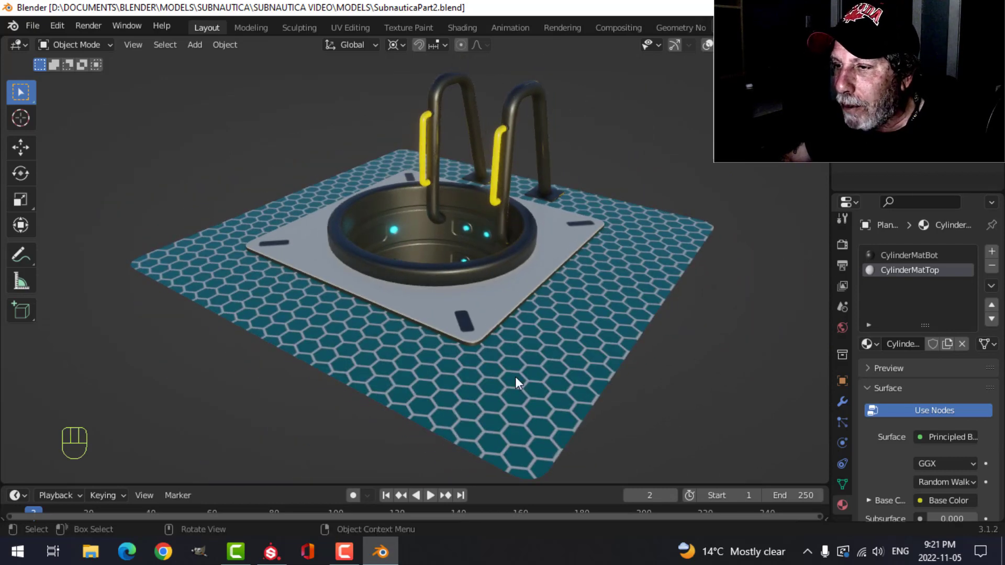
pyautogui.moveTo(552, 278)
pyautogui.mouseDown(button='middle')
pyautogui.moveTo(533, 263)
pyautogui.moveTo(544, 263)
pyautogui.moveTo(289, 257)
pyautogui.mouseUp(button='middle')
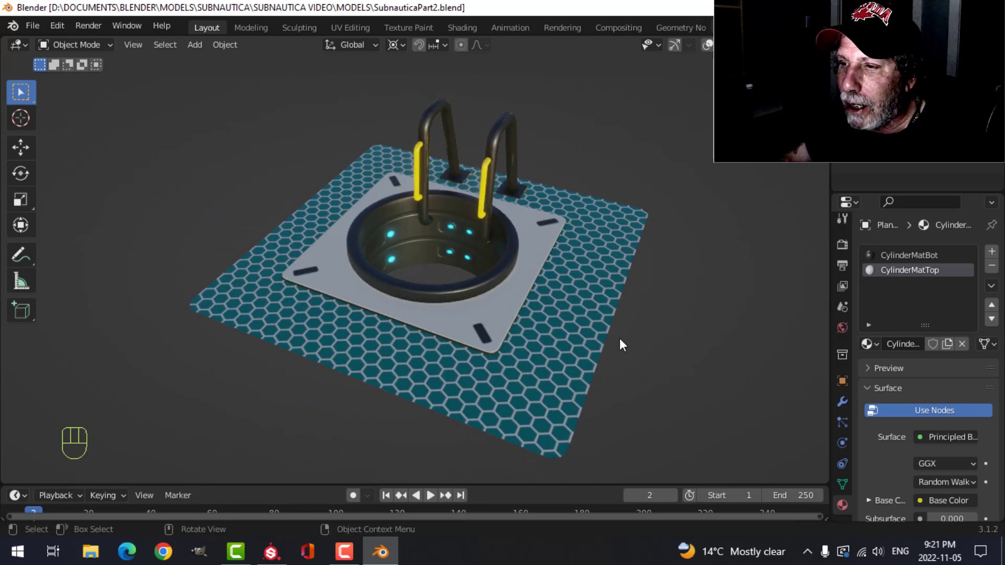
pyautogui.moveTo(620, 338)
pyautogui.mouseDown(button='middle')
pyautogui.moveTo(563, 315)
pyautogui.moveTo(548, 343)
pyautogui.moveTo(570, 295)
pyautogui.moveTo(558, 306)
pyautogui.moveTo(634, 303)
pyautogui.mouseUp(button='middle')
pyautogui.scroll(2, 564, 315)
pyautogui.scroll(-1, 552, 342)
pyautogui.scroll(3, 569, 329)
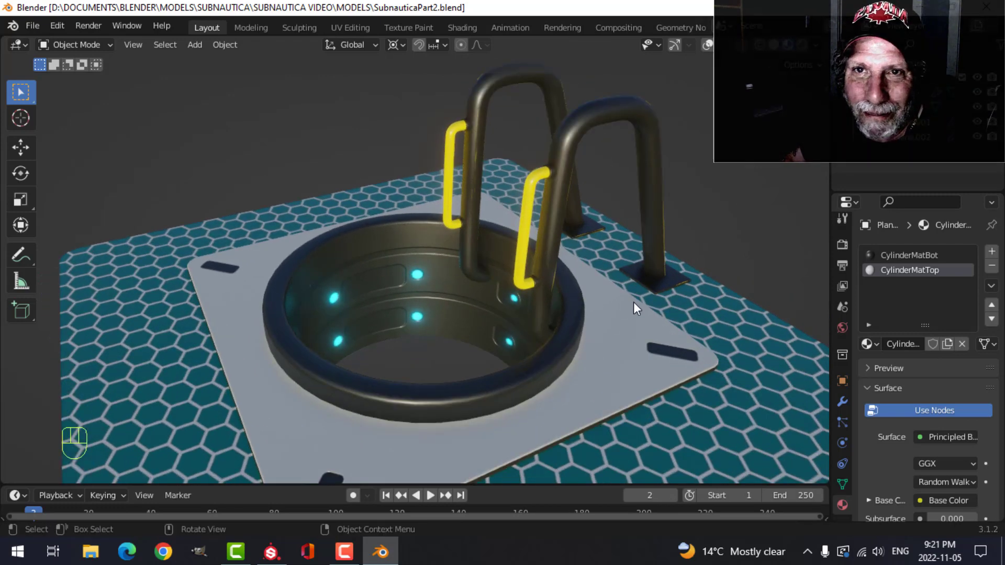